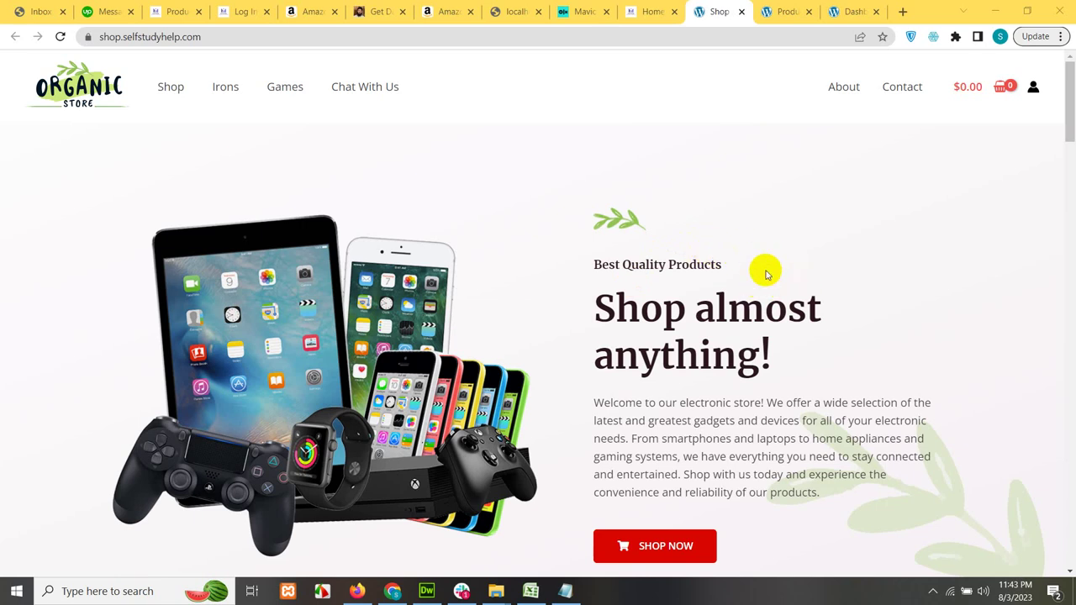
# Step: Look over the store's home page and bring up its Shop page
pyautogui.moveTo(693, 292); pyautogui.dragTo(680, 293)
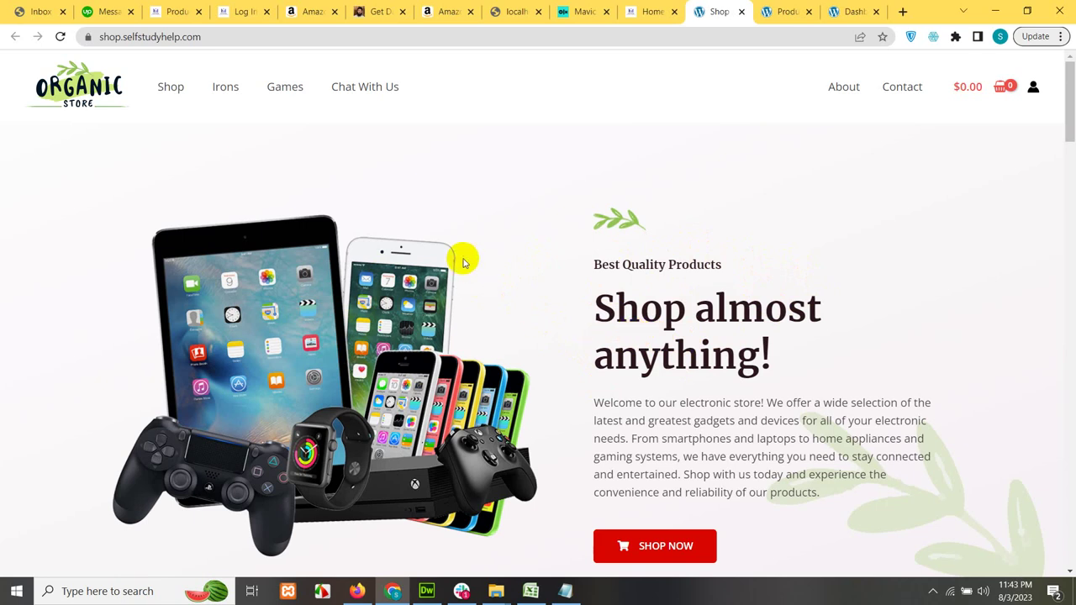
pyautogui.scroll(-2, 622, 289)
pyautogui.scroll(2, 543, 311)
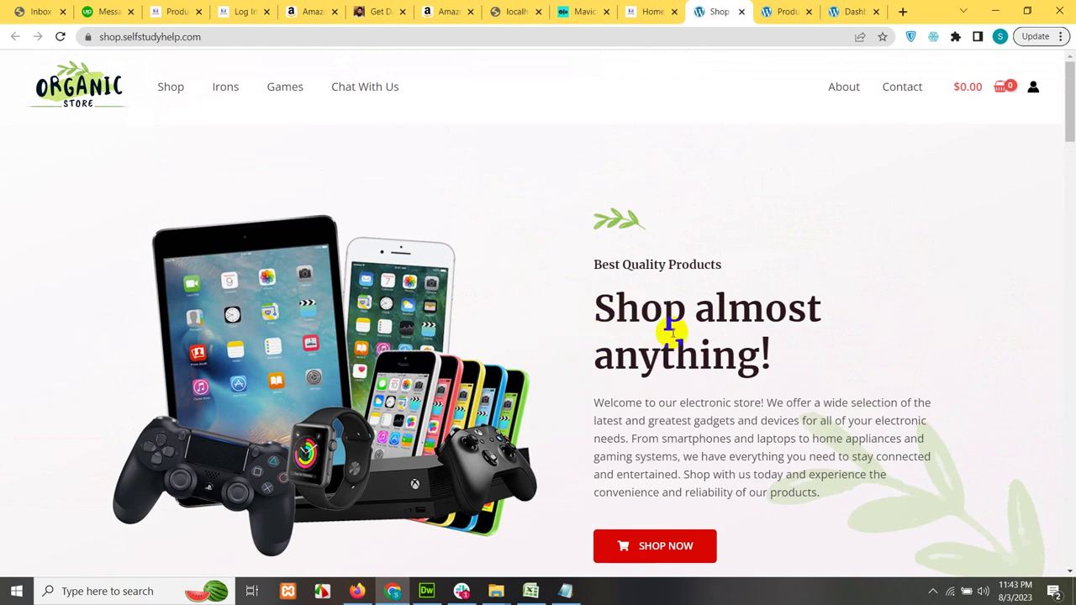
pyautogui.click(782, 9)
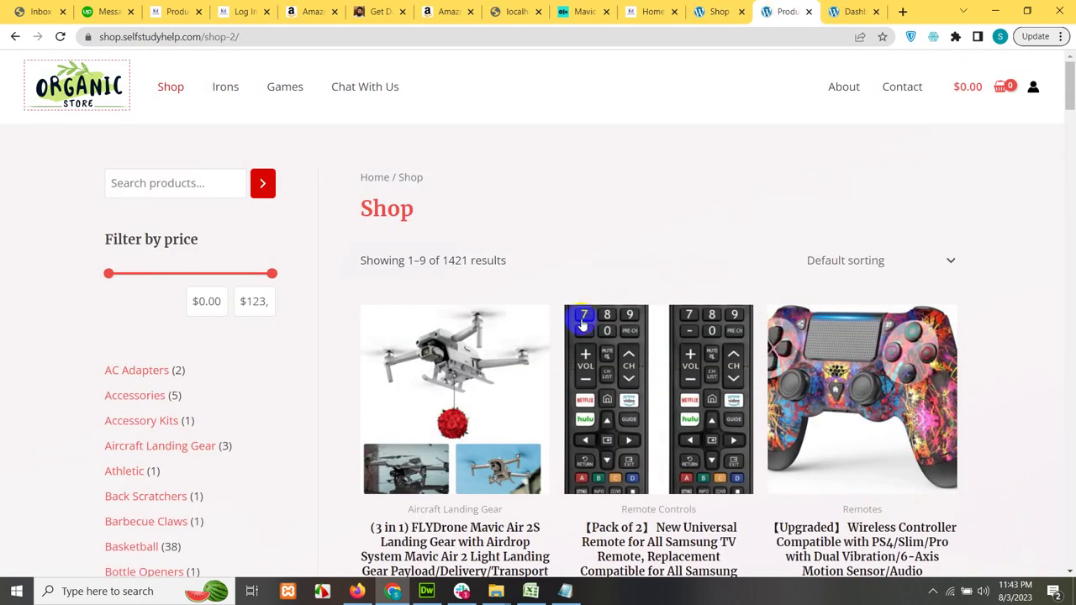
# Step: Open the product list in the store's WordPress admin and examine the products in it
pyautogui.click(853, 10)
pyautogui.scroll(-3, 569, 329)
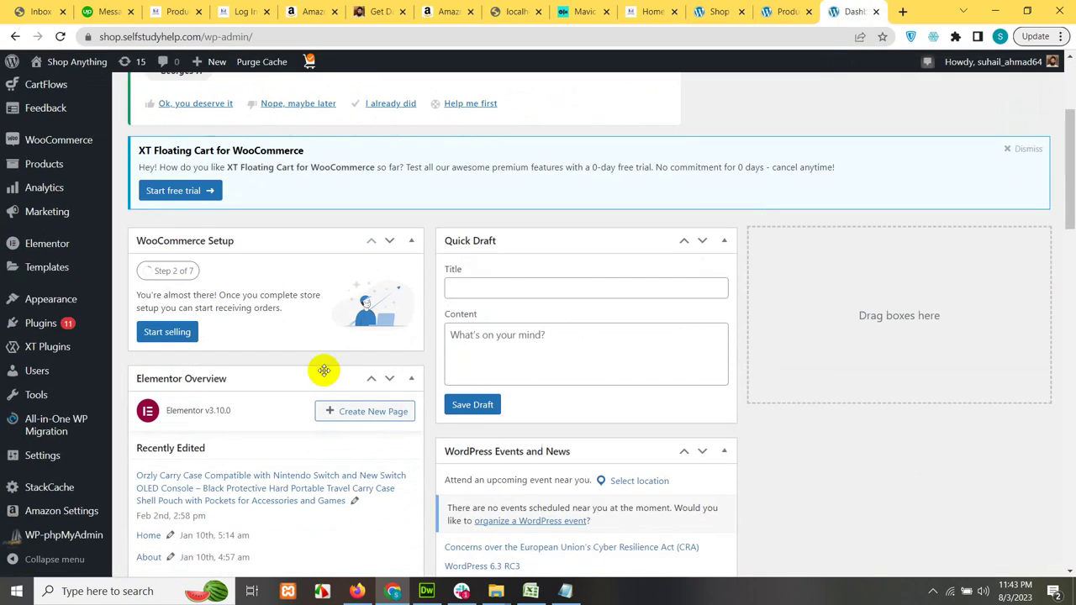
pyautogui.click(49, 163)
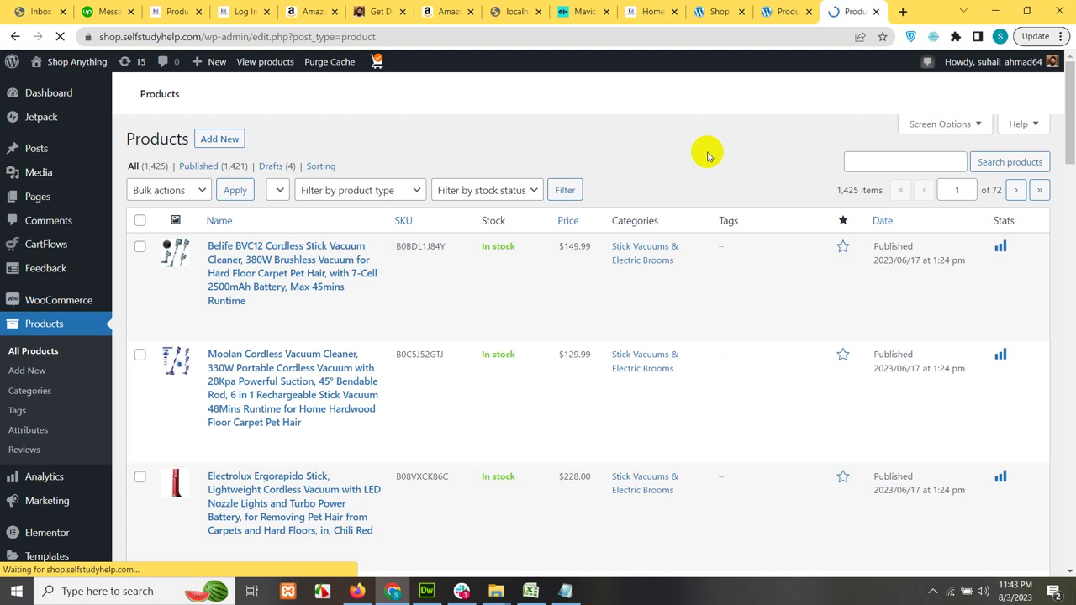
pyautogui.scroll(-3, 320, 341)
pyautogui.scroll(-1, 320, 340)
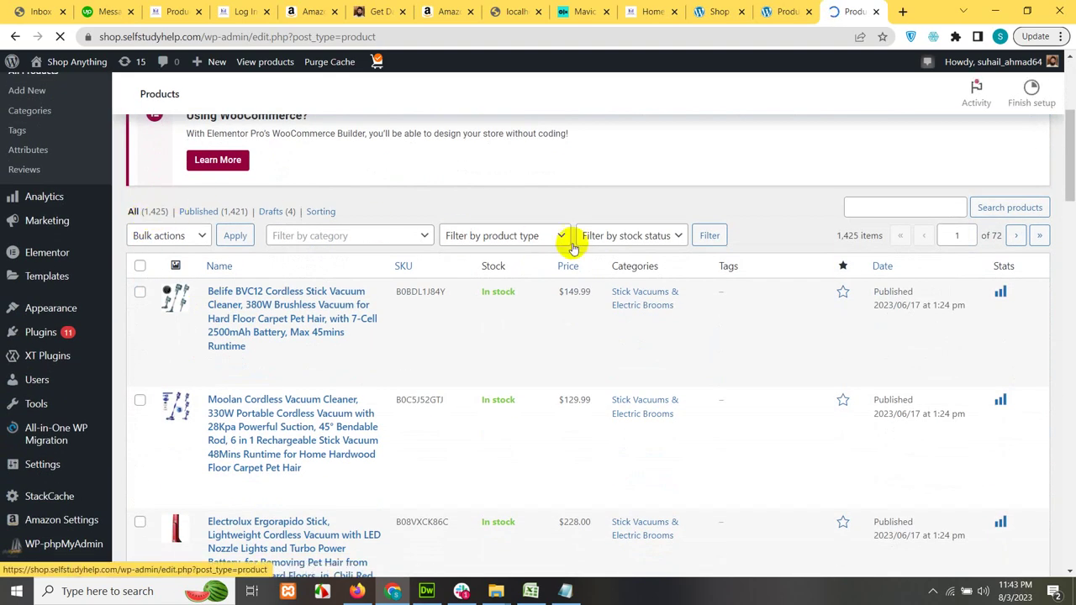
pyautogui.scroll(3, 670, 299)
pyautogui.scroll(1, 670, 298)
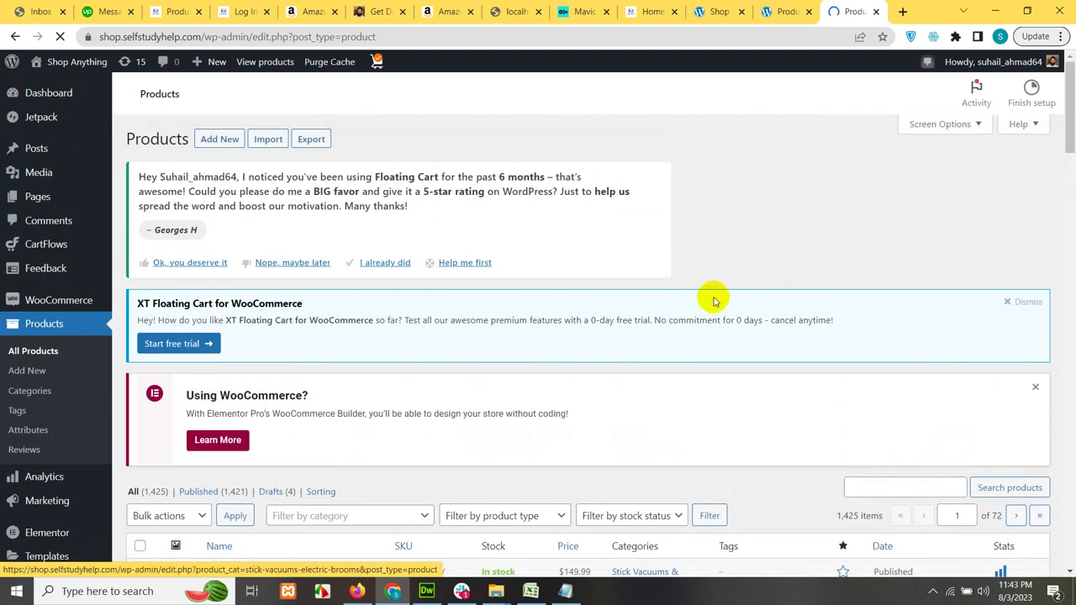
pyautogui.scroll(-2, 765, 304)
pyautogui.scroll(2, 791, 310)
# Step: Return to the storefront's Shop page and examine the product listings with their images, categories and prices
pyautogui.click(786, 11)
pyautogui.scroll(-1, 774, 296)
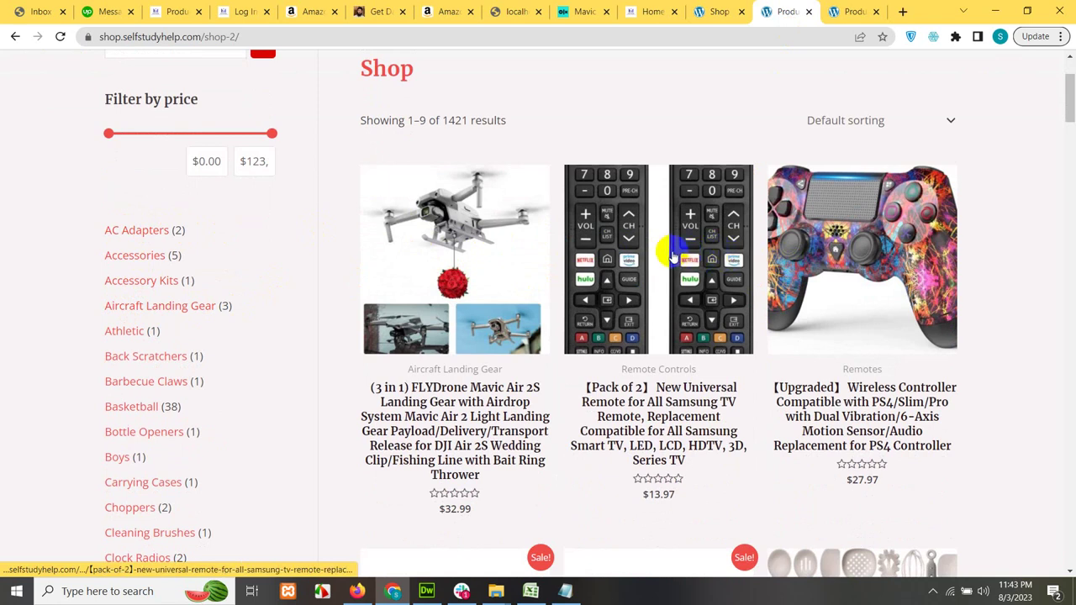
pyautogui.scroll(-3, 877, 281)
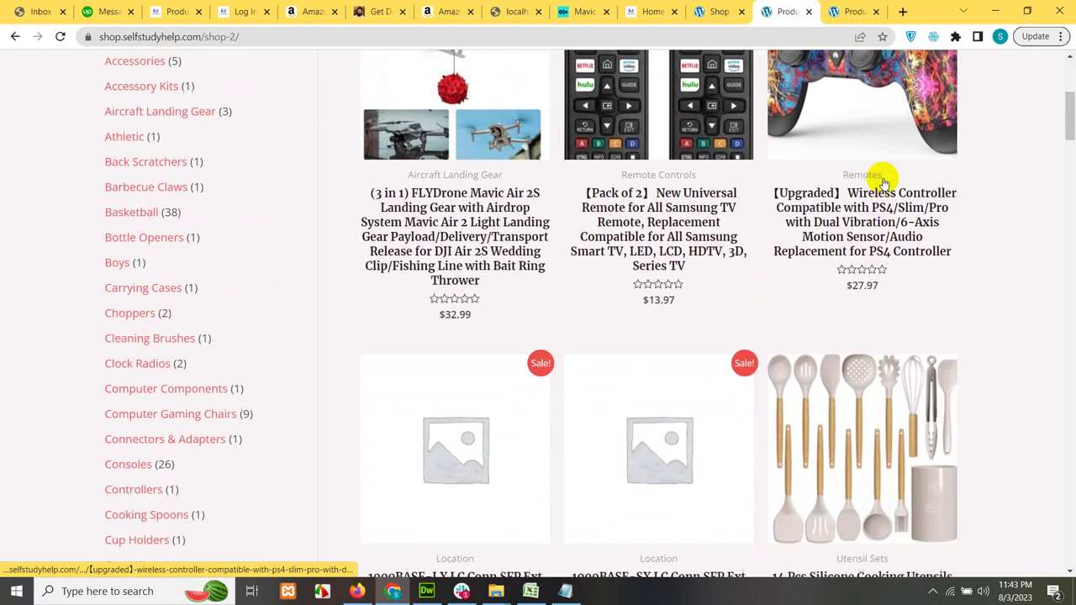
pyautogui.scroll(1, 877, 134)
pyautogui.scroll(-3, 877, 192)
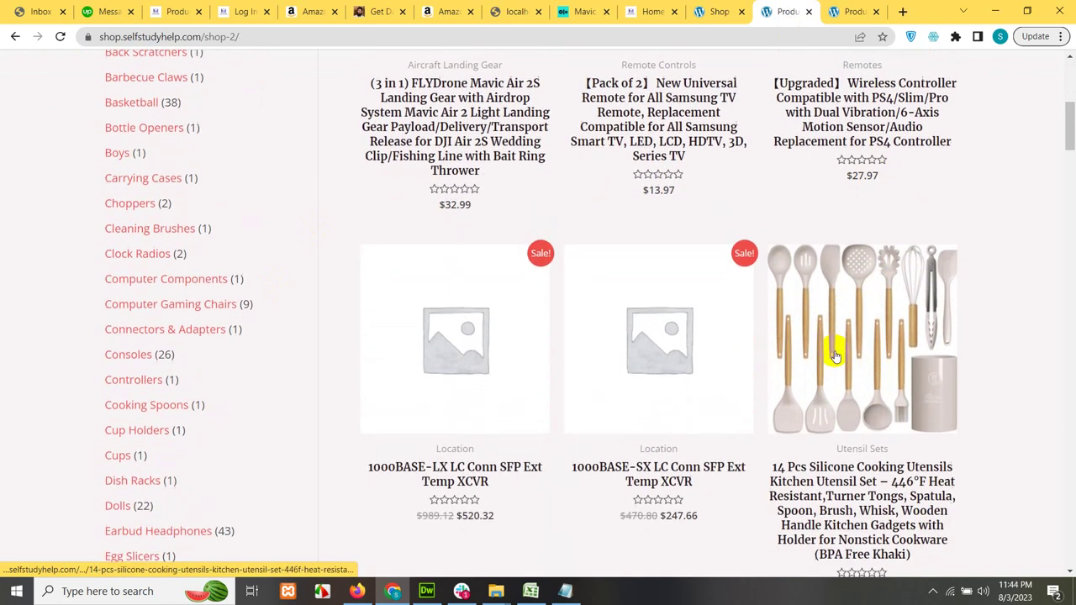
pyautogui.scroll(-3, 837, 352)
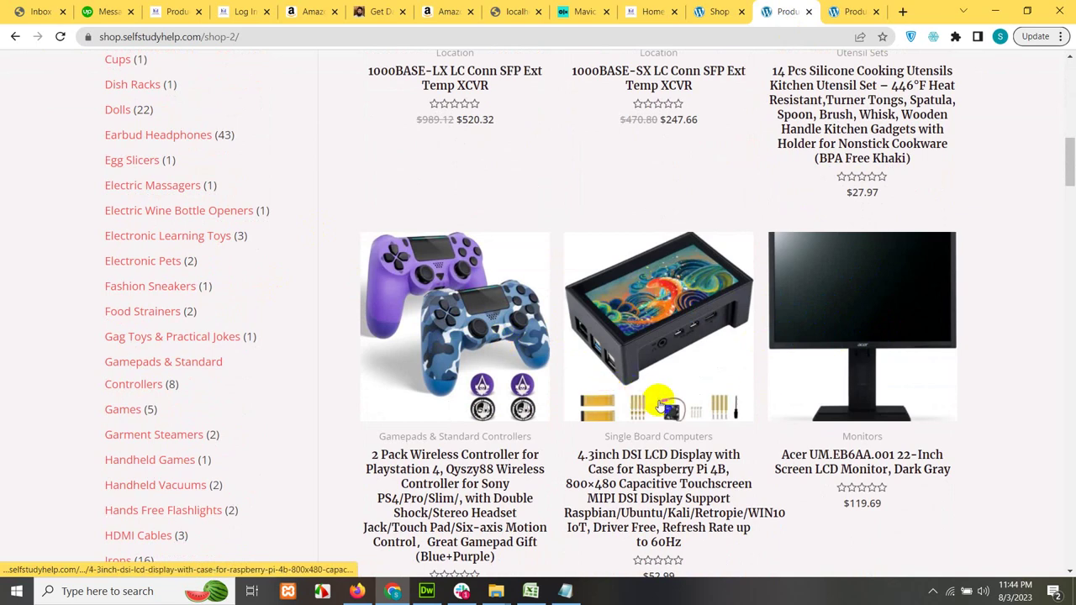
pyautogui.scroll(3, 682, 393)
pyautogui.scroll(3, 681, 394)
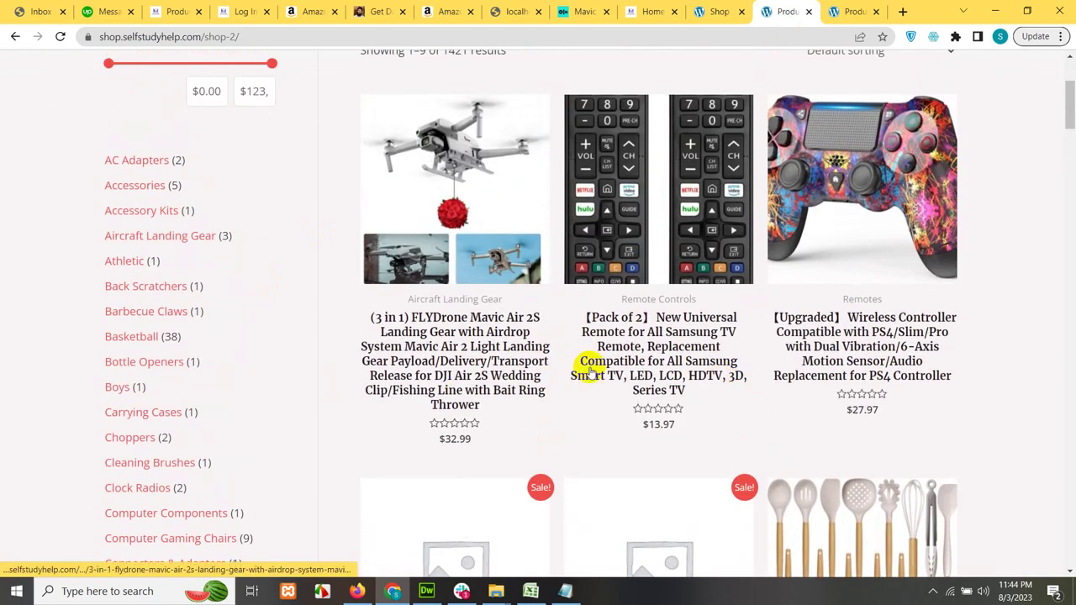
pyautogui.scroll(2, 773, 360)
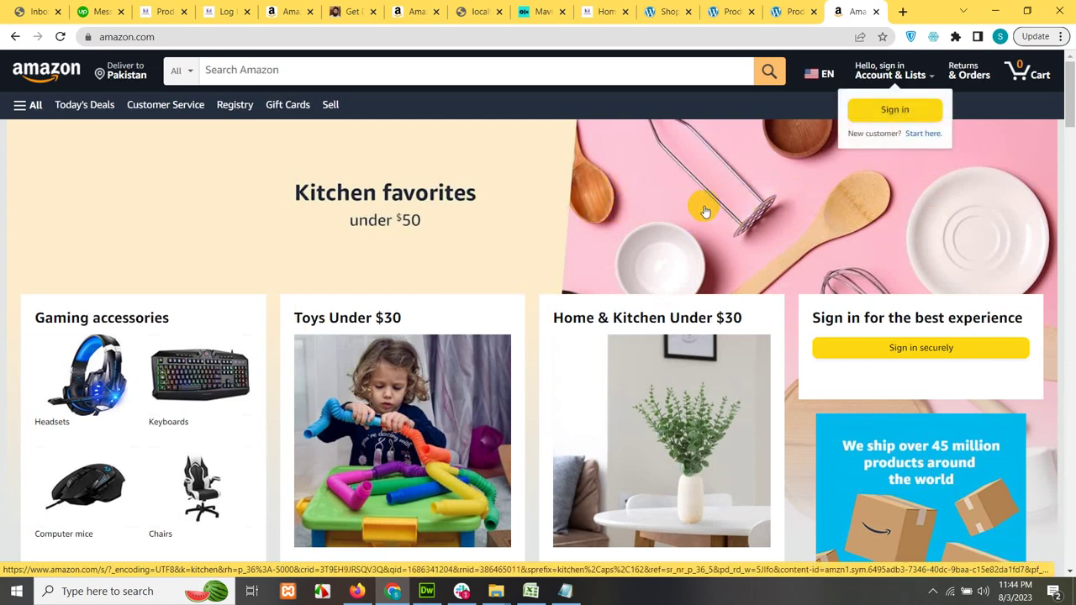
# Step: Search Amazon for "vacuum cleaners"
pyautogui.click(599, 192)
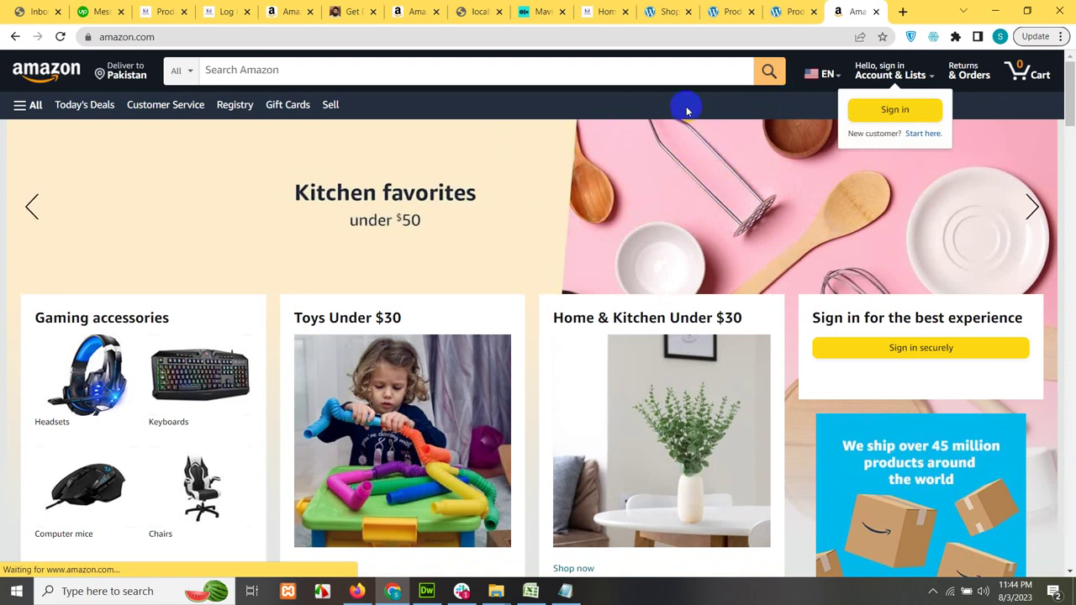
pyautogui.click(395, 74)
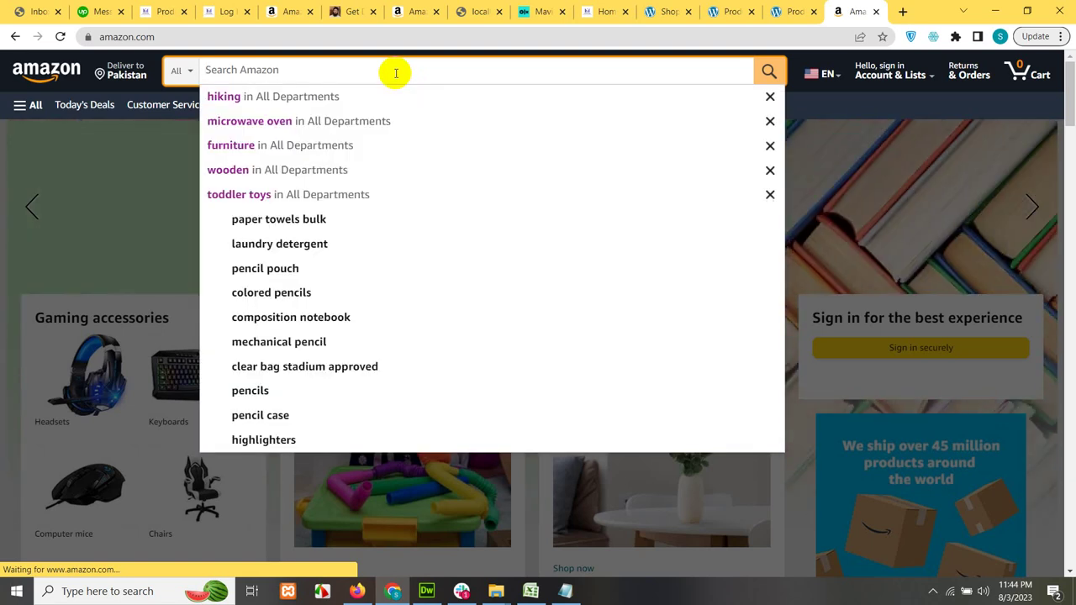
pyautogui.write('va')
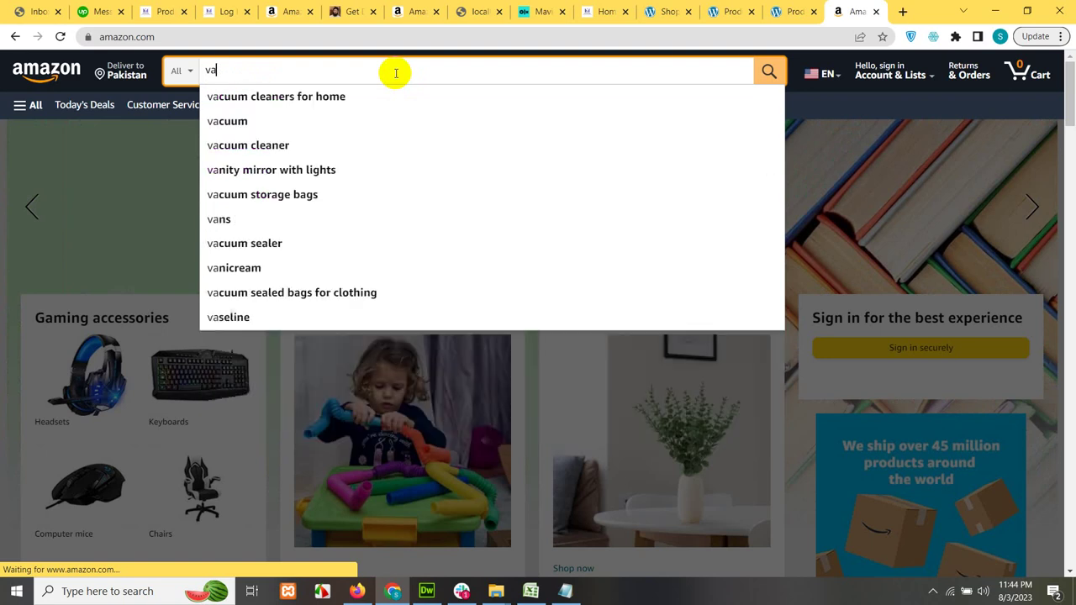
pyautogui.write('cuum cleaners')
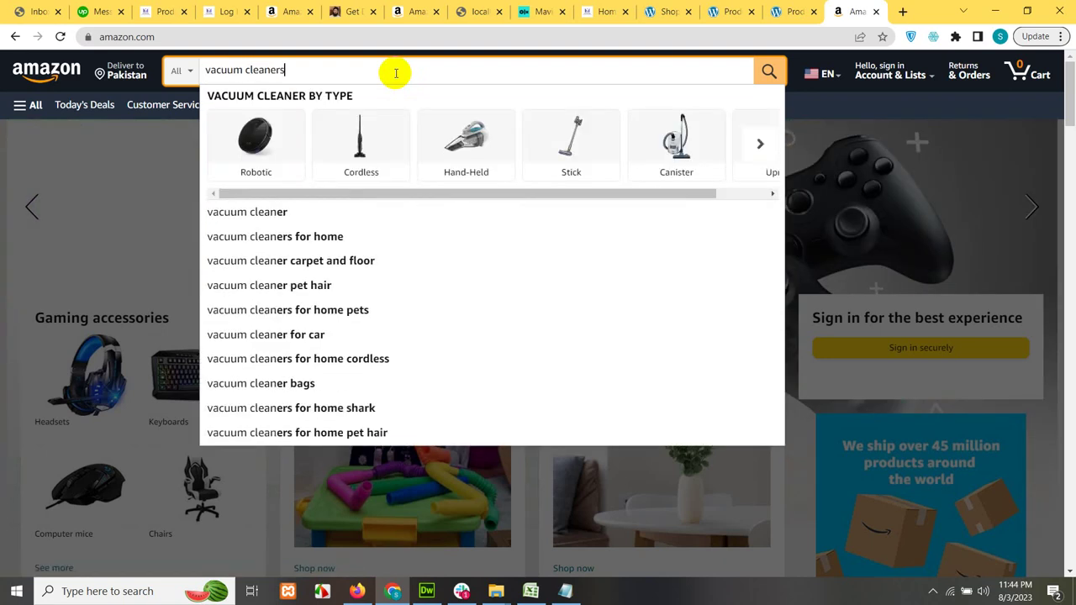
pyautogui.press('Return')
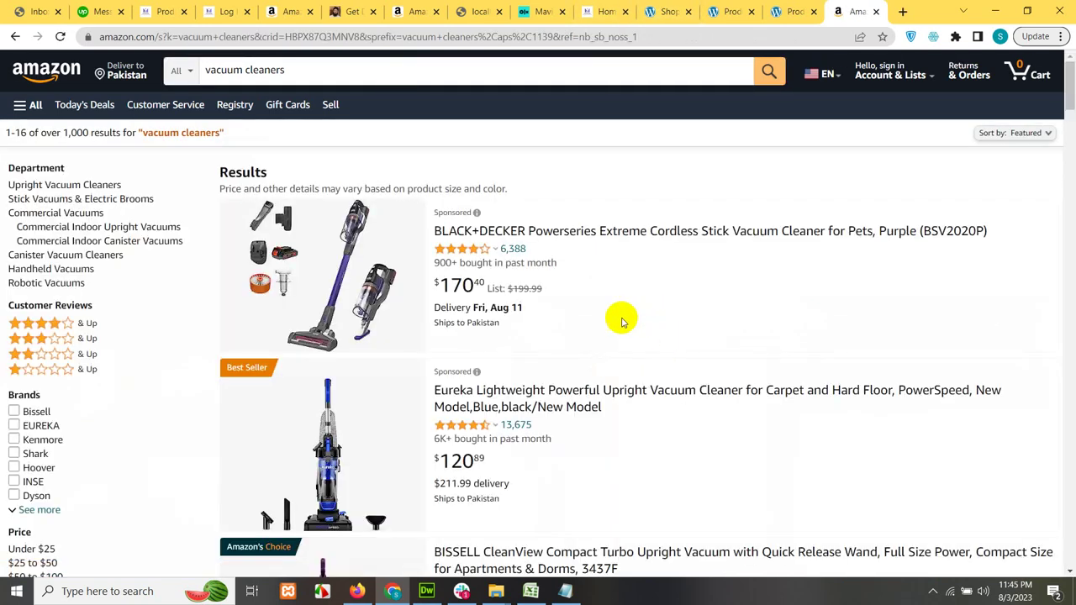
# Step: Filter the vacuum cleaner results by customer reviews to four stars and up
pyautogui.scroll(-1, 620, 339)
pyautogui.click(444, 304)
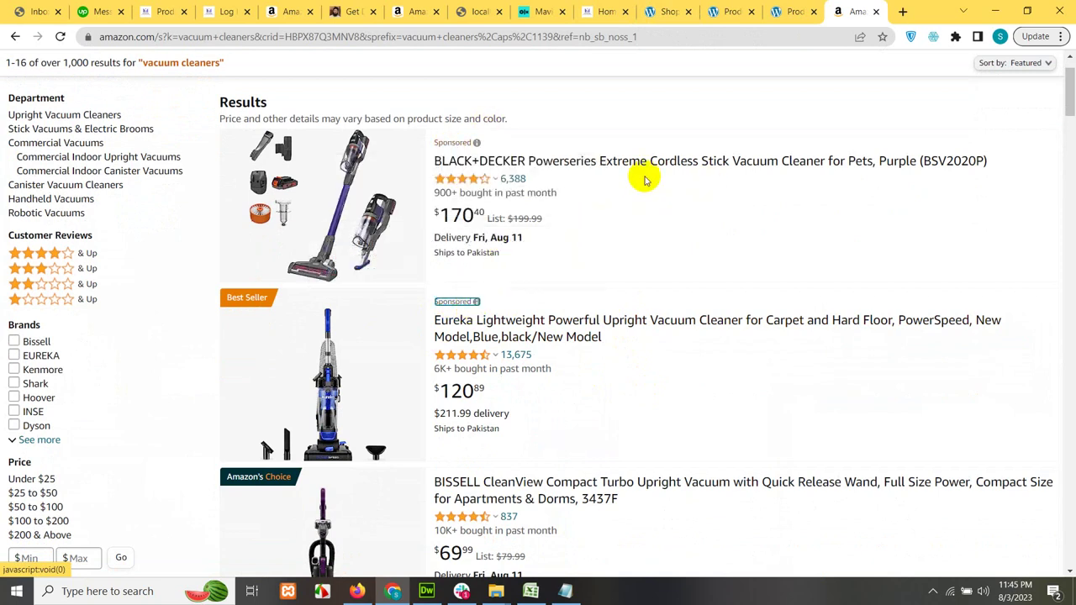
pyautogui.scroll(-5, 751, 349)
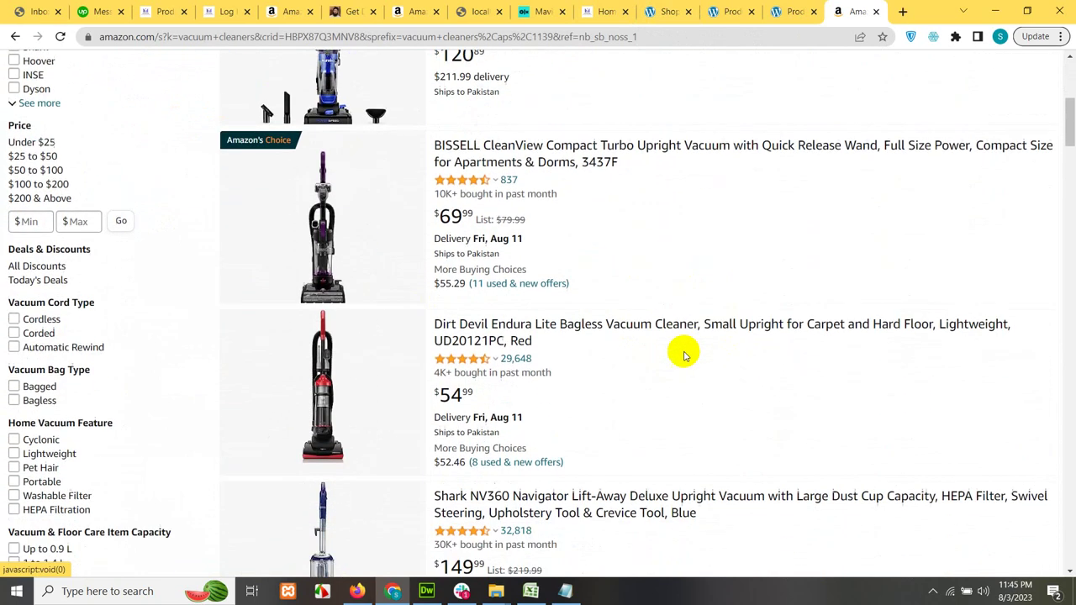
pyautogui.scroll(-1, 677, 336)
pyautogui.scroll(-3, 395, 378)
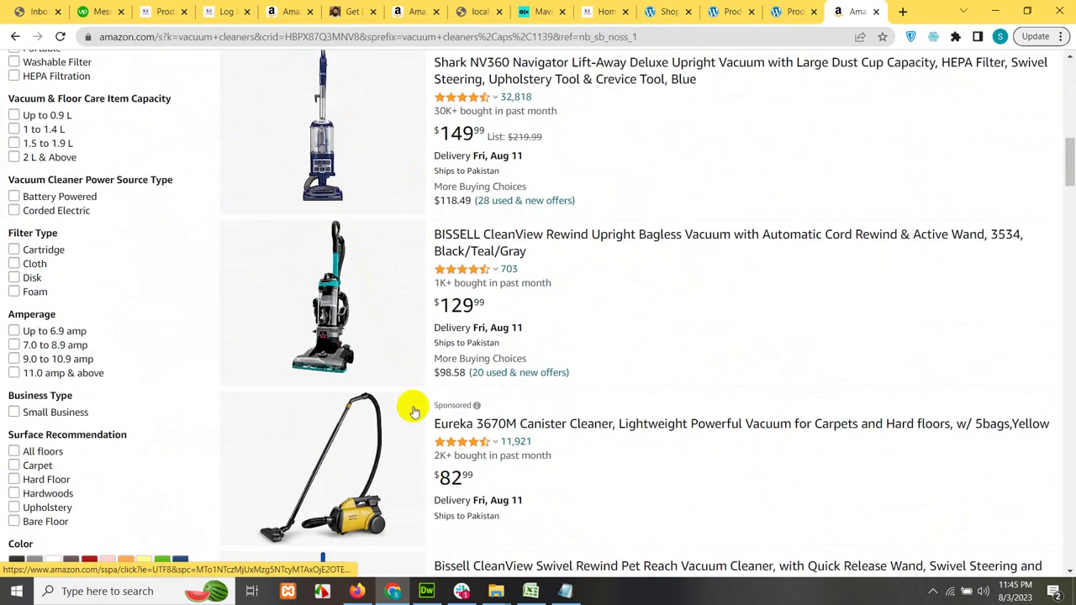
pyautogui.scroll(7, 413, 404)
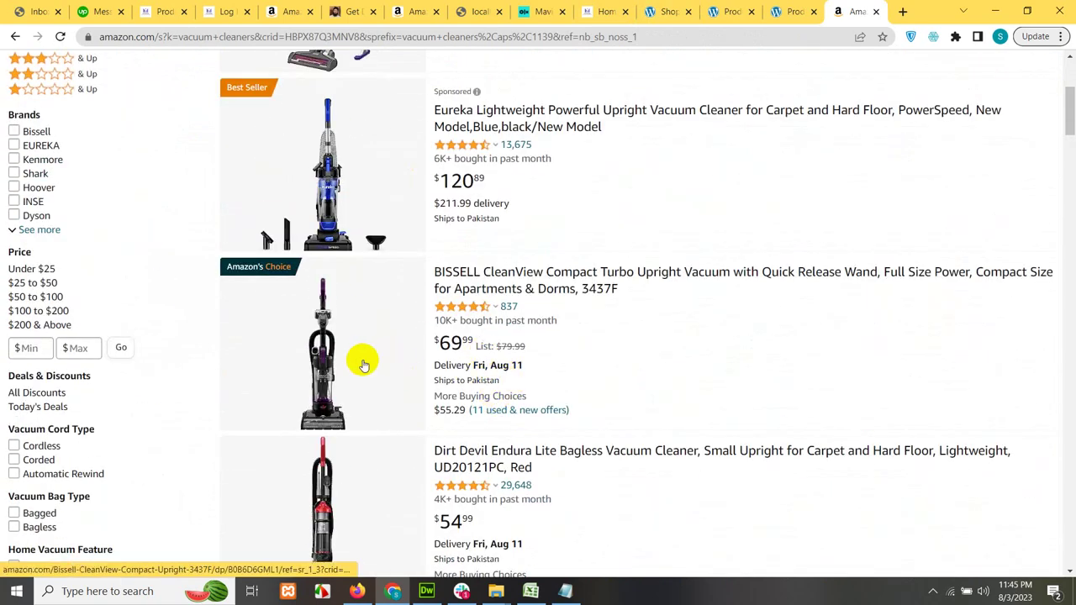
pyautogui.scroll(4, 385, 363)
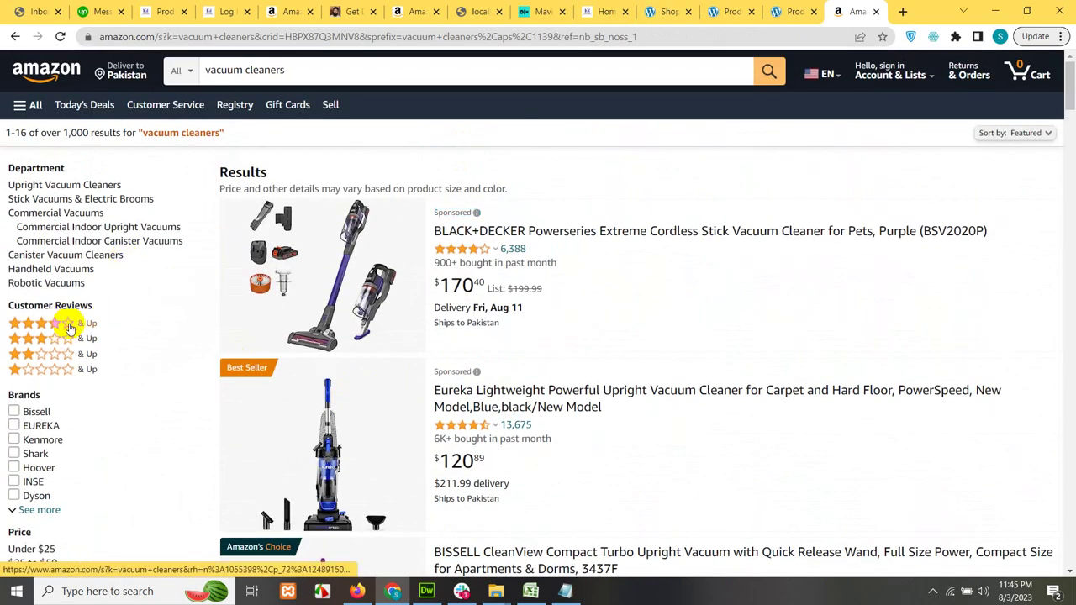
pyautogui.click(70, 328)
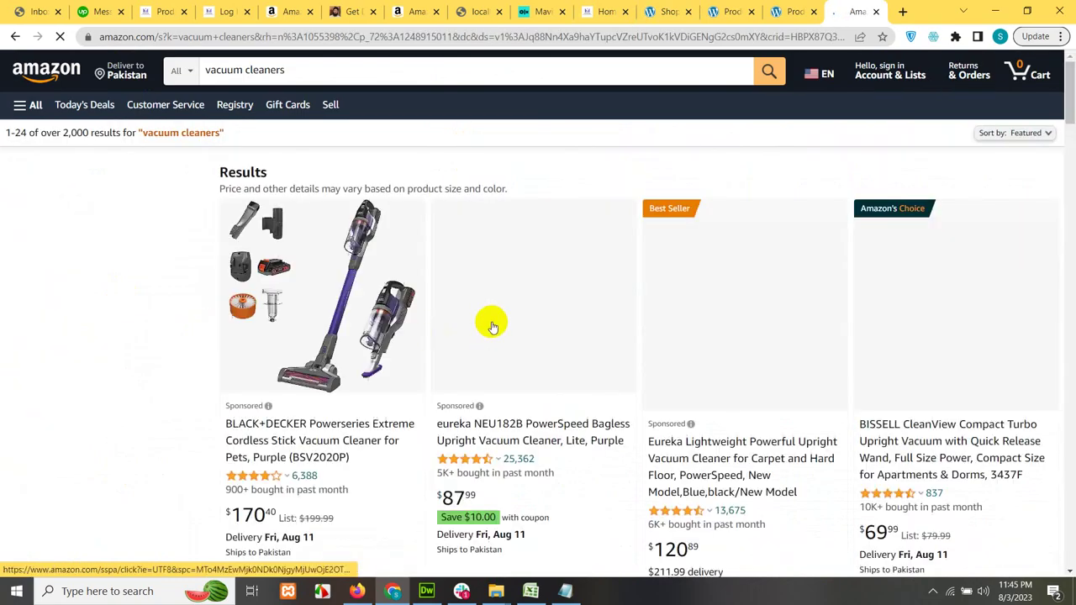
# Step: Examine the filtered vacuum cleaner listings and the result page navigation beneath them
pyautogui.scroll(-4, 931, 378)
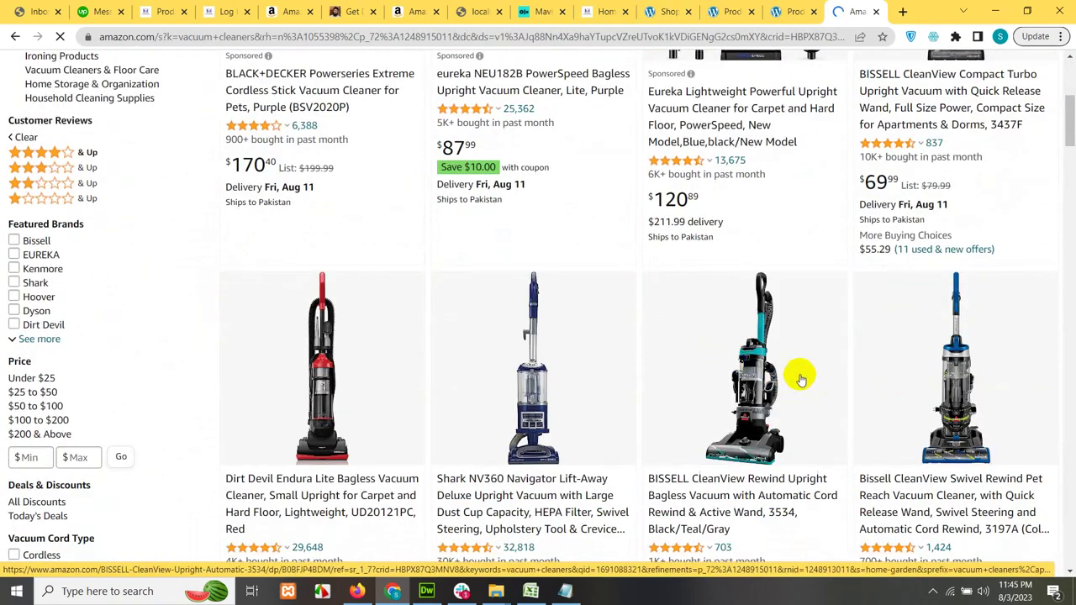
pyautogui.scroll(-20, 801, 379)
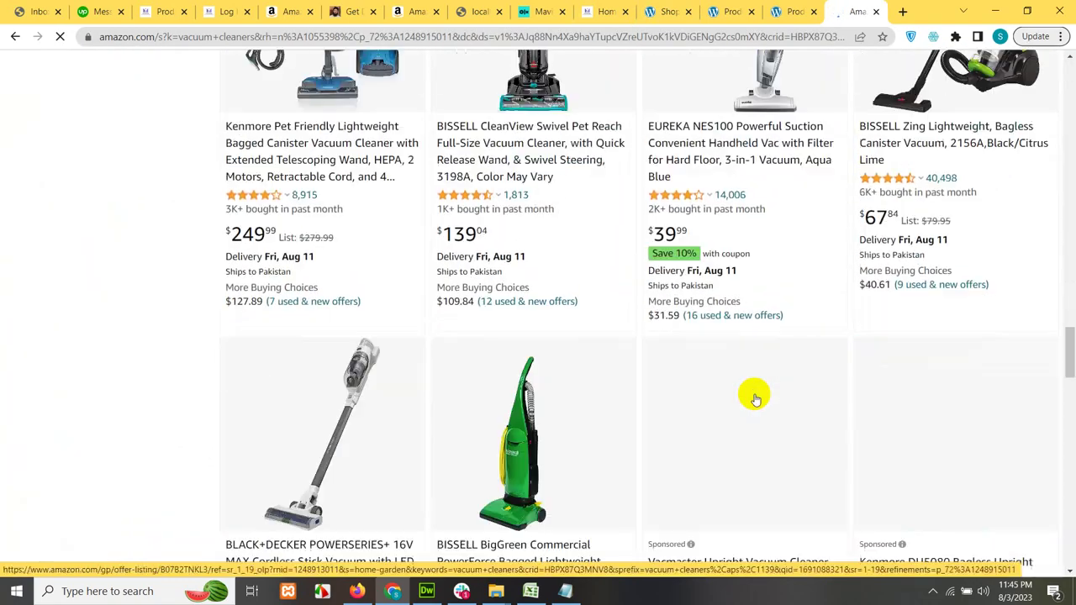
pyautogui.scroll(-7, 753, 395)
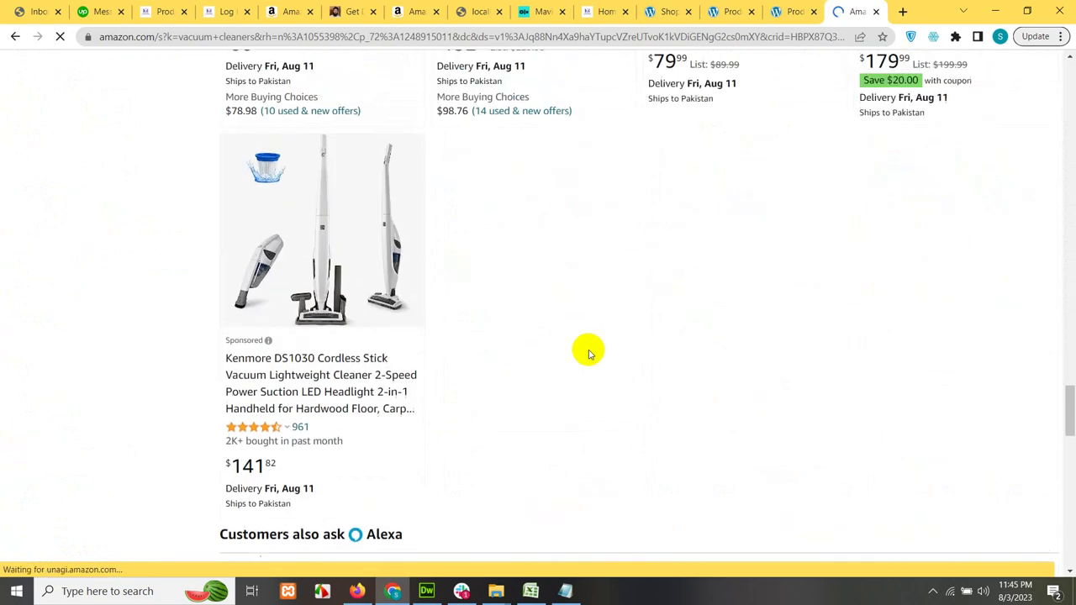
pyautogui.scroll(4, 589, 353)
pyautogui.scroll(-7, 593, 351)
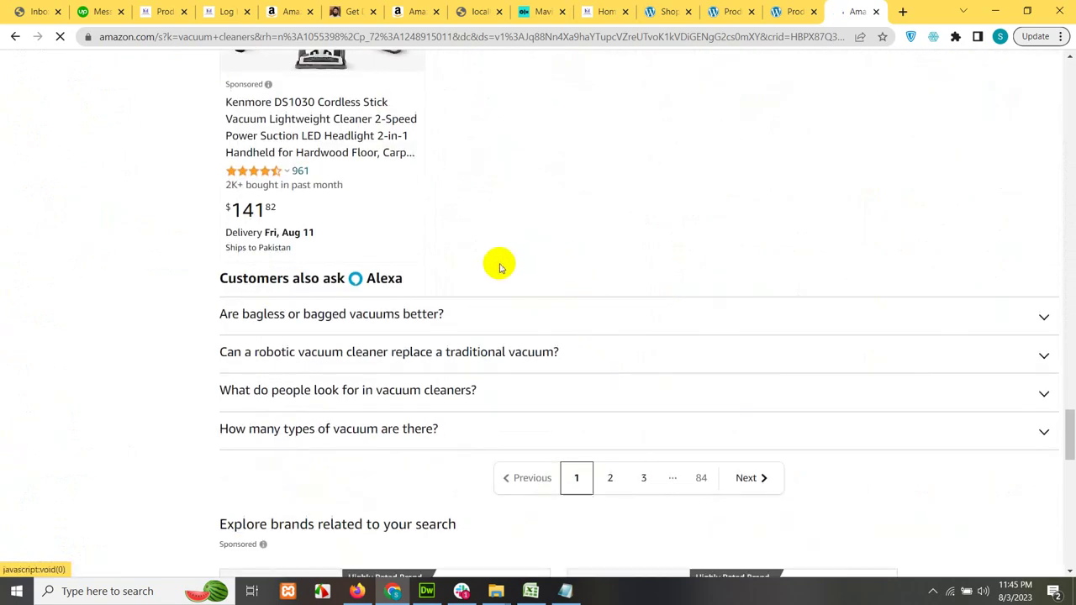
pyautogui.scroll(15, 504, 273)
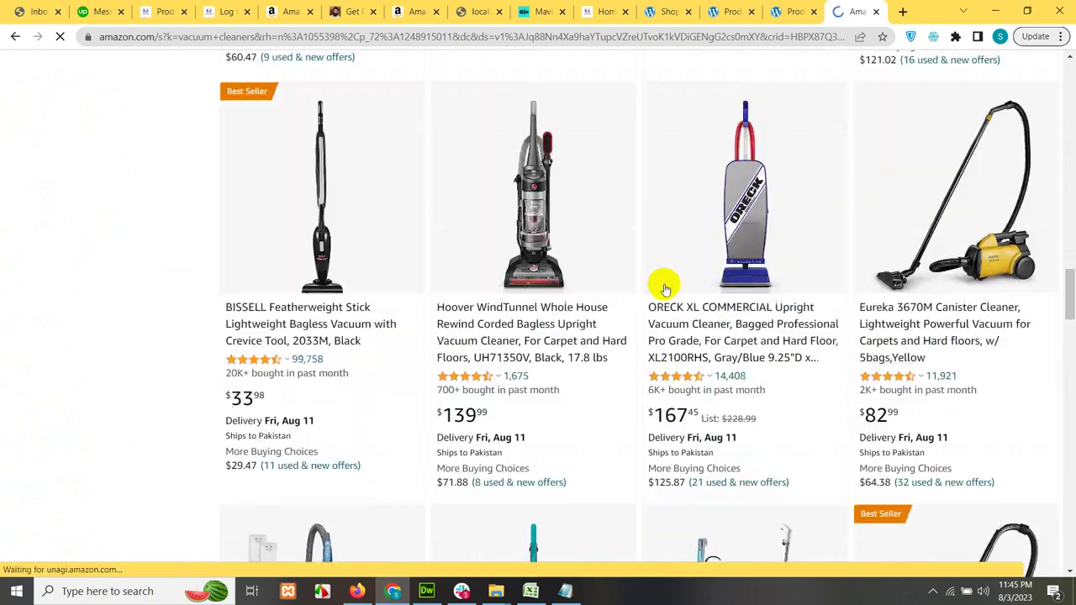
pyautogui.scroll(10, 569, 350)
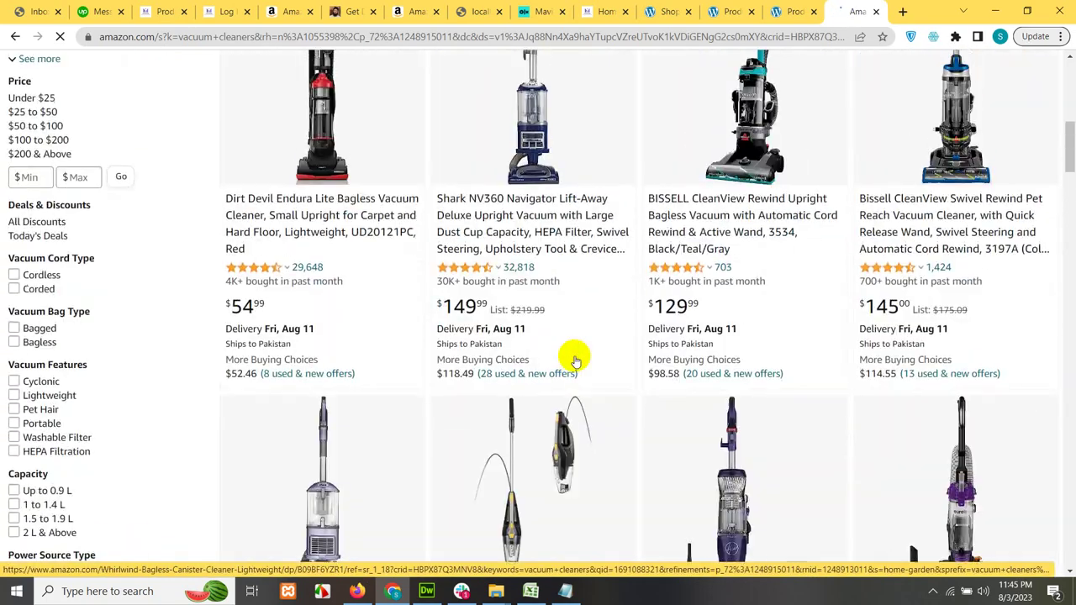
pyautogui.scroll(10, 576, 360)
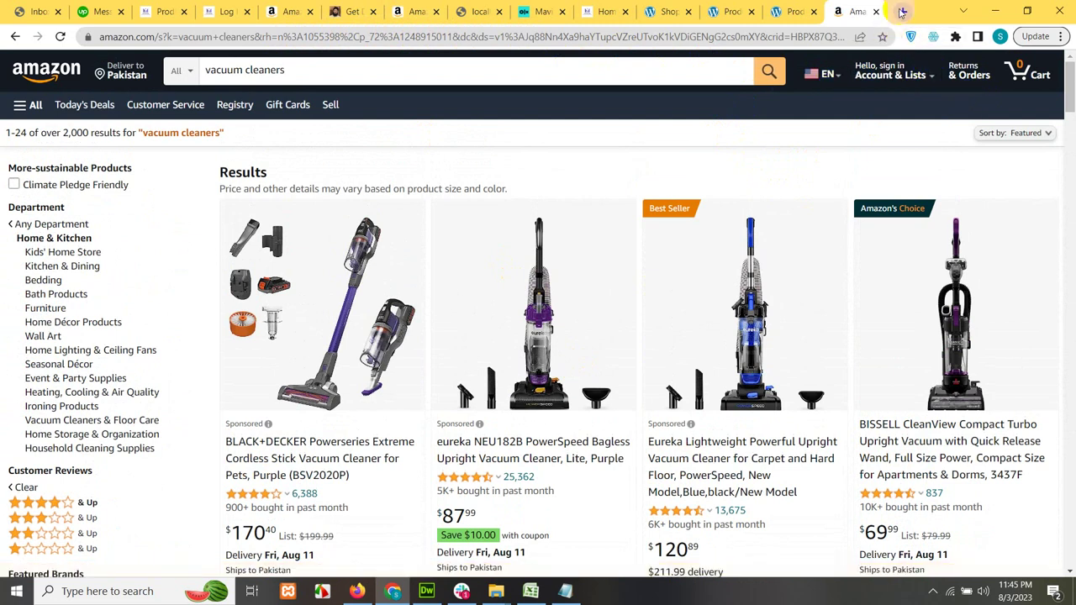
# Step: Open webscraper.io in a new browser tab
pyautogui.hotkey('ctrl', 't')
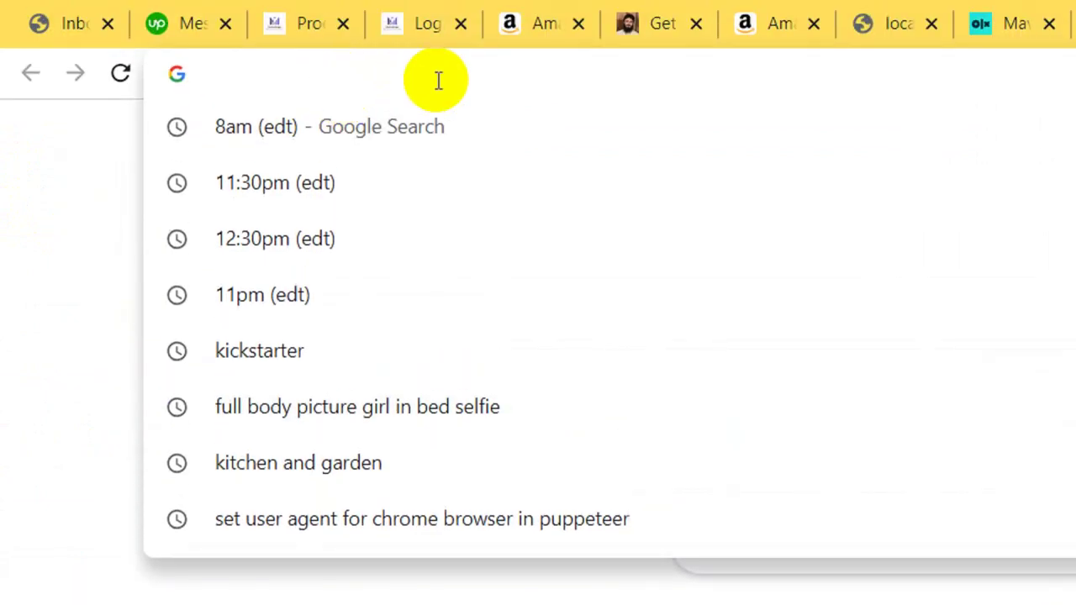
pyautogui.write('web')
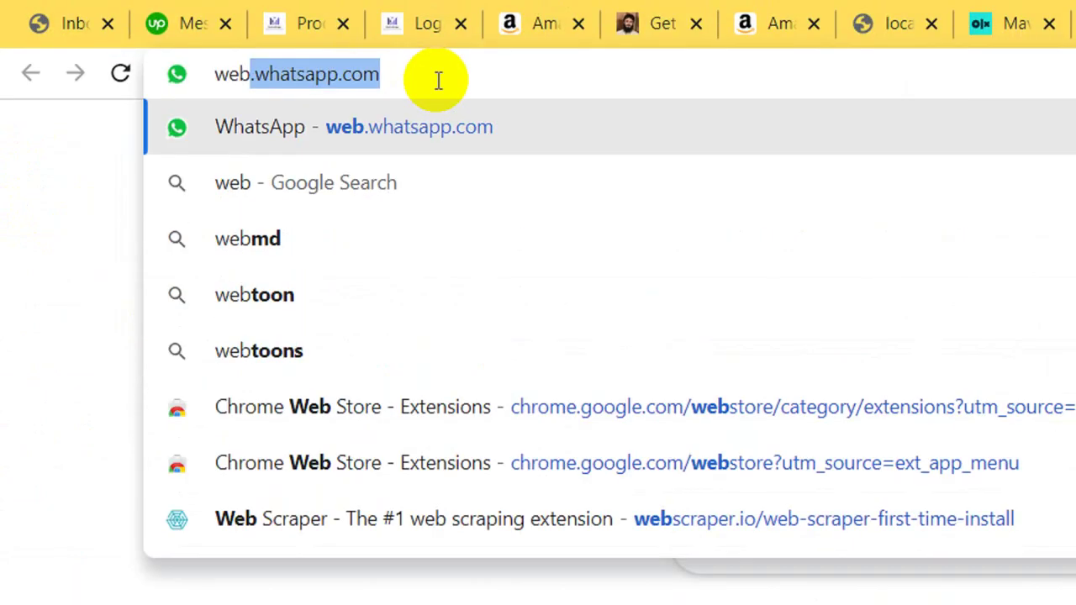
pyautogui.write(' scrapper')
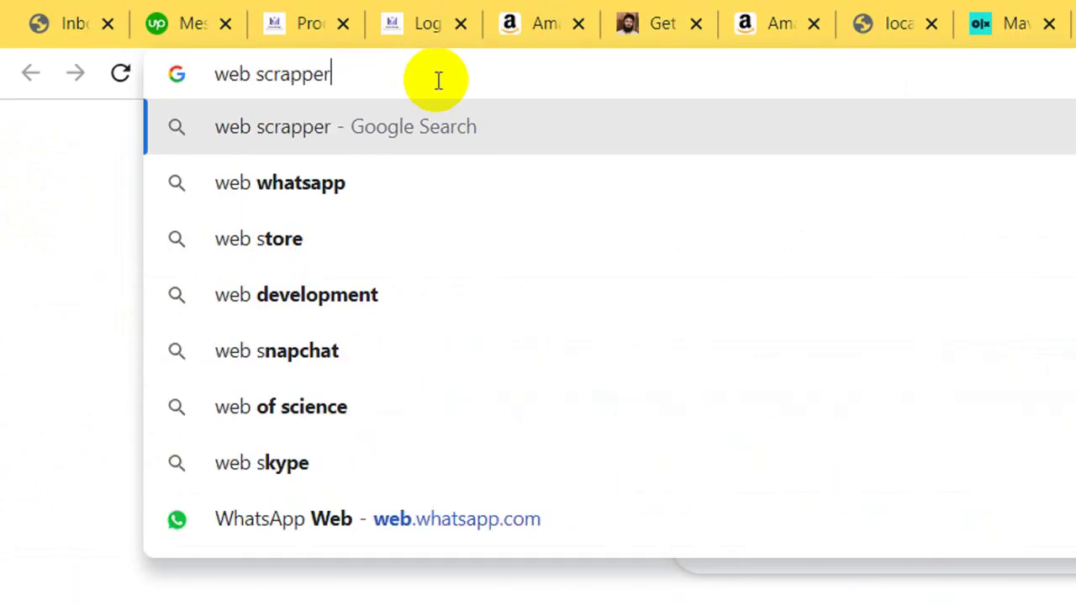
pyautogui.write('.')
pyautogui.press('BackSpace')
pyautogui.press('BackSpace')
pyautogui.press('BackSpace')
pyautogui.press('BackSpace')
pyautogui.press('BackSpace')
pyautogui.press('BackSpace')
pyautogui.press('BackSpace')
pyautogui.press('BackSpace')
pyautogui.press('BackSpace')
pyautogui.press('BackSpace')
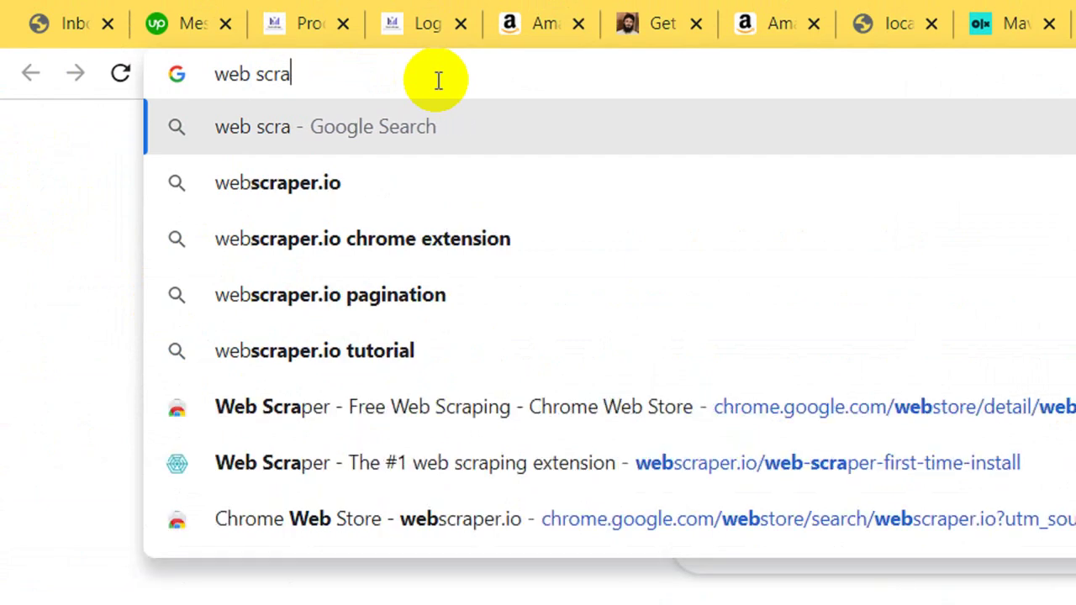
pyautogui.write('scrapper')
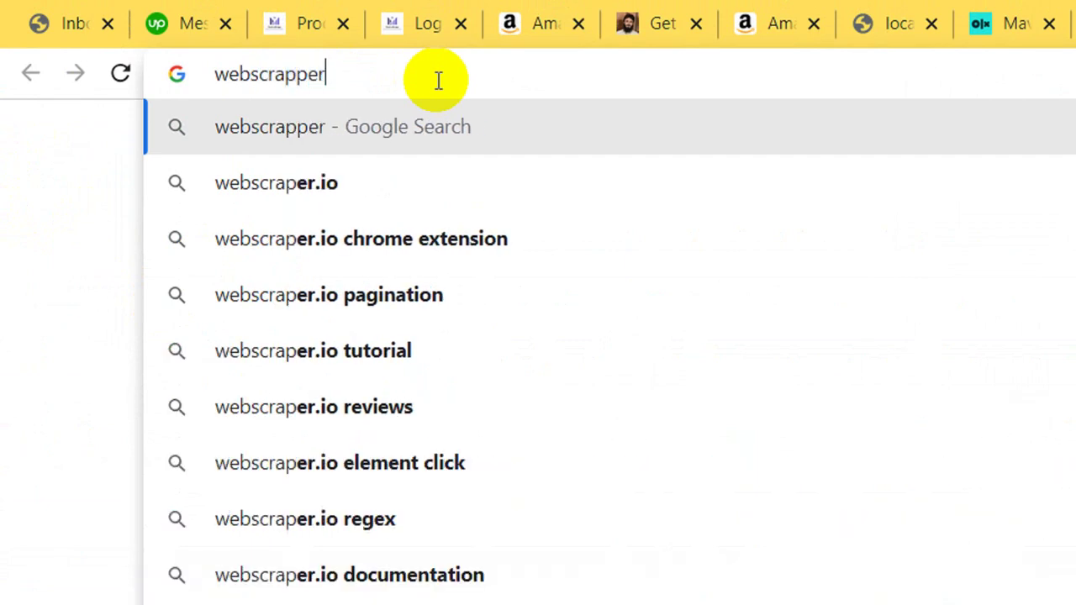
pyautogui.press('BackSpace')
pyautogui.press('BackSpace')
pyautogui.press('BackSpace')
pyautogui.write('ee')
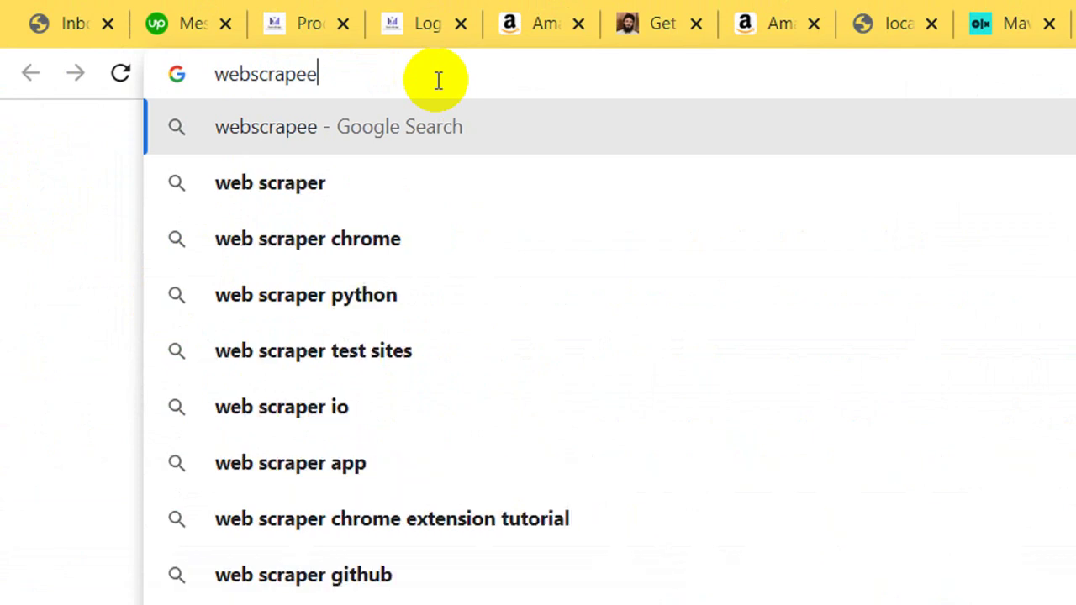
pyautogui.press('BackSpace')
pyautogui.write('r.io')
pyautogui.press('Return')
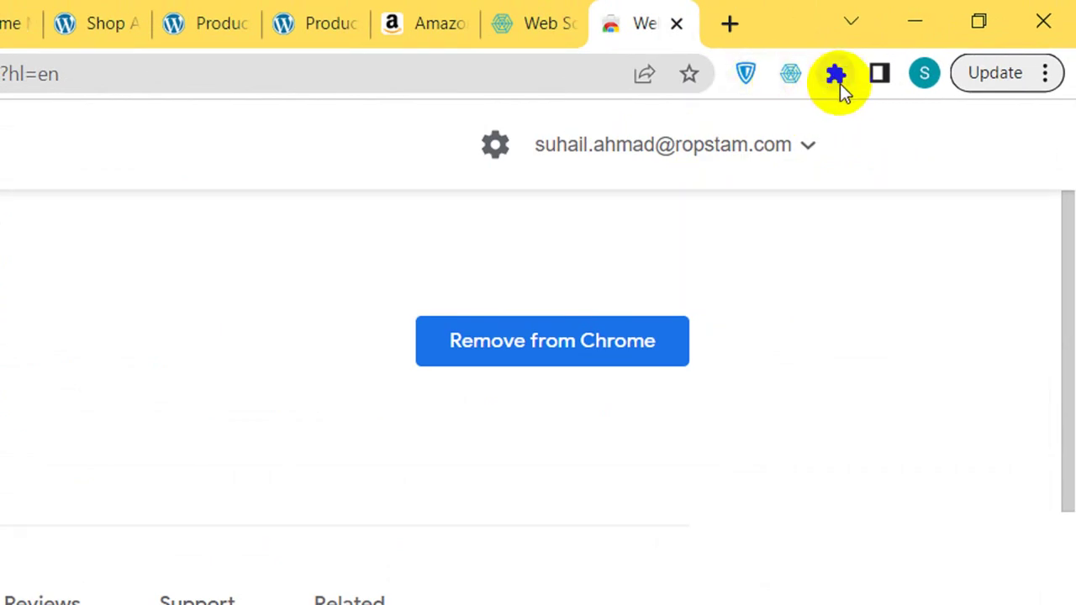
# Step: Unpin the Web Scraper extension from the browser toolbar and pin it again
pyautogui.click(839, 80)
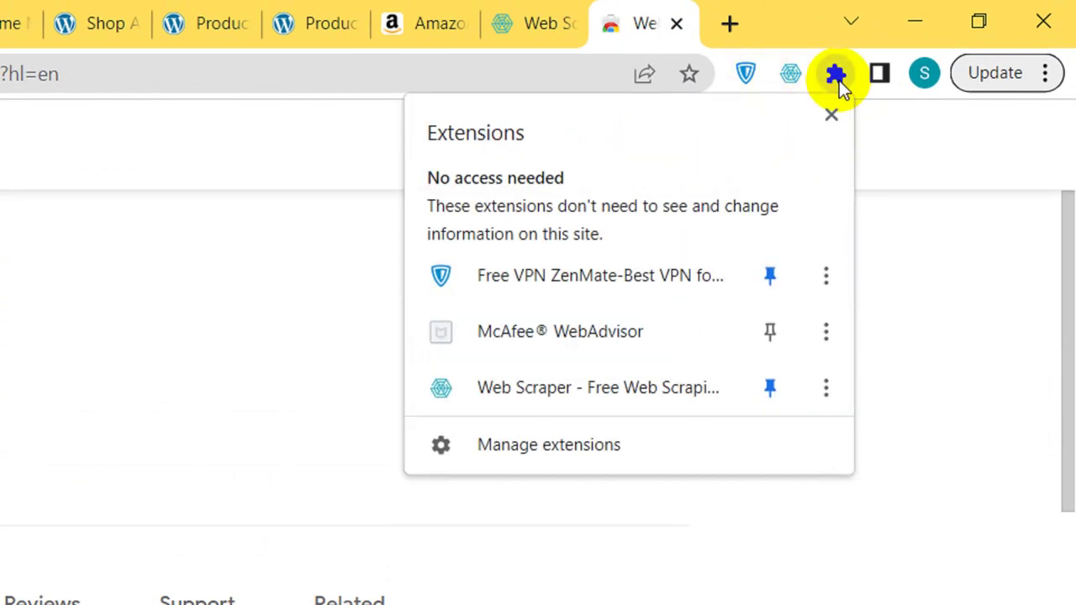
pyautogui.click(761, 391)
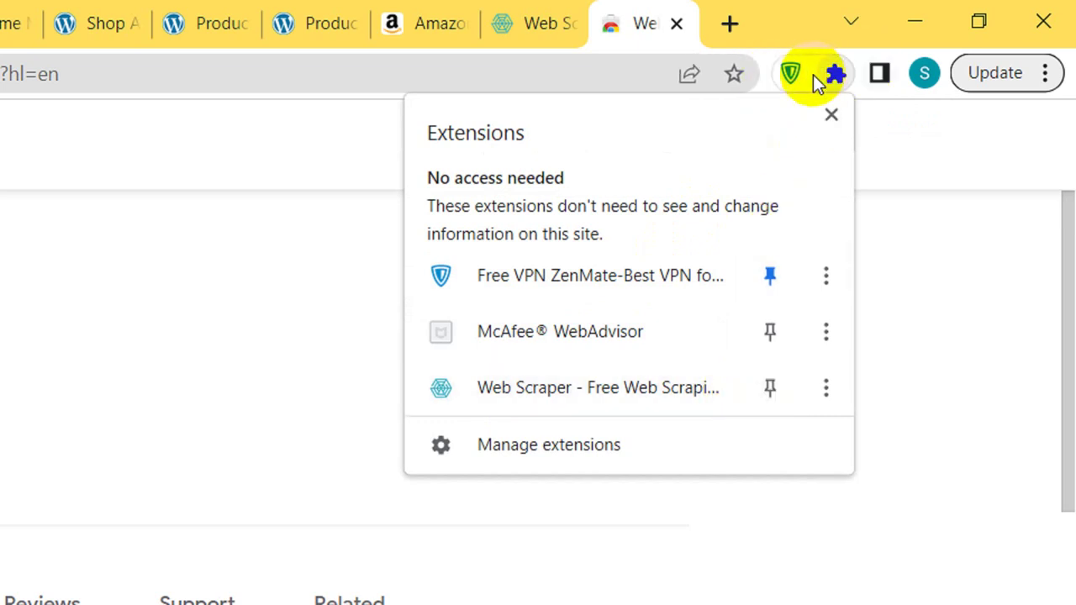
pyautogui.click(772, 387)
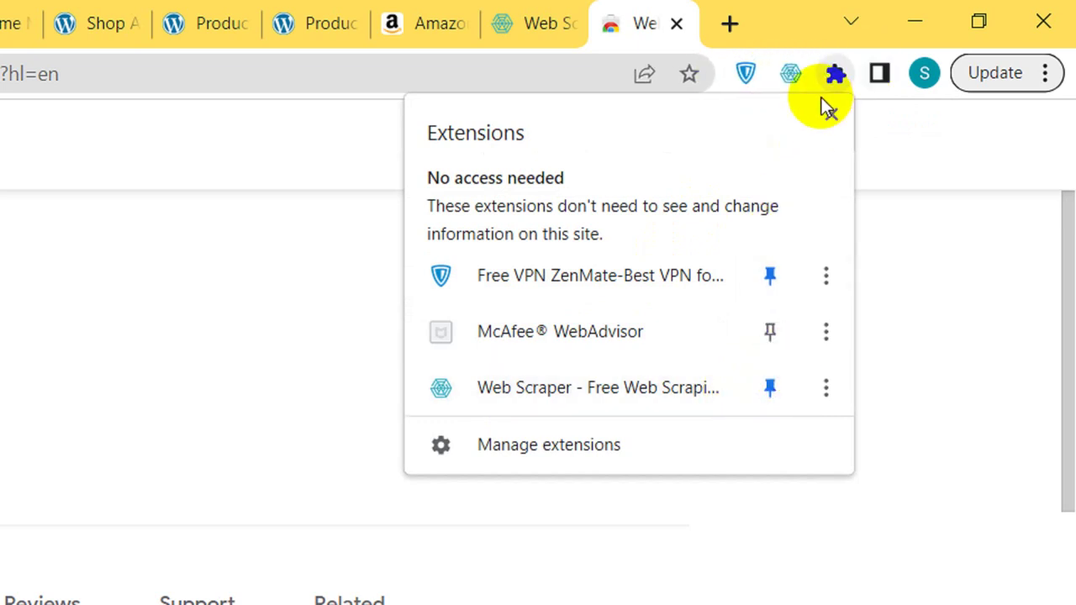
pyautogui.click(345, 144)
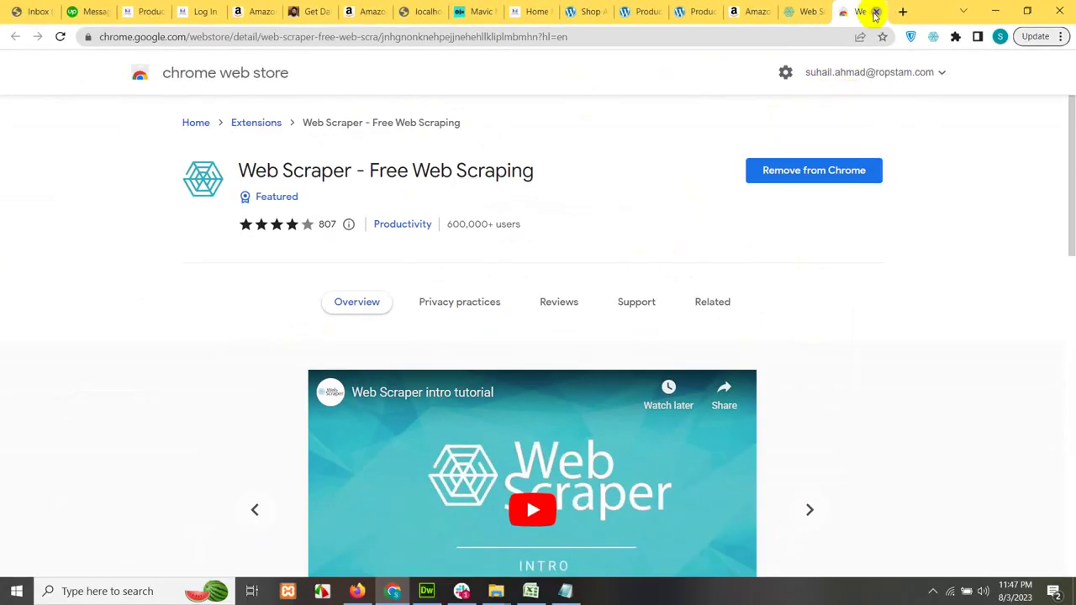
# Step: Close the Web Store and Web Scraper site tabs, and open enlarged developer tools on the Amazon vacuum cleaner results
pyautogui.click(875, 13)
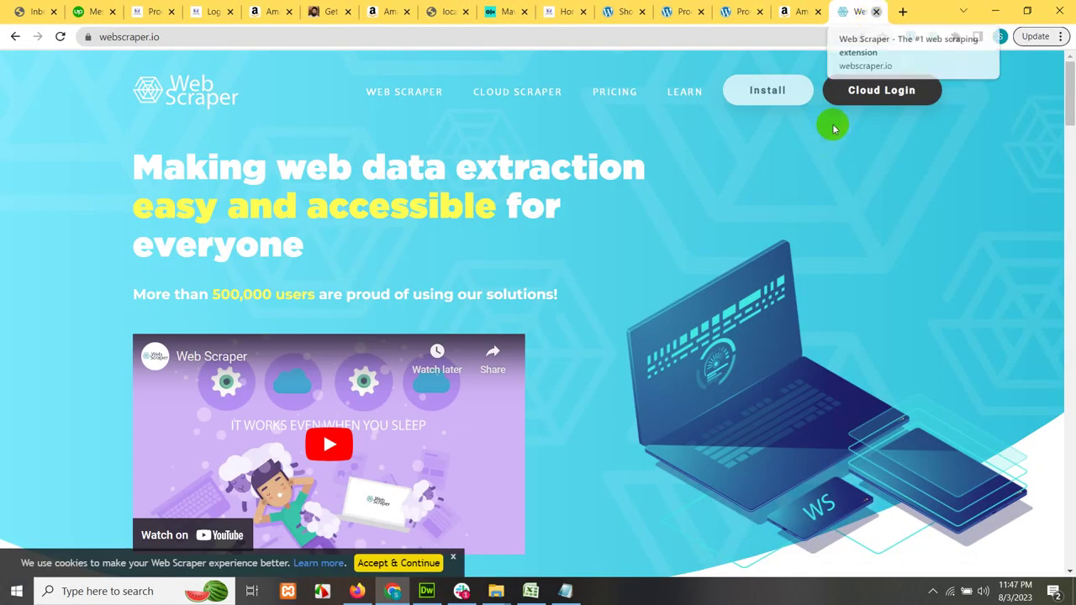
pyautogui.click(875, 11)
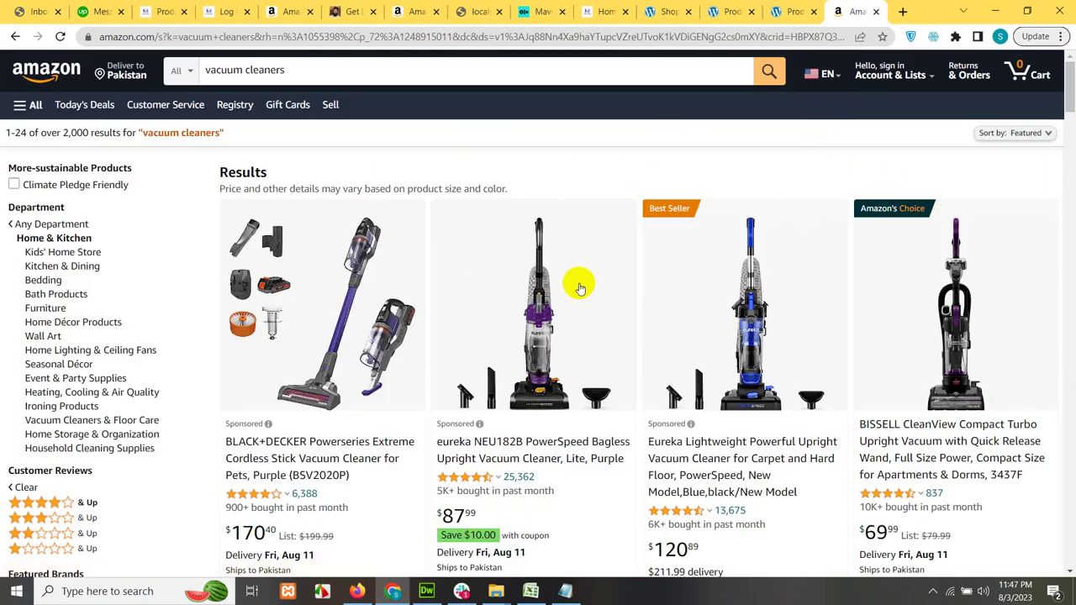
pyautogui.rightClick(509, 161)
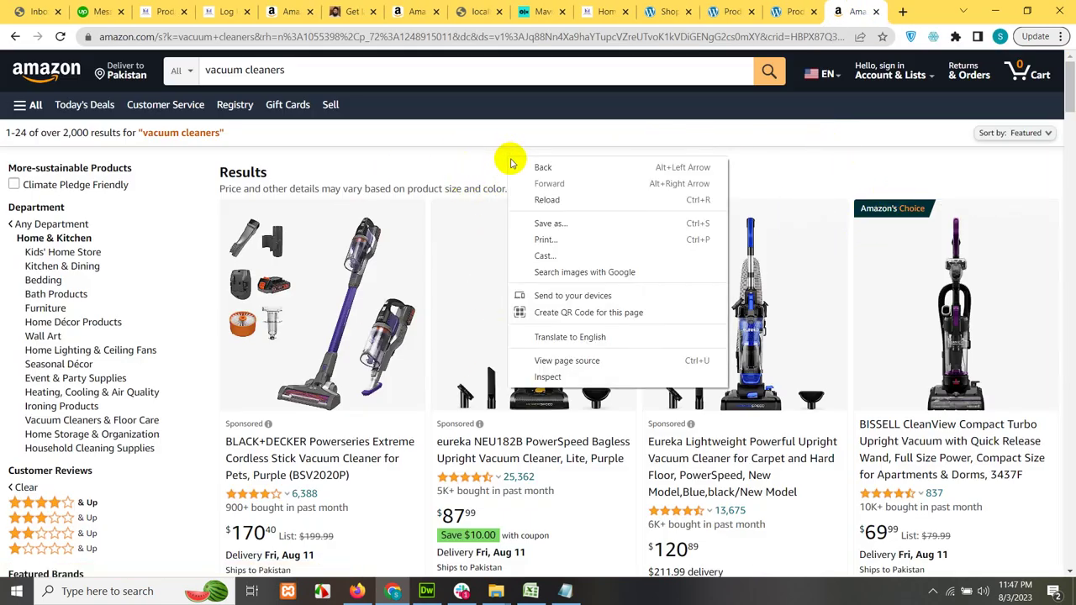
pyautogui.click(548, 377)
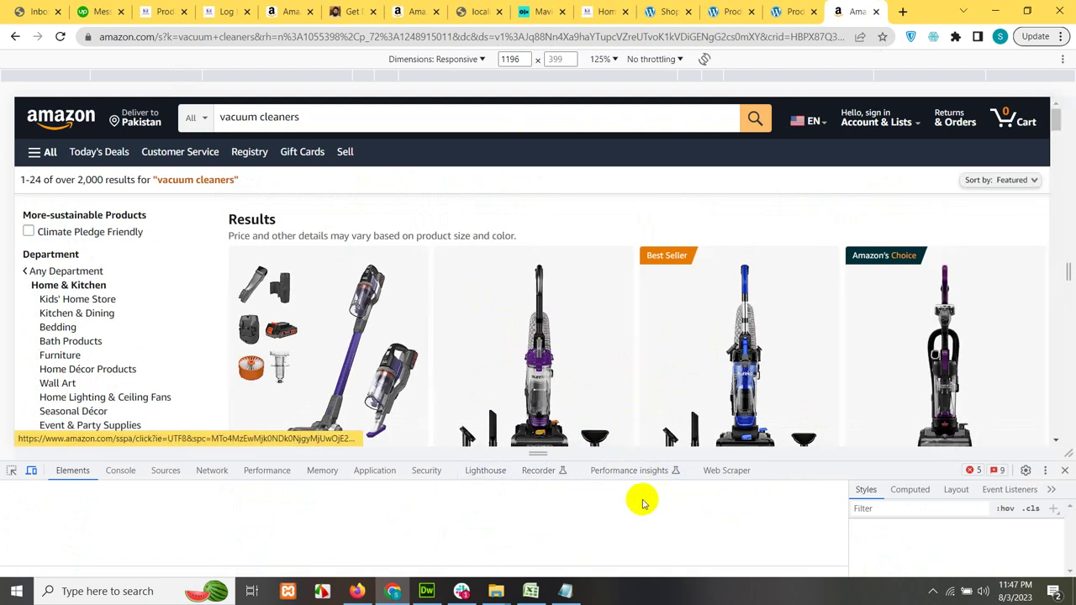
pyautogui.moveTo(750, 460); pyautogui.dragTo(743, 372)
# Step: Try docking the developer tools to the right side and restore their docking at the bottom
pyautogui.click(1044, 383)
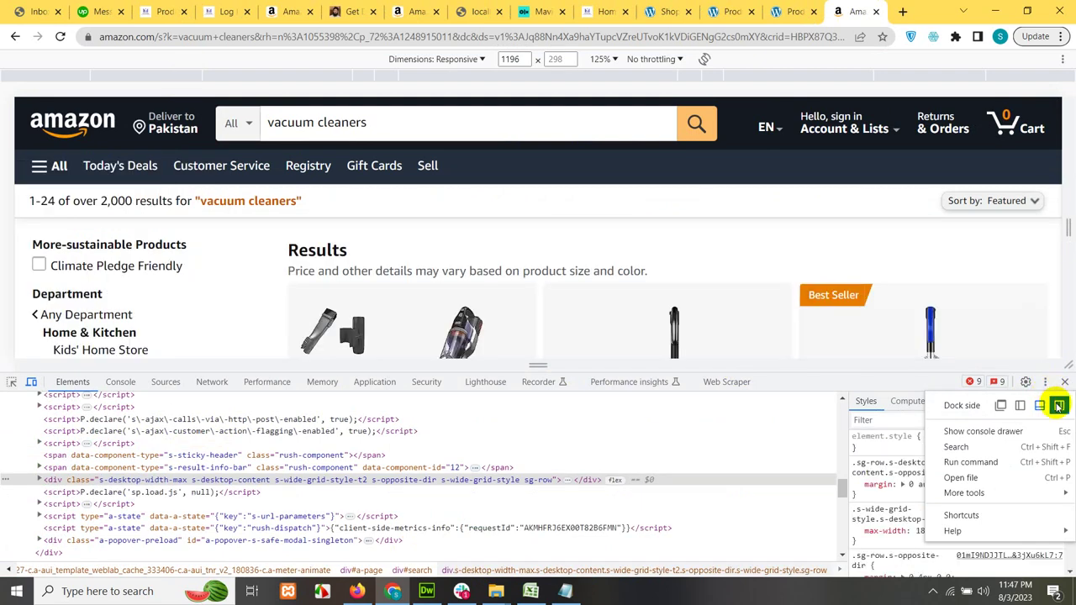
pyautogui.click(1058, 406)
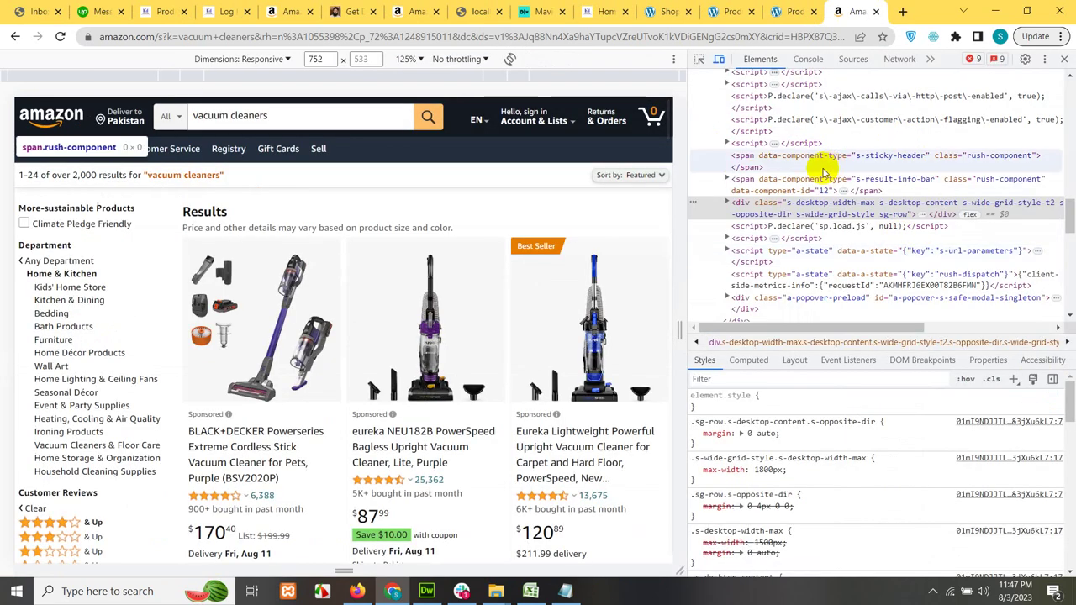
pyautogui.click(1045, 60)
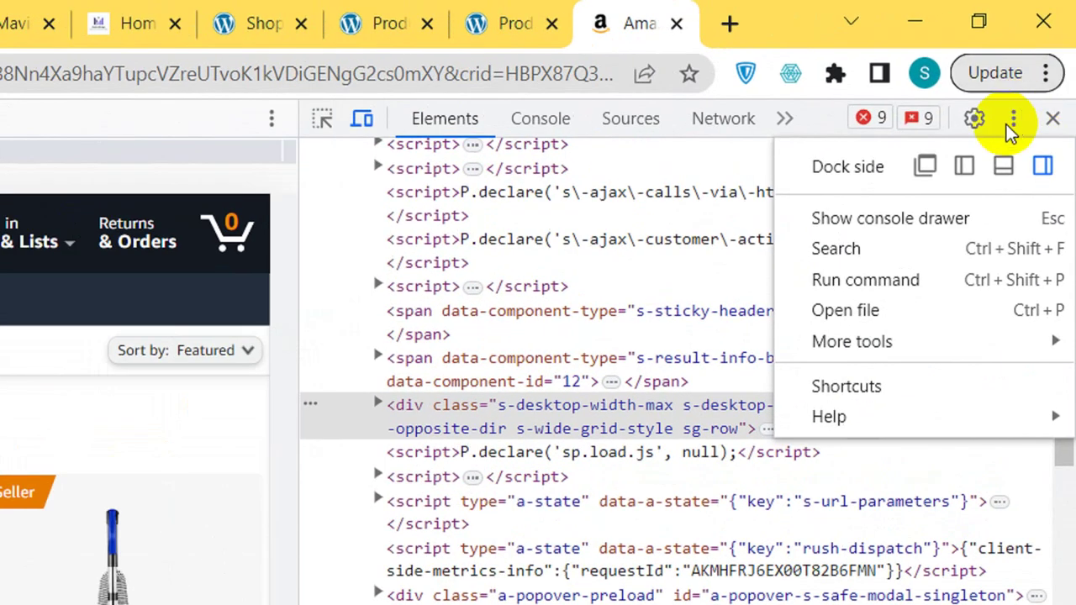
pyautogui.click(1012, 120)
pyautogui.click(1011, 120)
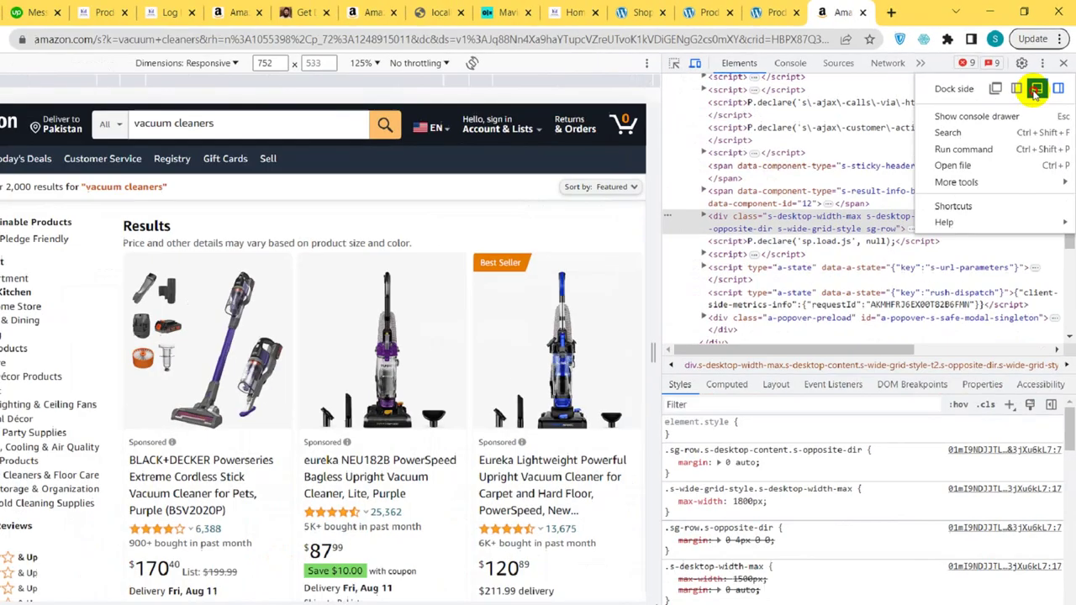
pyautogui.click(1037, 90)
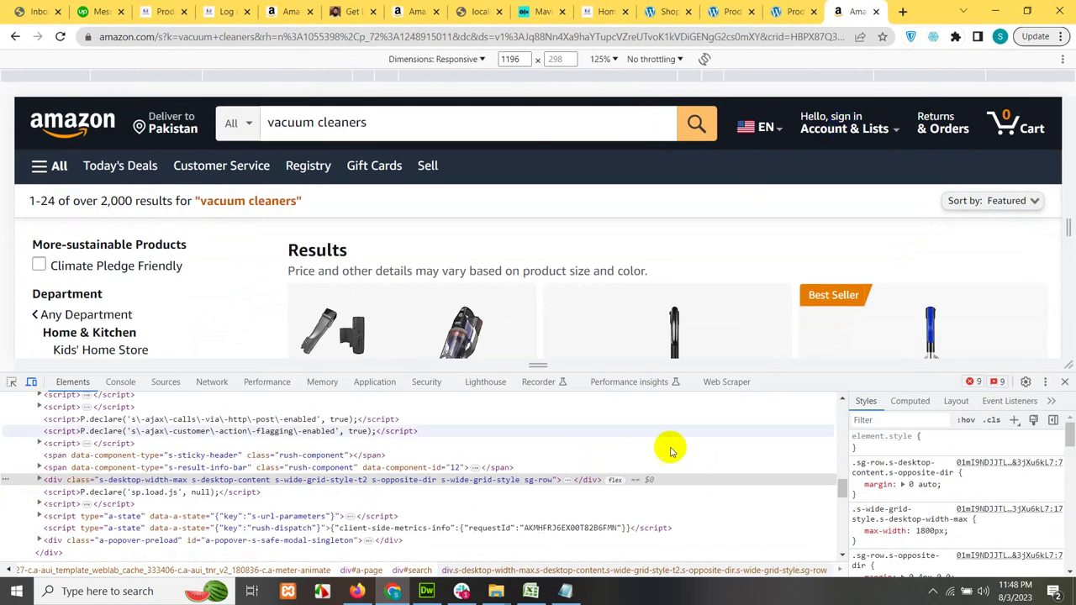
# Step: Start creating a new sitemap in the Web Scraper extension within the developer tools
pyautogui.click(725, 383)
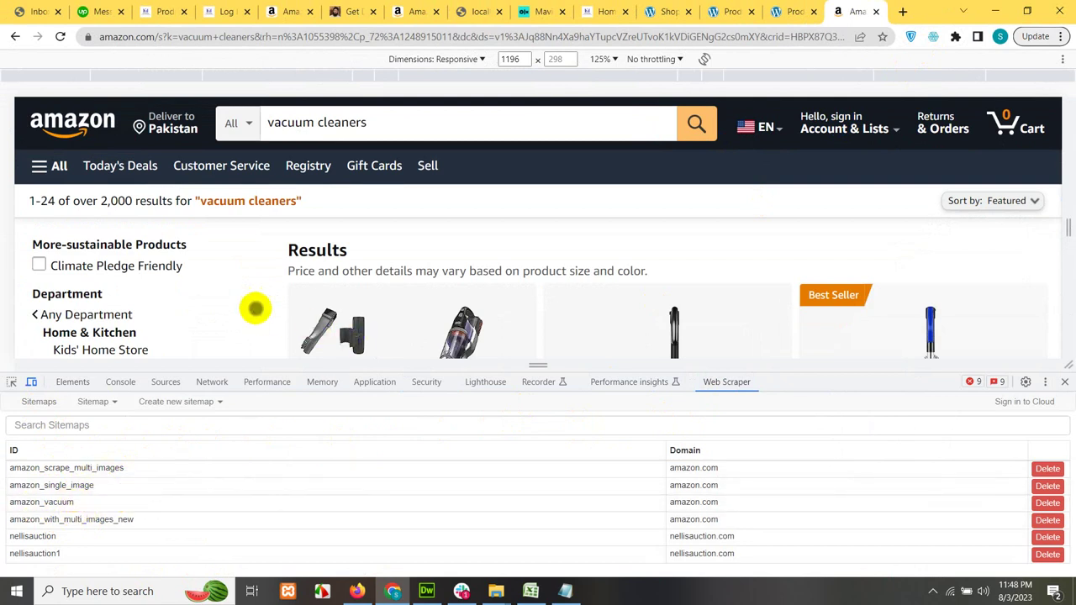
pyautogui.click(169, 403)
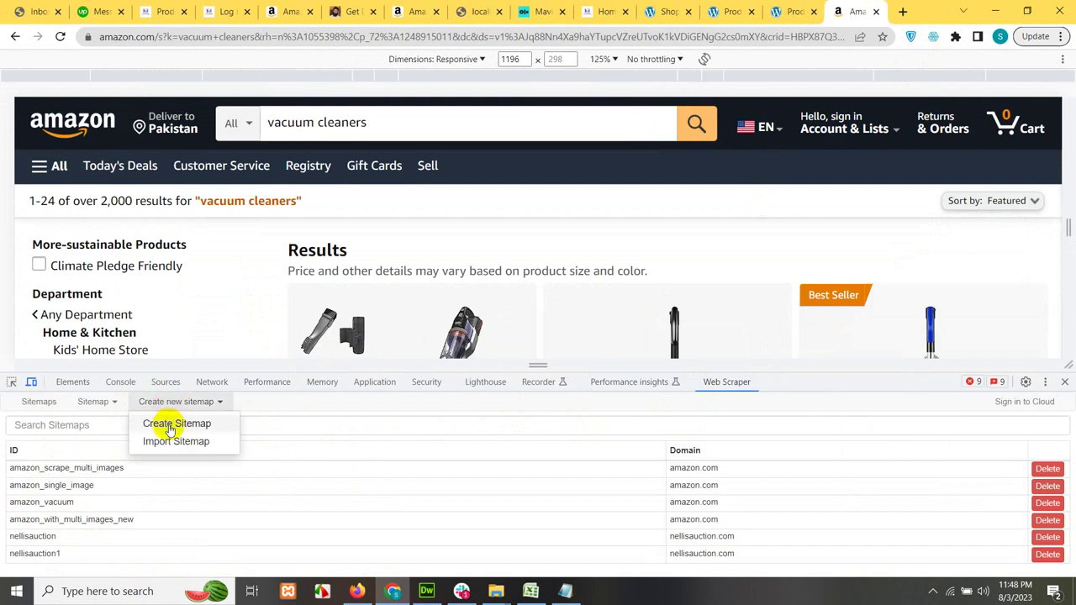
pyautogui.click(172, 426)
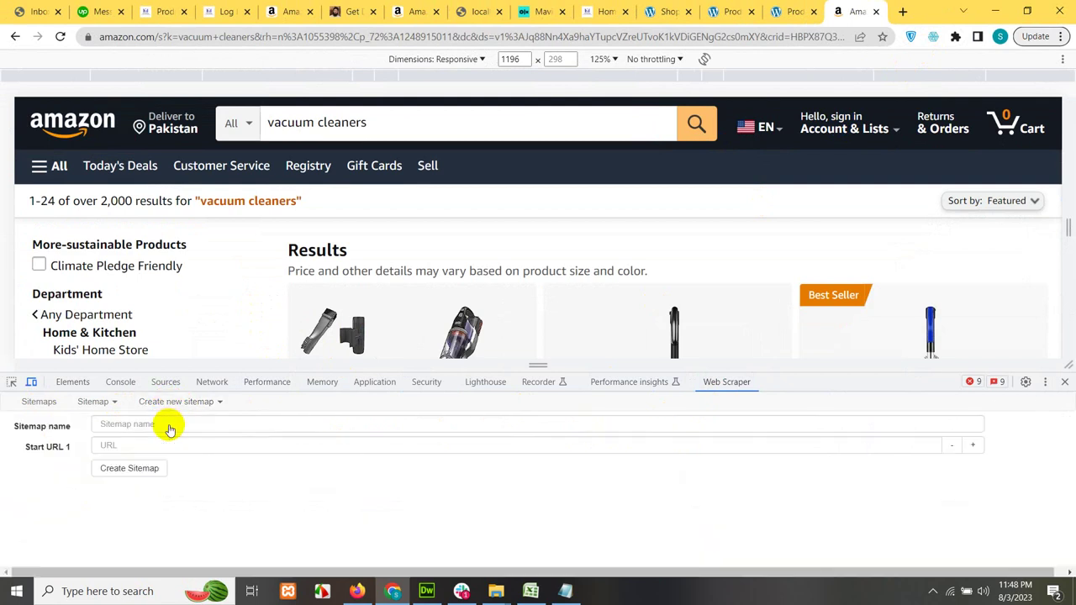
# Step: Copy the address of the filtered Amazon vacuum cleaner results and paste it as the sitemap's Start URL 1
pyautogui.click(237, 42)
pyautogui.rightClick(245, 42)
pyautogui.click(278, 129)
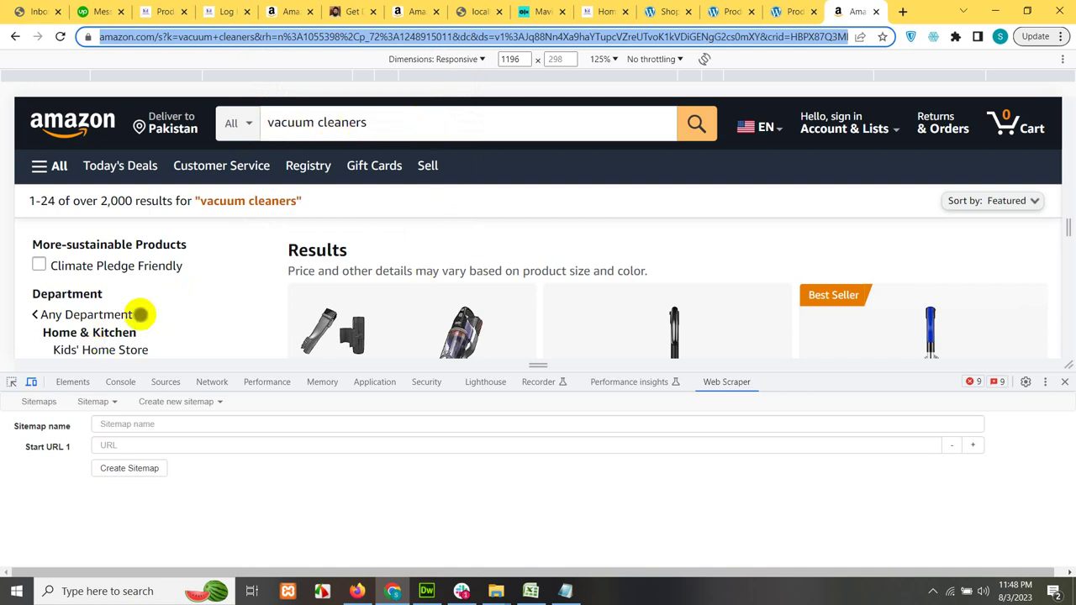
pyautogui.scroll(-5, 113, 324)
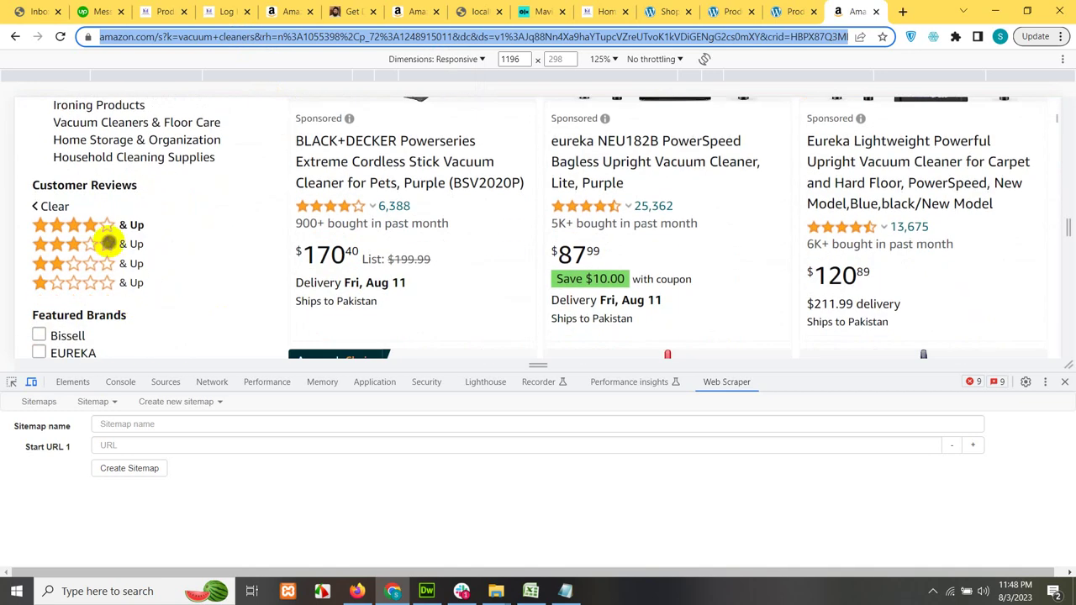
pyautogui.scroll(5, 130, 225)
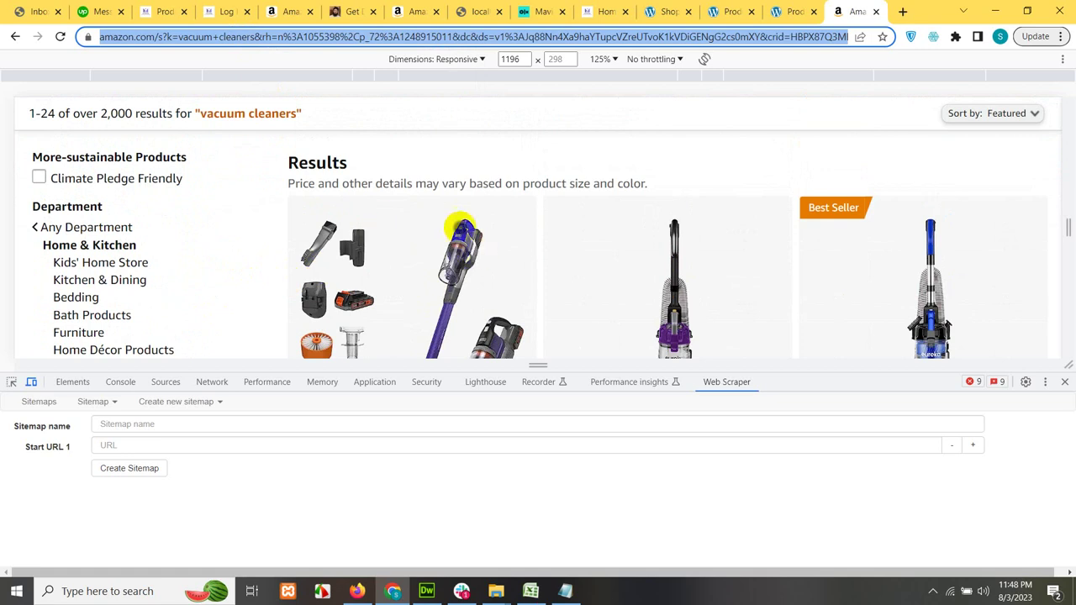
pyautogui.scroll(-1, 468, 197)
pyautogui.scroll(2, 362, 134)
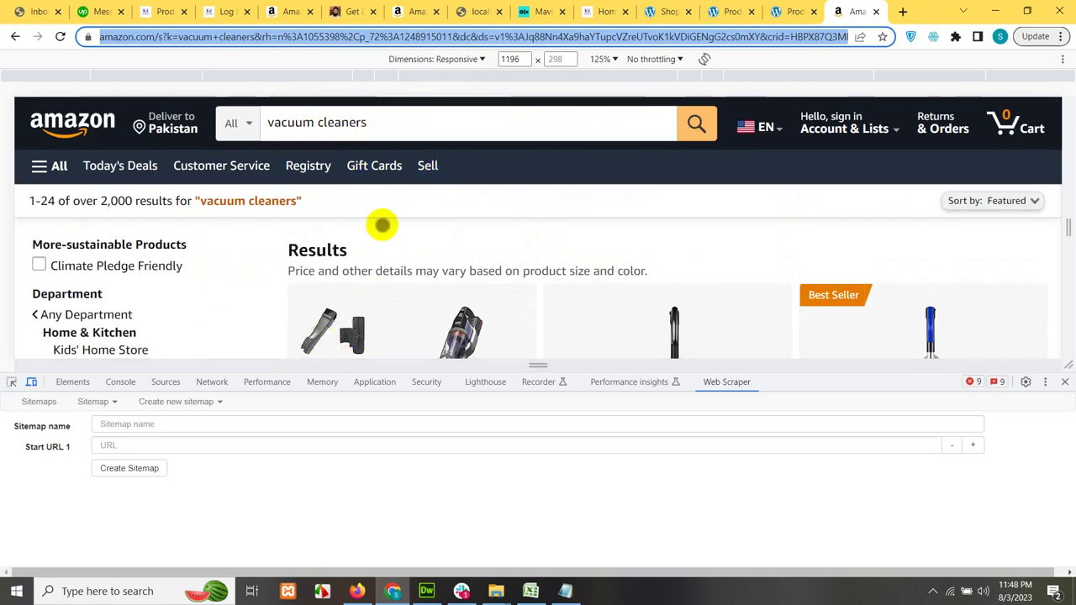
pyautogui.rightClick(197, 443)
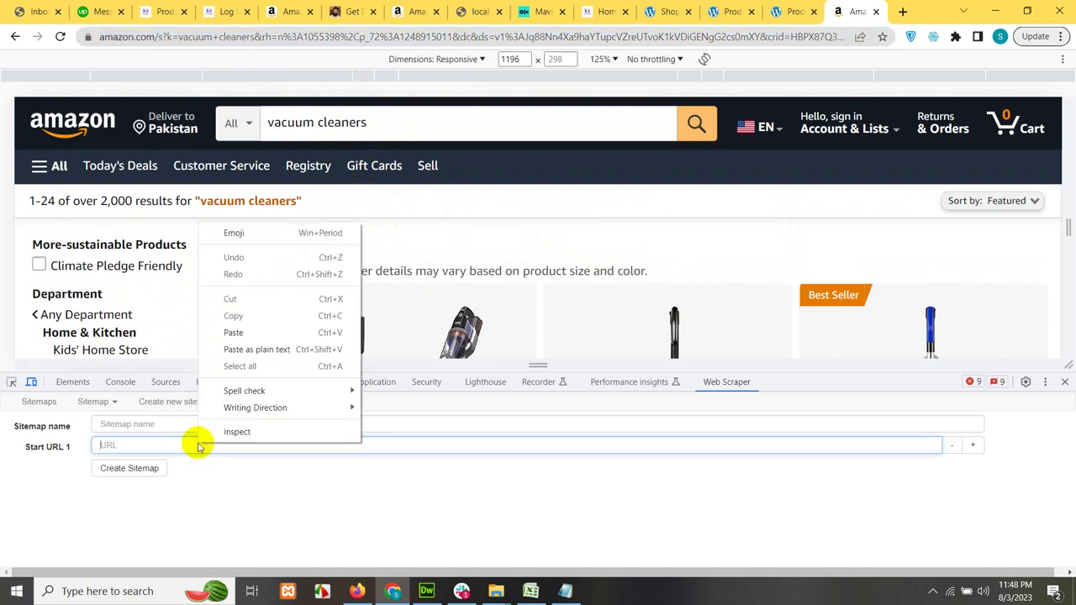
pyautogui.click(237, 332)
# Step: Name the sitemap 11amazon and create it
pyautogui.click(203, 424)
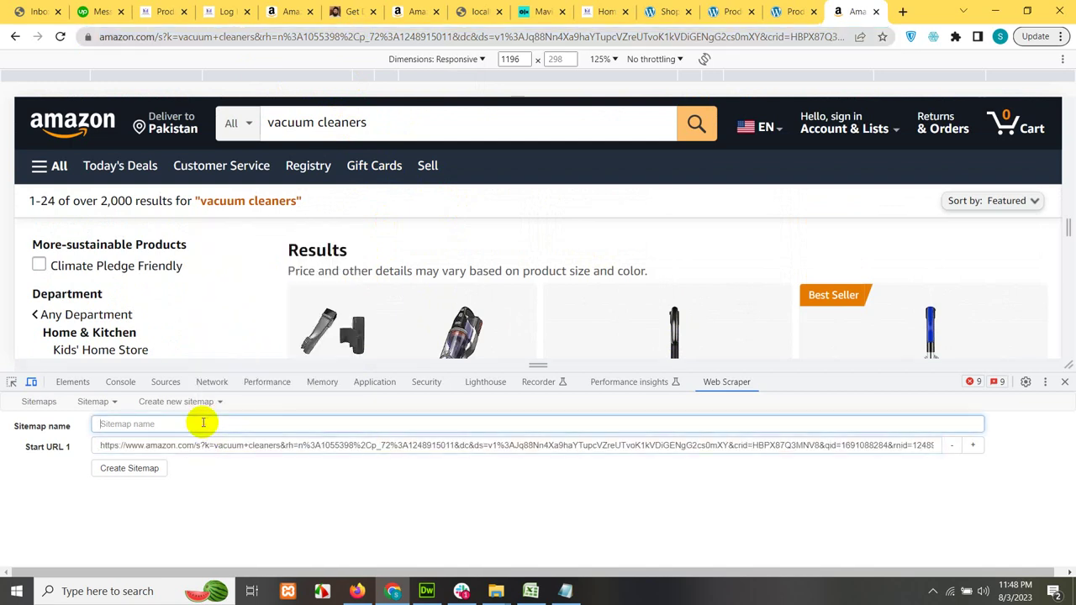
pyautogui.write('11amazon')
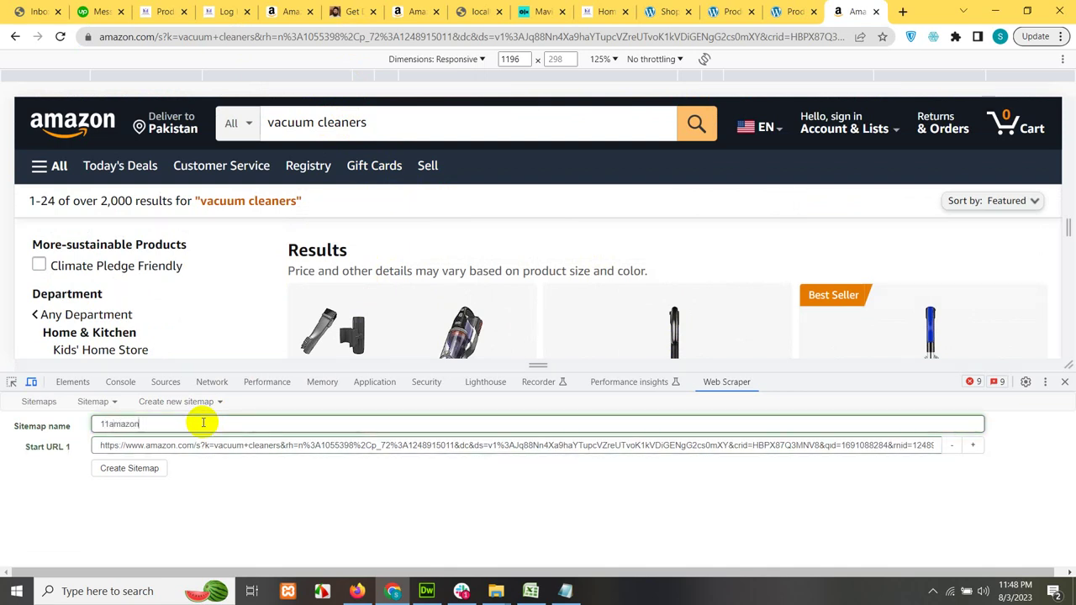
pyautogui.click(113, 468)
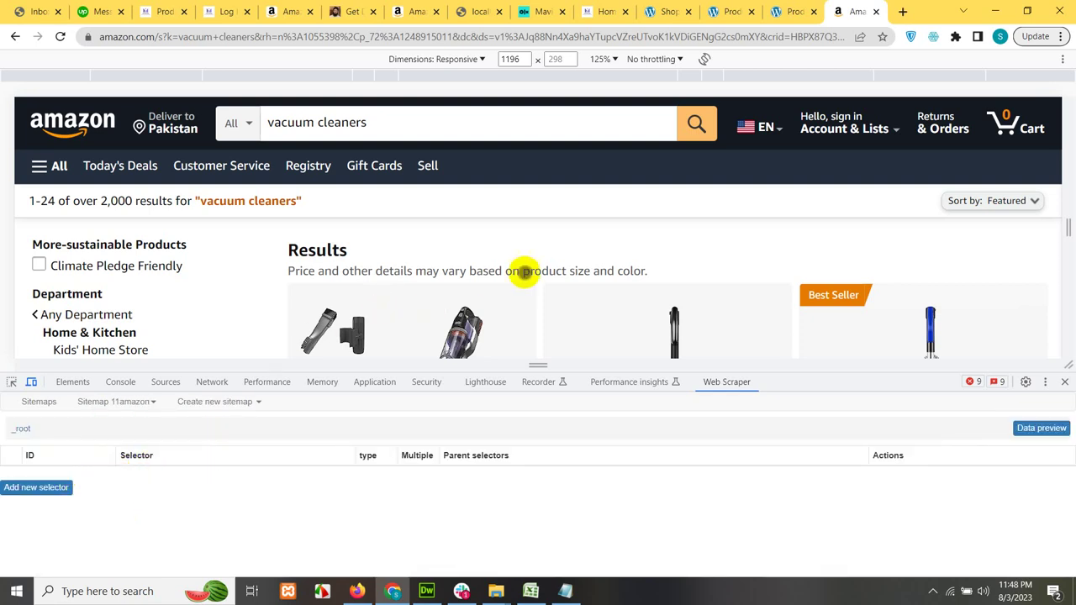
# Step: Reduce the height of the developer tools slightly to give the Amazon product listings more room
pyautogui.scroll(-5, 622, 227)
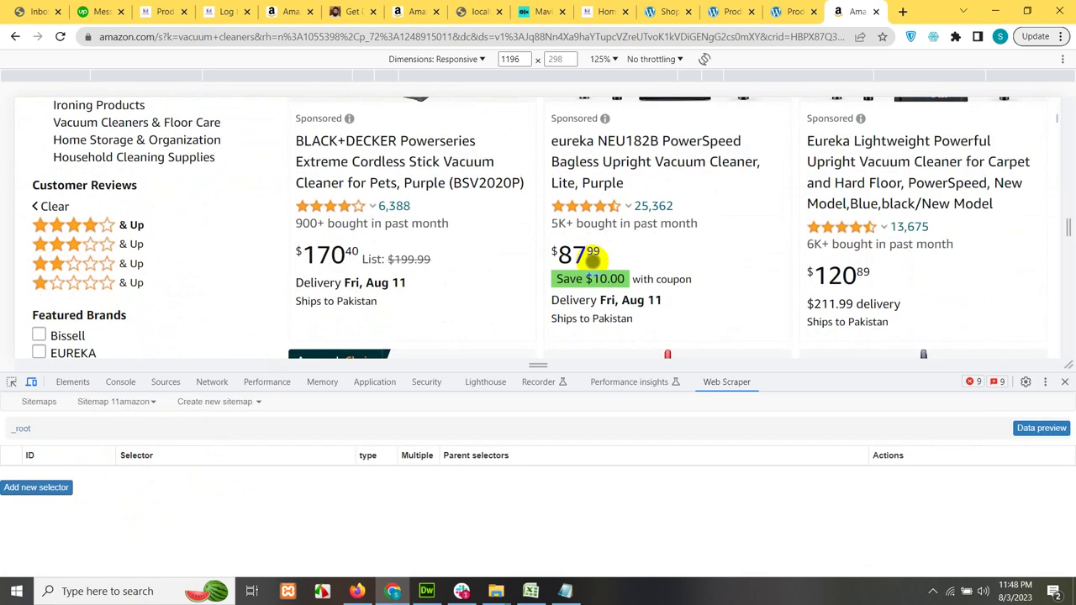
pyautogui.scroll(-3, 560, 228)
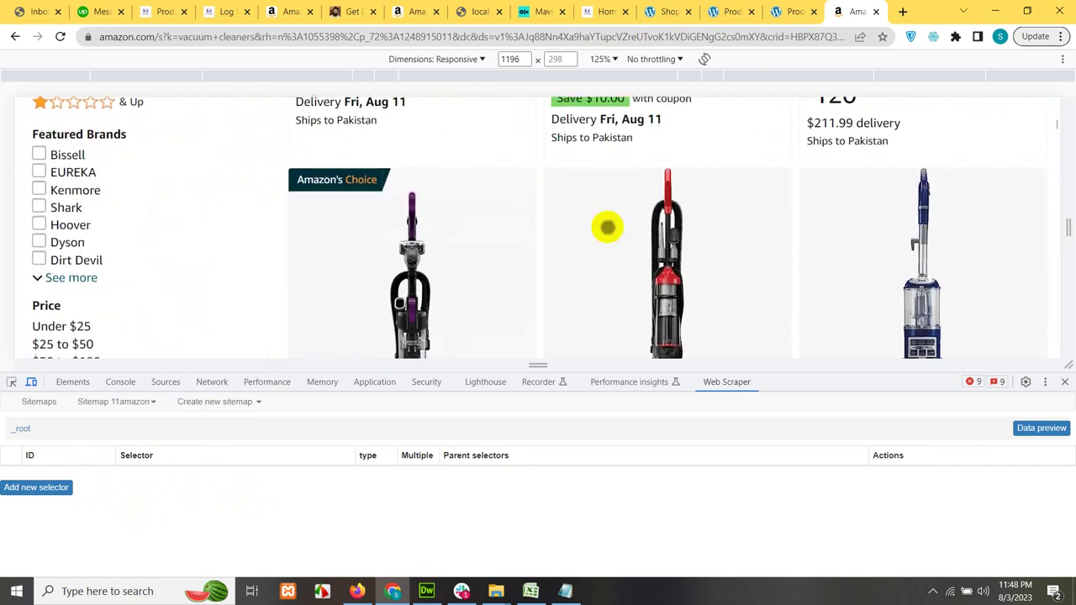
pyautogui.scroll(-2, 505, 253)
pyautogui.scroll(1, 541, 252)
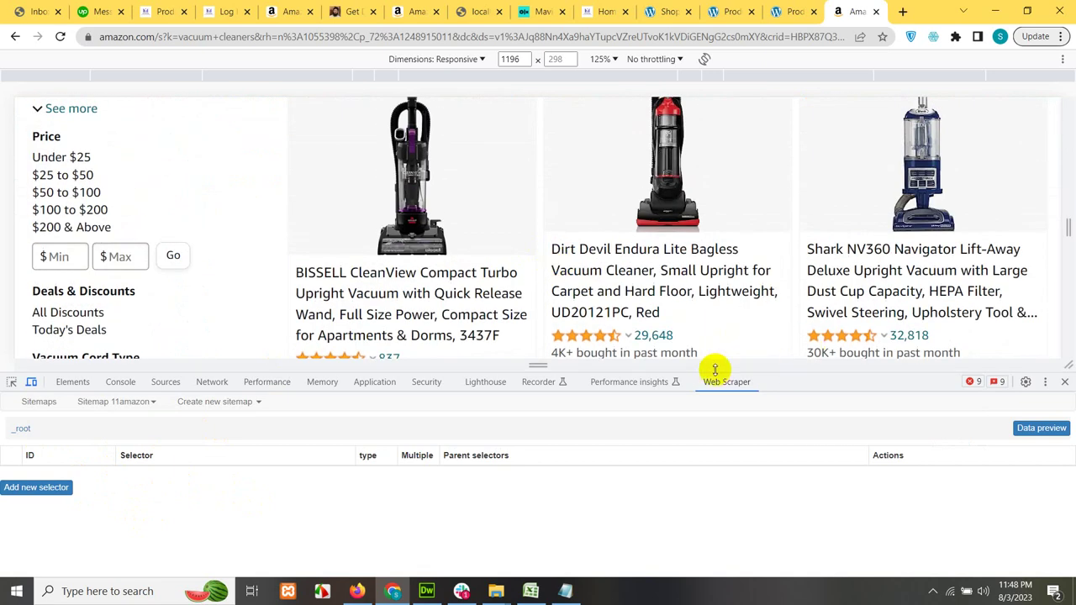
pyautogui.moveTo(715, 367); pyautogui.dragTo(714, 390)
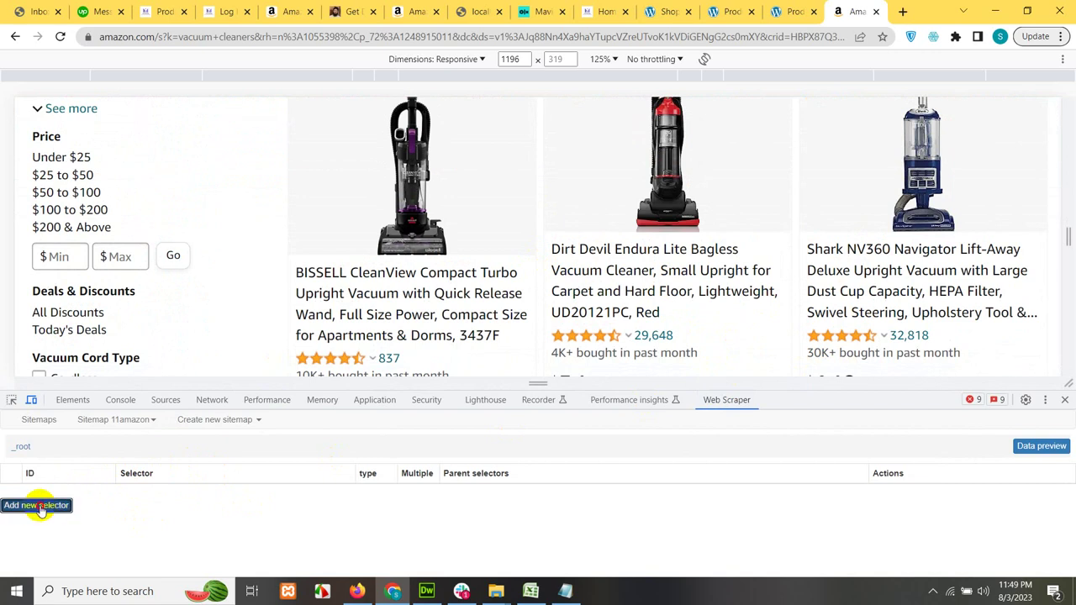
# Step: Add a new root-level selector with the ID single and the type Link
pyautogui.click(37, 506)
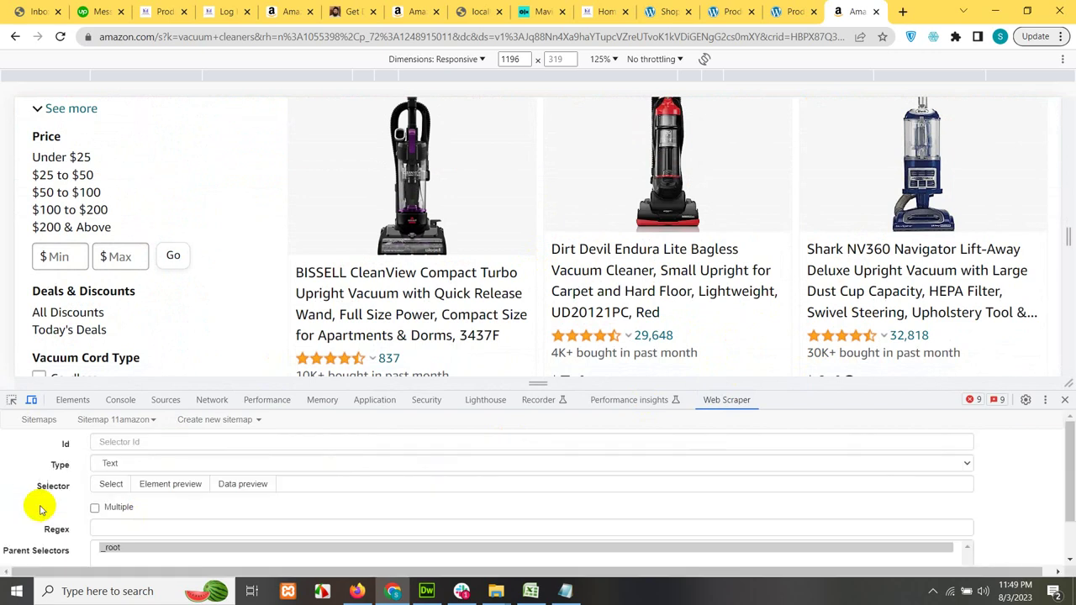
pyautogui.click(143, 444)
pyautogui.write('singl')
pyautogui.press('BackSpace')
pyautogui.press('BackSpace')
pyautogui.press('BackSpace')
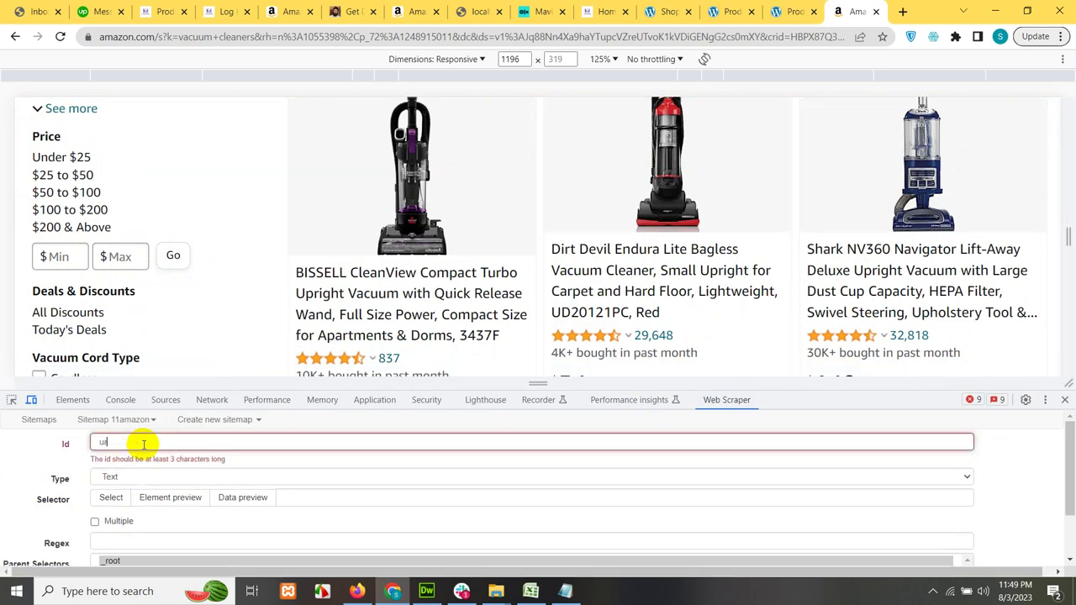
pyautogui.press('BackSpace')
pyautogui.press('BackSpace')
pyautogui.write('li')
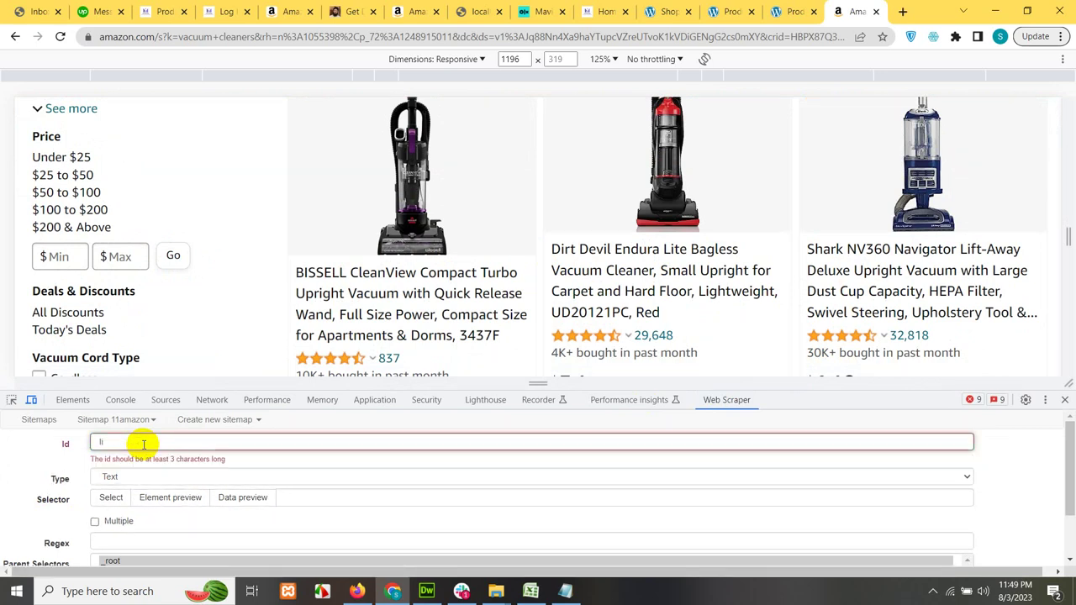
pyautogui.write('ngle')
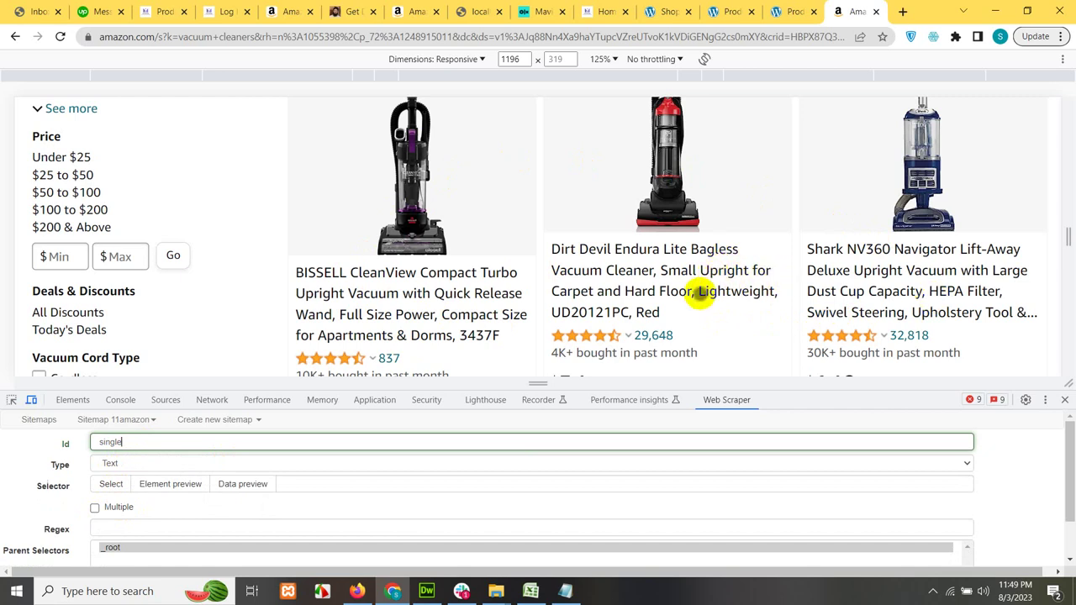
pyautogui.click(140, 463)
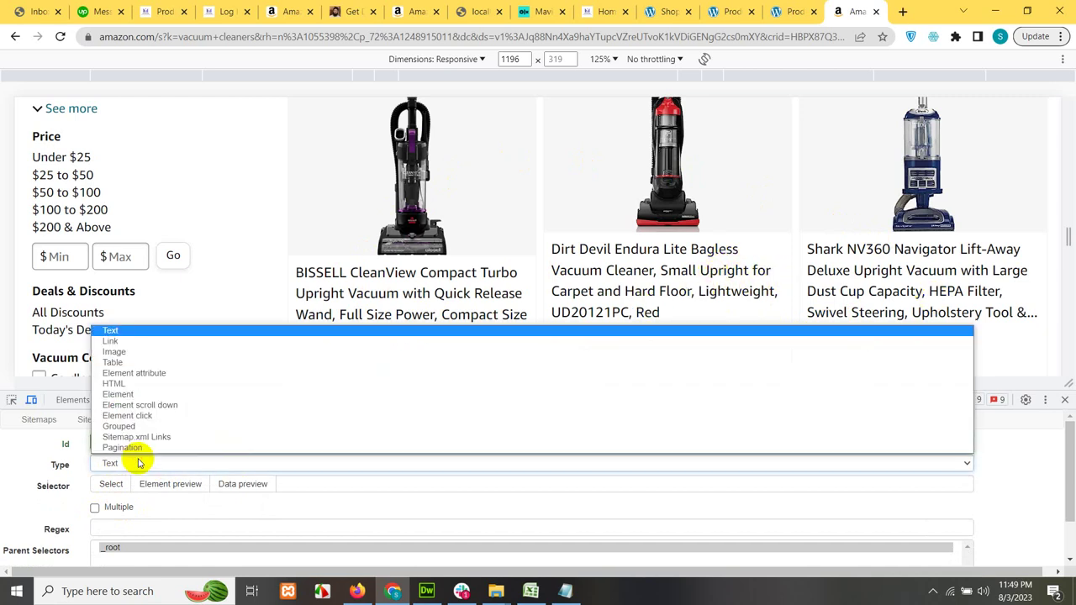
pyautogui.click(146, 343)
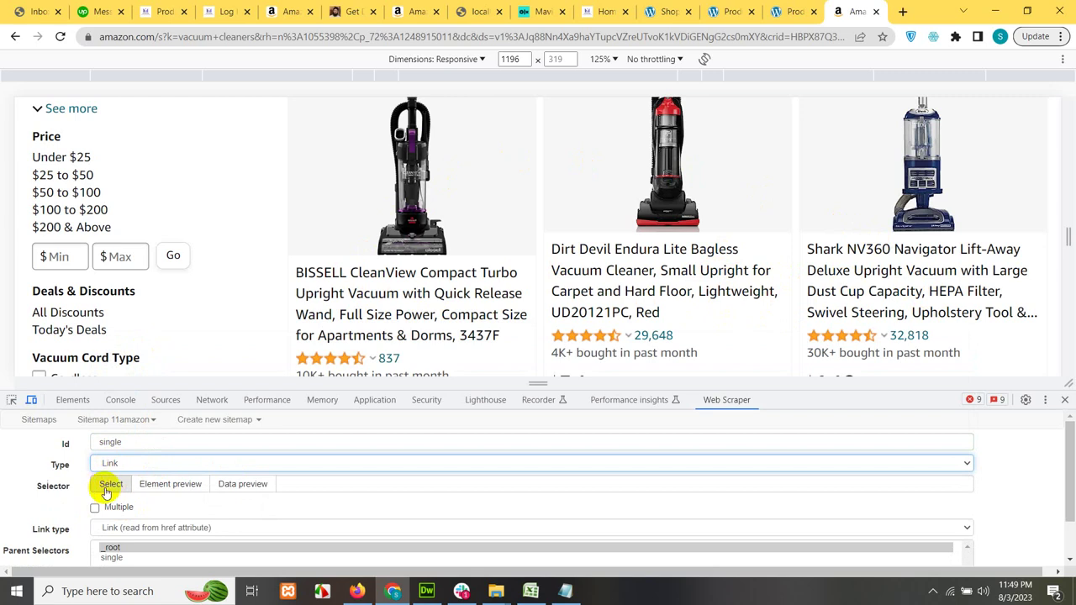
# Step: Start picking page elements for the single selector and turn off the responsive device view of the page
pyautogui.click(109, 486)
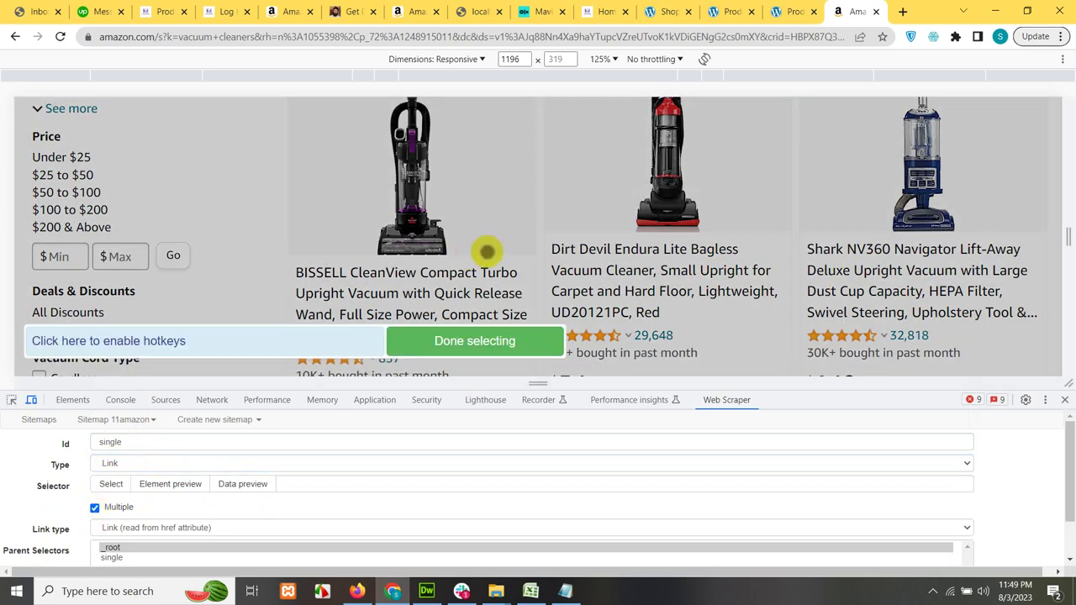
pyautogui.scroll(7, 680, 249)
pyautogui.scroll(-2, 538, 241)
pyautogui.scroll(-5, 560, 207)
pyautogui.scroll(1, 378, 206)
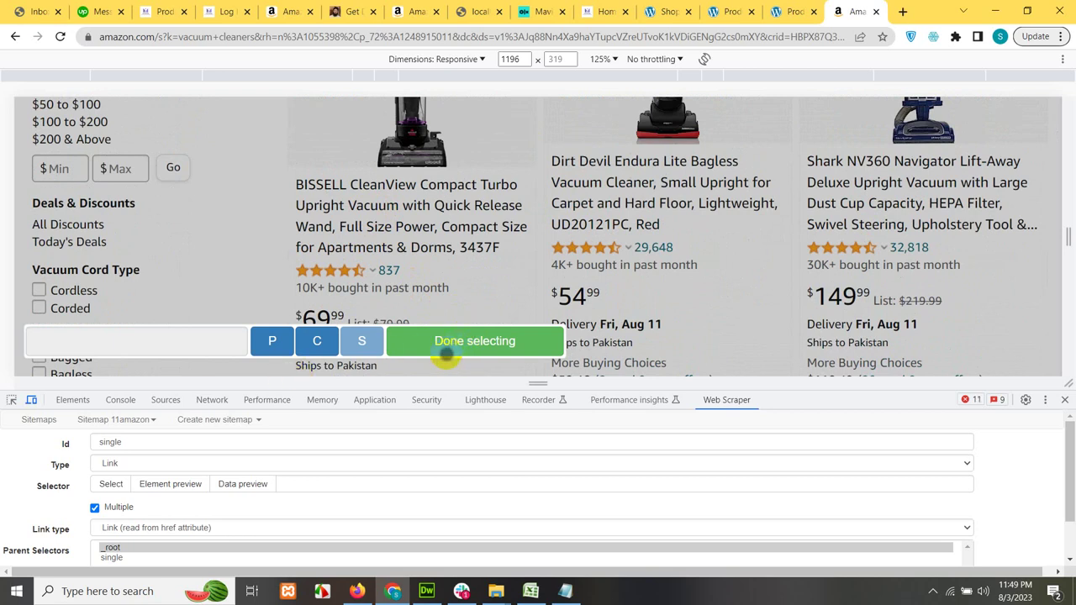
pyautogui.click(31, 402)
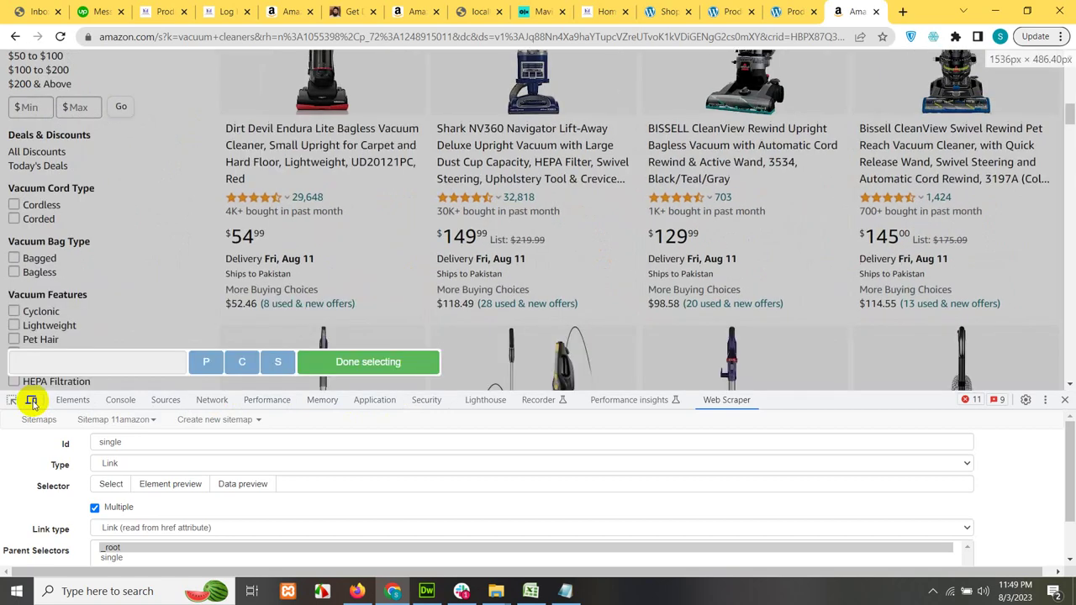
# Step: Pick the BISSELL CleanView Compact Turbo and Dirt Devil Endura Lite product titles so that similar listing links are matched
pyautogui.scroll(5, 379, 219)
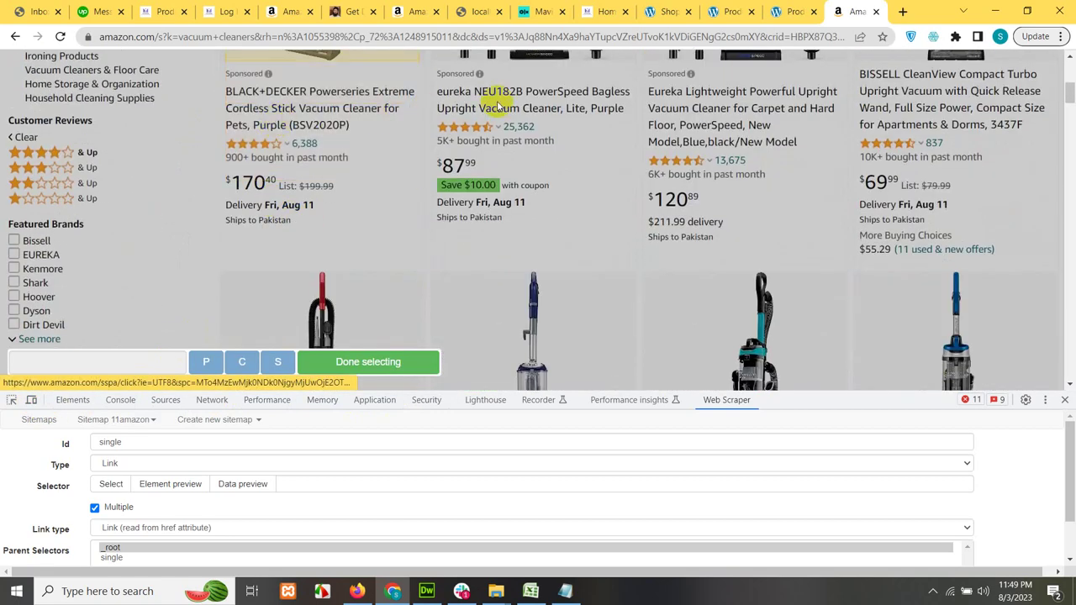
pyautogui.scroll(2, 807, 152)
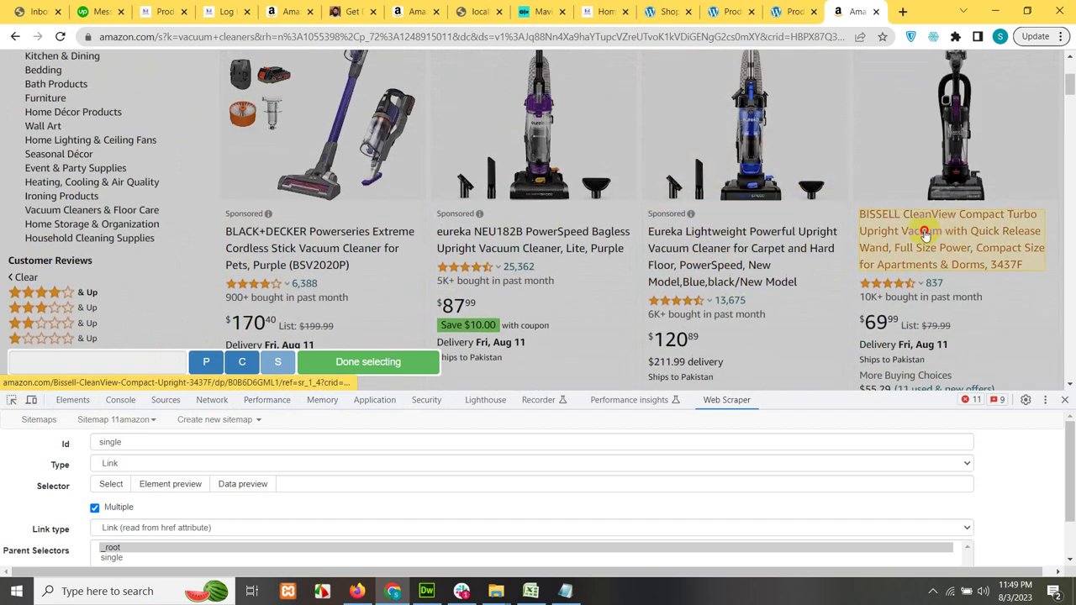
pyautogui.click(956, 238)
pyautogui.scroll(-3, 471, 269)
pyautogui.scroll(-3, 416, 235)
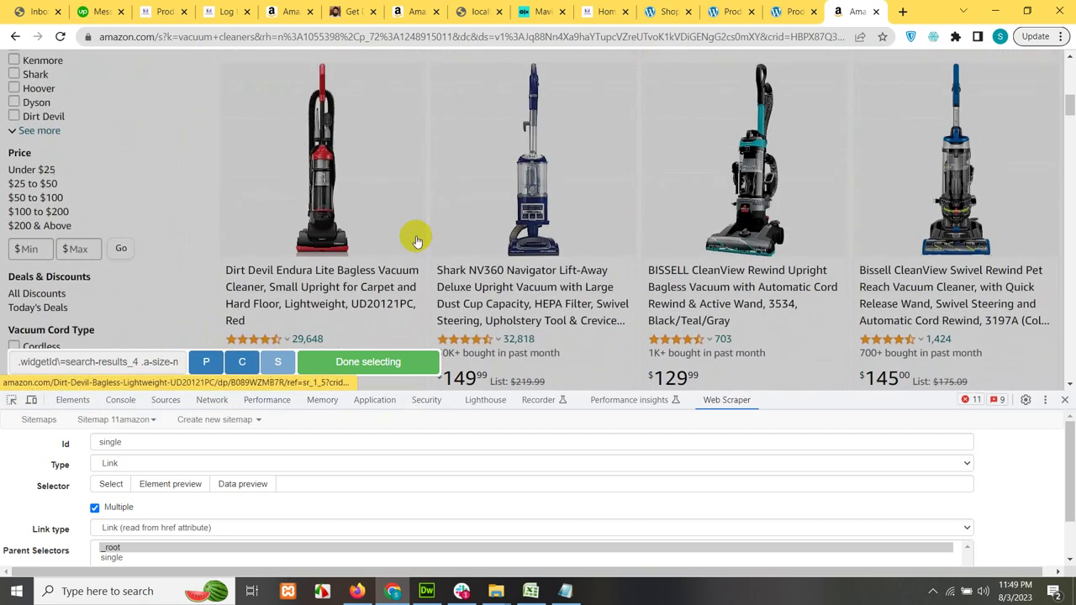
pyautogui.click(328, 207)
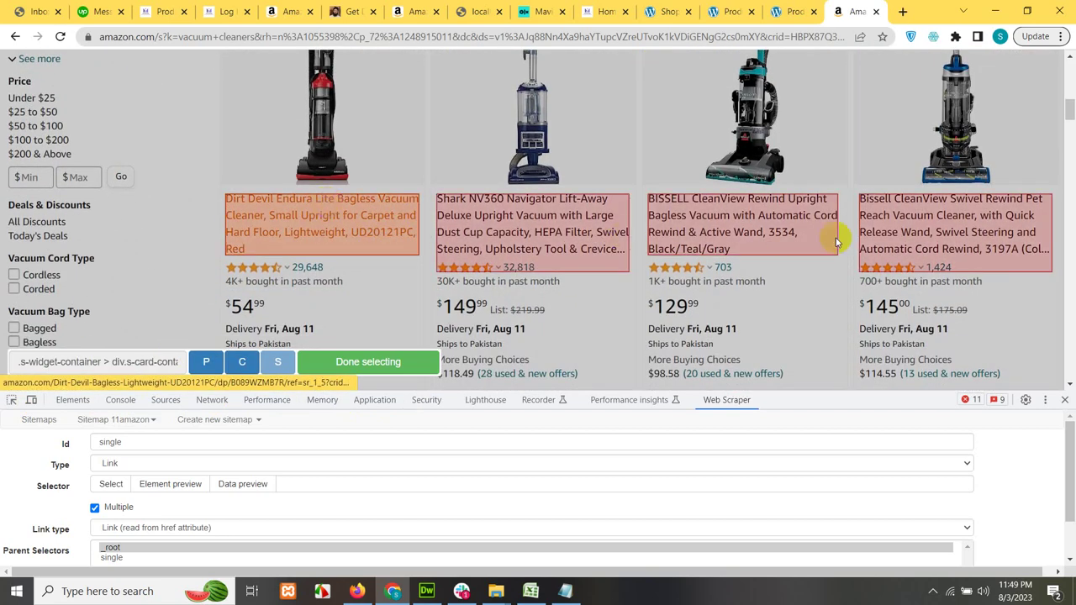
# Step: Check the matched listings down the results page, finish the element selection and save the single selector
pyautogui.scroll(-10, 817, 250)
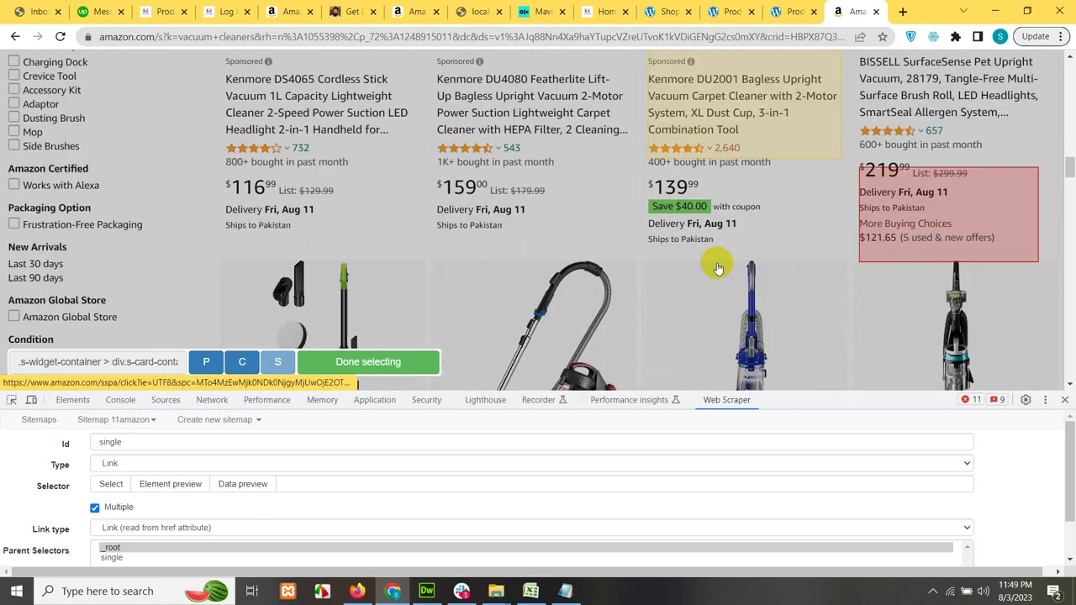
pyautogui.scroll(-10, 717, 267)
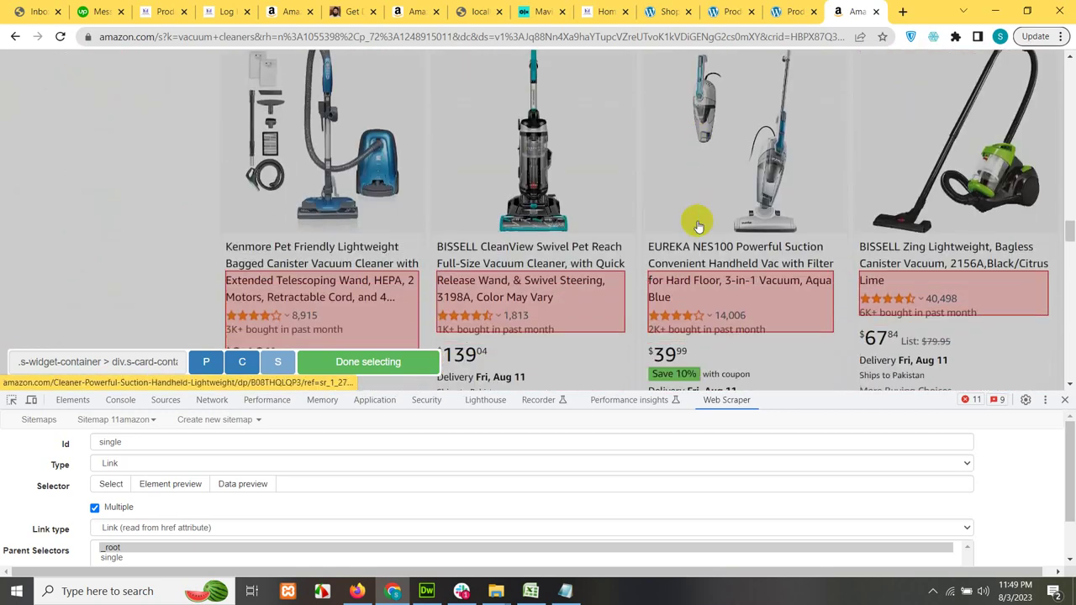
pyautogui.scroll(-5, 697, 224)
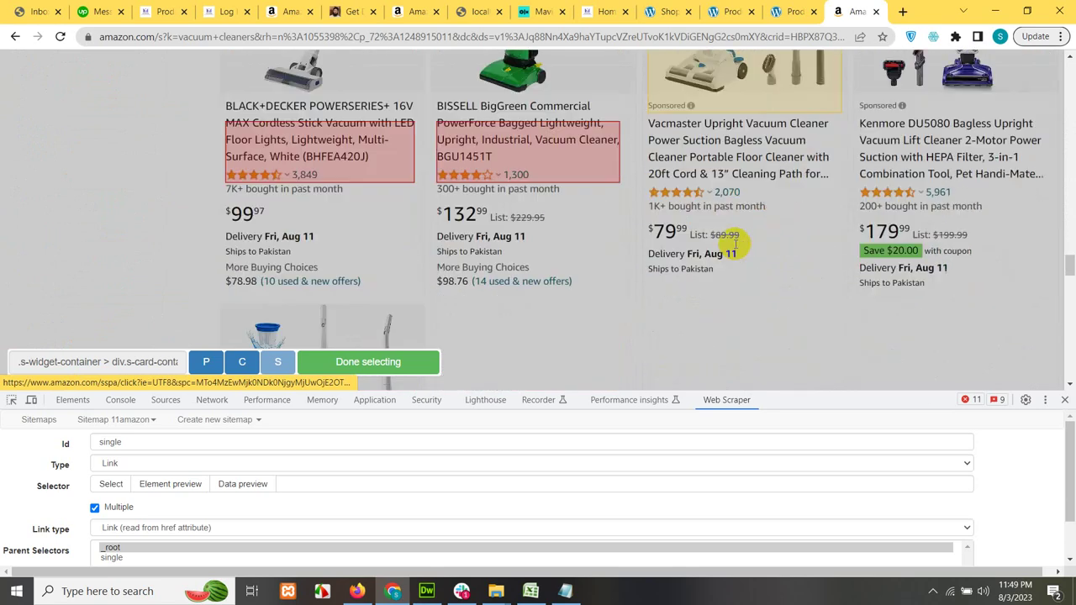
pyautogui.scroll(-2, 875, 110)
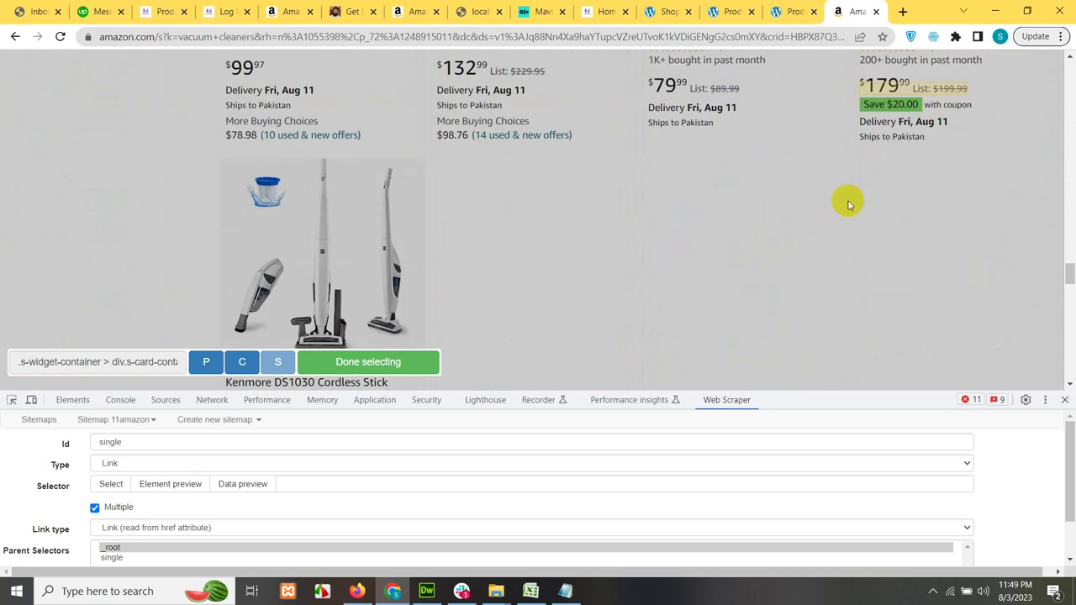
pyautogui.scroll(-4, 494, 248)
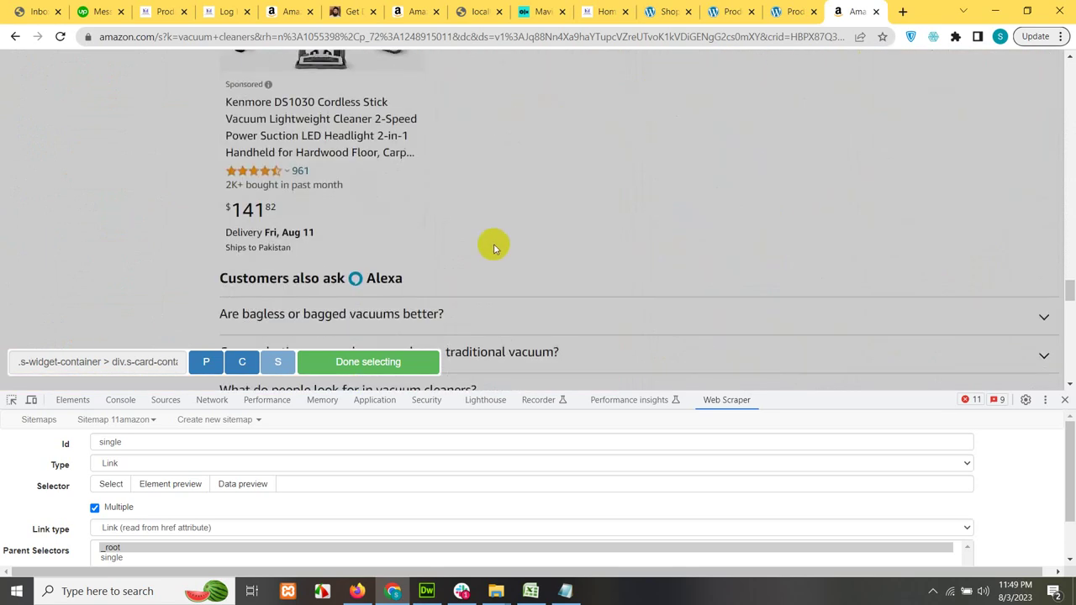
pyautogui.click(377, 363)
pyautogui.scroll(-1, 225, 480)
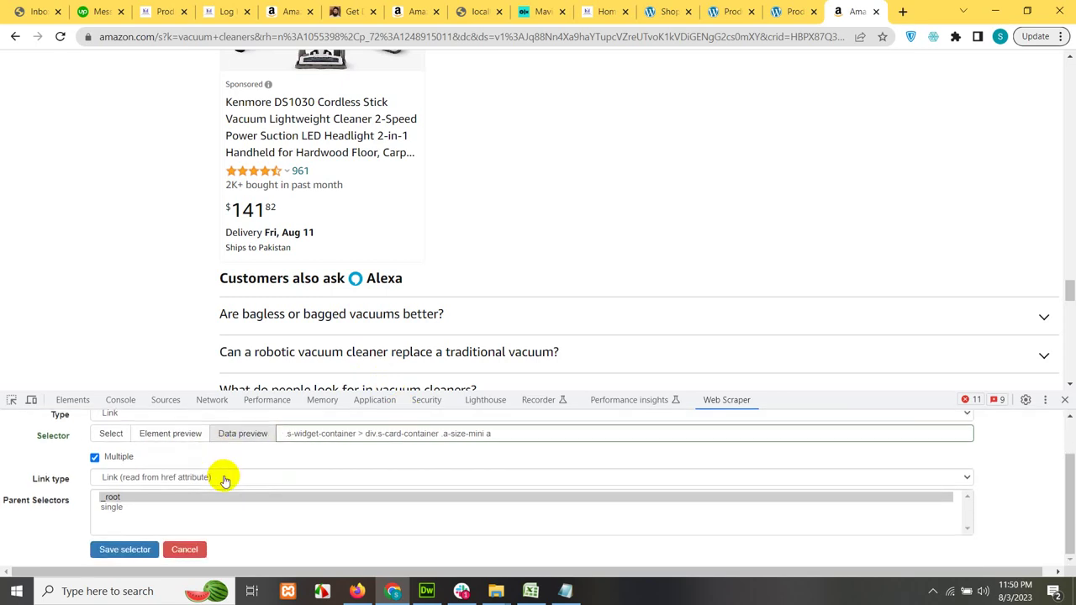
pyautogui.click(127, 549)
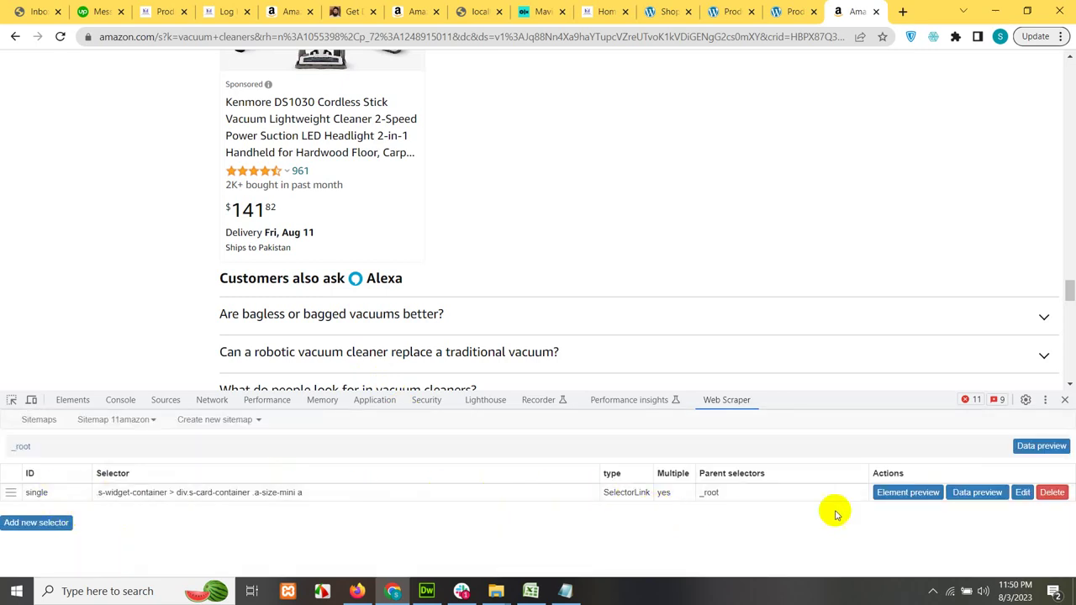
# Step: Preview the data collected by the single selector and close the preview
pyautogui.scroll(15, 432, 367)
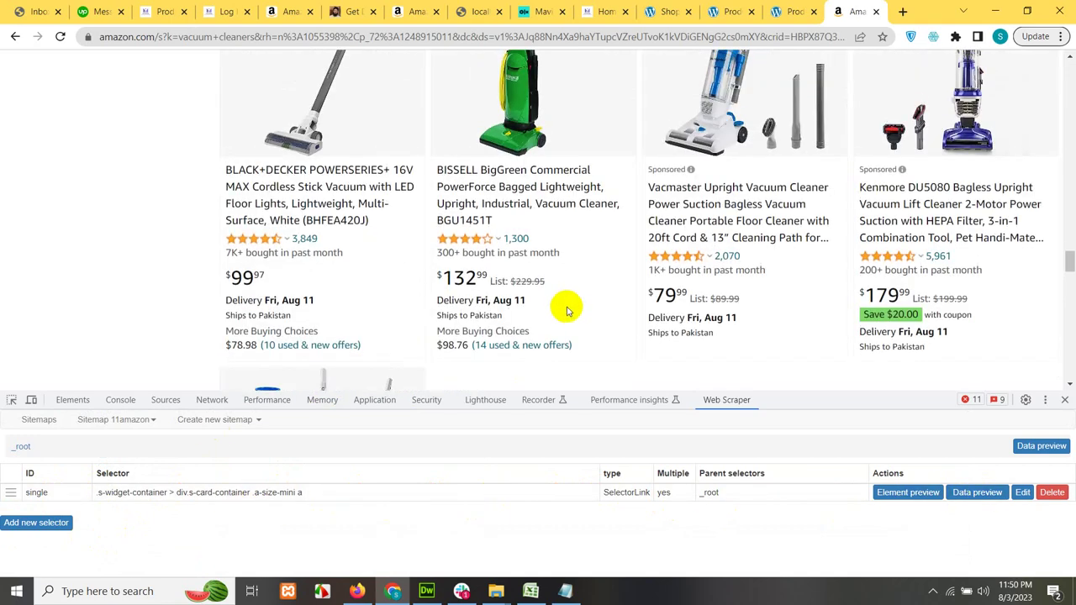
pyautogui.click(975, 492)
pyautogui.scroll(-10, 377, 500)
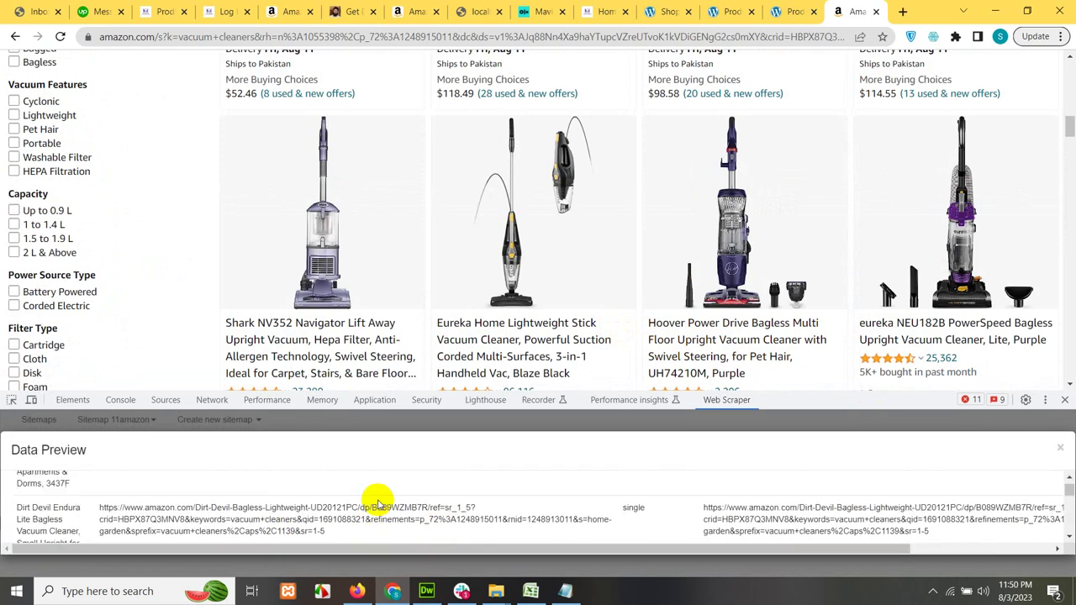
pyautogui.click(1061, 448)
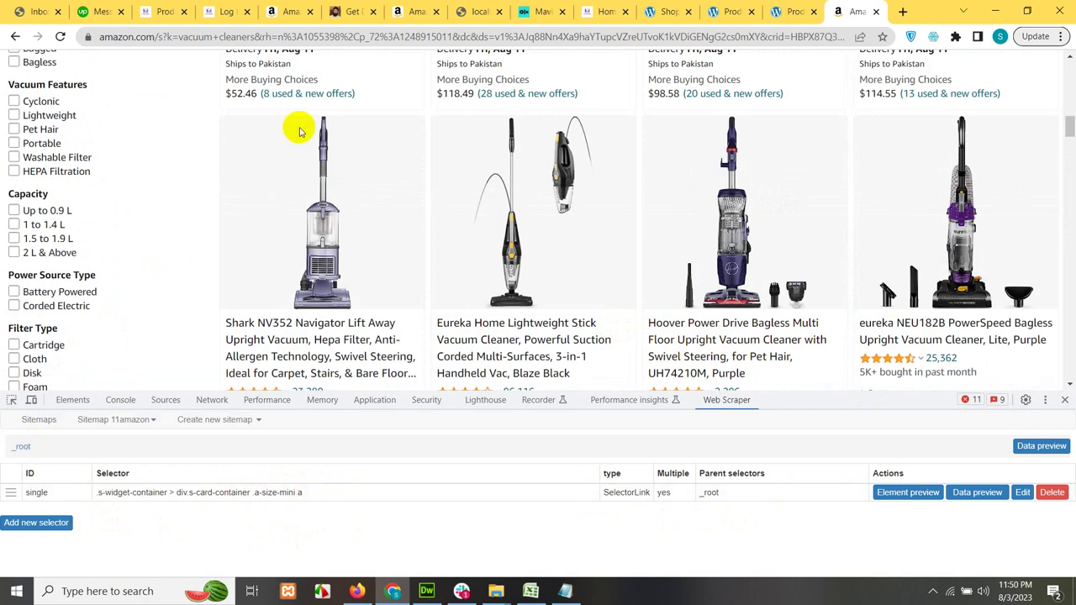
pyautogui.click(114, 419)
pyautogui.click(117, 476)
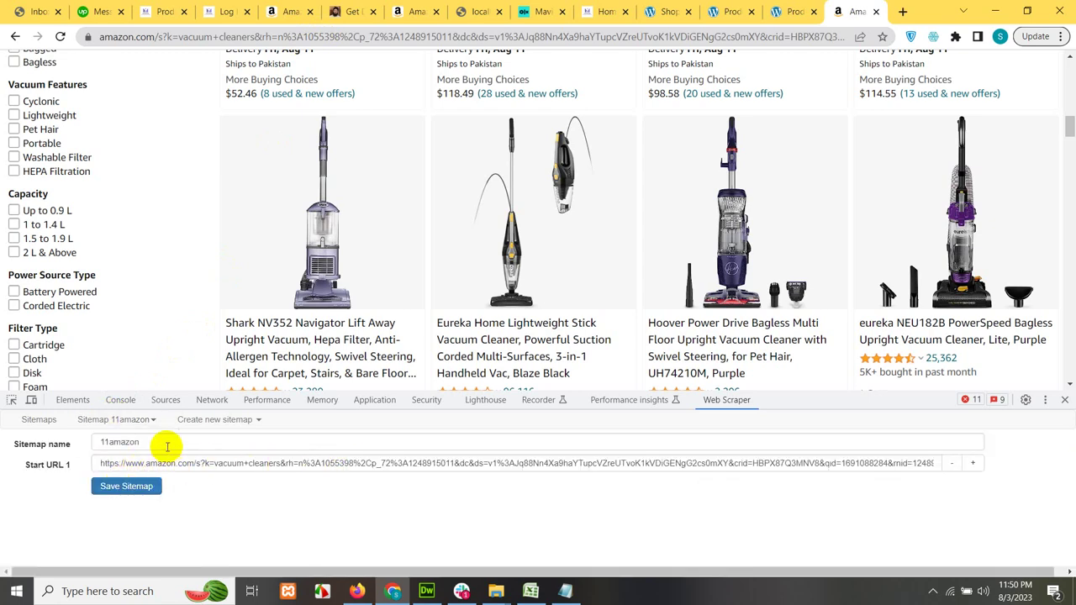
pyautogui.click(102, 424)
pyautogui.click(97, 440)
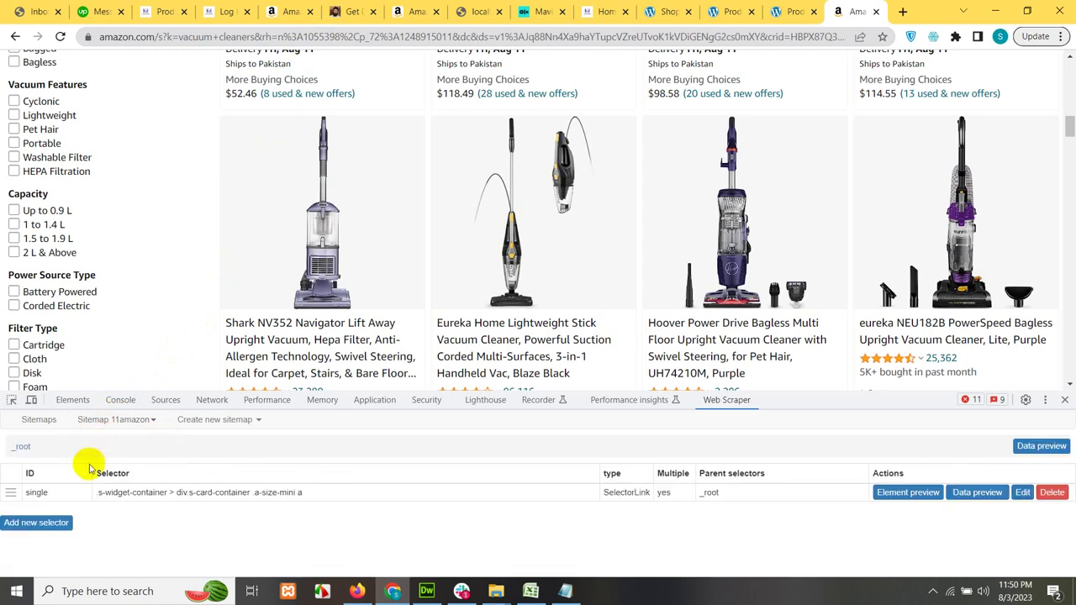
# Step: Go into the single selector's child level and open the Shark NV352 Navigator product page to look over its content
pyautogui.click(182, 496)
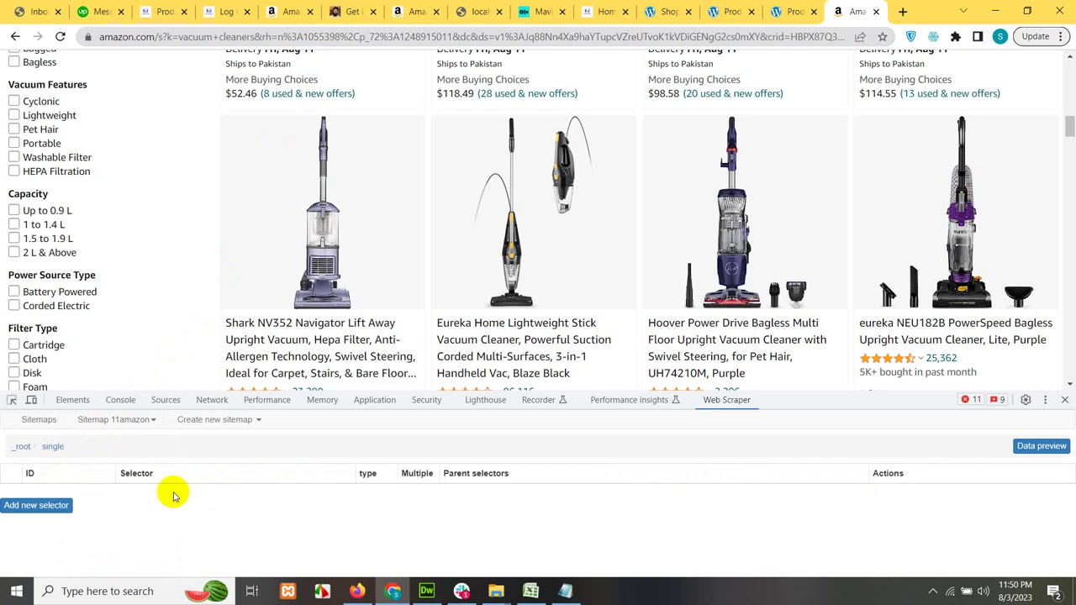
pyautogui.click(345, 237)
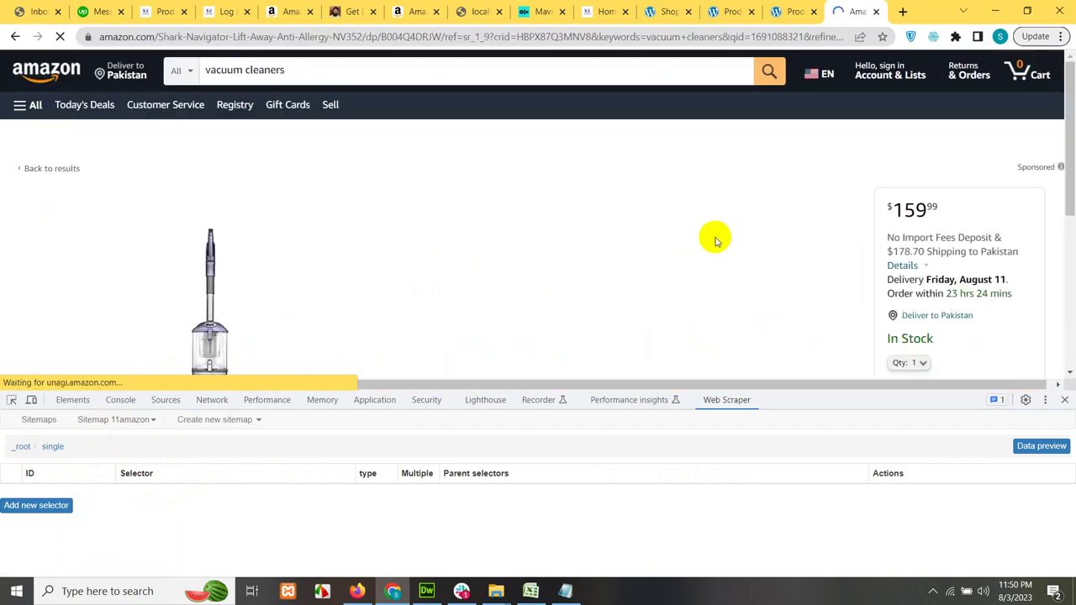
pyautogui.scroll(-1, 673, 273)
pyautogui.scroll(-3, 609, 284)
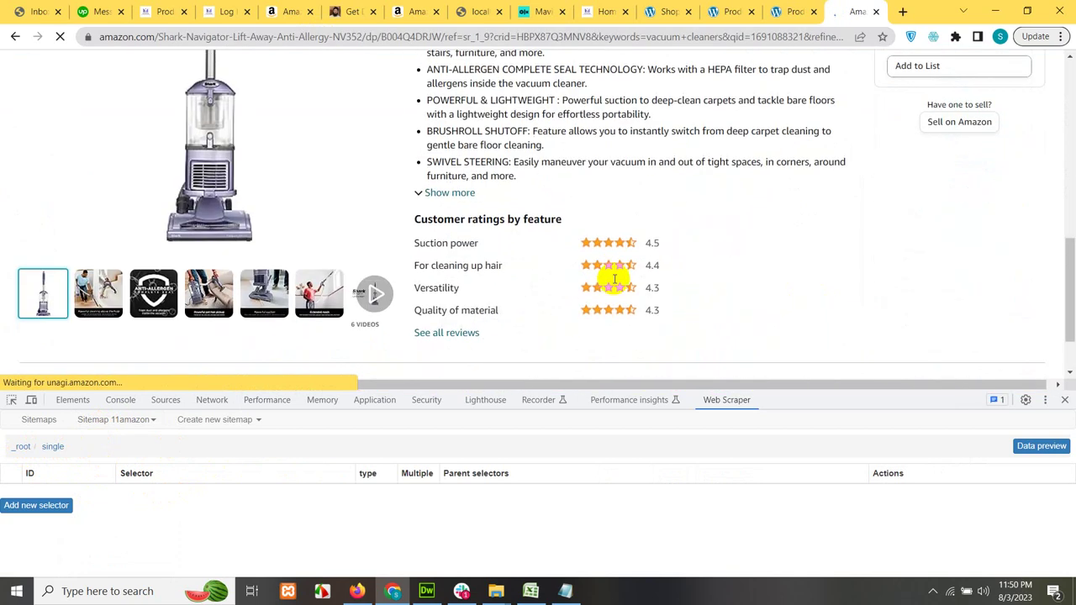
pyautogui.scroll(-10, 673, 280)
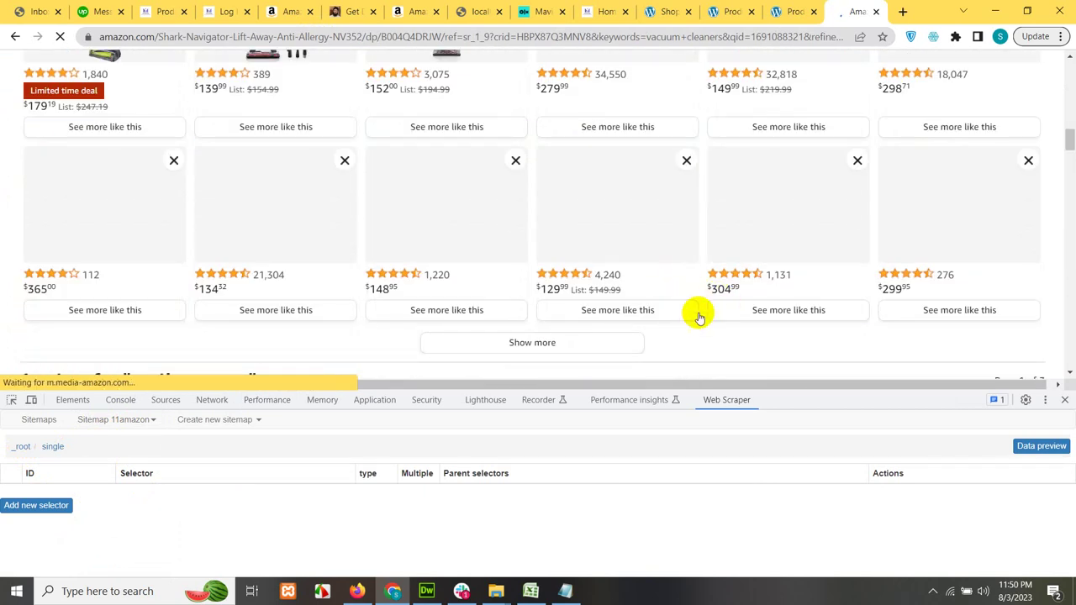
pyautogui.scroll(10, 636, 311)
pyautogui.scroll(8, 622, 282)
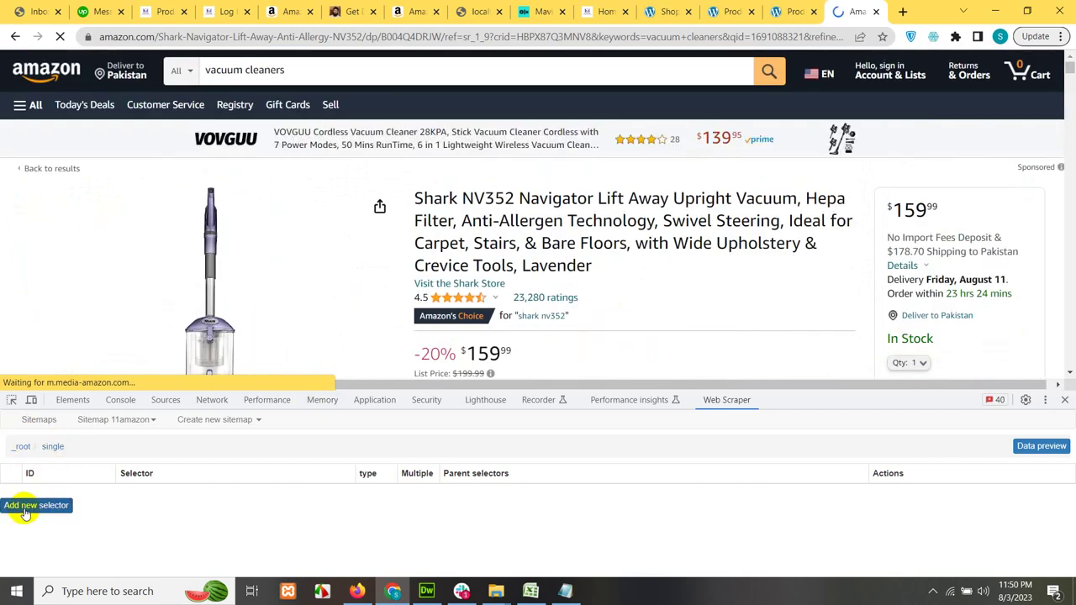
# Step: Add a Text selector with the id Name under single and pick the Shark NV352 product title as its element
pyautogui.click(42, 507)
pyautogui.click(164, 439)
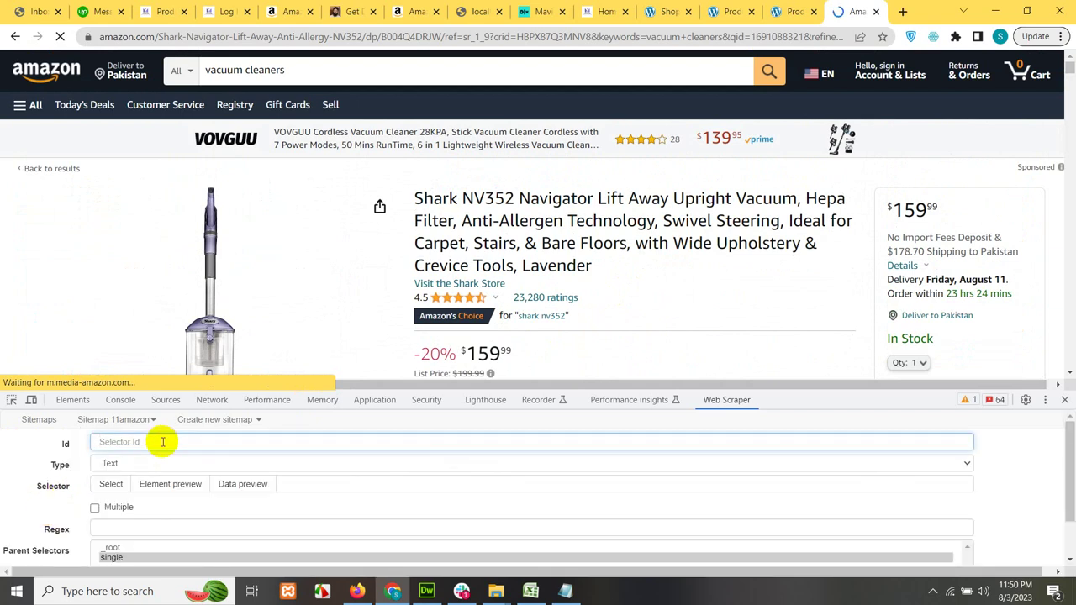
pyautogui.write('Name')
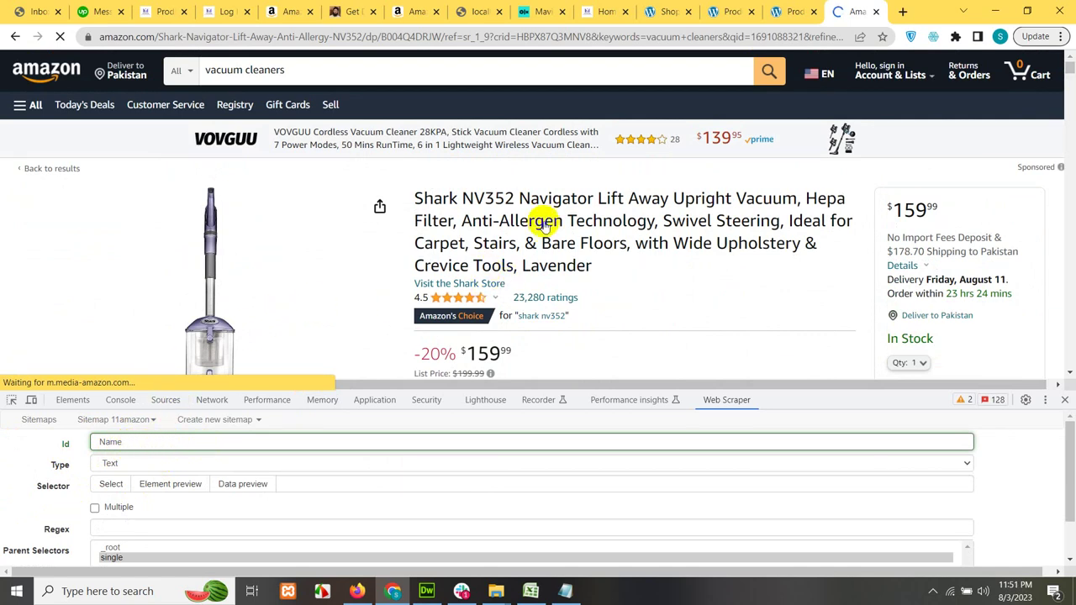
pyautogui.click(111, 484)
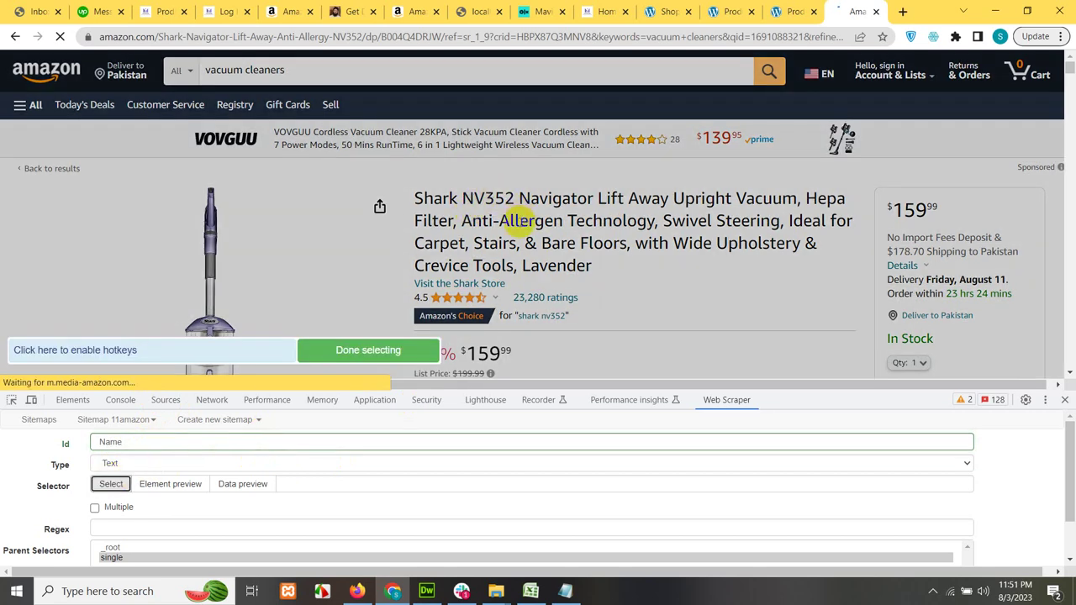
pyautogui.click(519, 220)
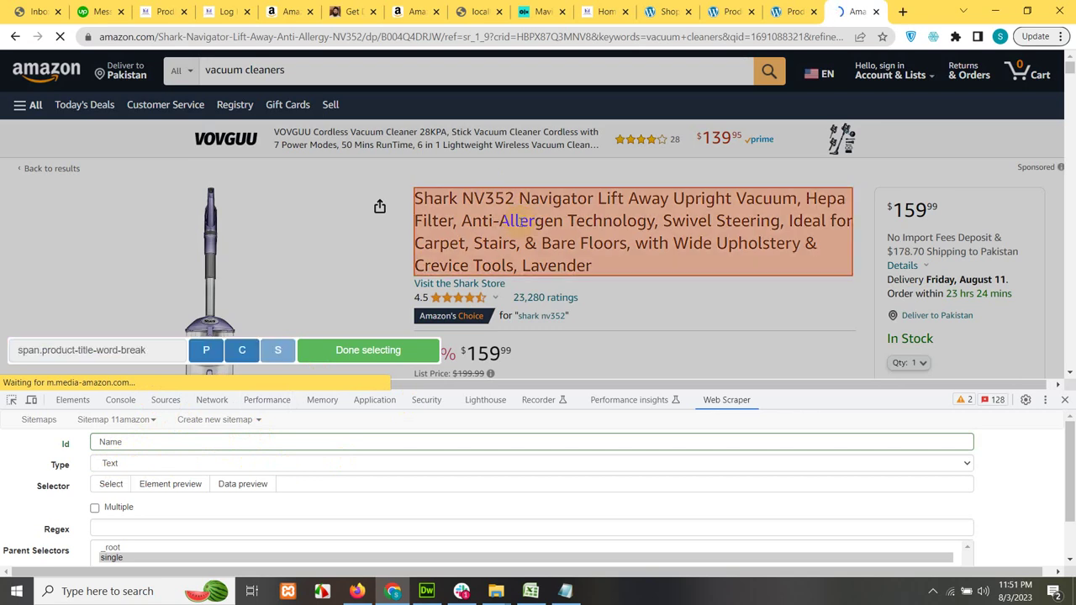
pyautogui.click(399, 355)
# Step: Preview the data collected by the Name selector and save the selector
pyautogui.scroll(-1, 92, 491)
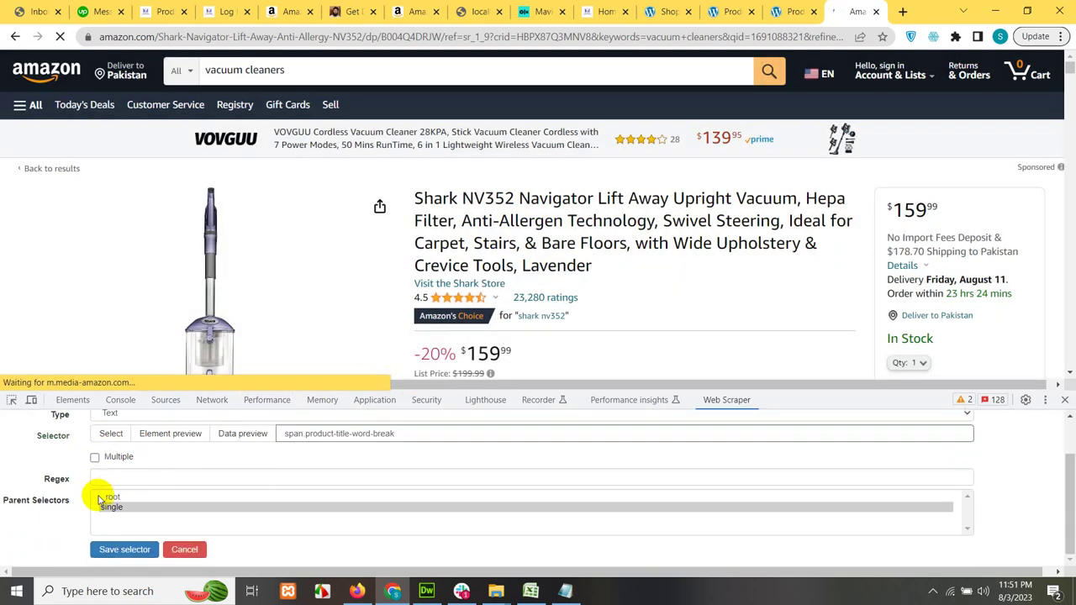
pyautogui.scroll(1, 331, 511)
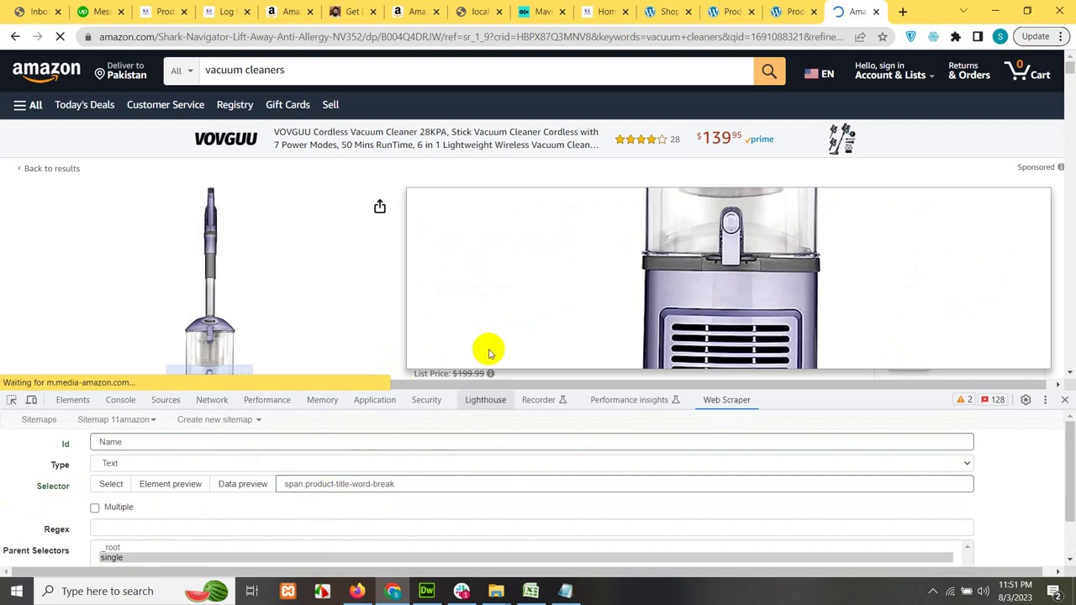
pyautogui.click(233, 484)
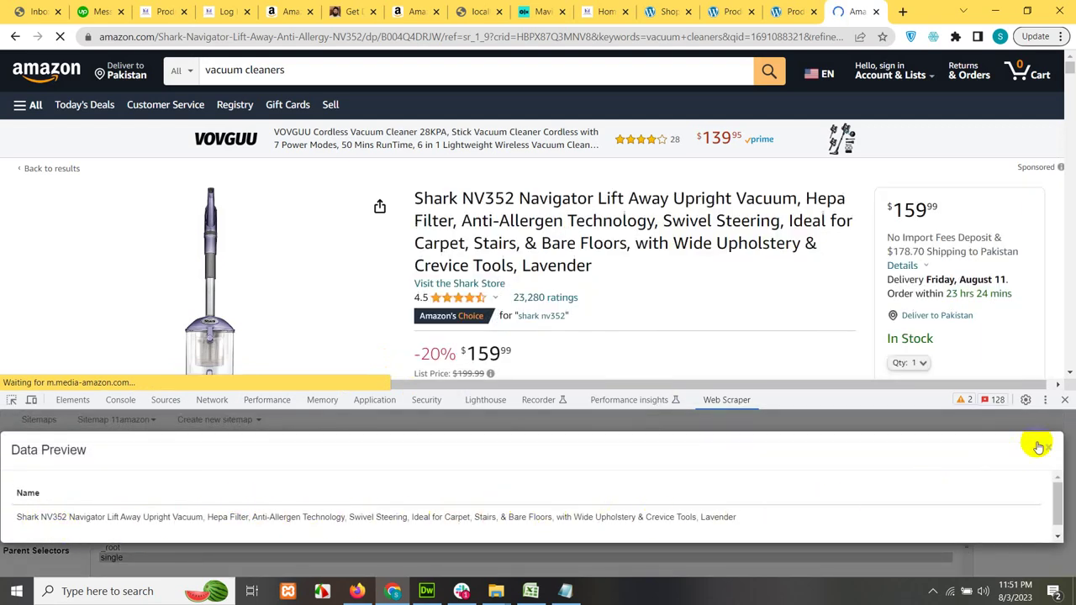
pyautogui.click(1049, 448)
pyautogui.scroll(-1, 180, 507)
pyautogui.click(128, 548)
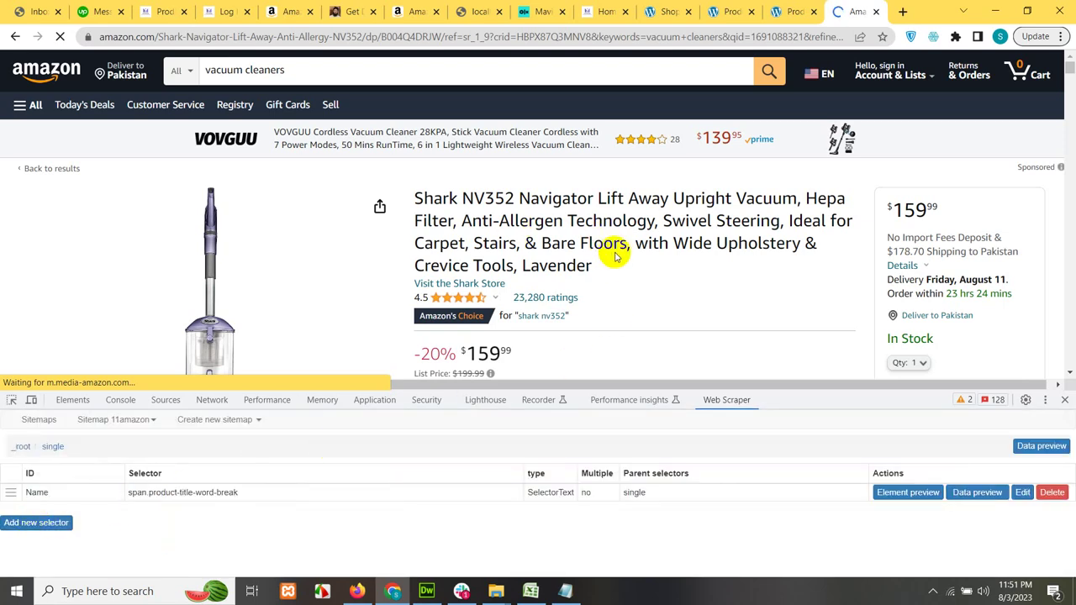
# Step: Add another selector under single with the id Regular Price, keeping its type as Text
pyautogui.scroll(-2, 614, 256)
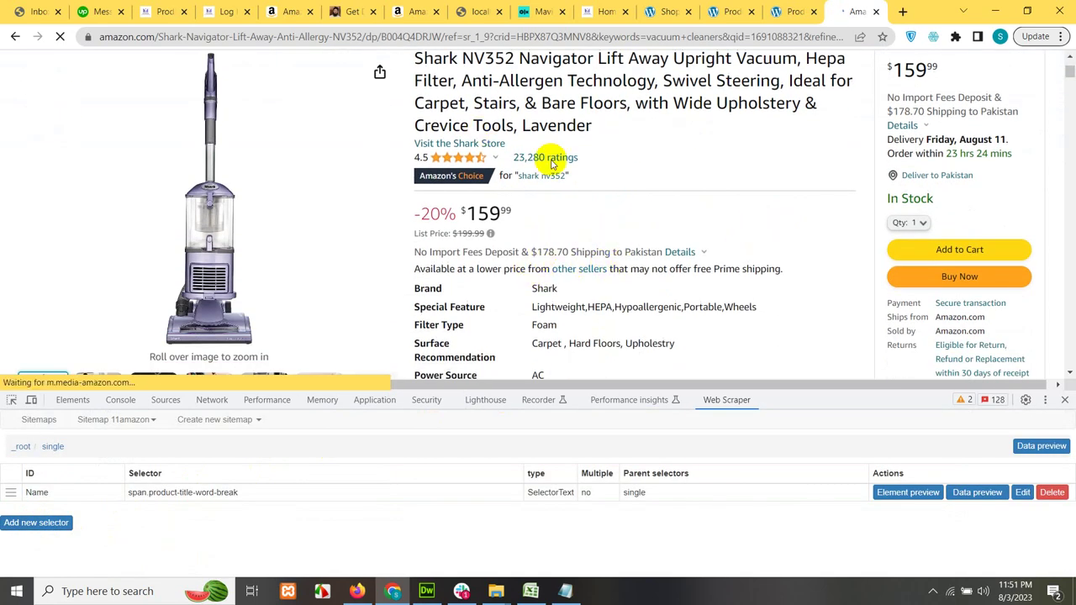
pyautogui.click(25, 523)
pyautogui.click(137, 445)
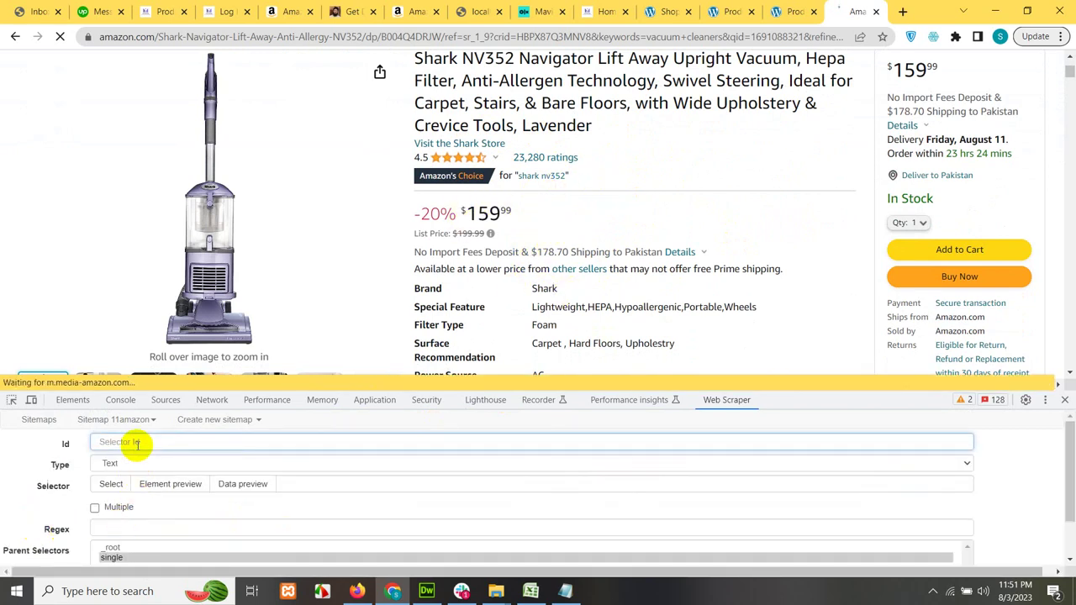
pyautogui.write('price')
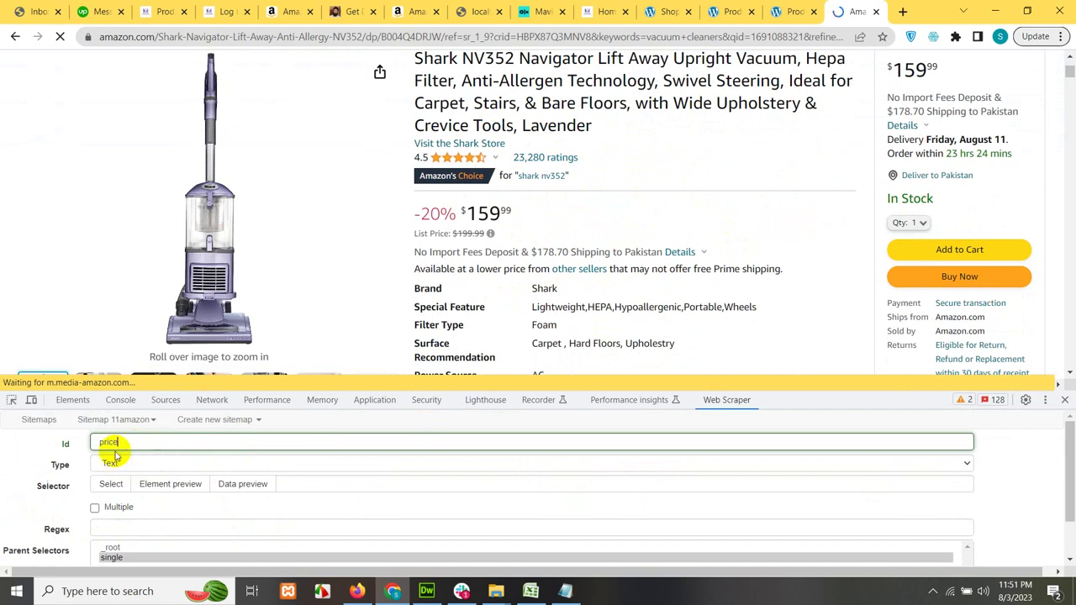
pyautogui.click(132, 462)
pyautogui.click(125, 464)
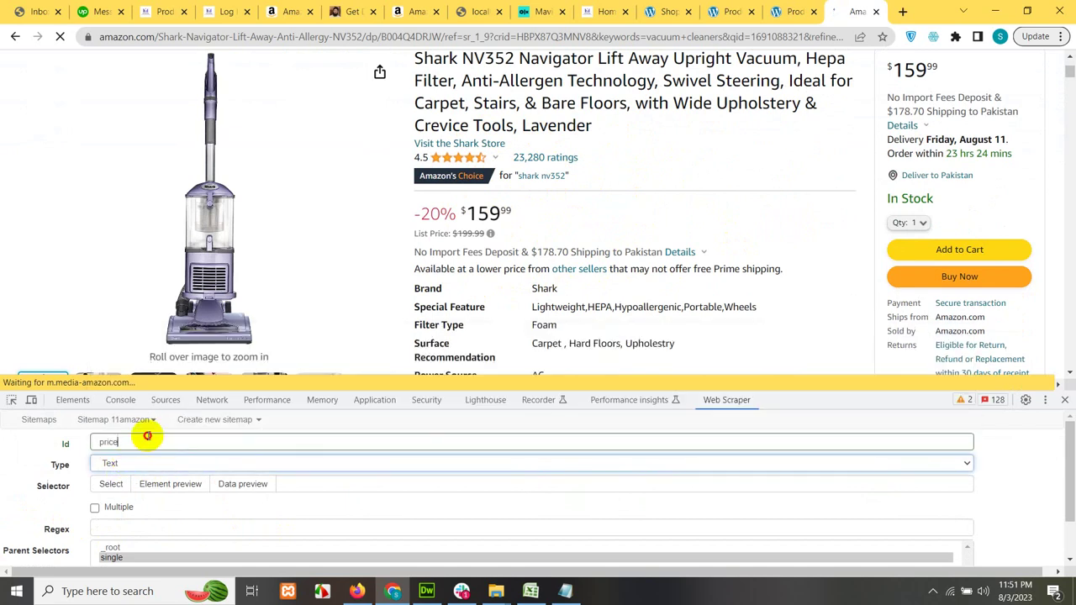
pyautogui.moveTo(143, 442); pyautogui.dragTo(34, 443)
pyautogui.write('Regular P')
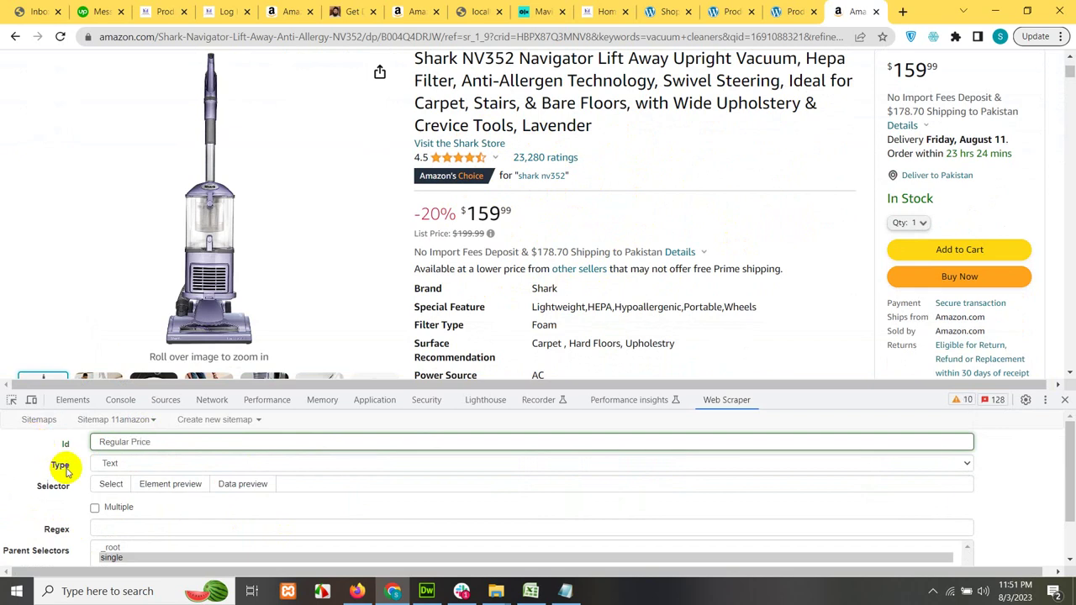
pyautogui.click(109, 464)
pyautogui.click(110, 463)
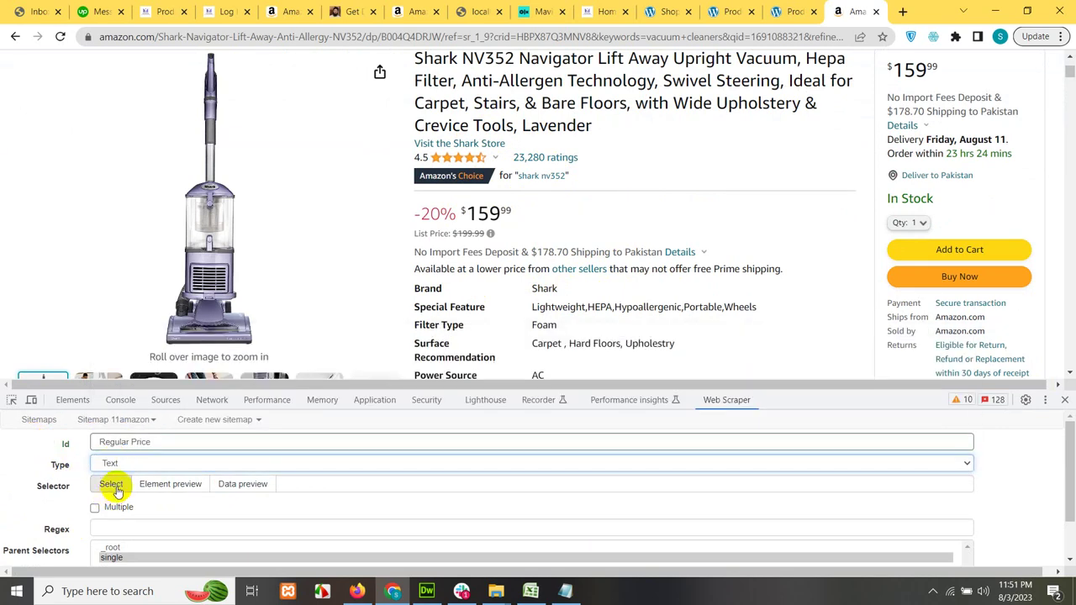
# Step: Pick the price in the product's purchase box as the Regular Price element, preview its data and save the selector
pyautogui.click(115, 488)
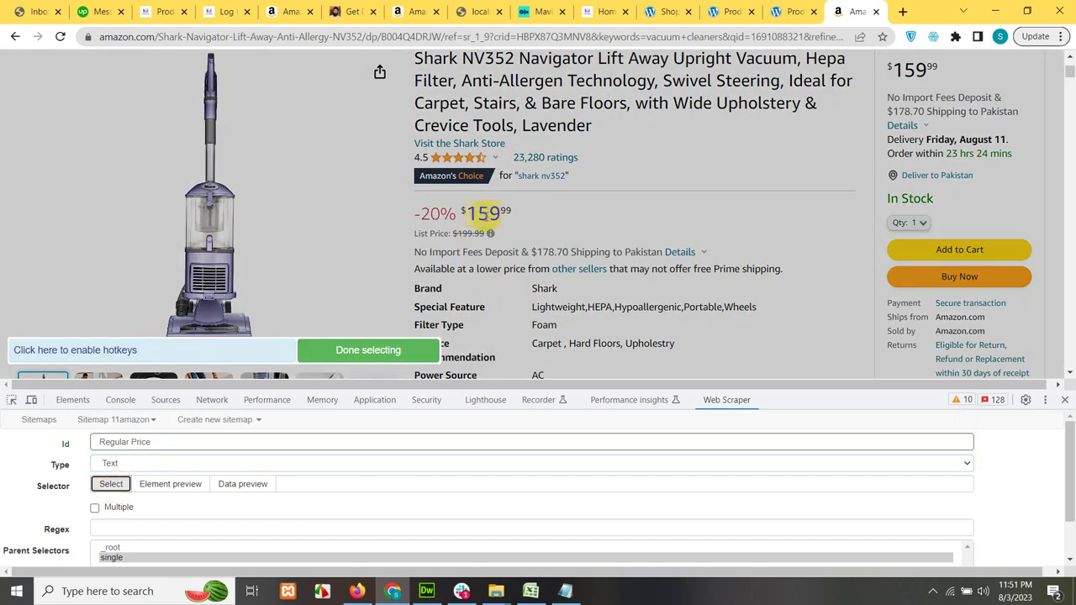
pyautogui.click(936, 76)
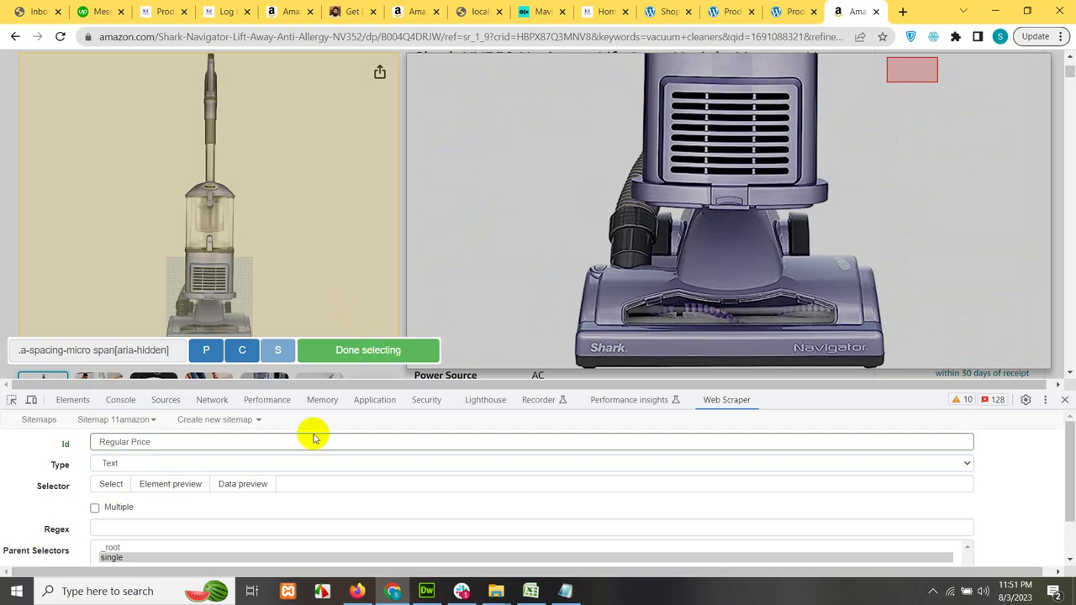
pyautogui.click(243, 484)
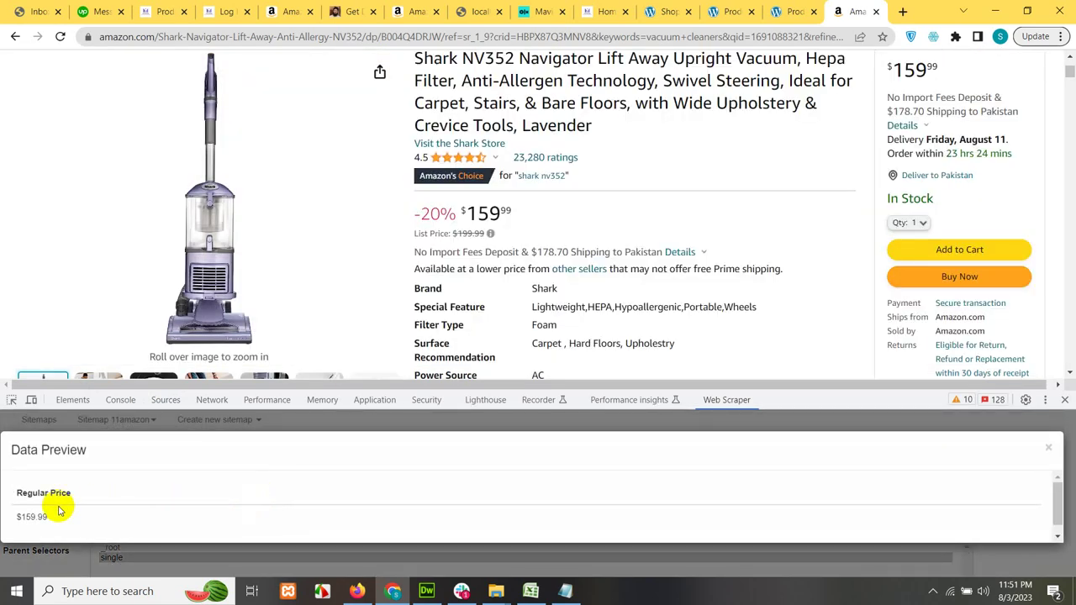
pyautogui.click(1049, 447)
pyautogui.scroll(-1, 110, 528)
pyautogui.click(124, 549)
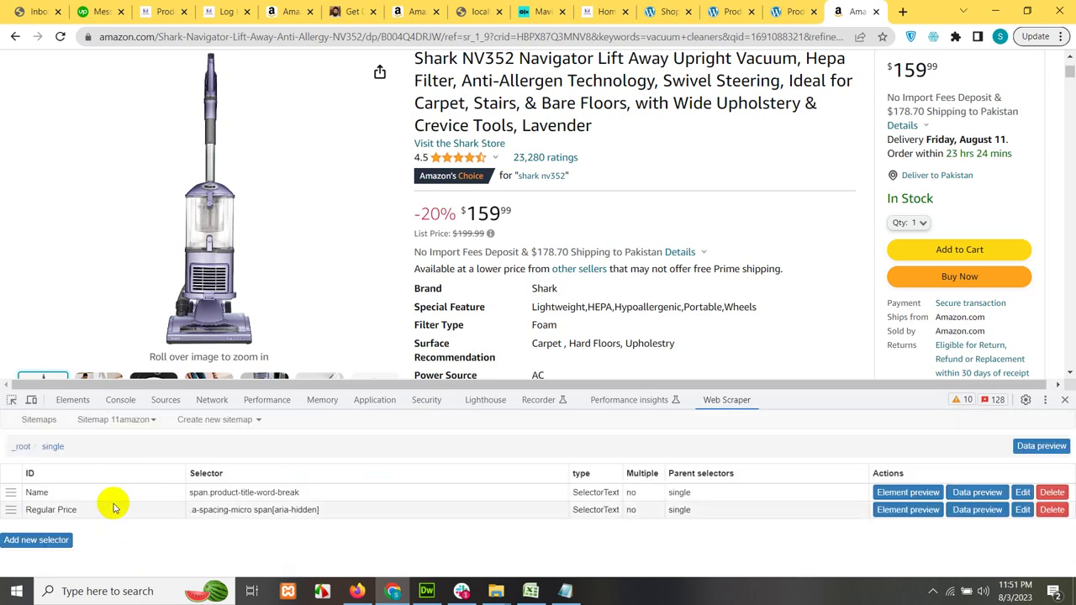
# Step: Expand the full About this item list on the product page
pyautogui.scroll(-1, 562, 292)
pyautogui.scroll(-4, 530, 261)
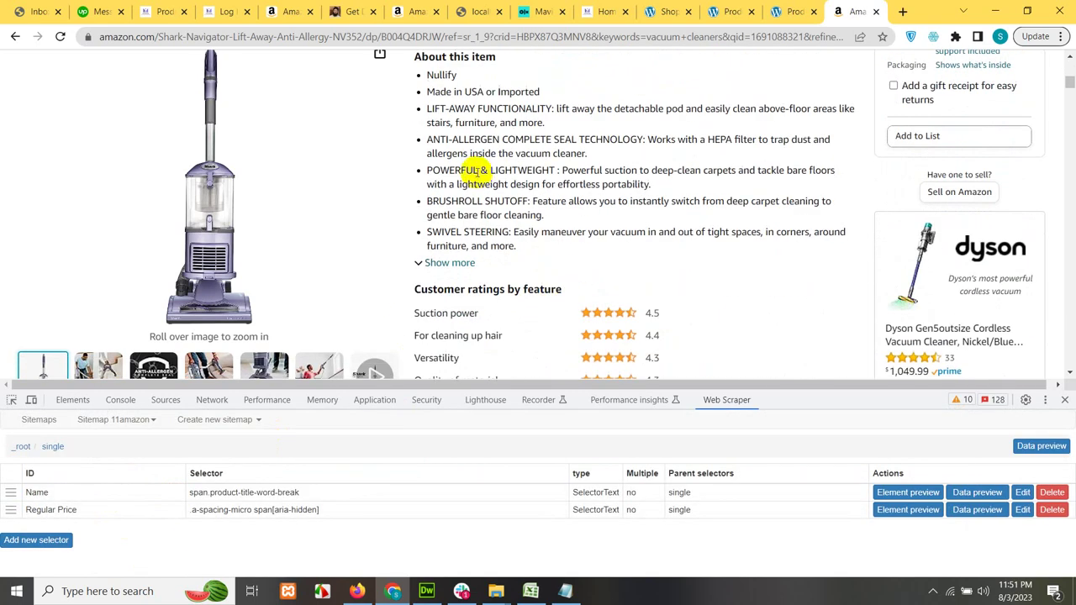
pyautogui.scroll(1, 428, 144)
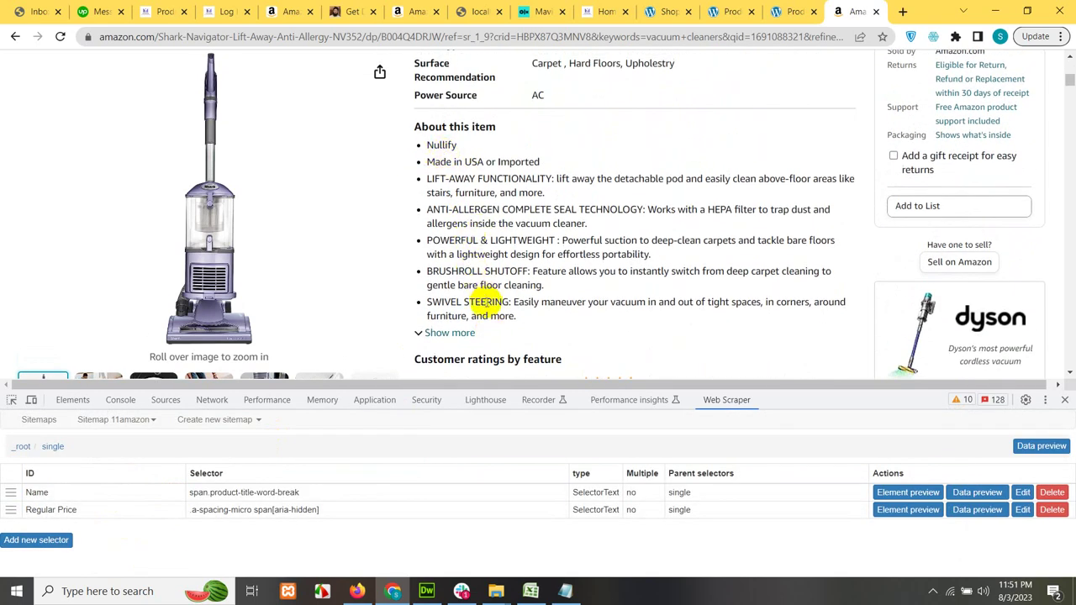
pyautogui.click(433, 335)
pyautogui.scroll(-1, 471, 311)
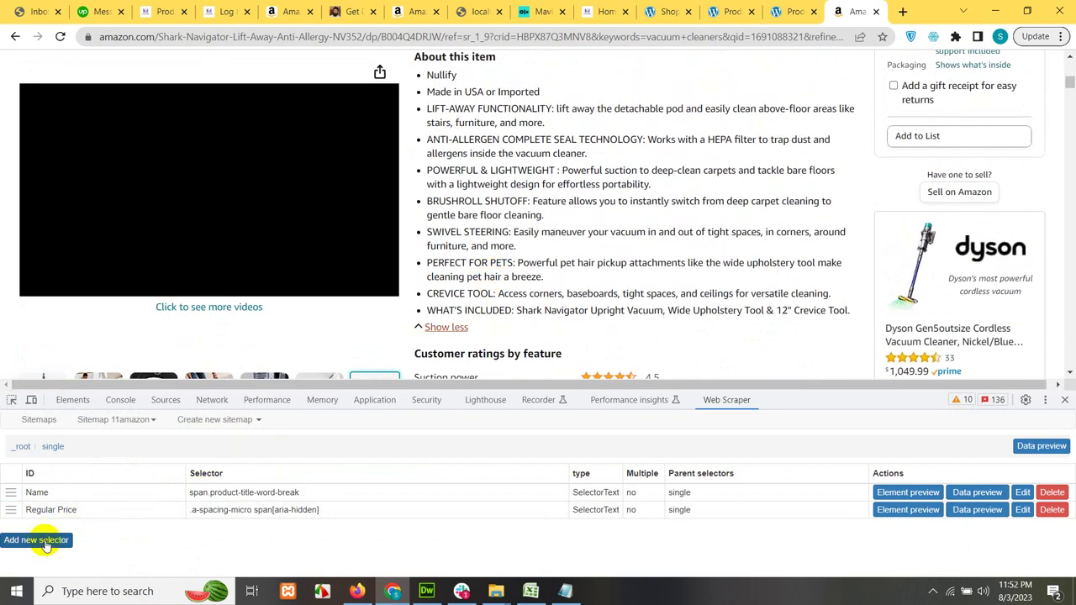
# Step: Add a selector under single with the id Short Description and set its type to HTML
pyautogui.click(38, 540)
pyautogui.click(196, 442)
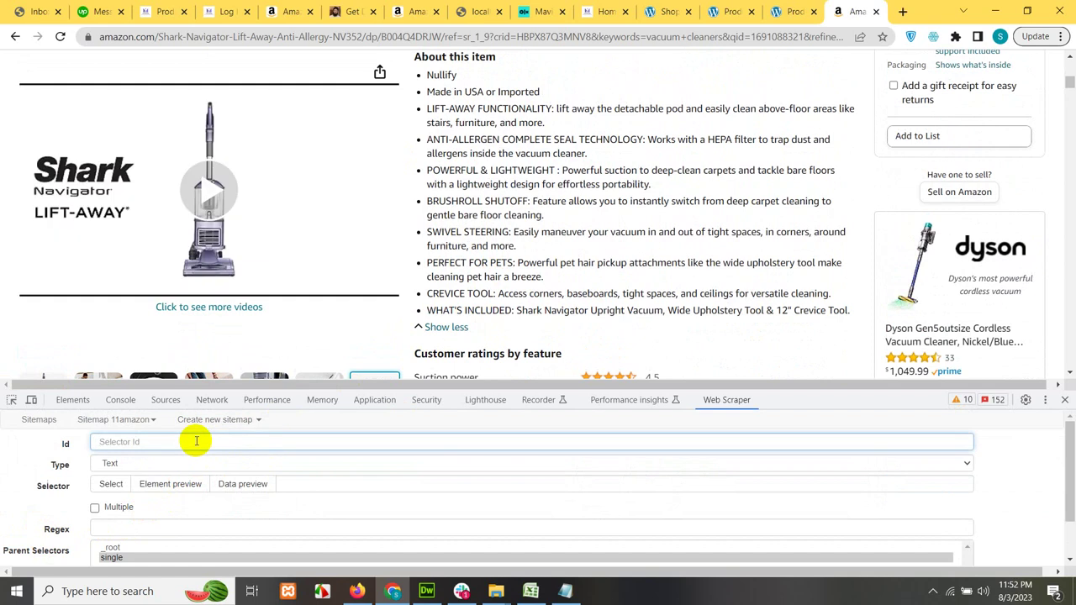
pyautogui.write('s')
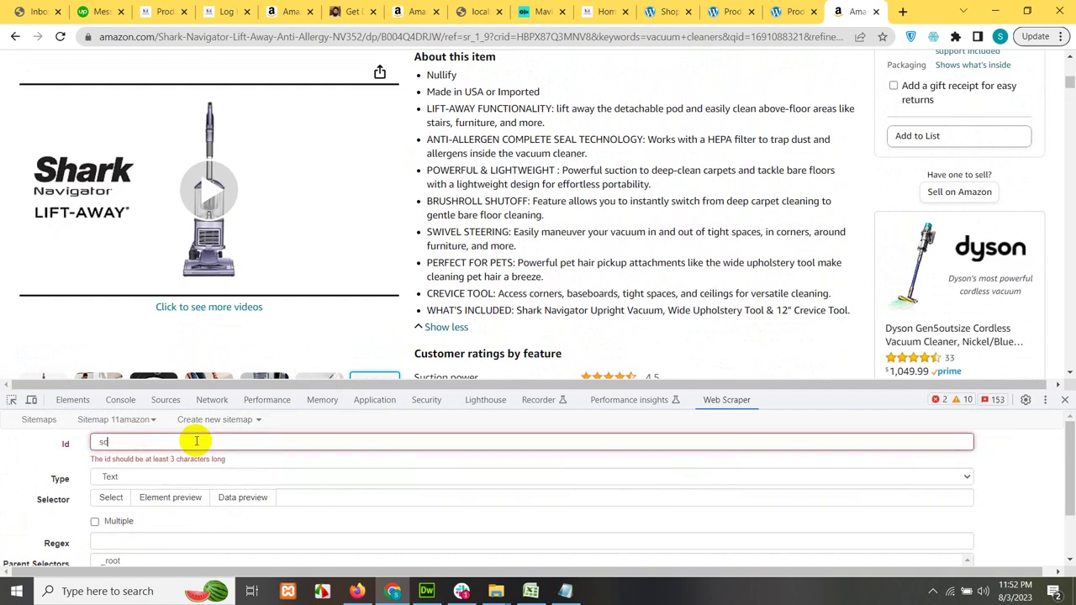
pyautogui.press('BackSpace')
pyautogui.write('Short Description')
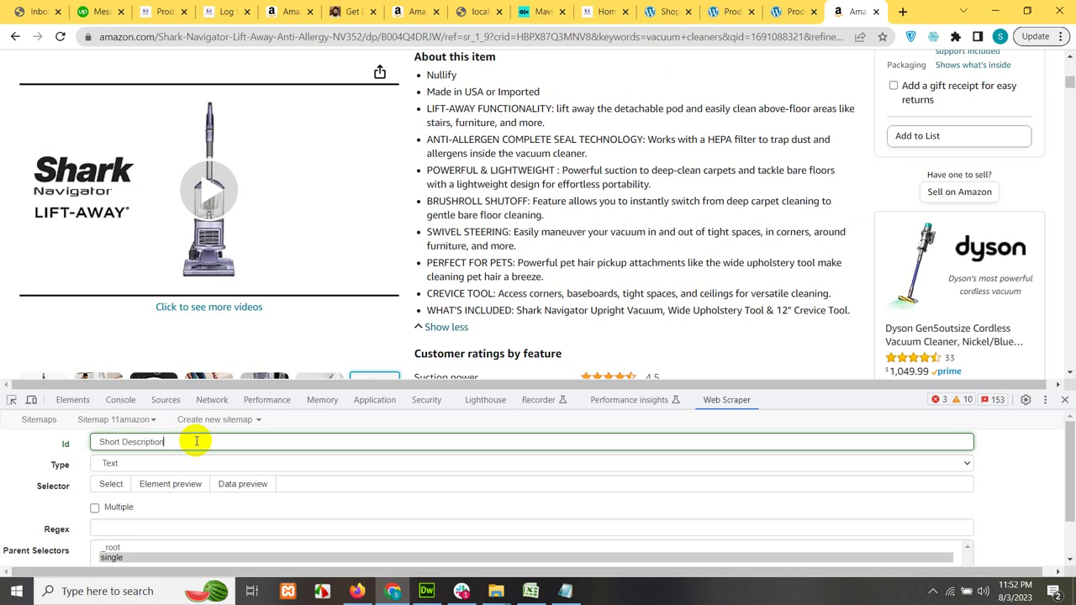
pyautogui.click(110, 468)
pyautogui.click(139, 385)
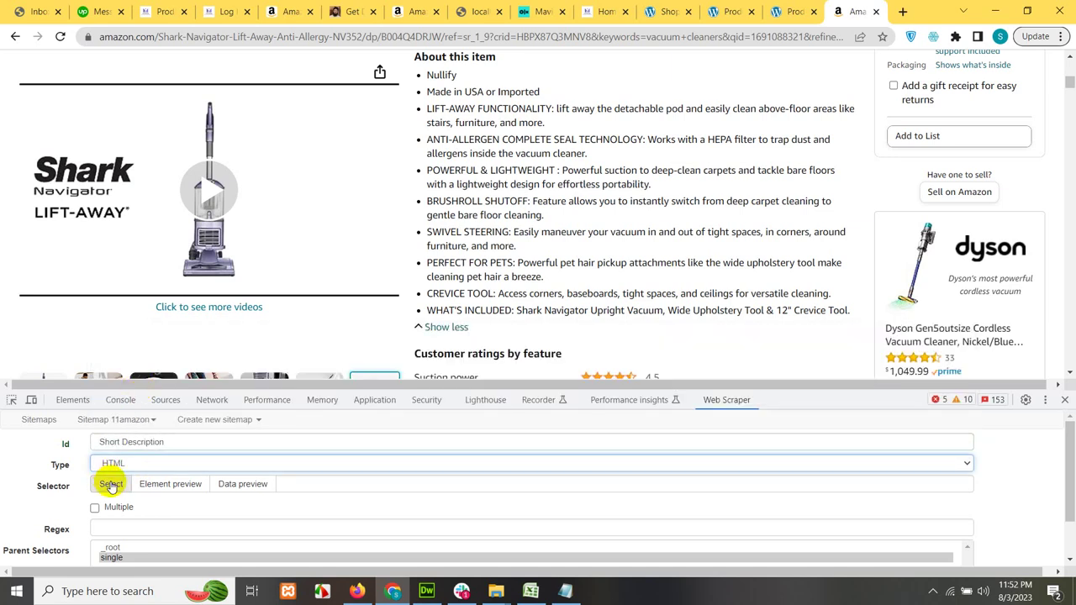
# Step: Pick the whole About this item bullet list as the Short Description element and save the selector
pyautogui.click(111, 485)
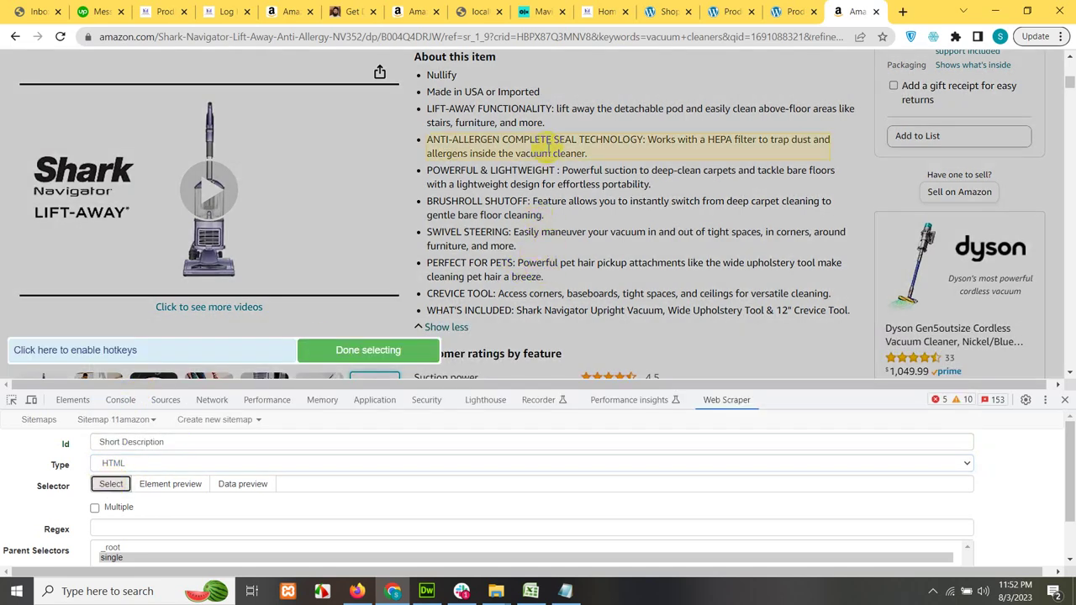
pyautogui.scroll(2, 580, 164)
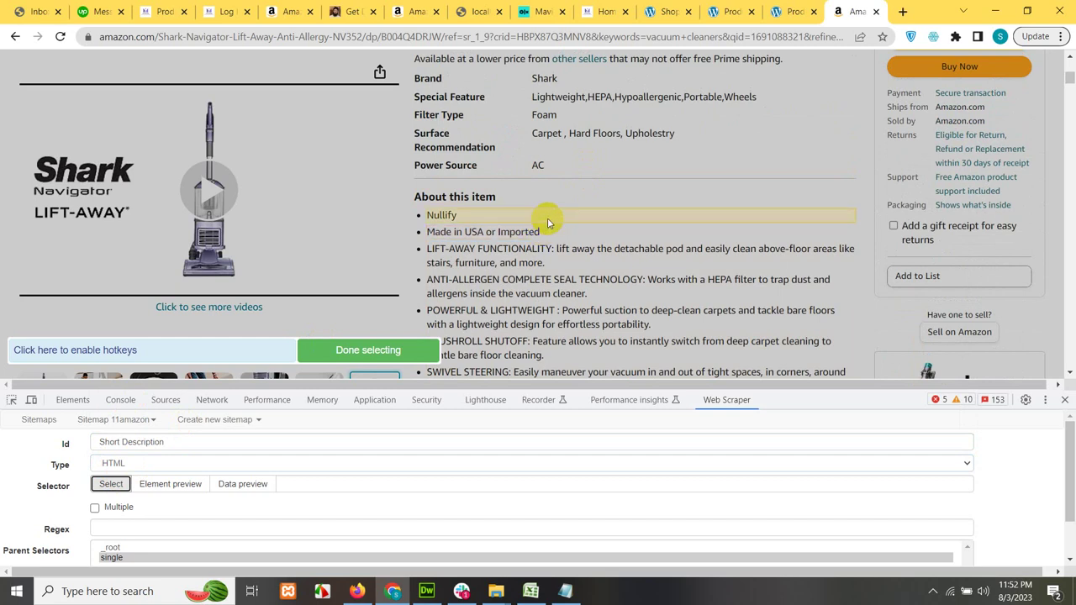
pyautogui.click(605, 227)
pyautogui.scroll(-2, 412, 233)
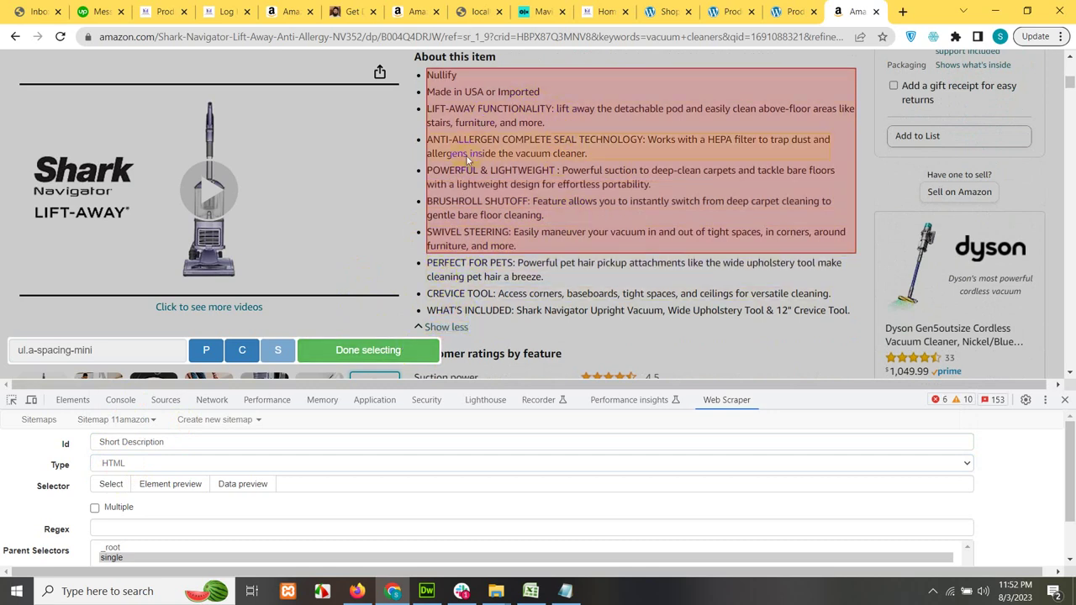
pyautogui.click(402, 360)
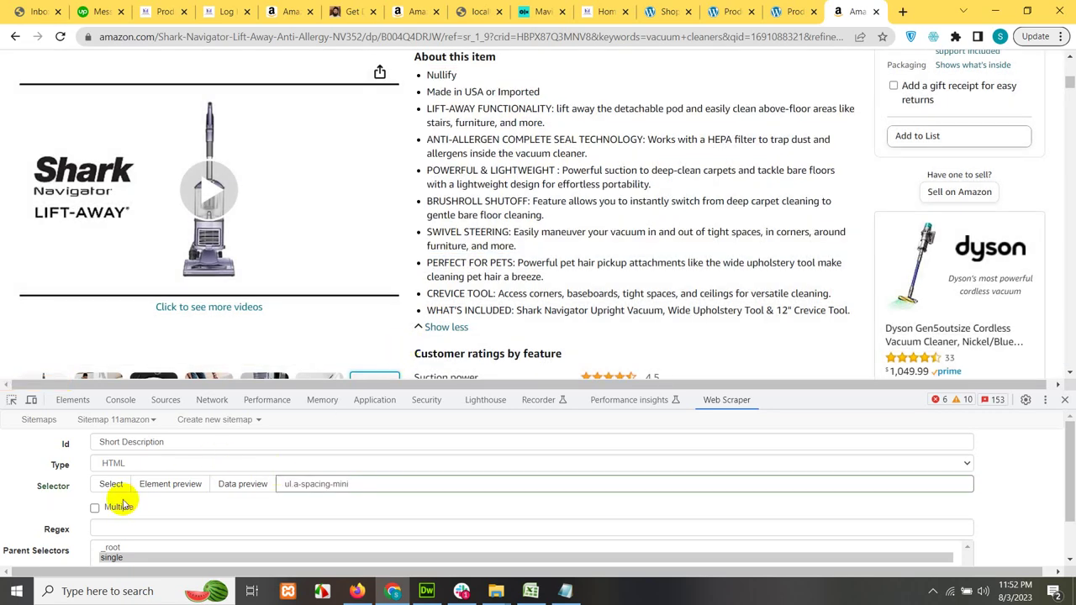
pyautogui.scroll(-1, 118, 517)
pyautogui.click(125, 549)
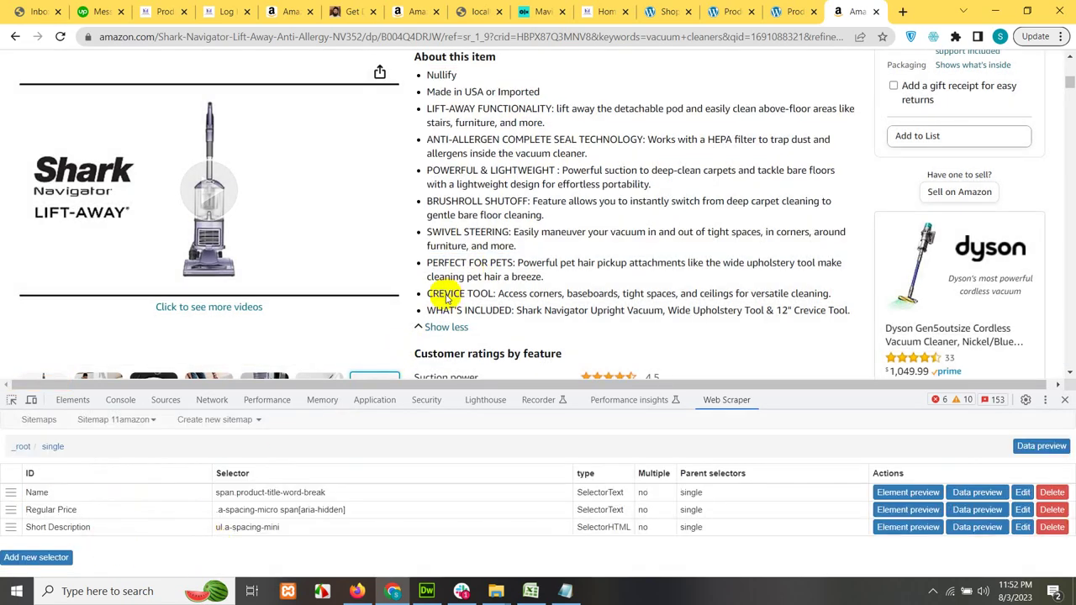
# Step: Add a selector under single with the id images and set its type to Image
pyautogui.scroll(3, 193, 193)
pyautogui.scroll(-3, 96, 336)
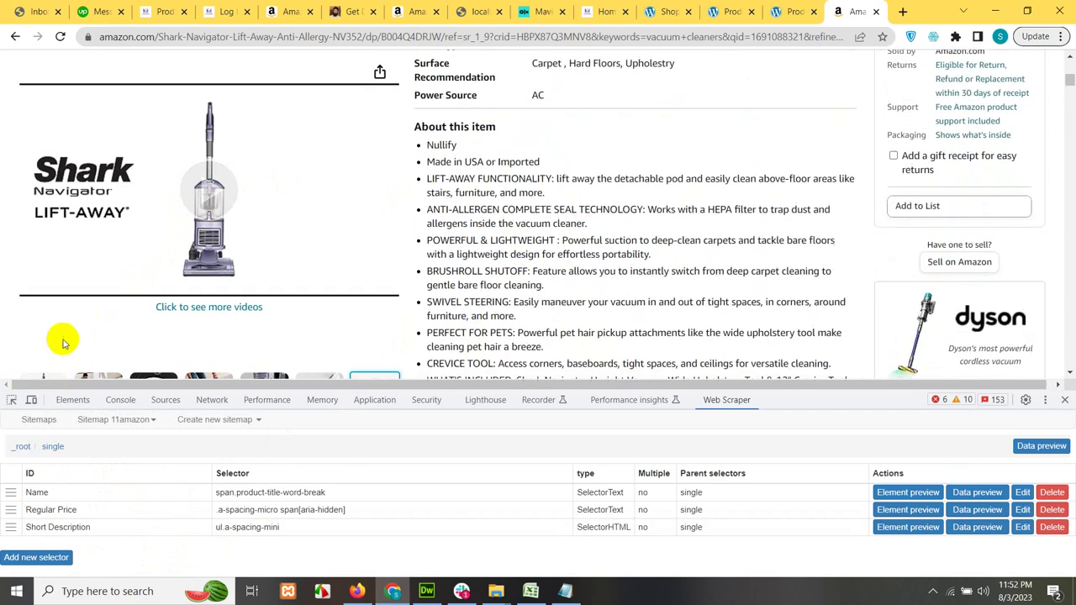
pyautogui.moveTo(52, 381)
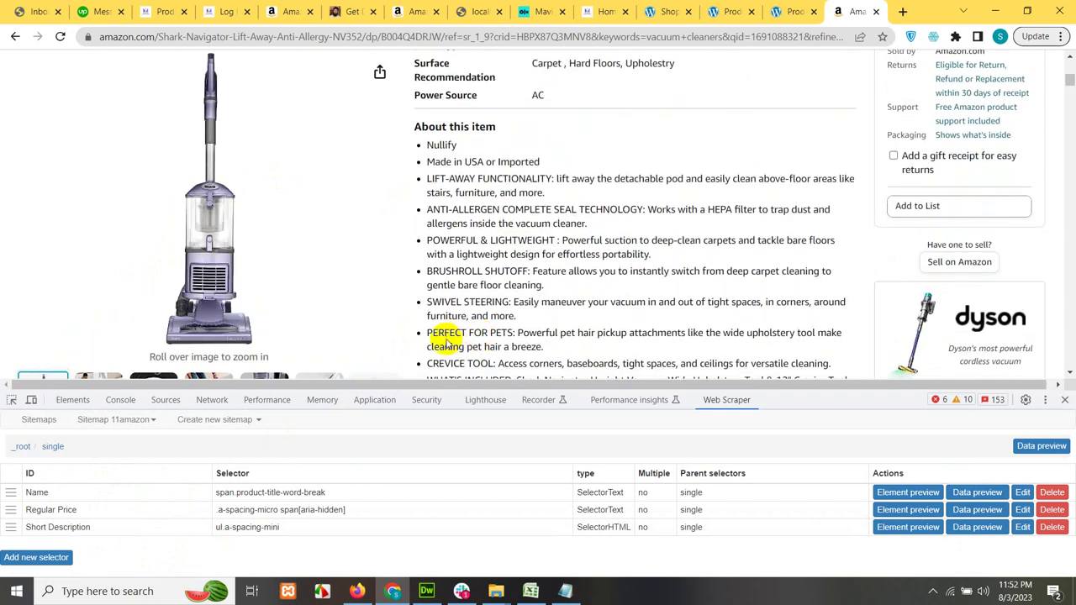
pyautogui.scroll(-3, 397, 336)
pyautogui.scroll(2, 328, 278)
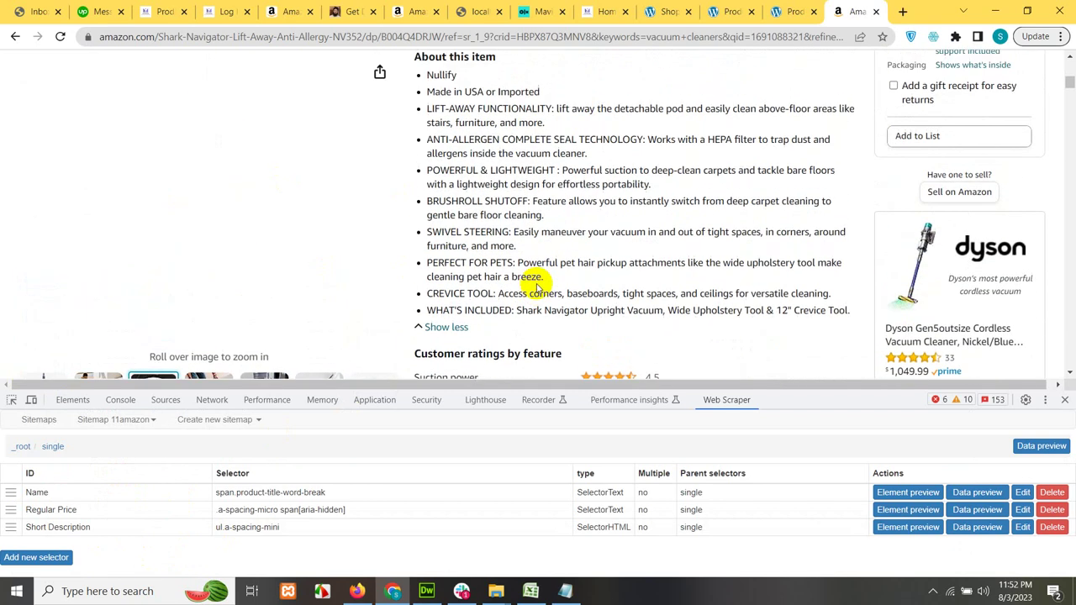
pyautogui.scroll(-2, 409, 278)
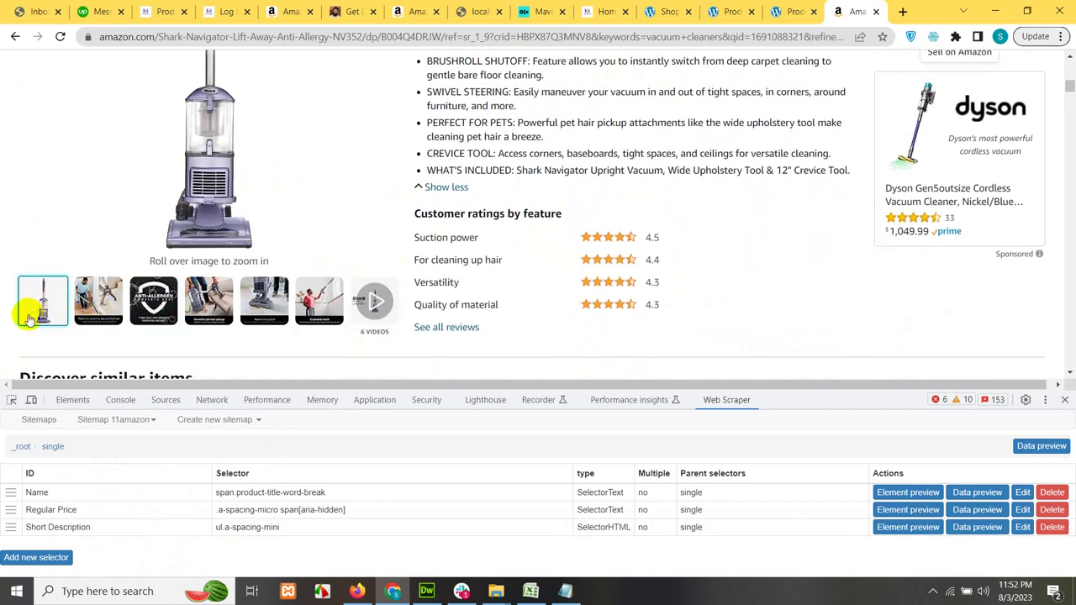
pyautogui.click(48, 560)
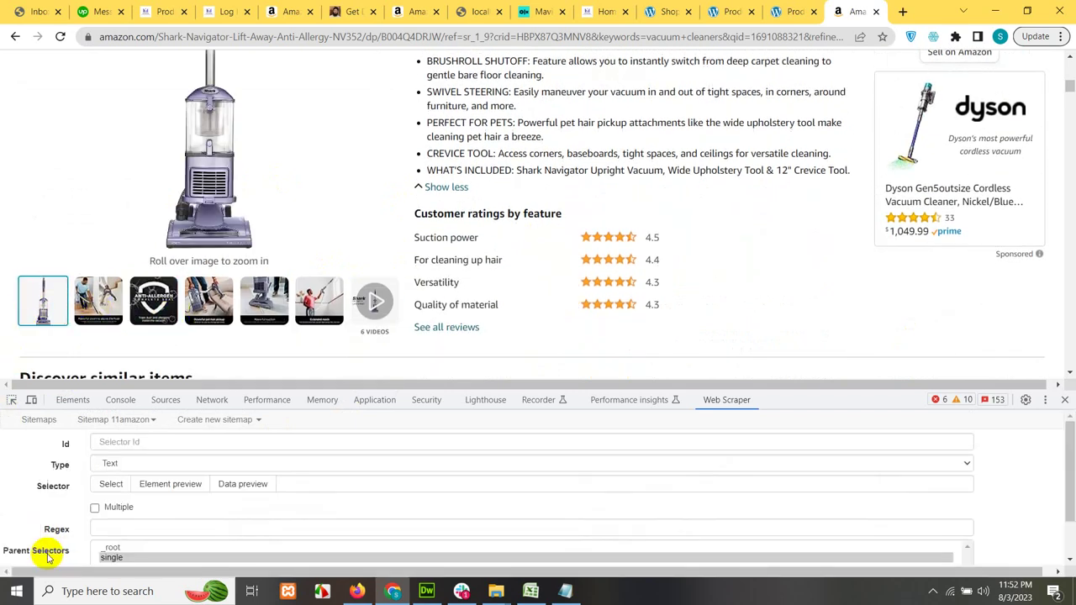
pyautogui.click(164, 449)
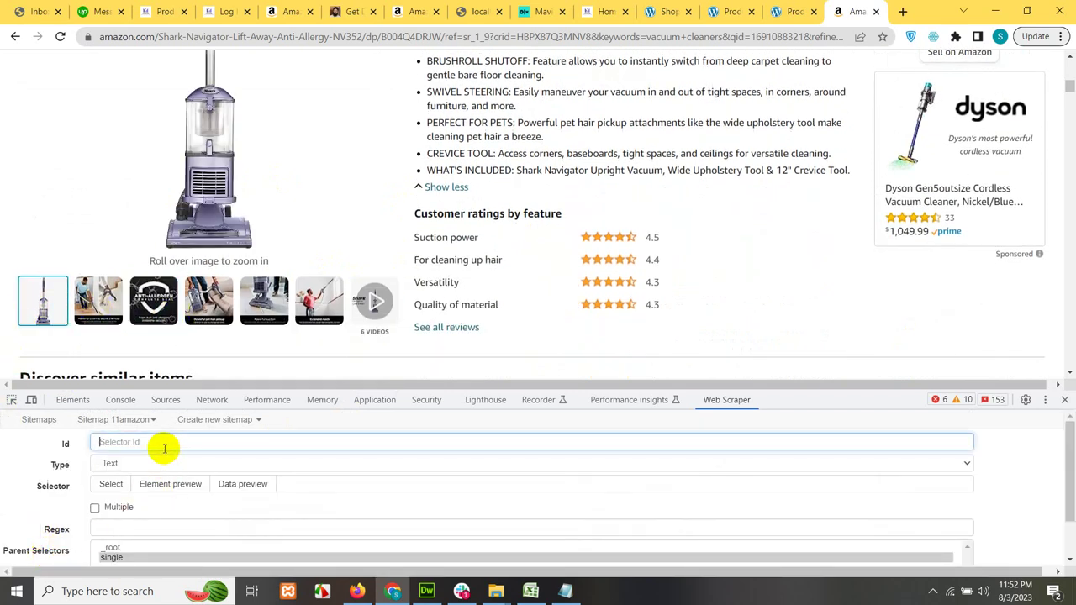
pyautogui.write('images')
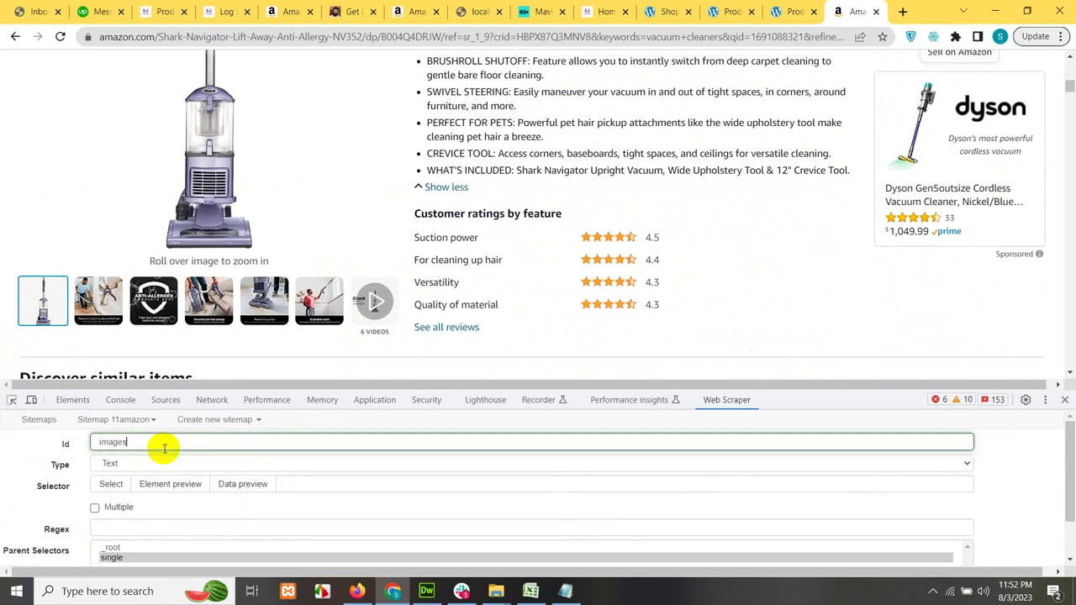
pyautogui.click(127, 465)
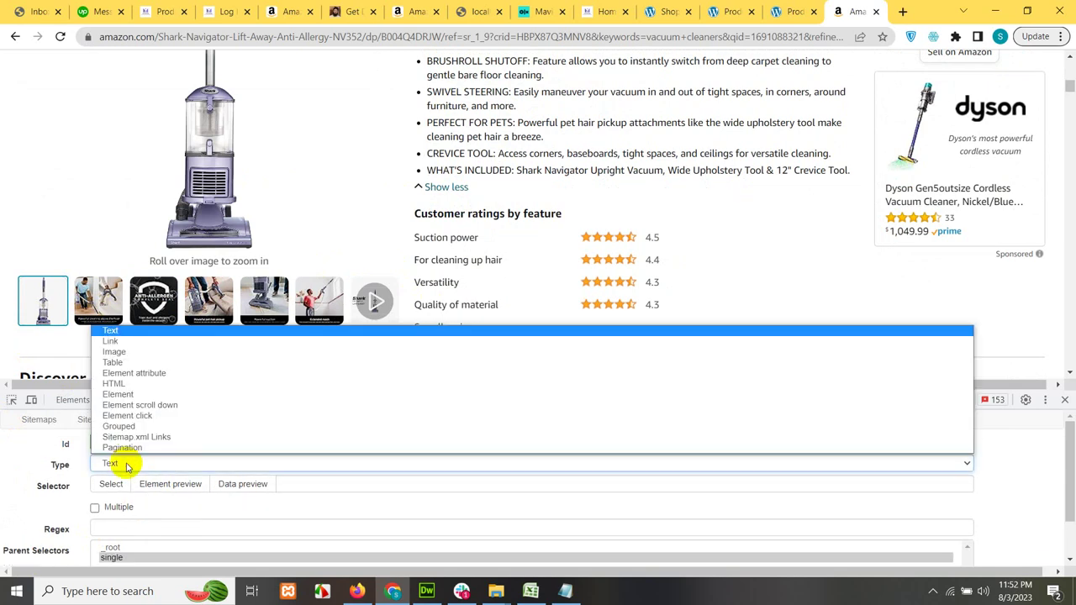
pyautogui.click(137, 353)
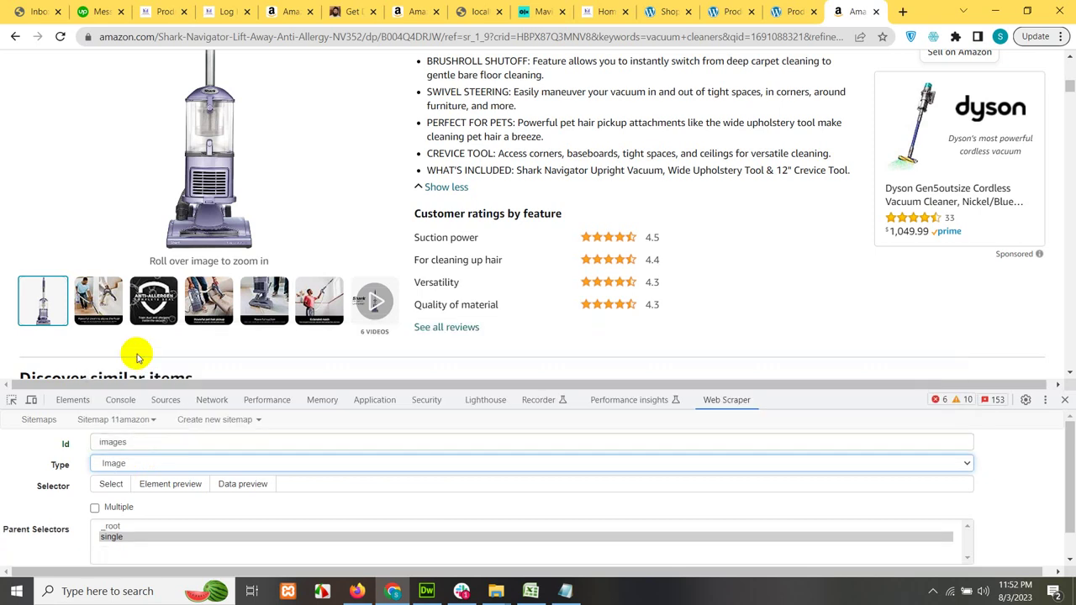
# Step: Pick the main product photo as the images element and preview its data
pyautogui.click(111, 484)
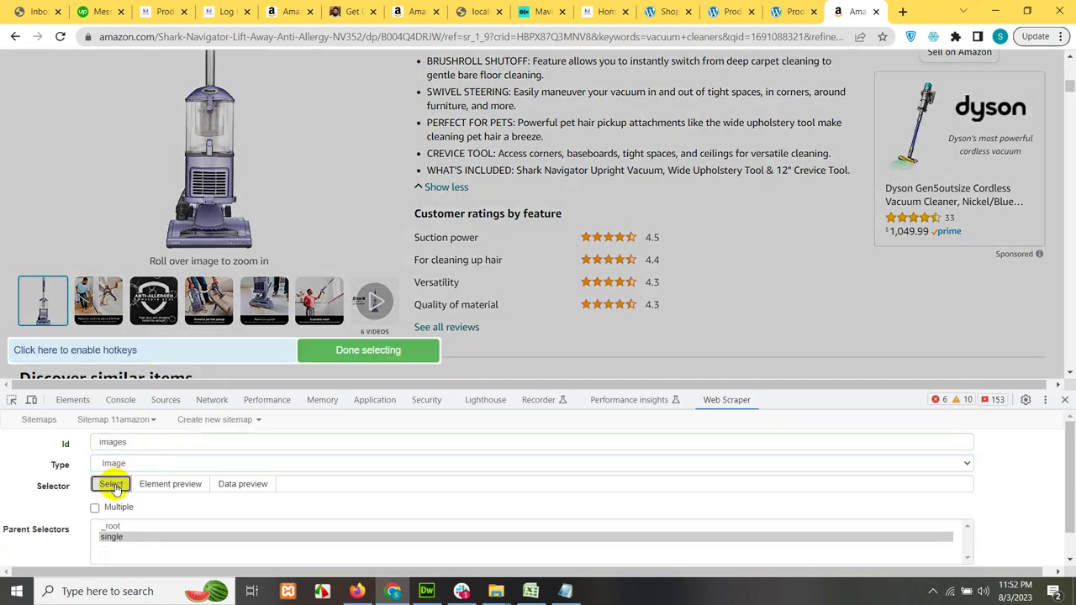
pyautogui.click(199, 156)
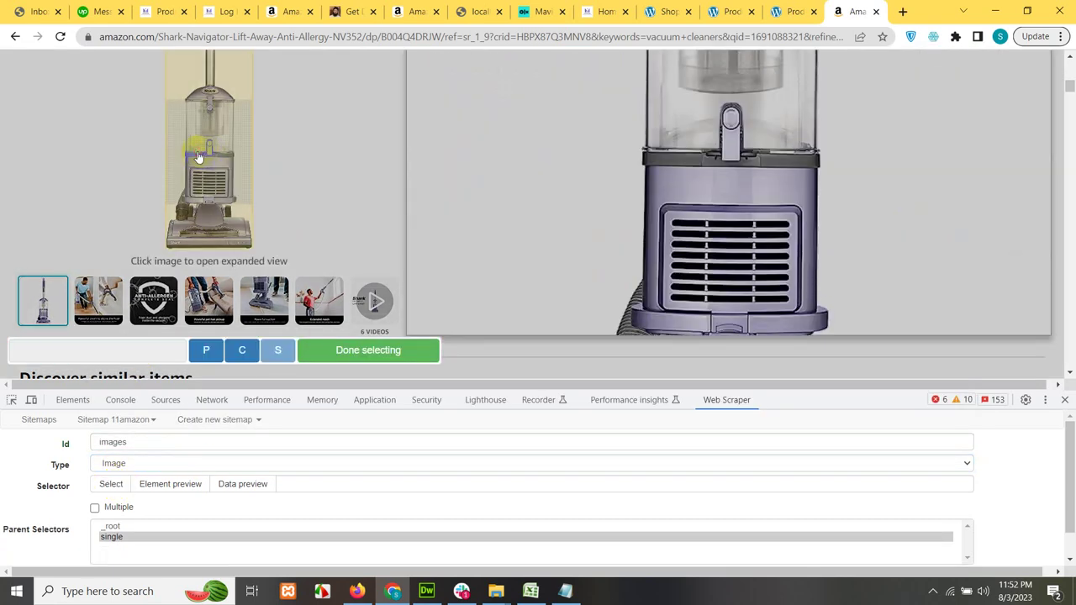
pyautogui.click(352, 355)
pyautogui.click(259, 488)
# Step: Open the previewed image URL in a new tab, check the whole picture and close that tab
pyautogui.tripleClick(214, 517)
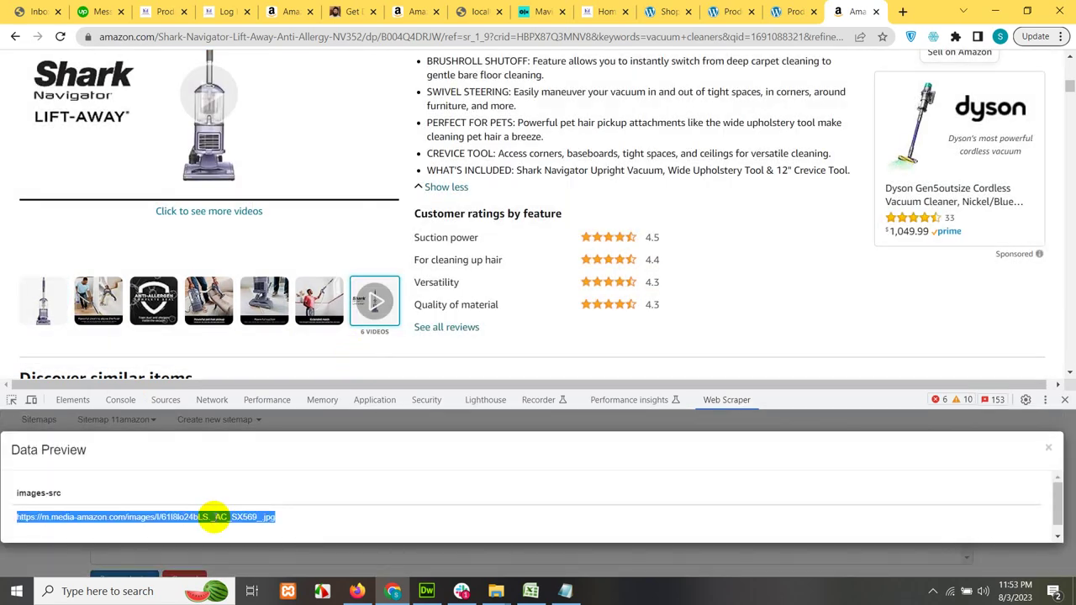
pyautogui.rightClick(216, 517)
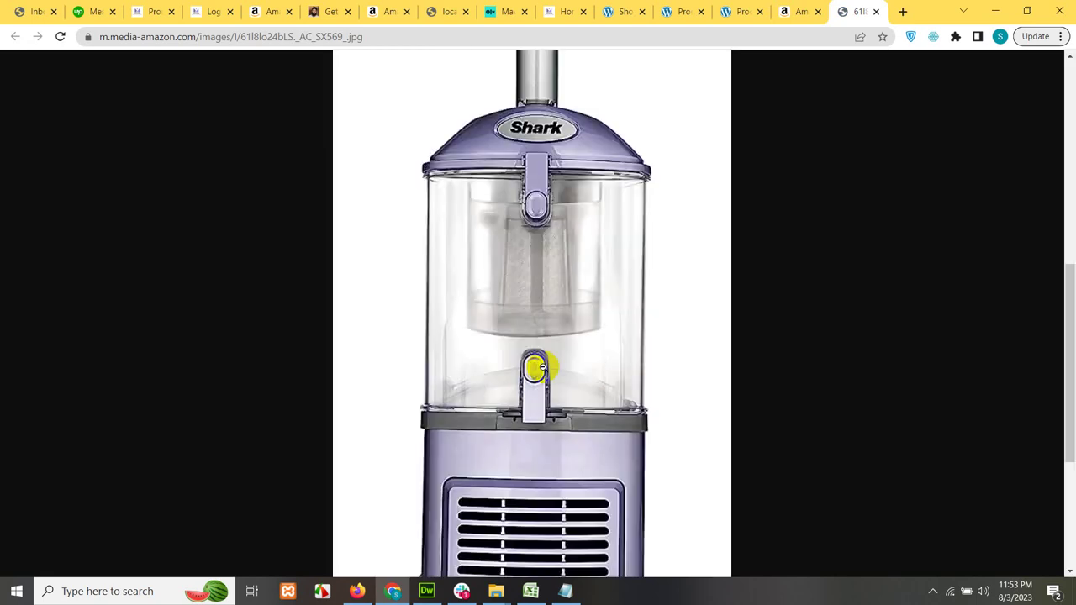
pyautogui.click(543, 428)
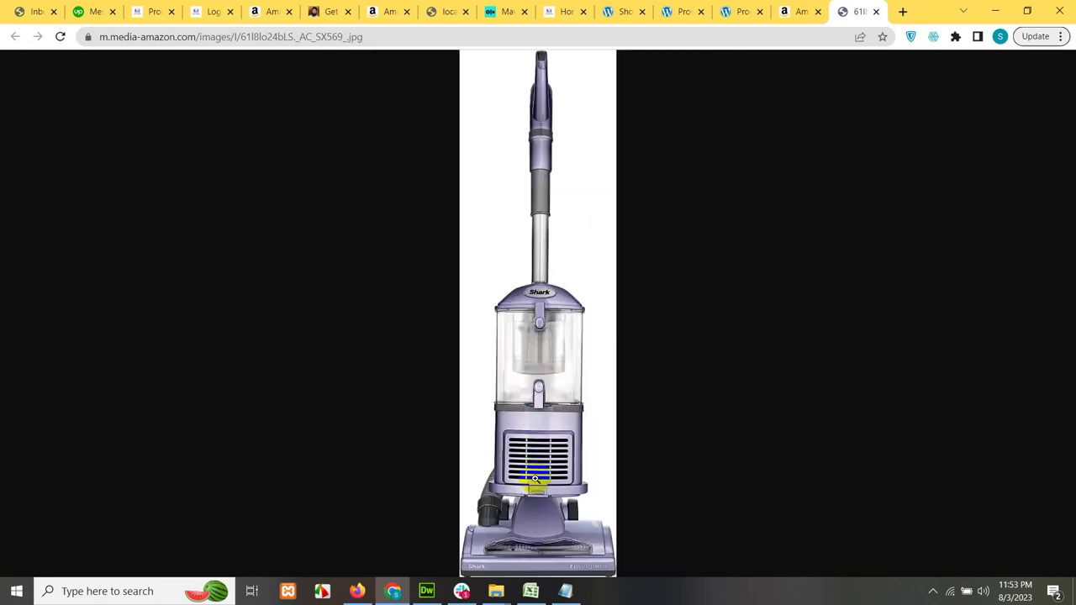
pyautogui.click(876, 11)
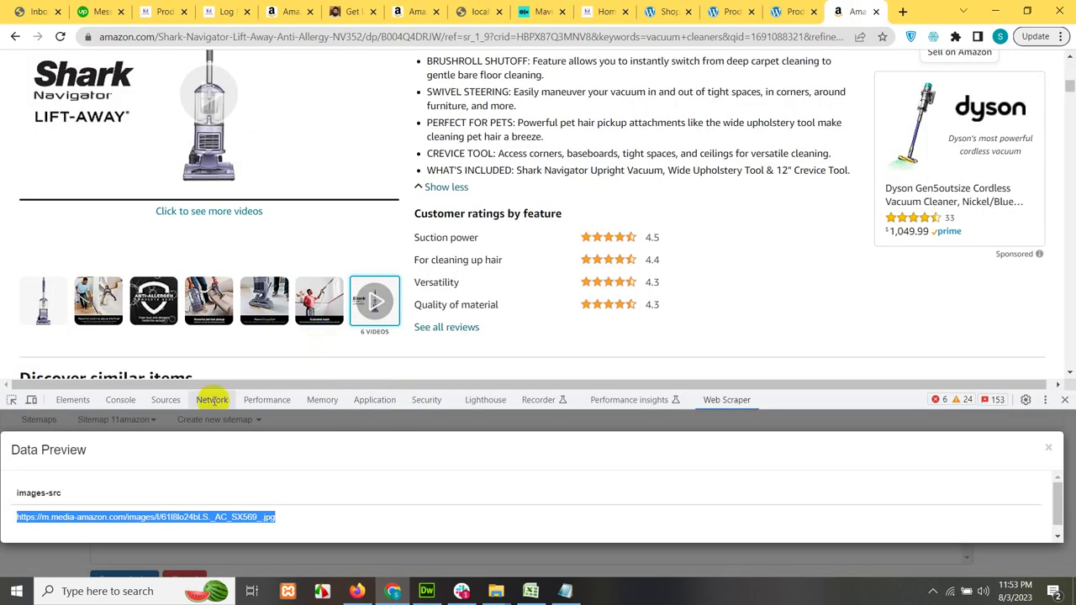
# Step: Close the data preview and save the images selector
pyautogui.click(1049, 448)
pyautogui.scroll(-1, 173, 524)
pyautogui.click(137, 551)
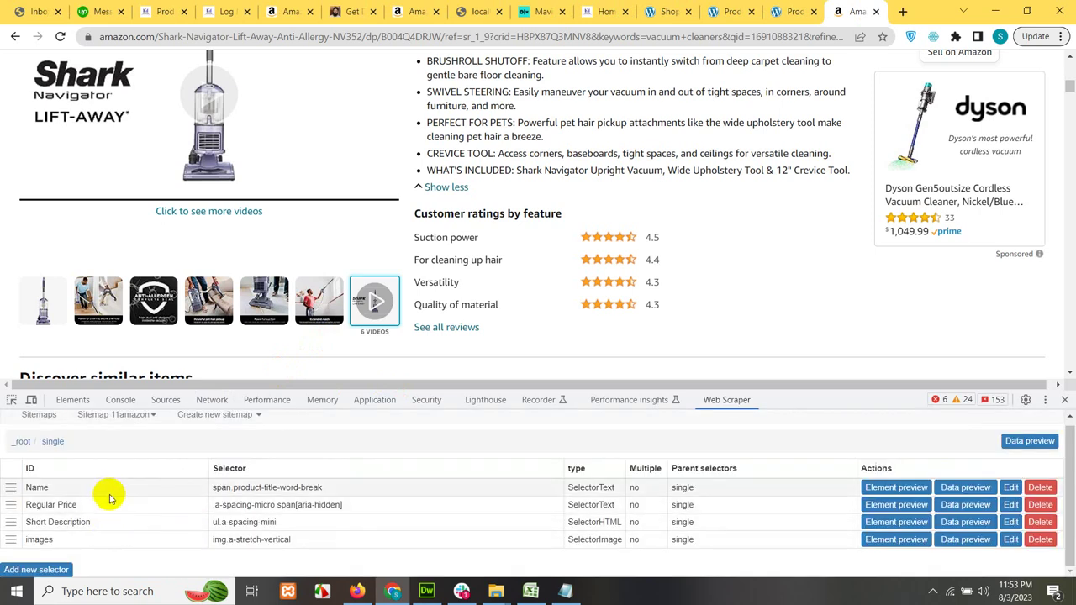
# Step: Add a selector under single with the id Description and set its type to HTML
pyautogui.scroll(-2, 586, 246)
pyautogui.scroll(-10, 586, 245)
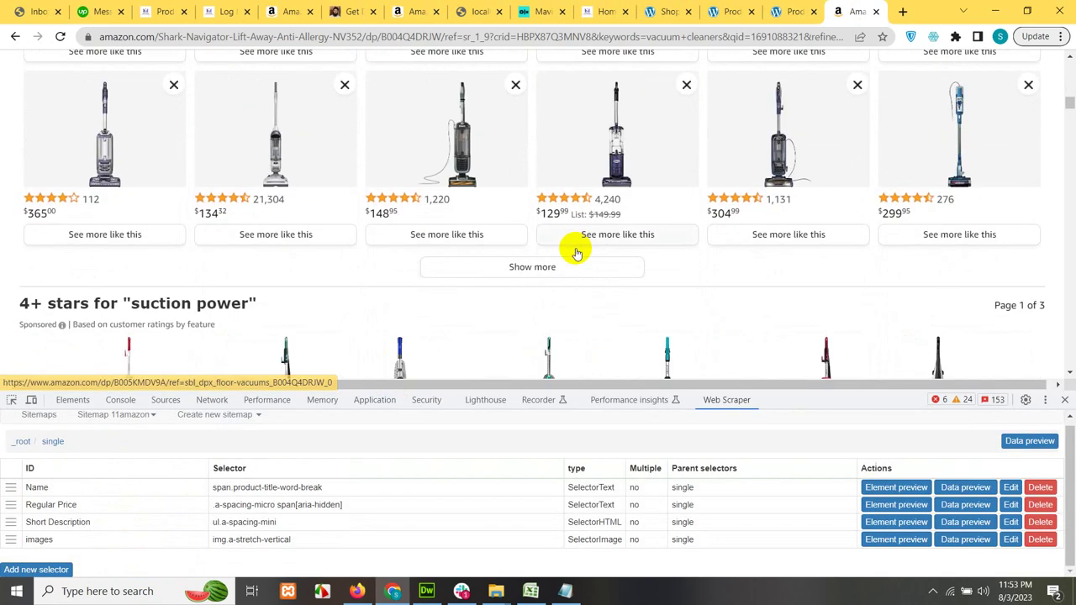
pyautogui.scroll(-15, 577, 256)
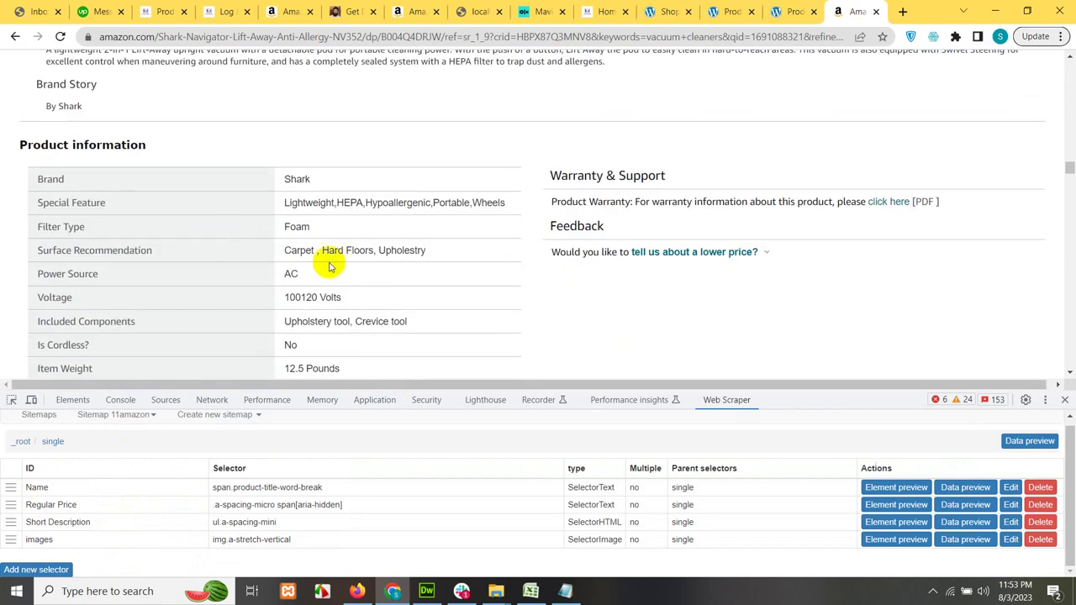
pyautogui.scroll(2, 373, 277)
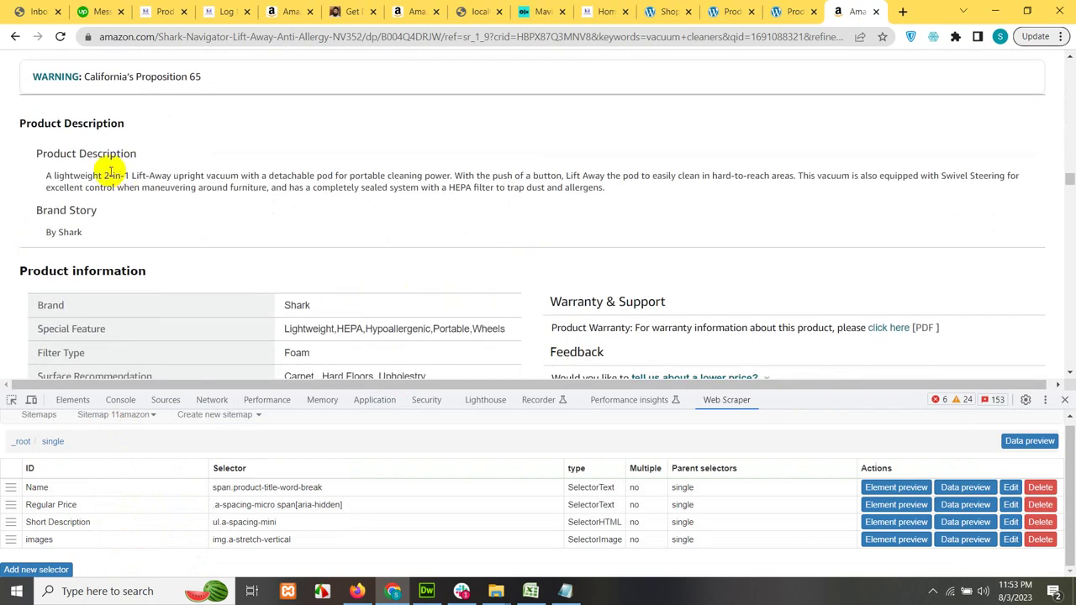
pyautogui.click(53, 570)
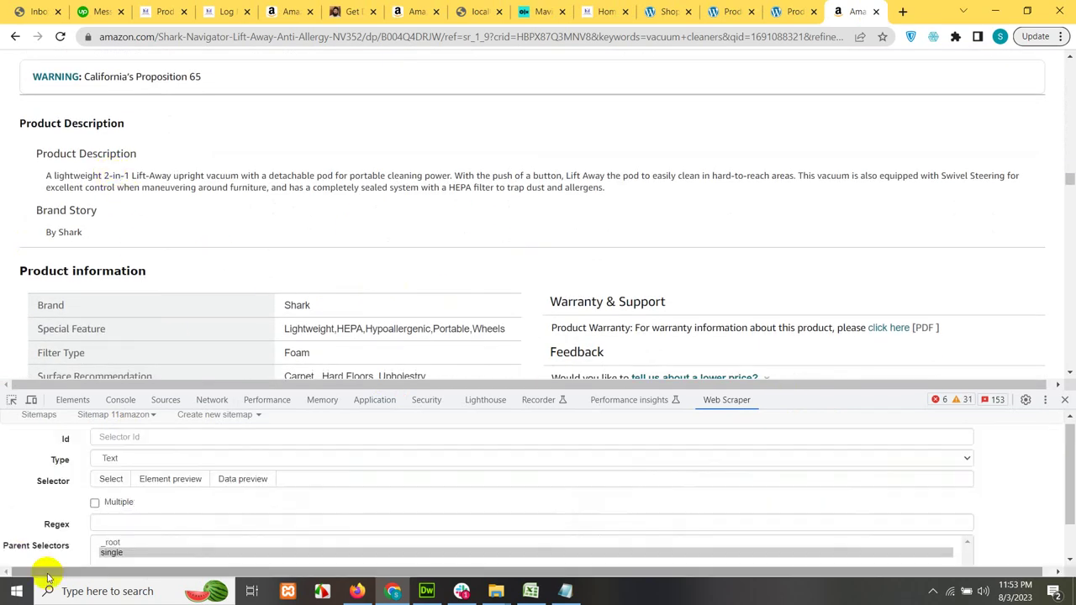
pyautogui.click(166, 437)
pyautogui.write('Description')
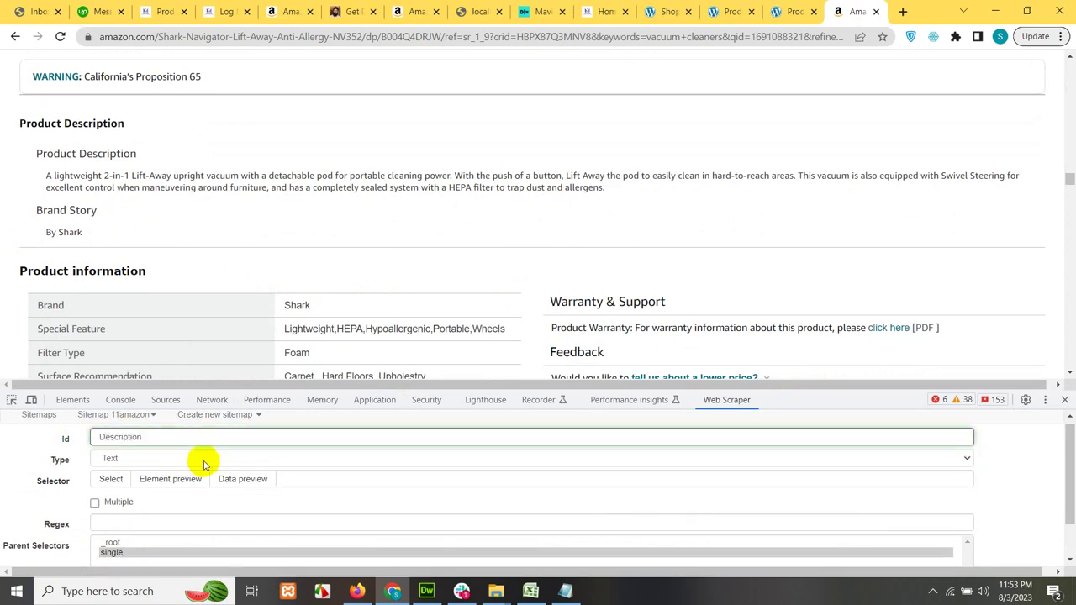
pyautogui.click(202, 461)
pyautogui.click(112, 387)
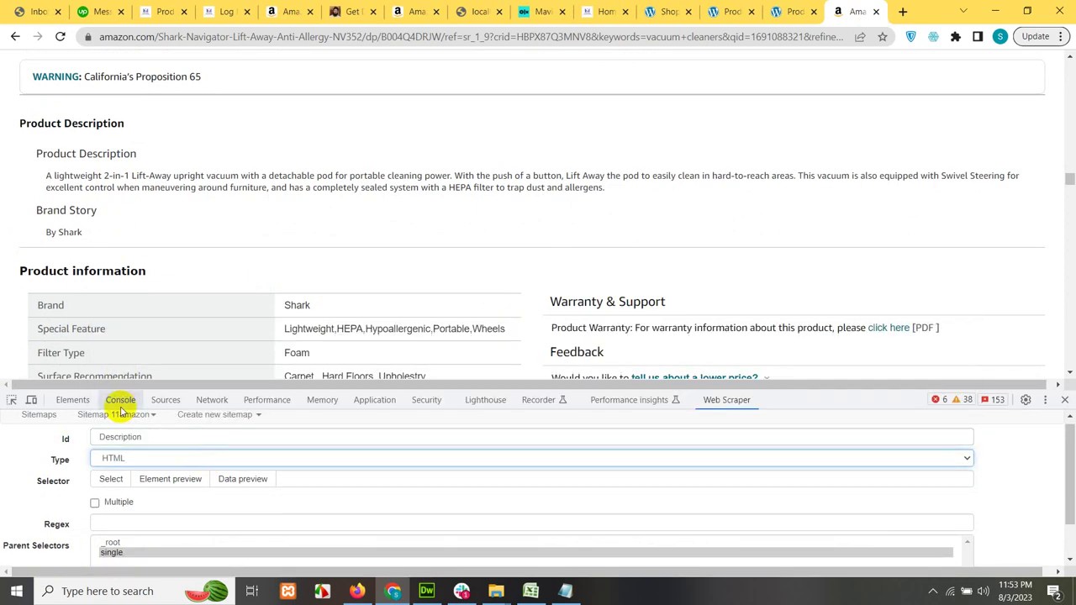
# Step: Pick the whole Product Description block as the Description element and save the selector
pyautogui.click(110, 479)
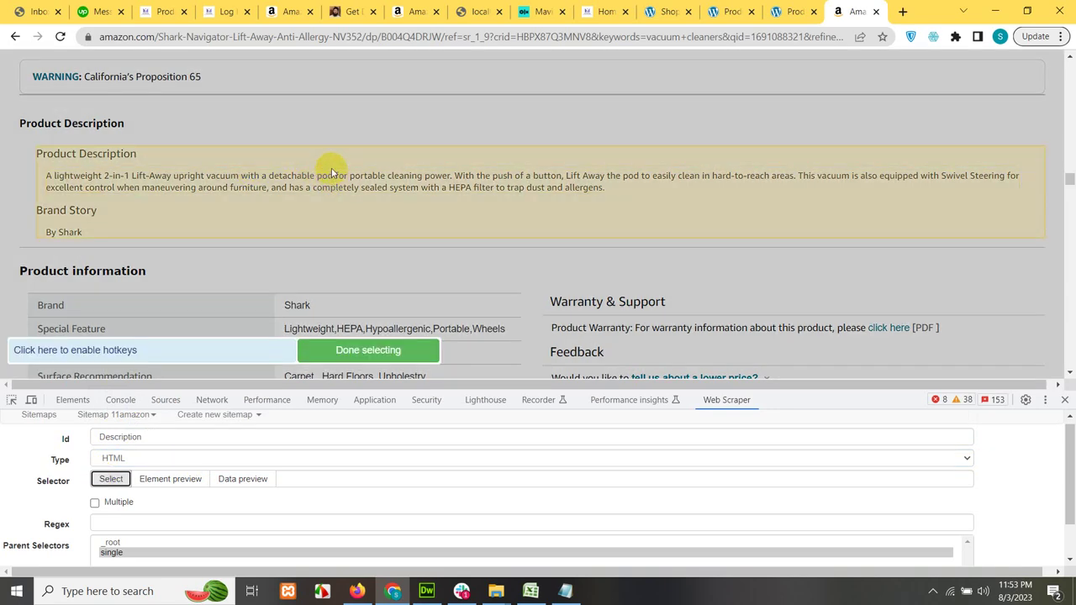
pyautogui.click(333, 173)
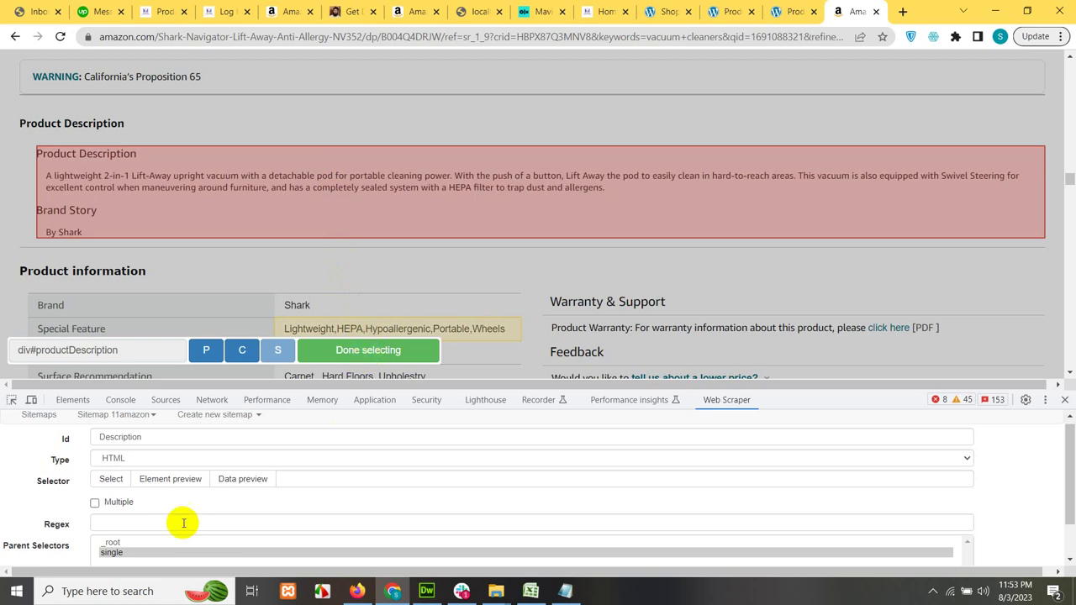
pyautogui.click(284, 485)
pyautogui.scroll(-1, 308, 502)
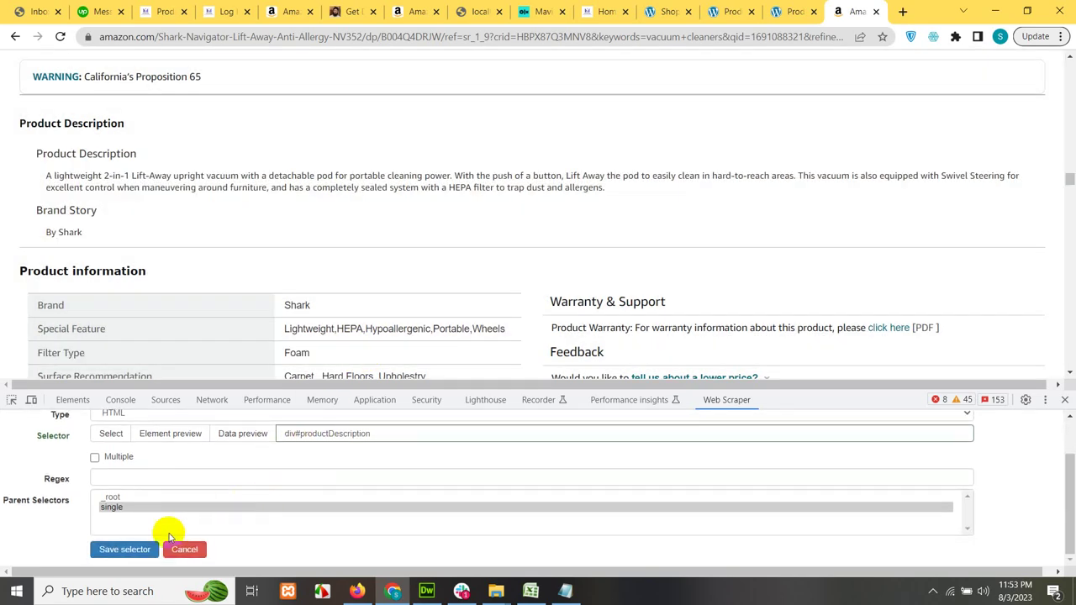
pyautogui.click(150, 548)
# Step: Add a Text selector under single with the id SKU for the ASIN in the product information table
pyautogui.scroll(-1, 456, 268)
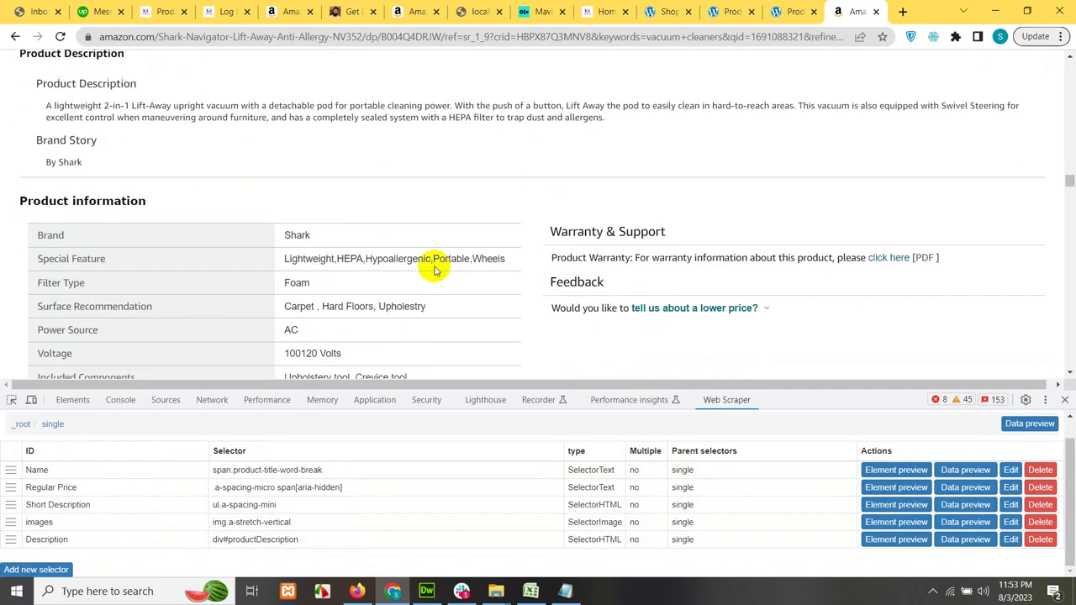
pyautogui.scroll(-2, 204, 317)
pyautogui.scroll(-2, 362, 333)
pyautogui.scroll(-3, 367, 339)
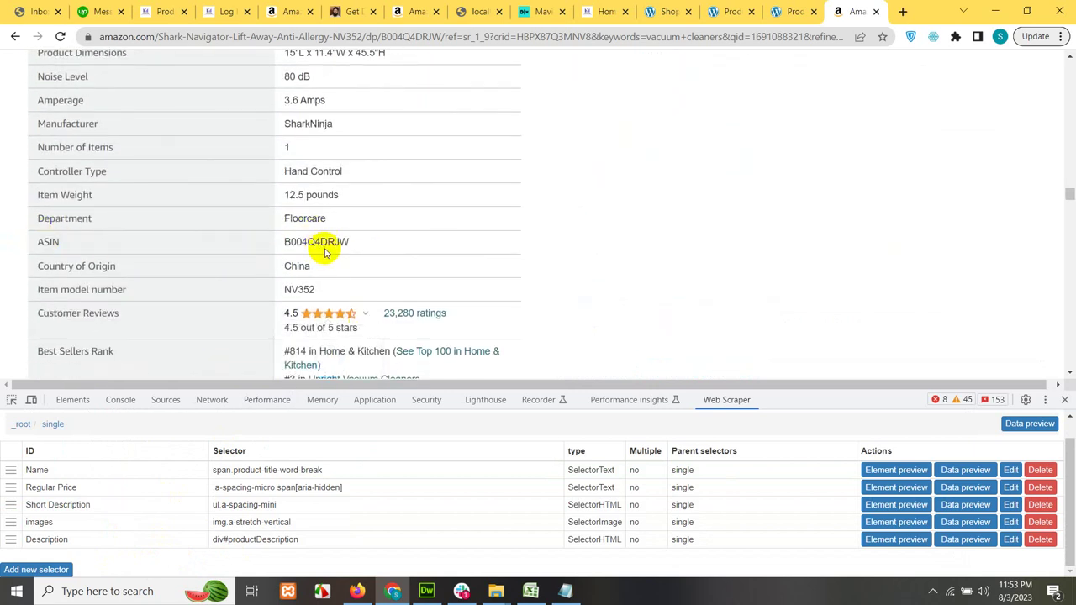
pyautogui.click(23, 569)
pyautogui.click(174, 420)
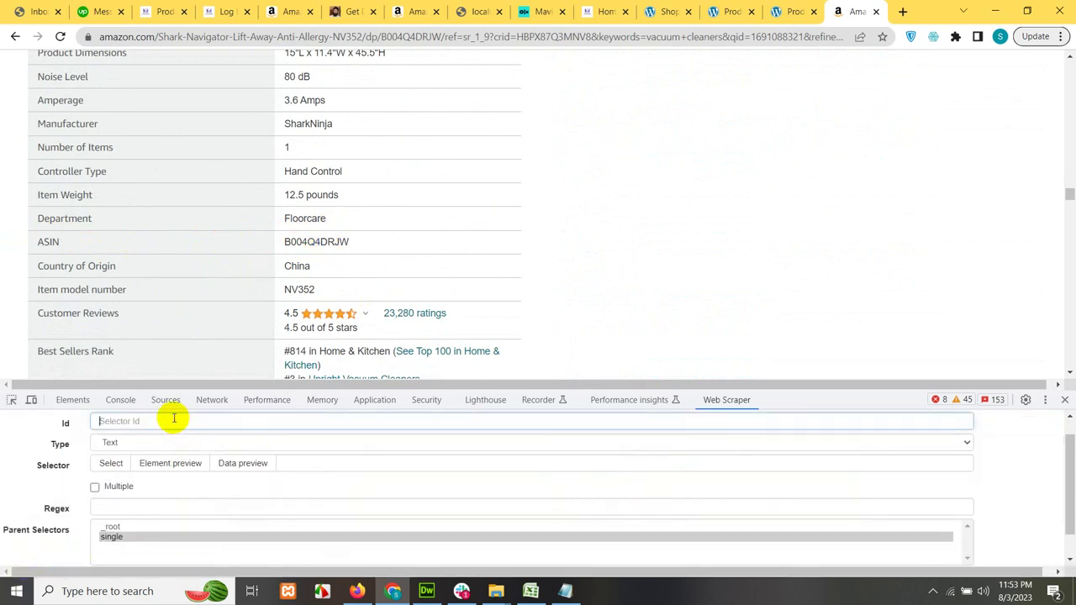
pyautogui.write('SKU')
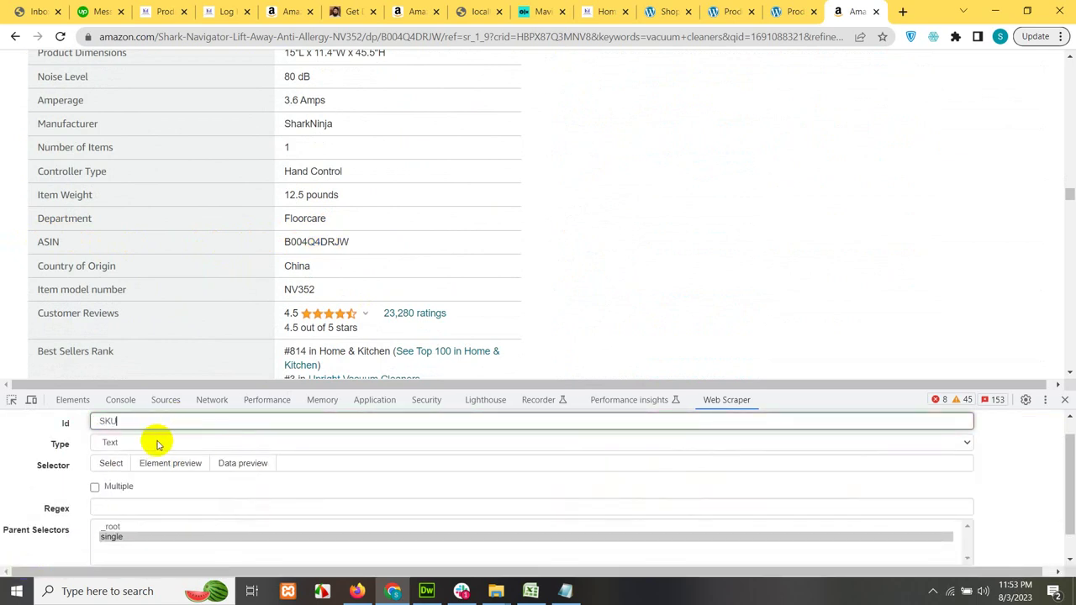
# Step: Pick the ASIN value in the product information table as the SKU element and save the selector
pyautogui.click(108, 463)
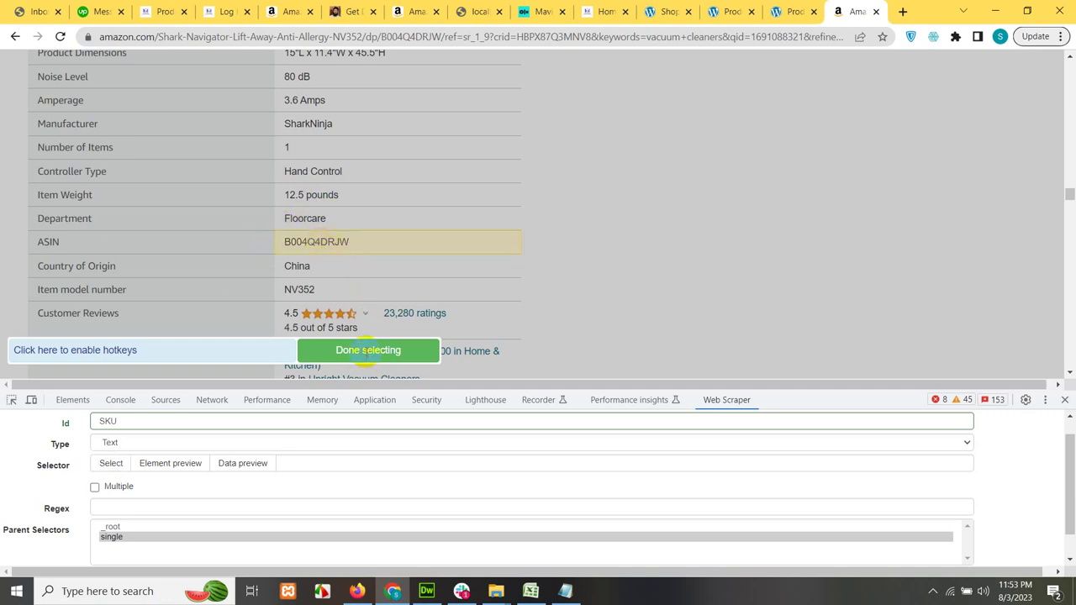
pyautogui.click(358, 353)
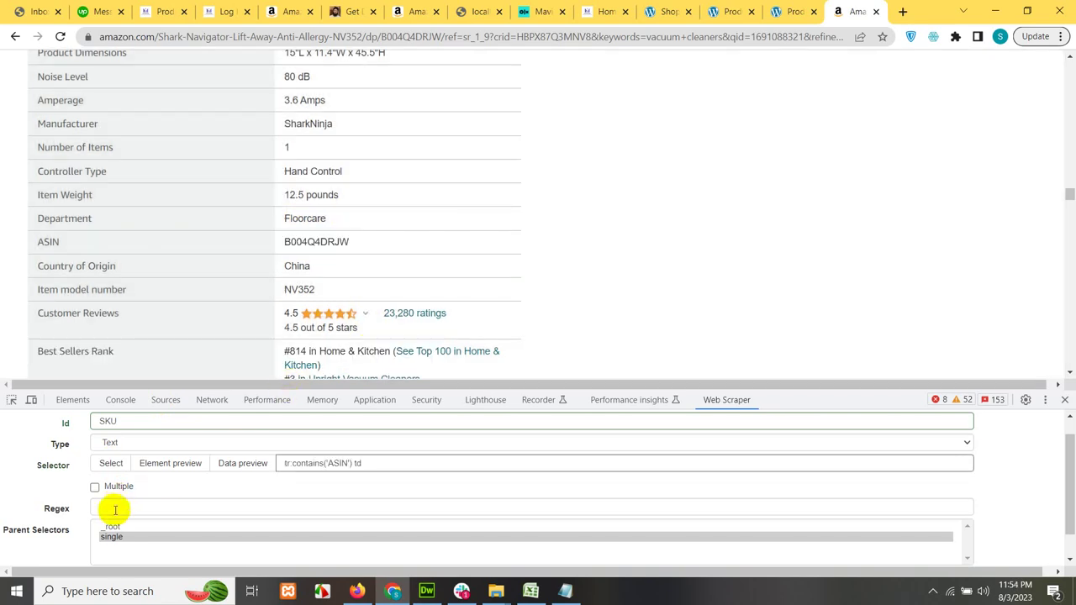
pyautogui.scroll(-1, 126, 530)
pyautogui.click(139, 547)
# Step: Add a Text selector under single with the id Brand for the brand row in the product information table
pyautogui.scroll(2, 450, 284)
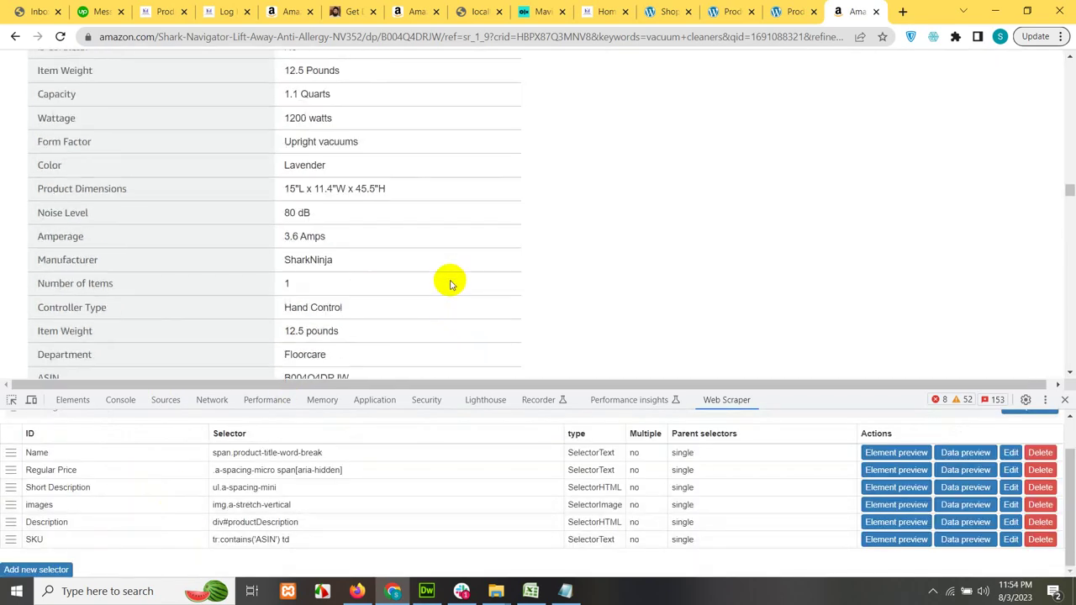
pyautogui.scroll(3, 450, 284)
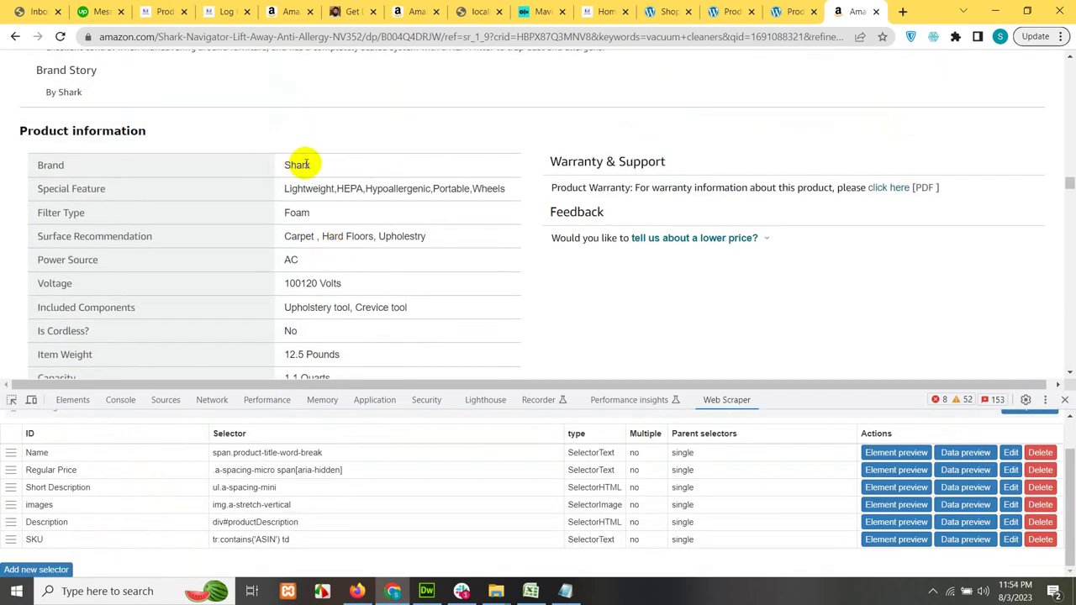
pyautogui.click(44, 569)
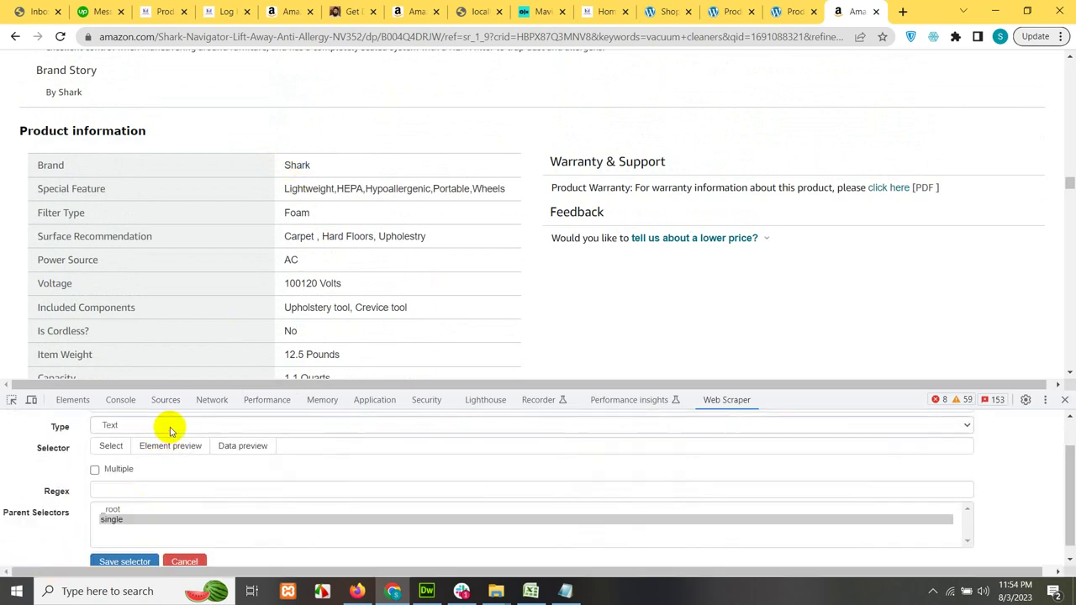
pyautogui.scroll(1, 170, 431)
pyautogui.click(154, 447)
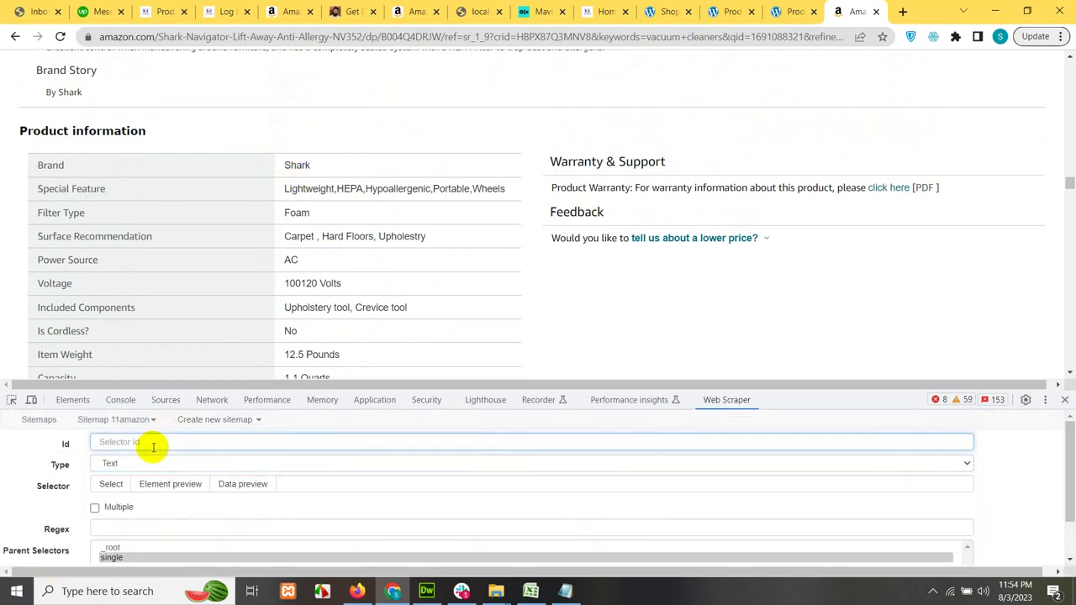
pyautogui.write('Brand')
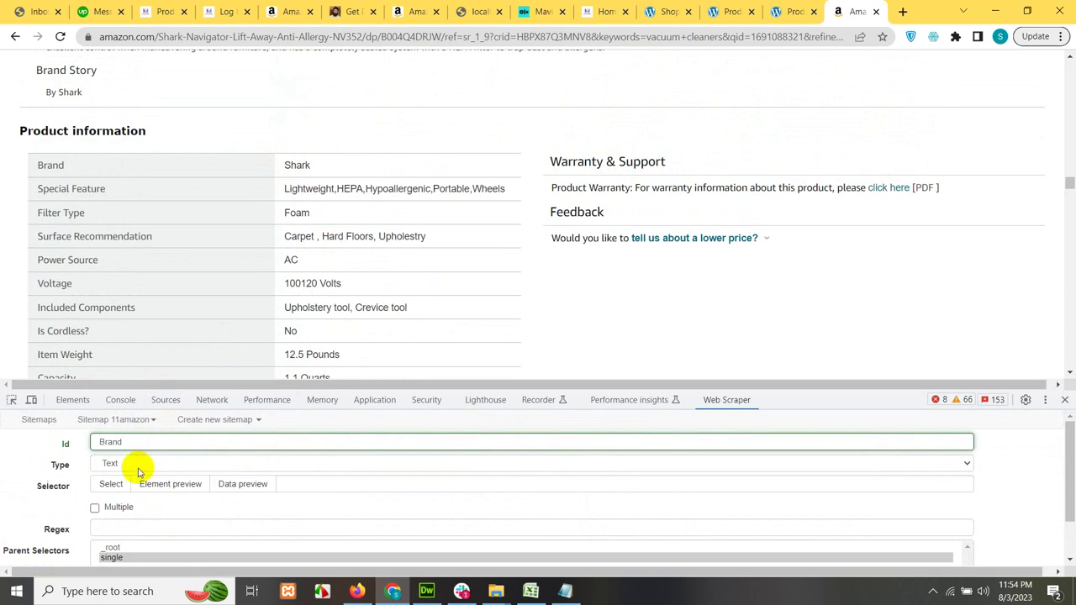
# Step: Pick the Brand value in the product information table as the Brand element and save the selector
pyautogui.click(111, 484)
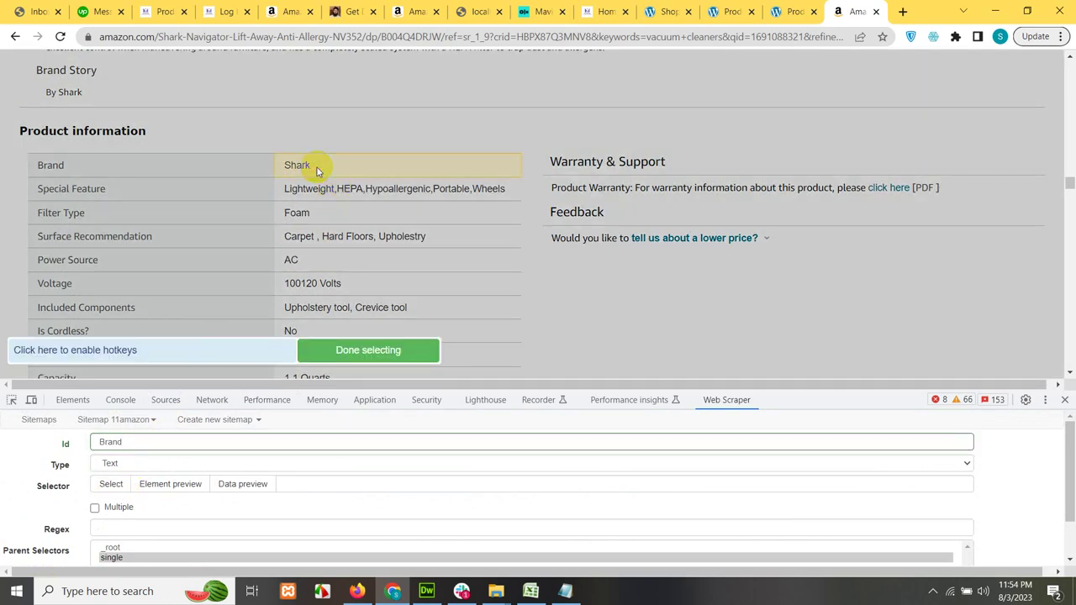
pyautogui.click(346, 335)
pyautogui.click(349, 350)
pyautogui.scroll(-3, 21, 522)
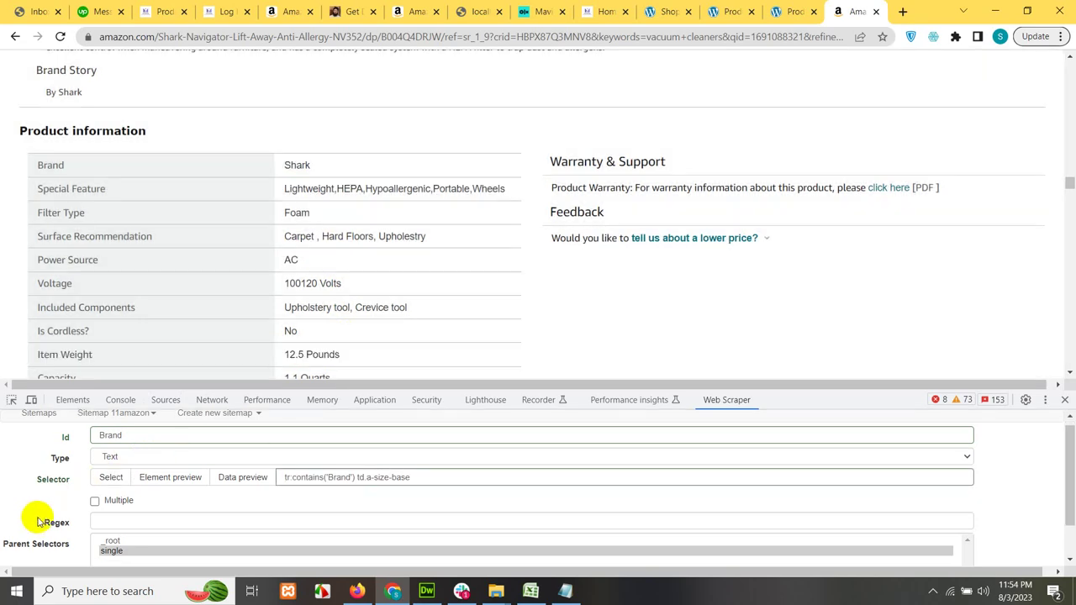
pyautogui.click(109, 552)
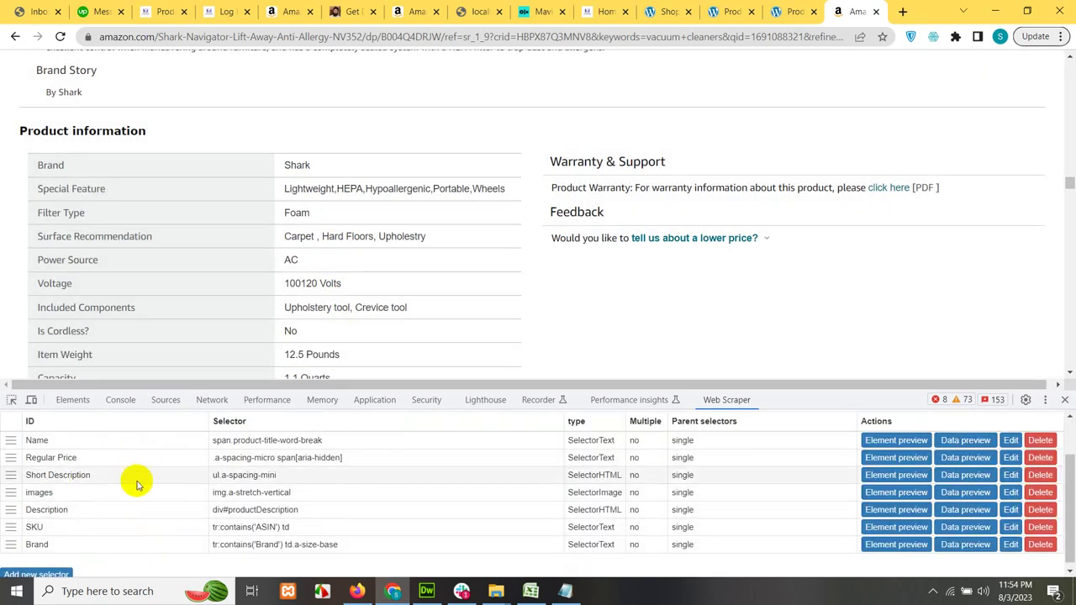
# Step: Start scraping the 11amazon sitemap with the preset scraping settings
pyautogui.scroll(2, 159, 488)
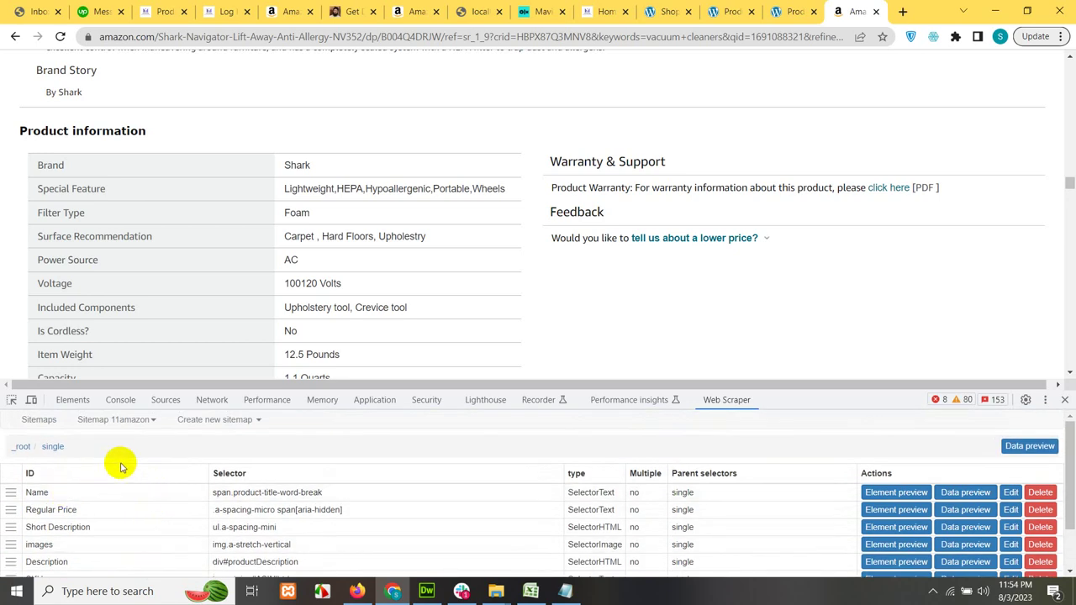
pyautogui.click(101, 422)
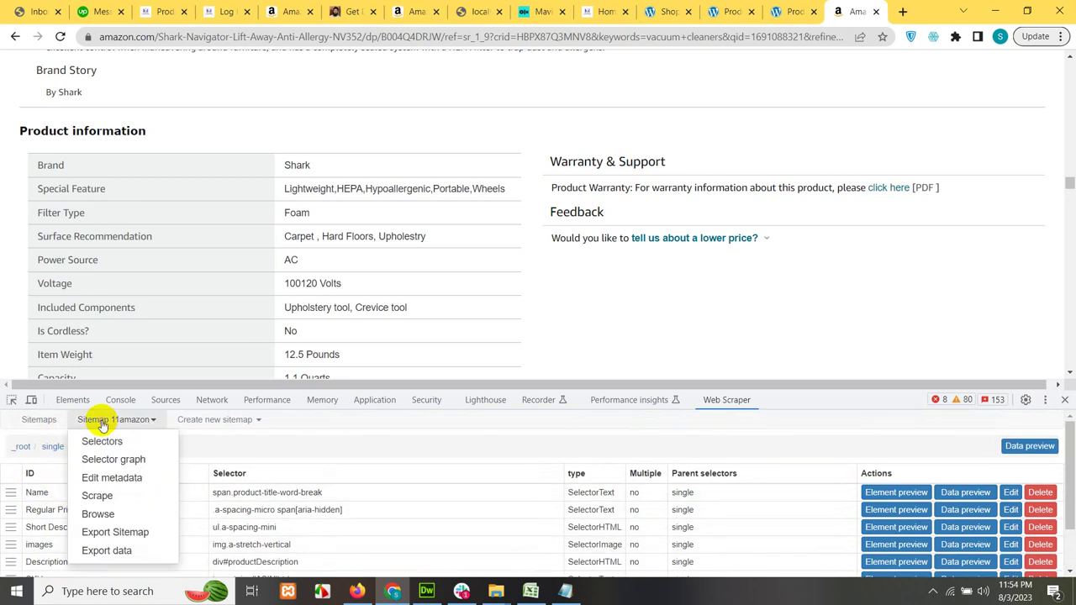
pyautogui.click(94, 495)
pyautogui.click(117, 509)
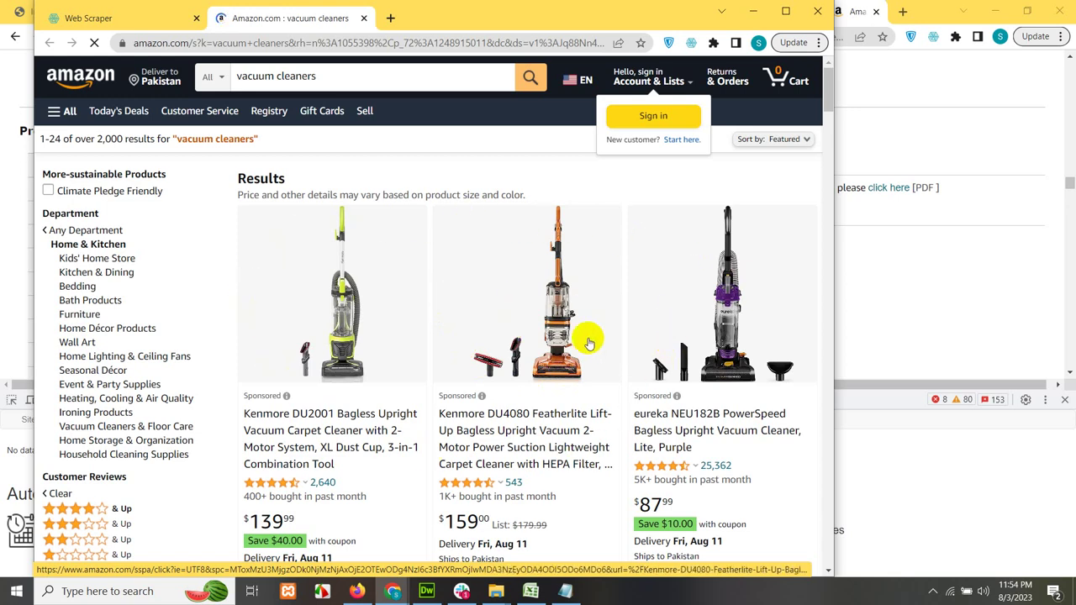
# Step: Check the scraper's pop-up window while it loads product pages and return to the main browser window
pyautogui.click(584, 297)
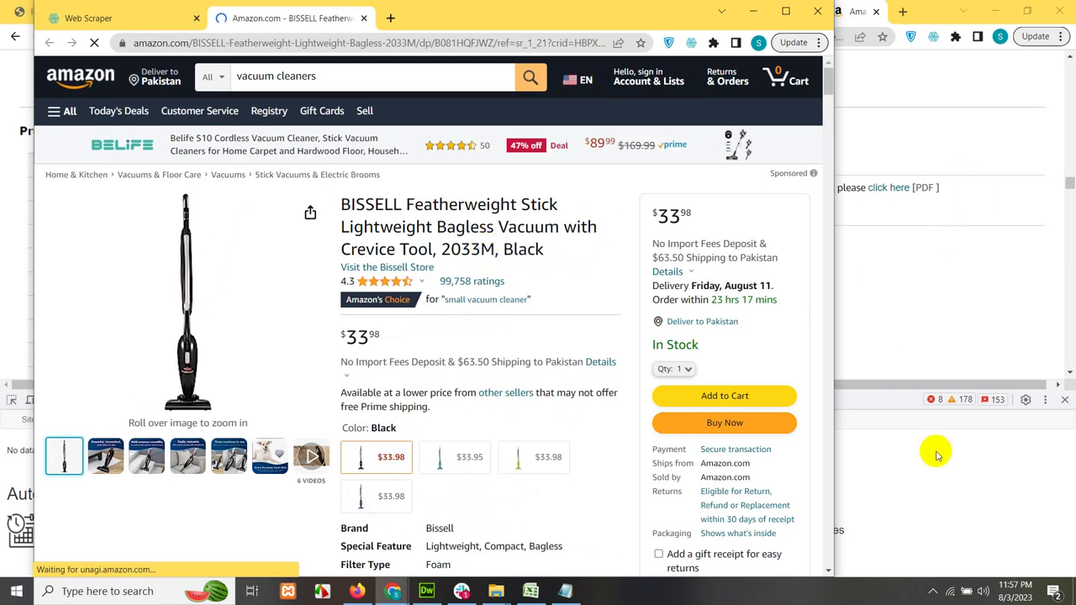
pyautogui.click(934, 450)
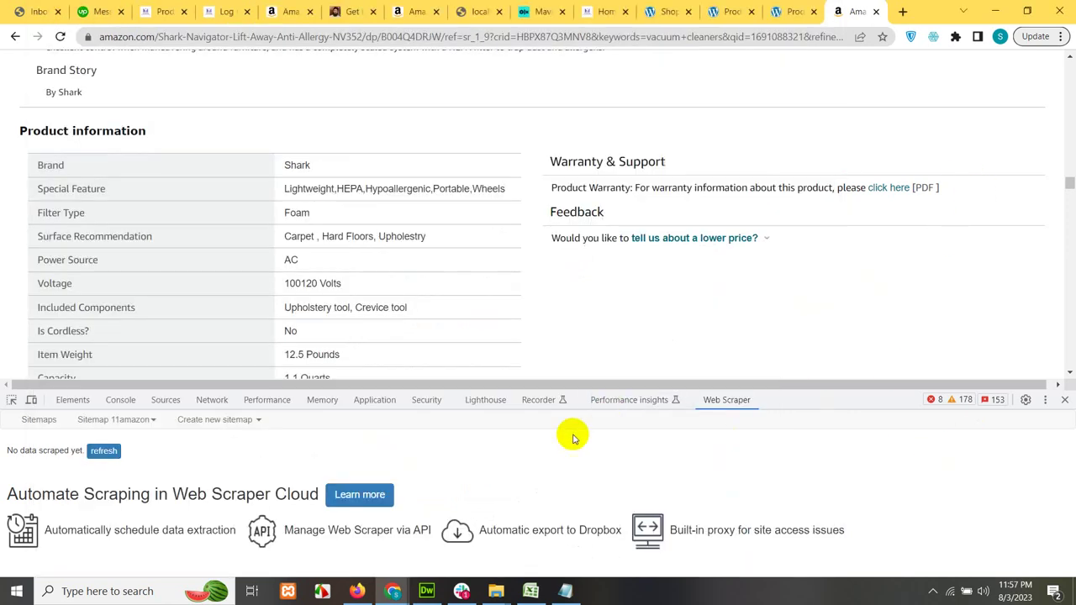
pyautogui.click(116, 422)
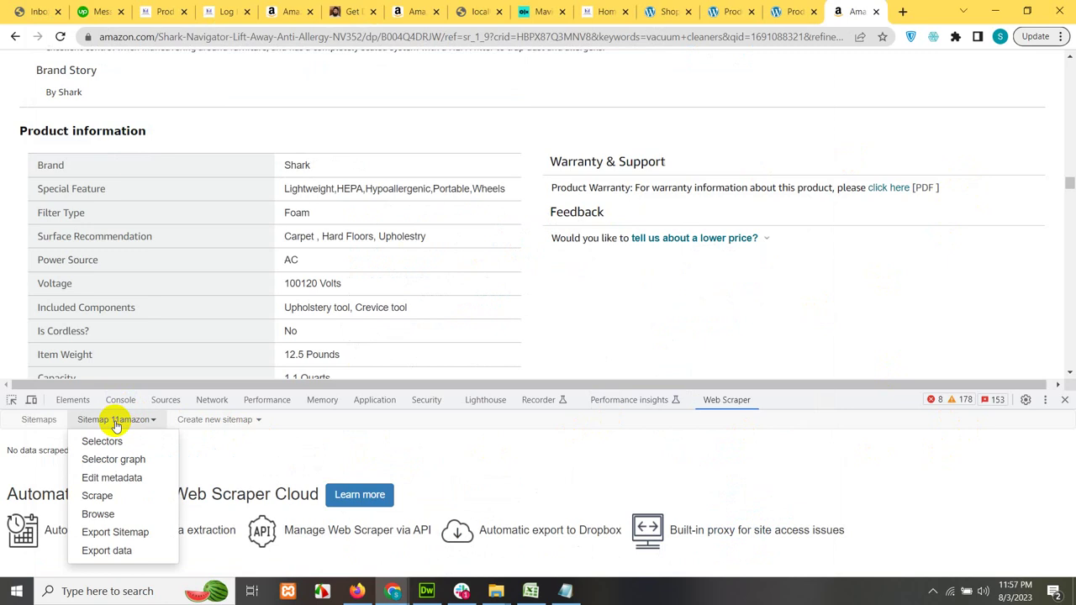
pyautogui.moveTo(392, 591)
pyautogui.click(468, 547)
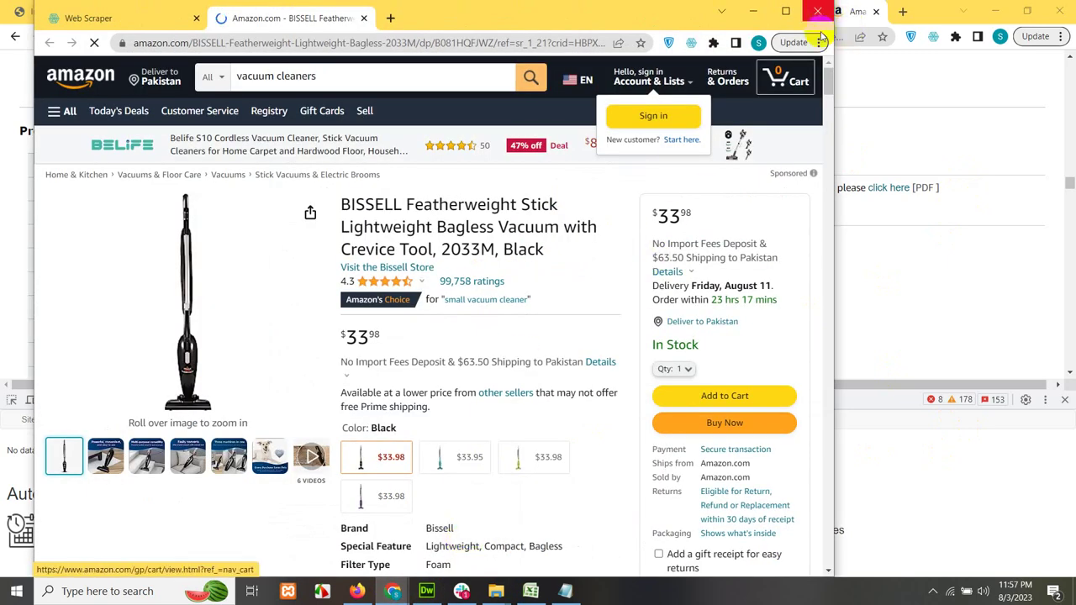
pyautogui.click(908, 476)
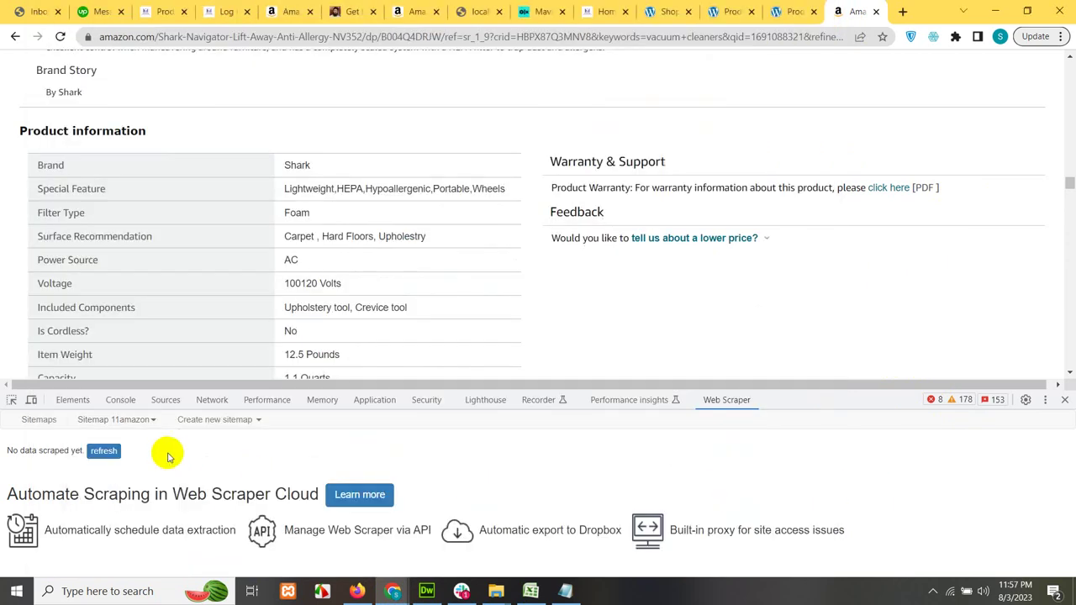
# Step: Export the scraped data of the 11amazon sitemap as CSV and open 11amazon.csv in Excel
pyautogui.click(141, 418)
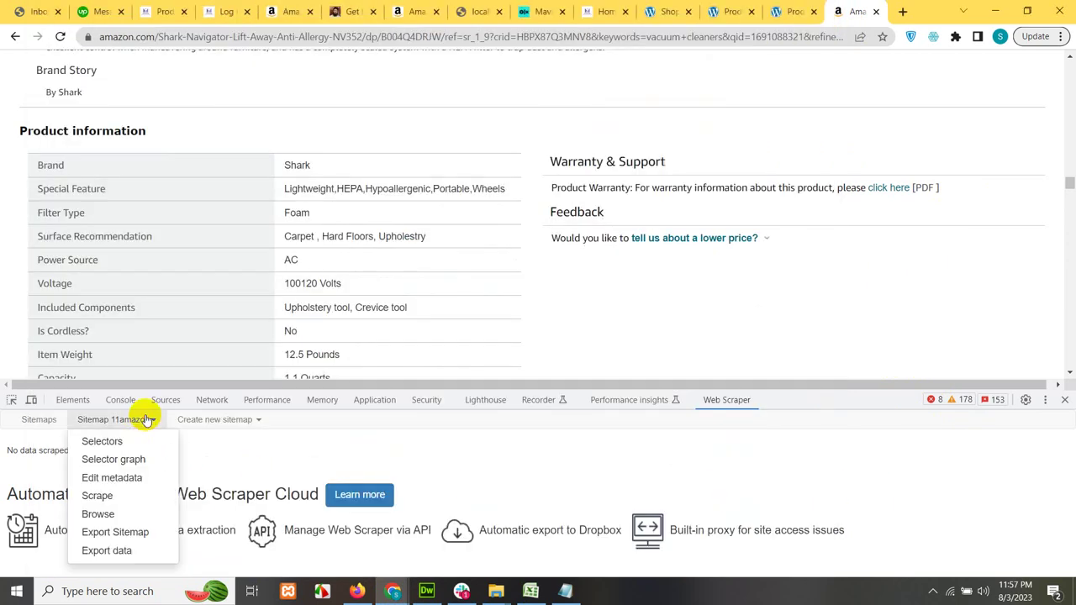
pyautogui.click(135, 551)
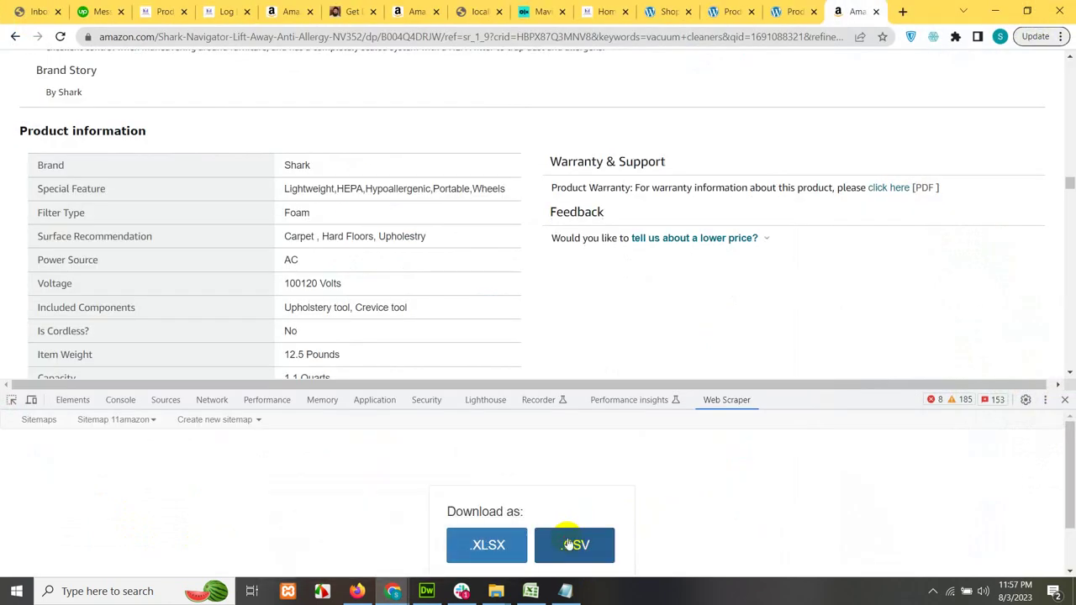
pyautogui.click(569, 545)
pyautogui.click(65, 555)
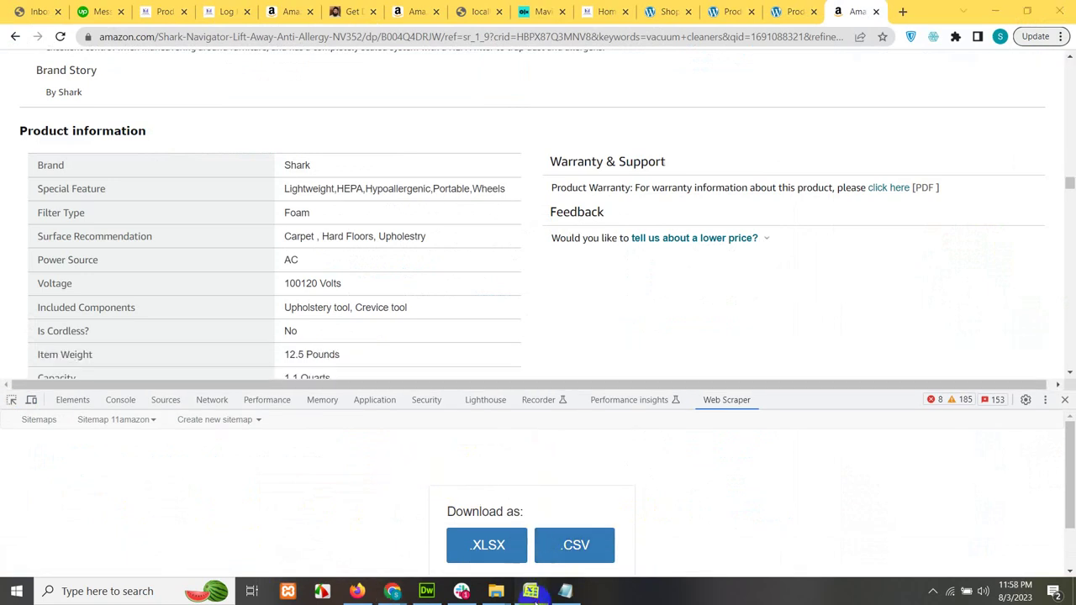
pyautogui.moveTo(538, 591)
pyautogui.click(586, 538)
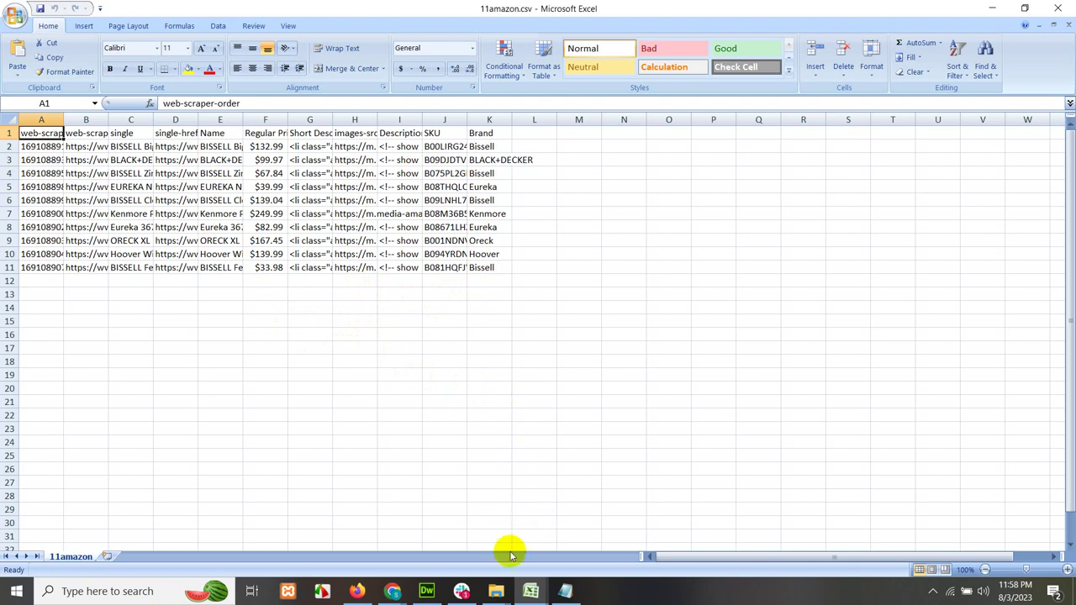
# Step: Close the scraper's pop-up browser window and return to 11amazon.csv in Excel
pyautogui.moveTo(395, 593)
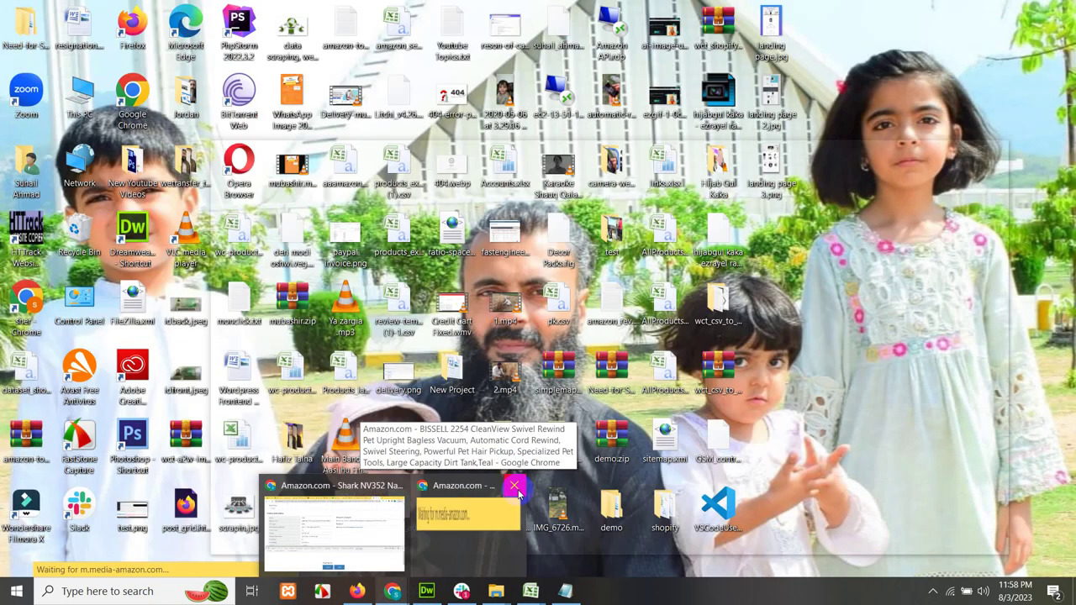
pyautogui.click(514, 486)
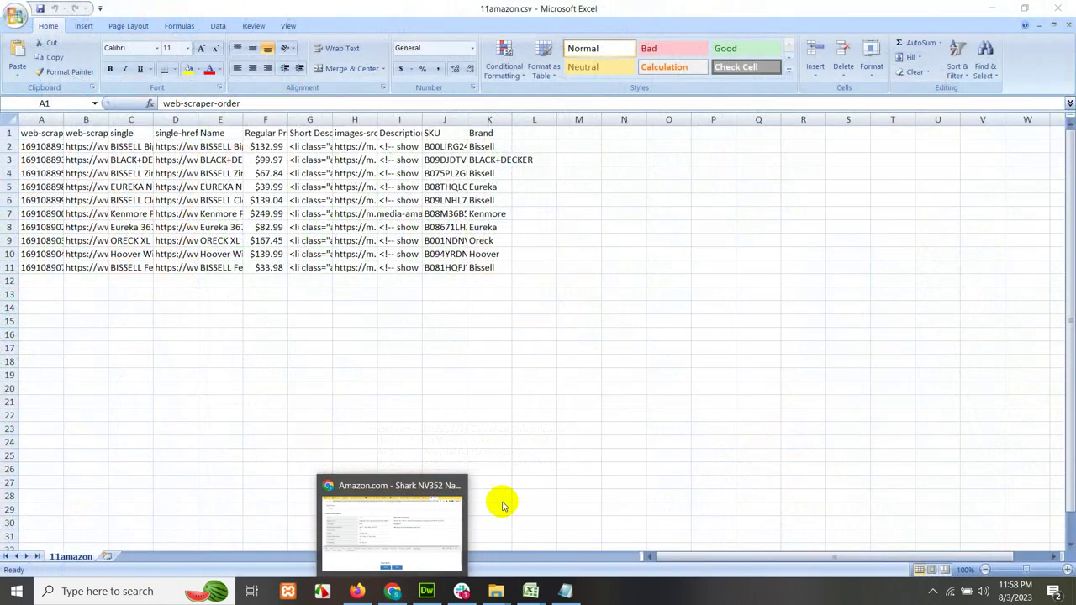
pyautogui.click(403, 533)
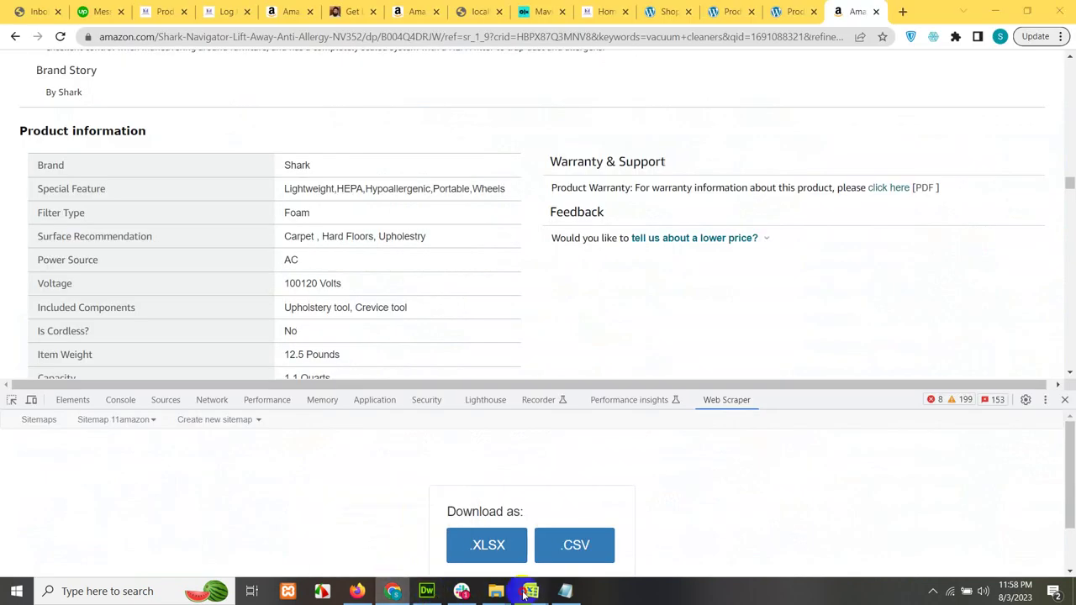
pyautogui.click(587, 528)
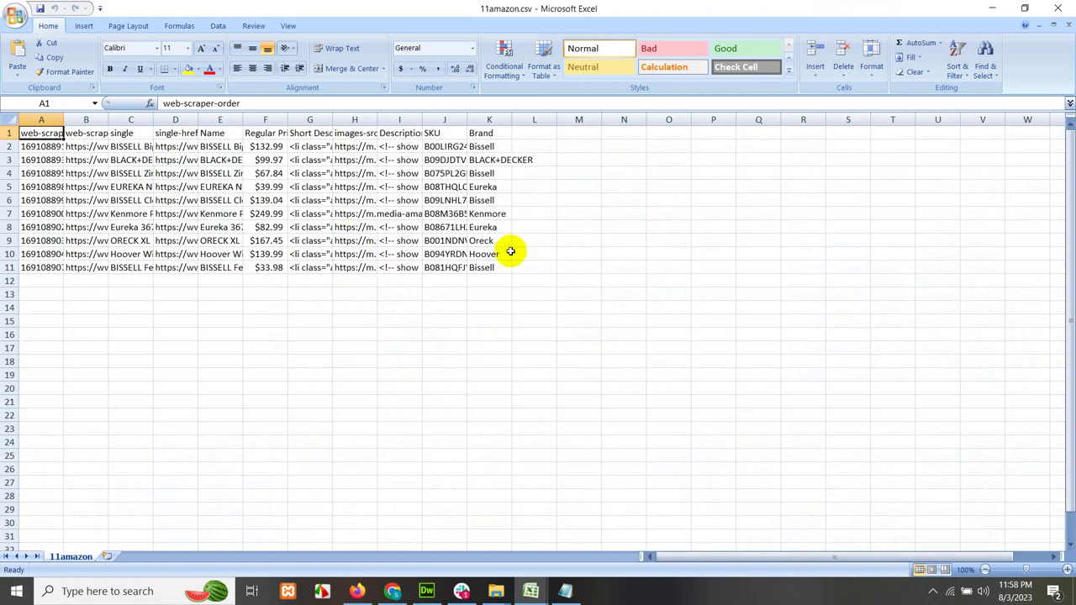
# Step: Widen the Brand column and add the header affiliate_url in cell L1
pyautogui.moveTo(511, 120); pyautogui.dragTo(572, 124)
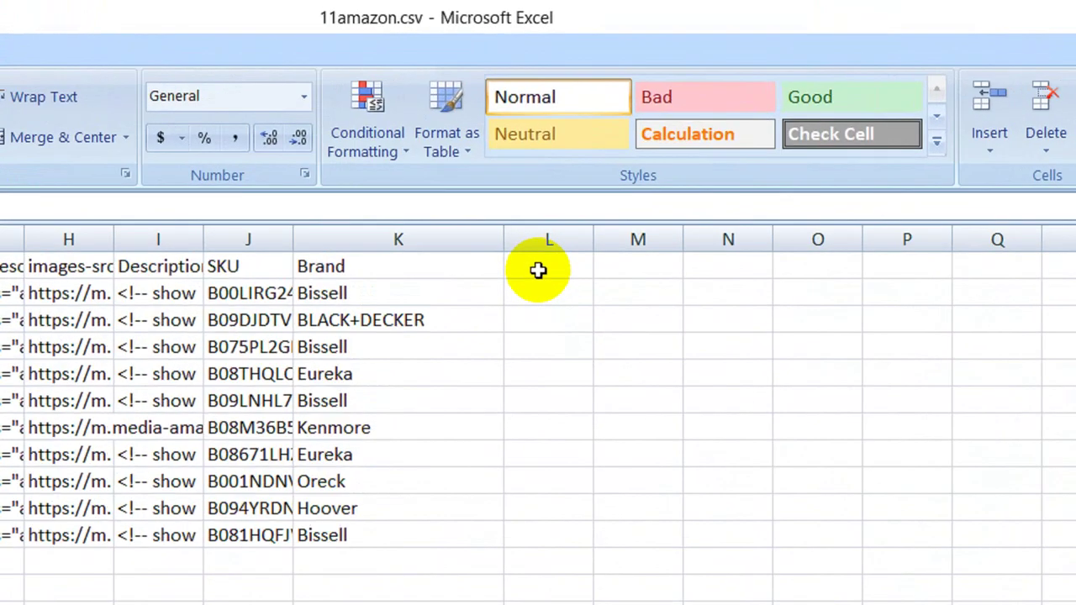
pyautogui.click(589, 134)
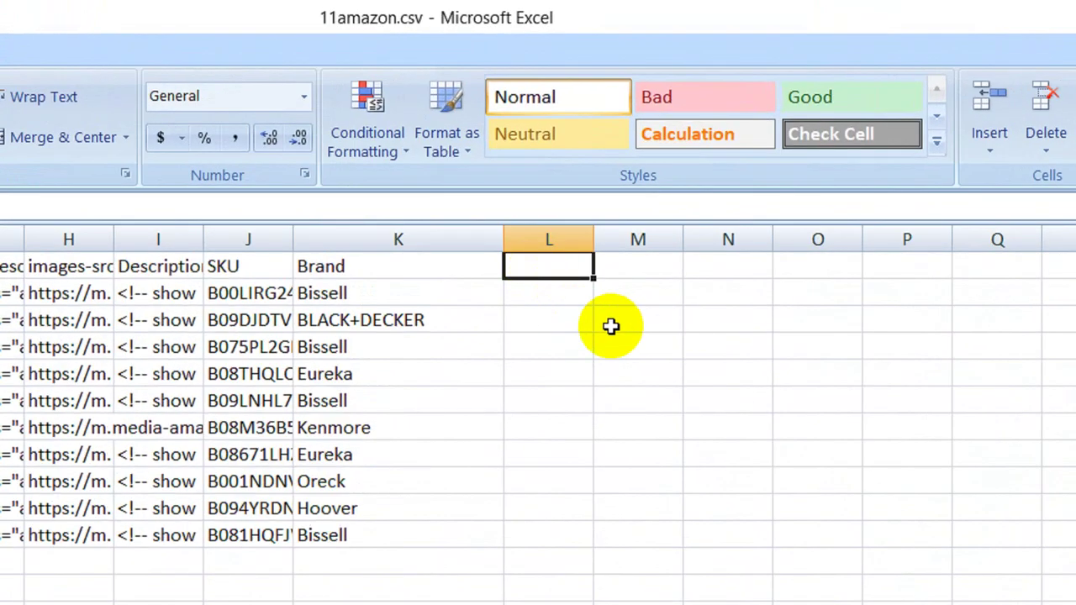
pyautogui.write('affiliate_url')
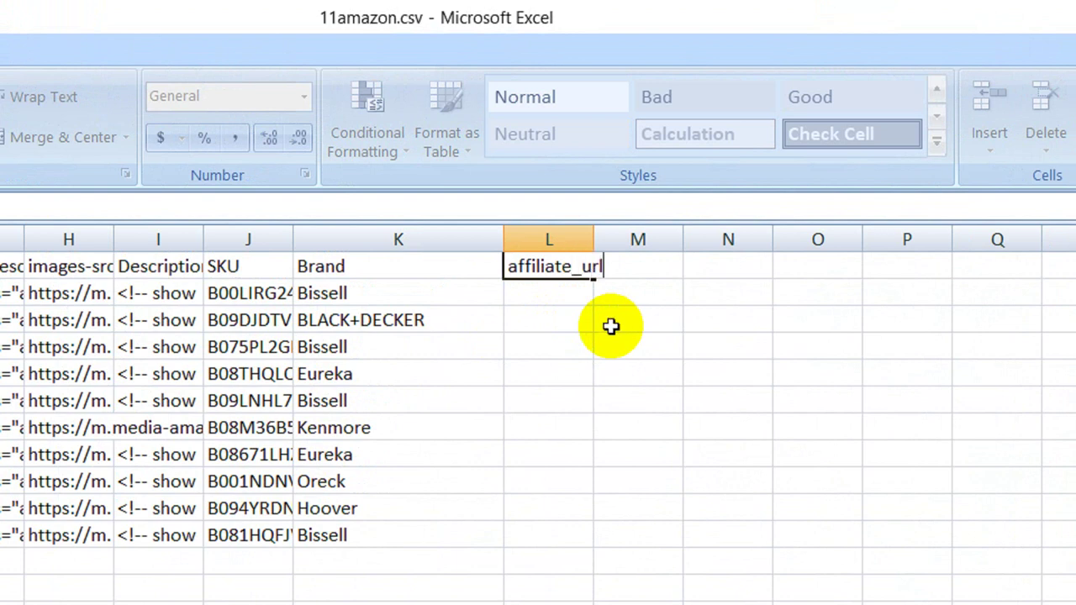
pyautogui.press('Return')
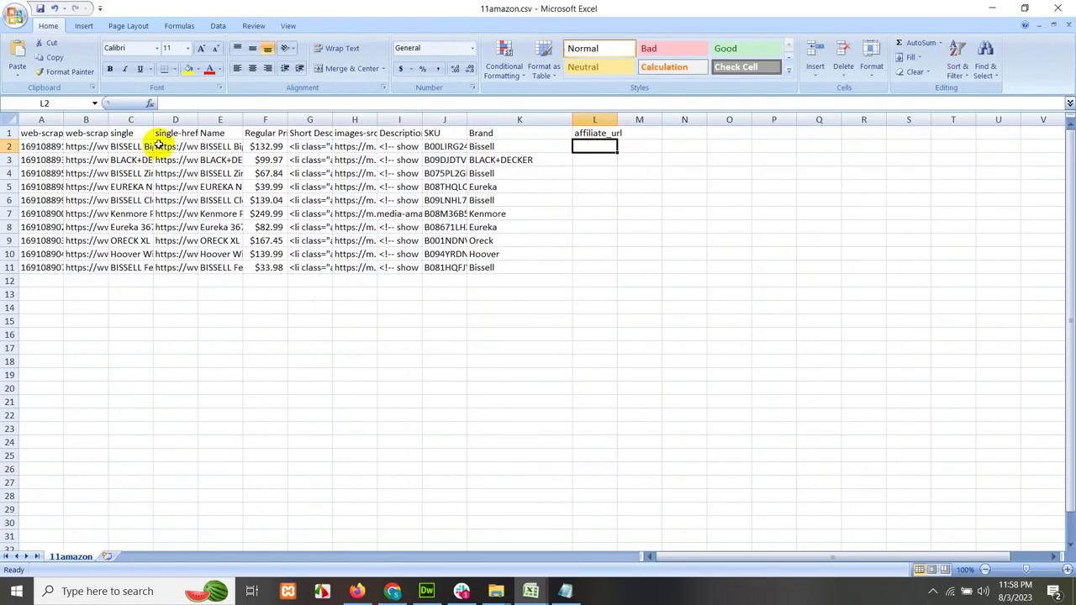
# Step: Examine the links in B2 and D2, checking how the single-href product URL ends
pyautogui.click(163, 145)
pyautogui.click(95, 144)
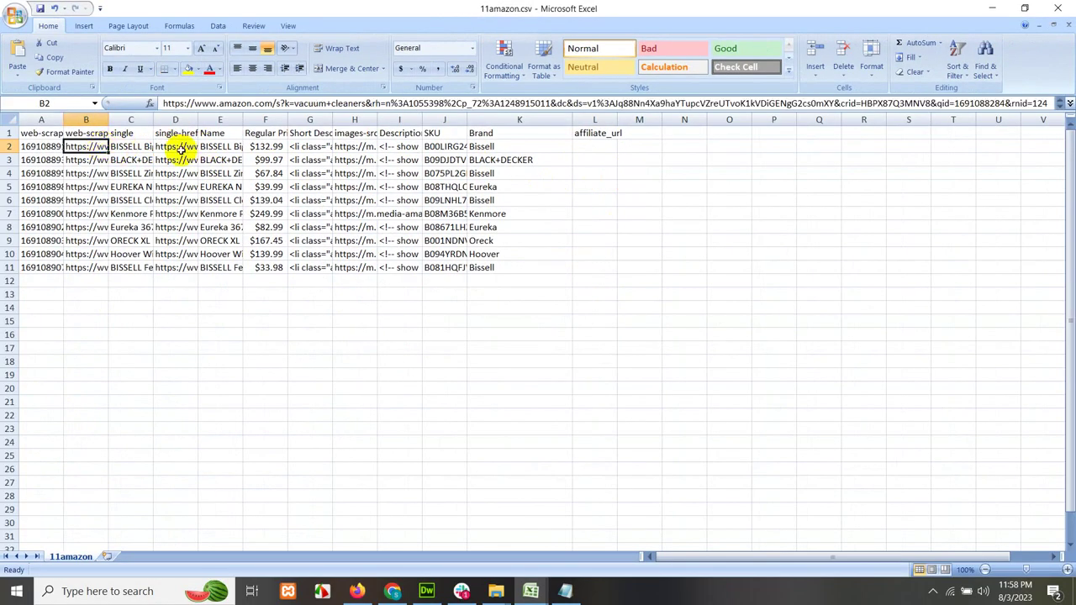
pyautogui.click(176, 147)
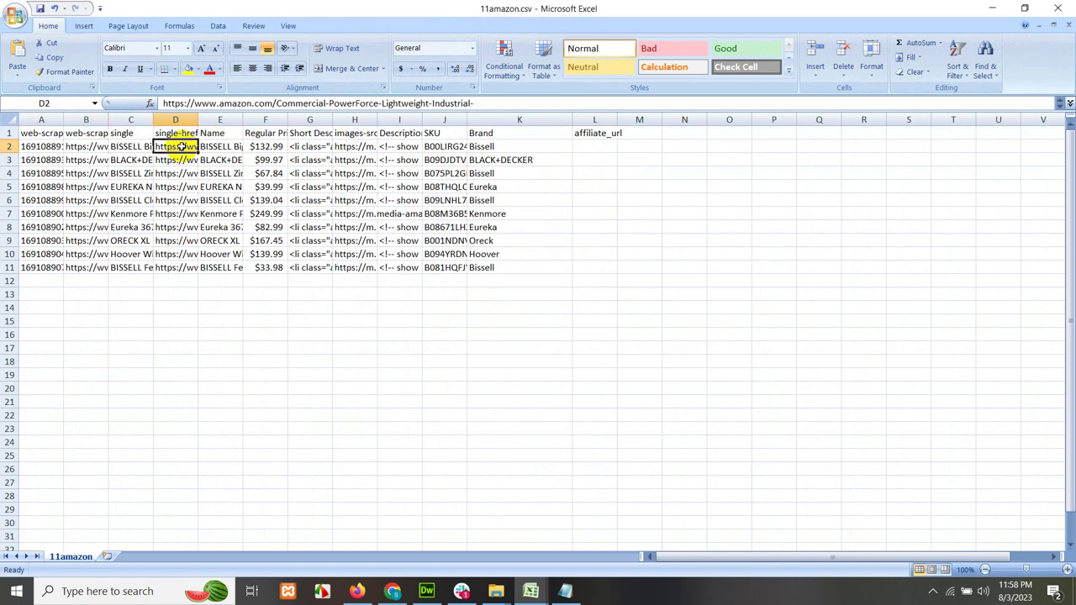
pyautogui.click(492, 104)
pyautogui.press('End')
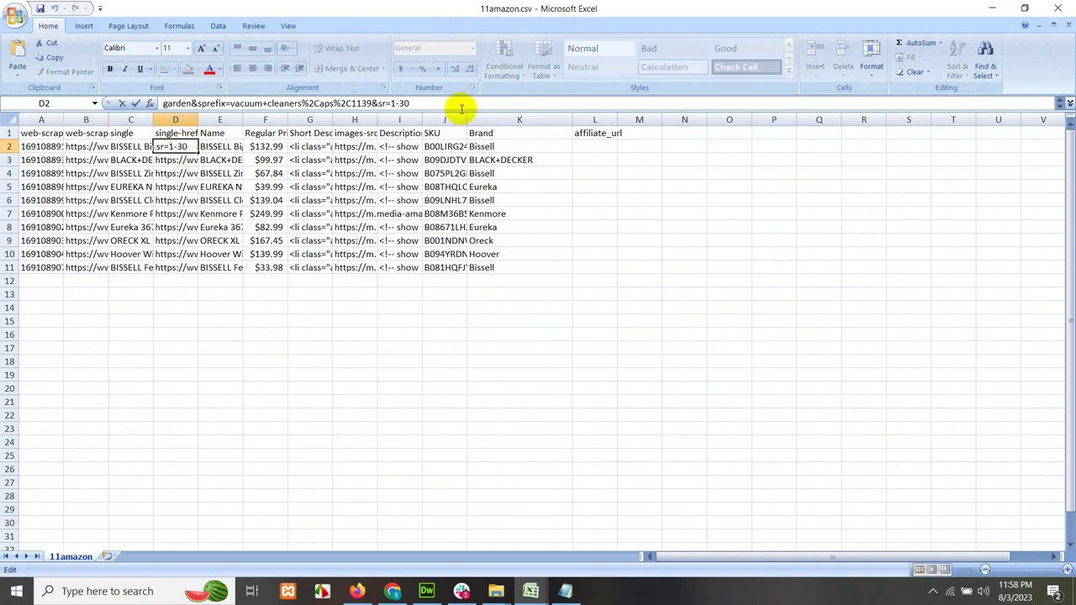
pyautogui.press('Escape')
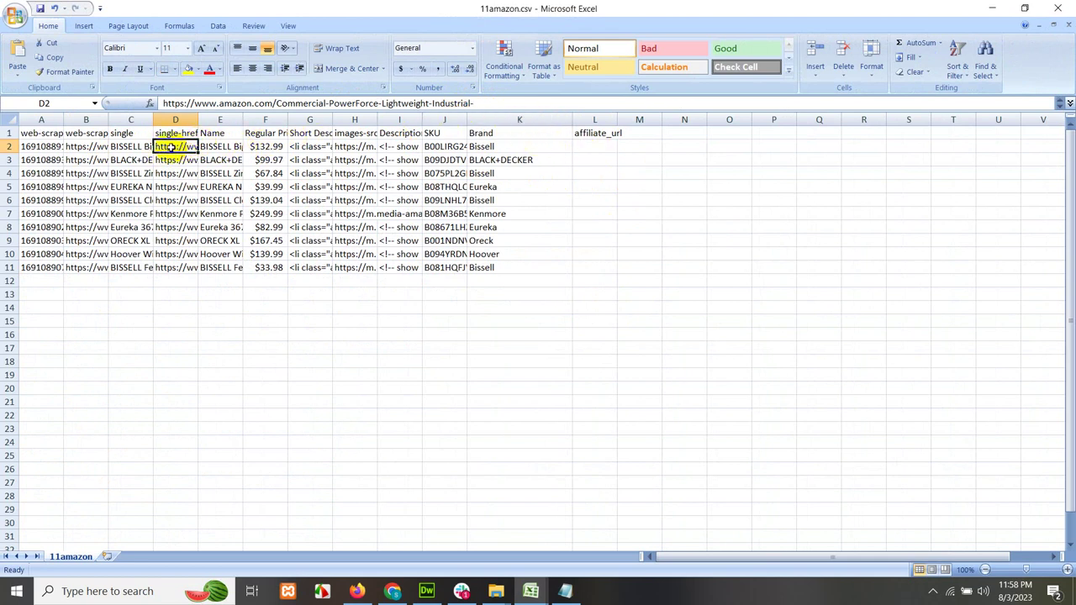
# Step: Enter the formula =D2&"&tag=saazawazcom-20" in cell L2 to build the first product's affiliate link
pyautogui.click(596, 146)
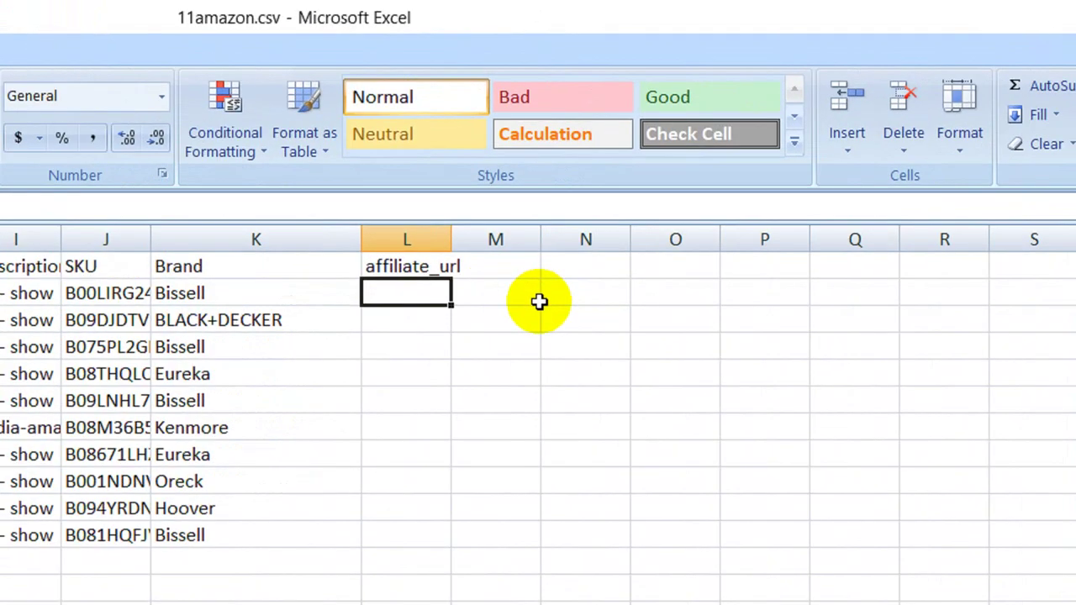
pyautogui.write('=')
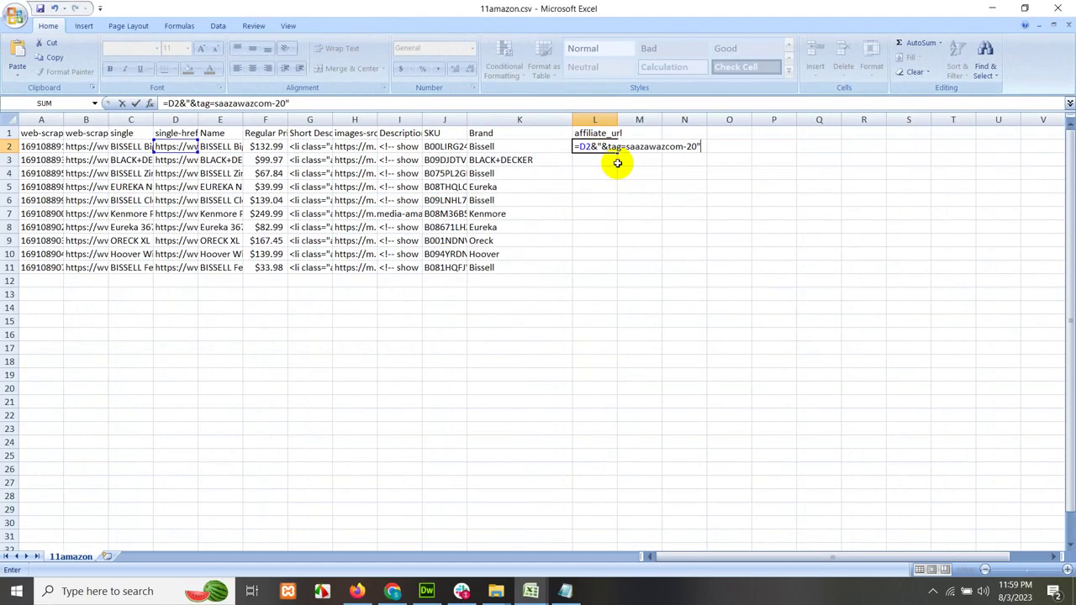
pyautogui.press('Return')
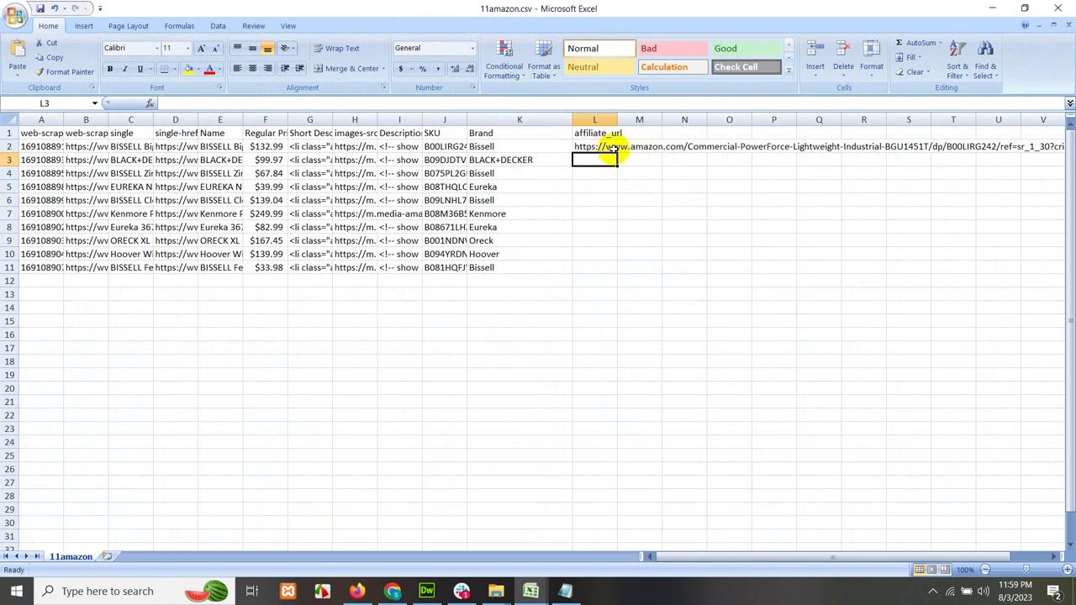
# Step: Fill the affiliate link formula from L2 down to L11 and replace column L's formulas with their plain values
pyautogui.click(603, 150)
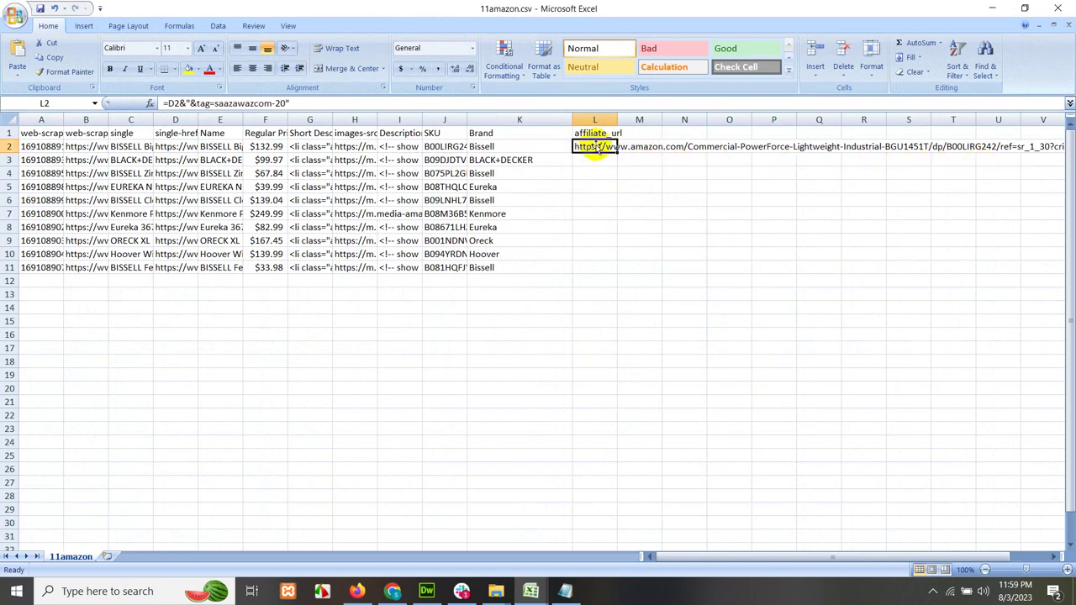
pyautogui.moveTo(617, 153); pyautogui.dragTo(613, 274)
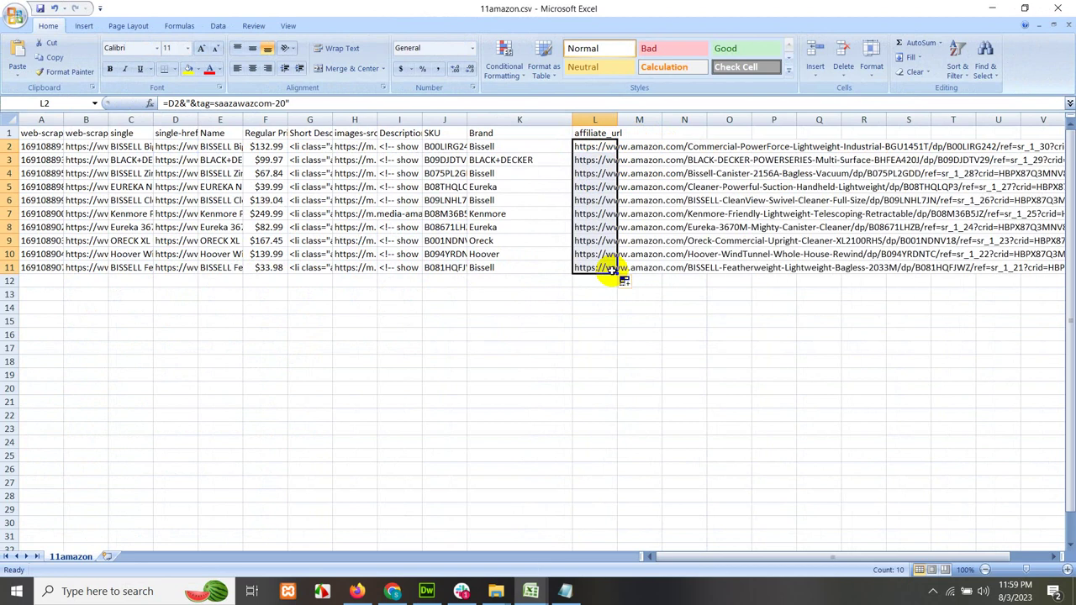
pyautogui.click(598, 119)
pyautogui.rightClick(599, 120)
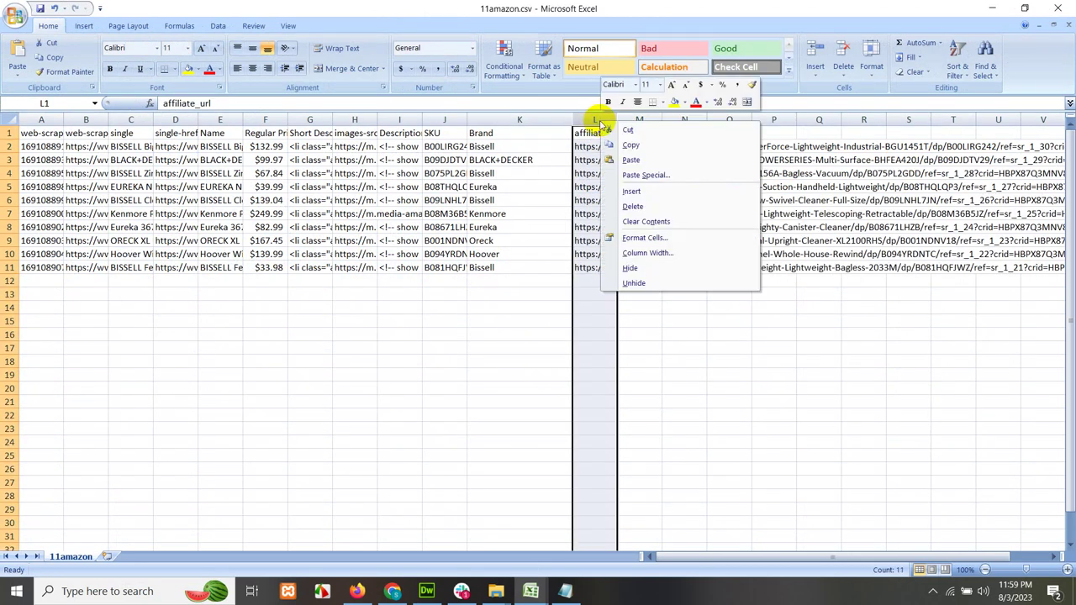
pyautogui.rightClick(587, 119)
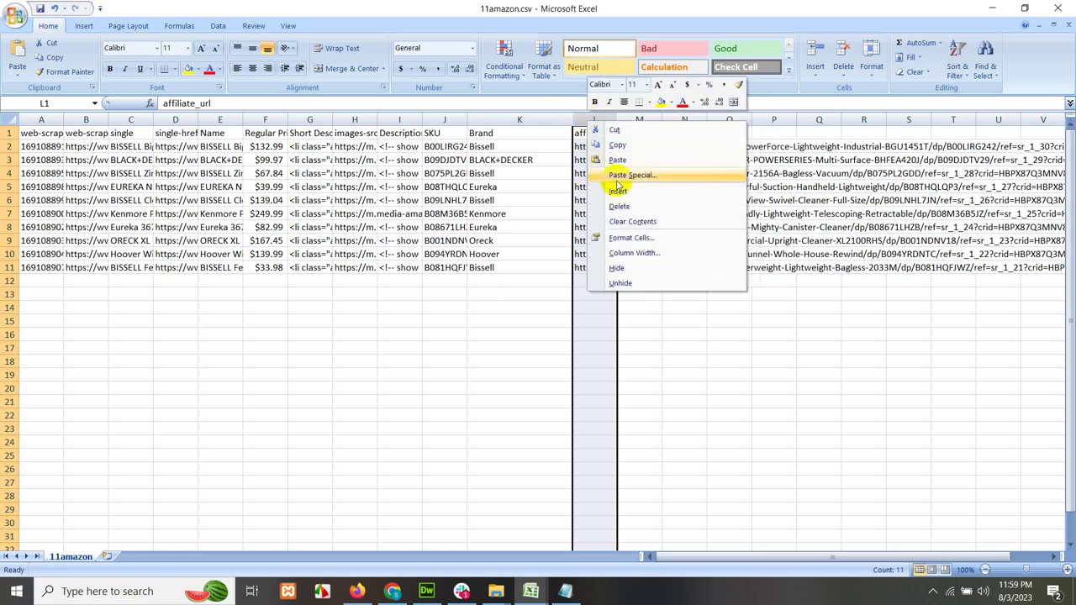
pyautogui.click(618, 147)
pyautogui.rightClick(600, 118)
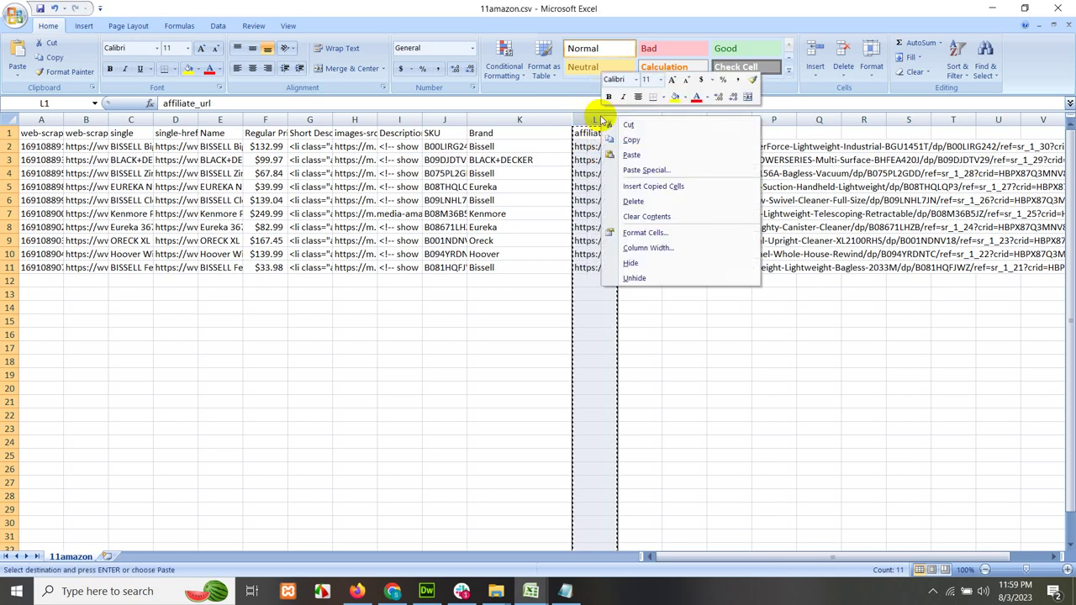
pyautogui.click(624, 172)
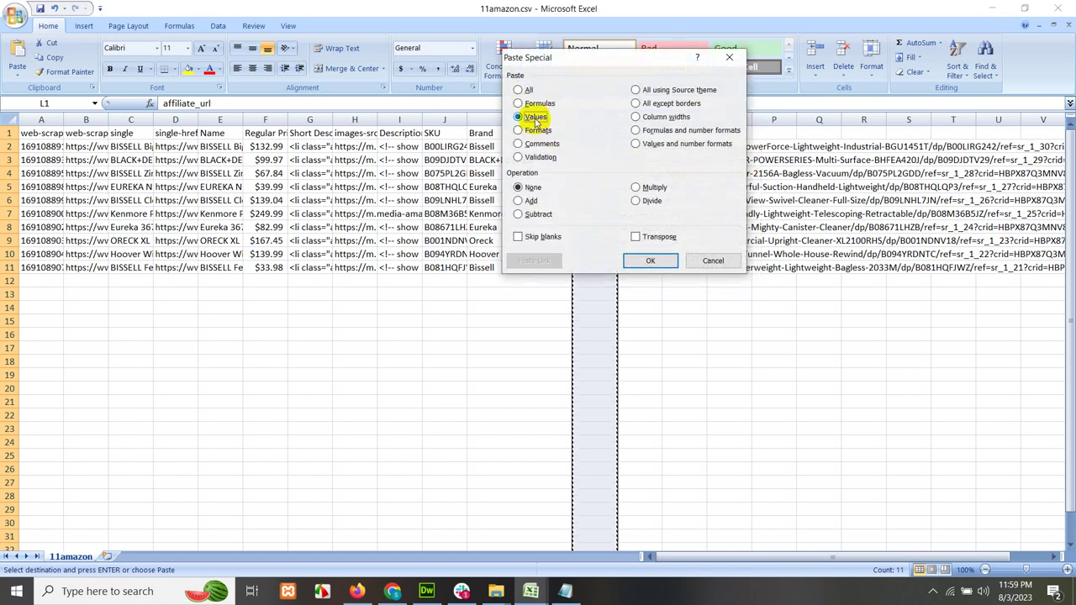
pyautogui.click(660, 262)
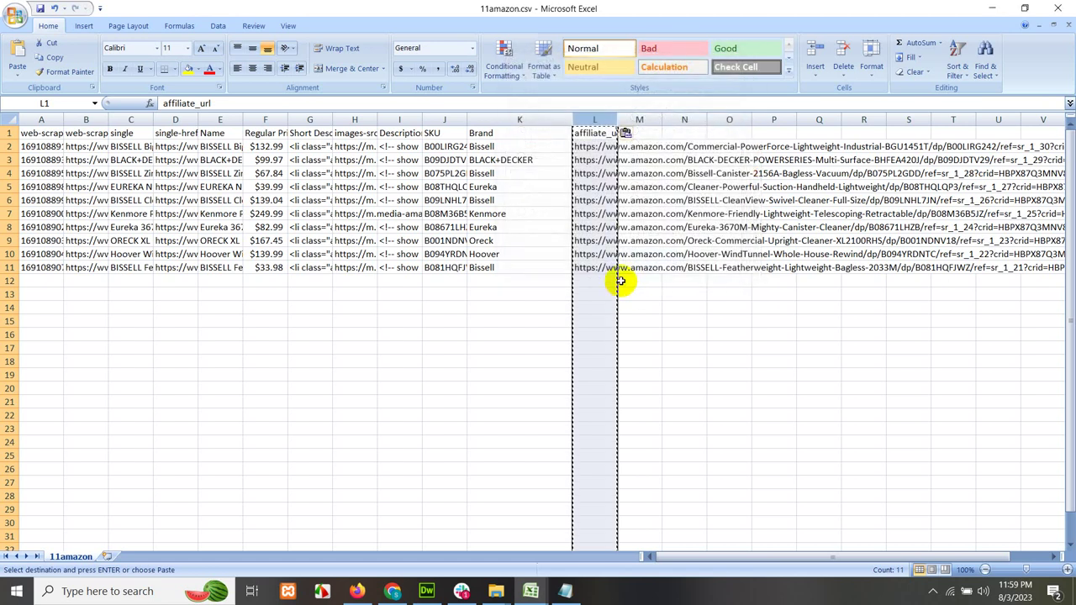
# Step: Check the full URL in cell L3, examining the affiliate tag at its end
pyautogui.click(596, 162)
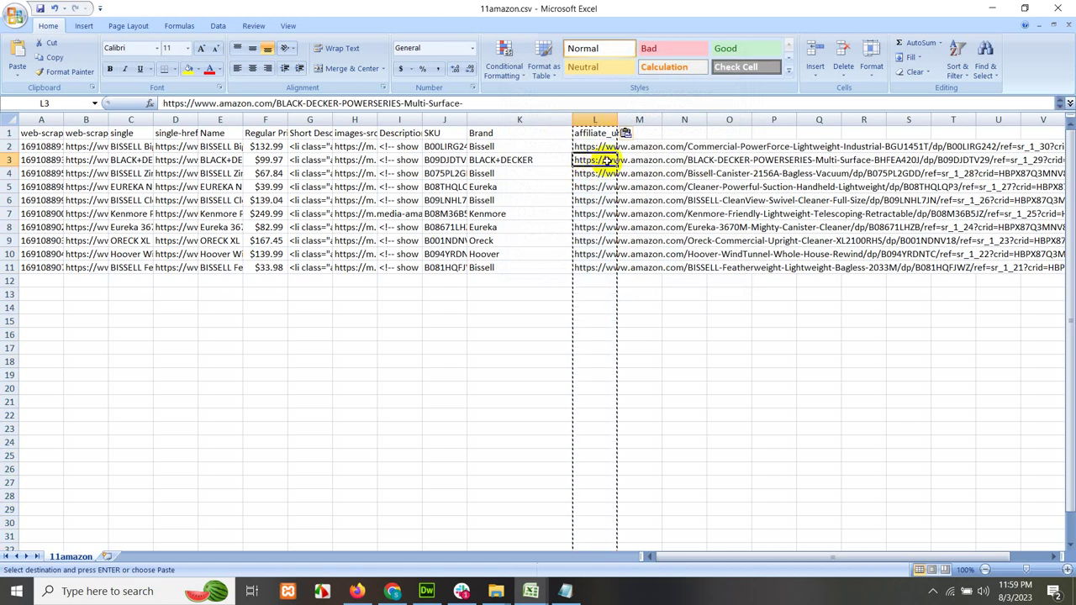
pyautogui.click(484, 103)
pyautogui.click(485, 103)
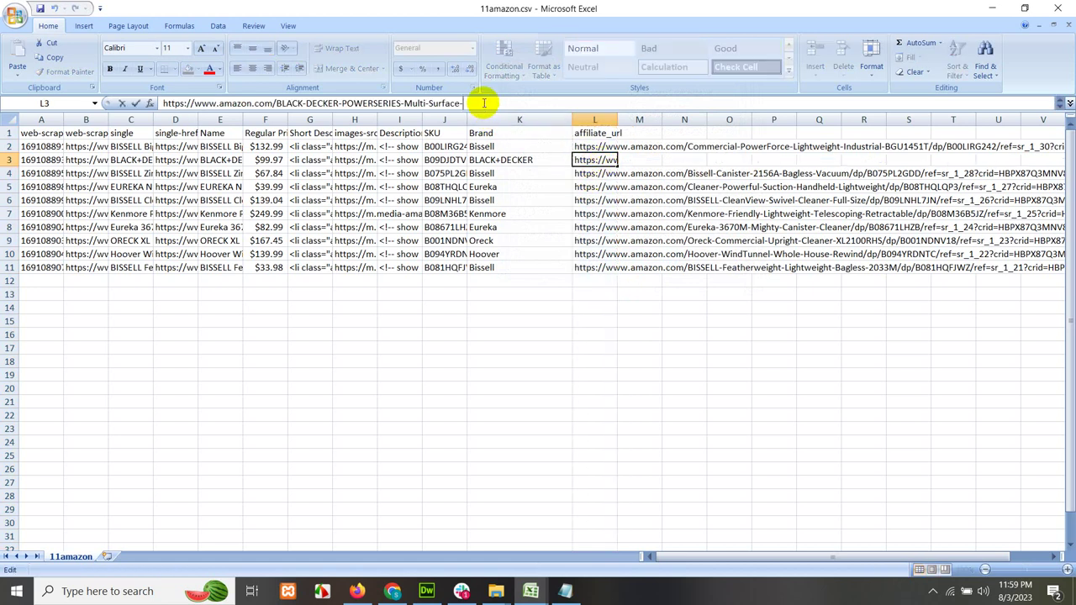
pyautogui.hotkey('ctrl', 'End')
pyautogui.hotkey('ctrl', 'v')
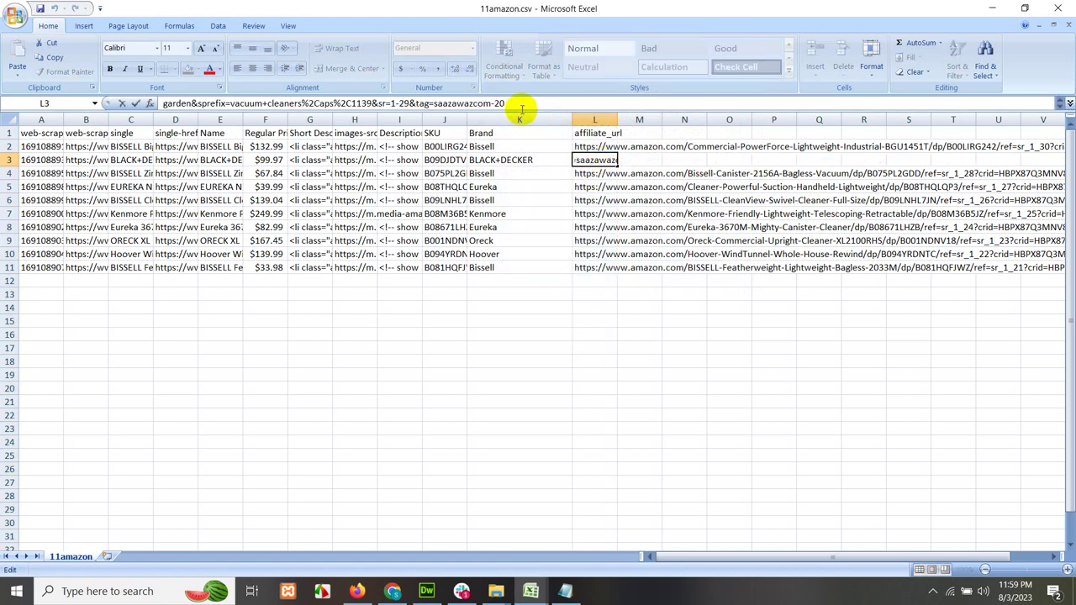
pyautogui.moveTo(509, 102); pyautogui.dragTo(409, 102)
pyautogui.click(596, 159)
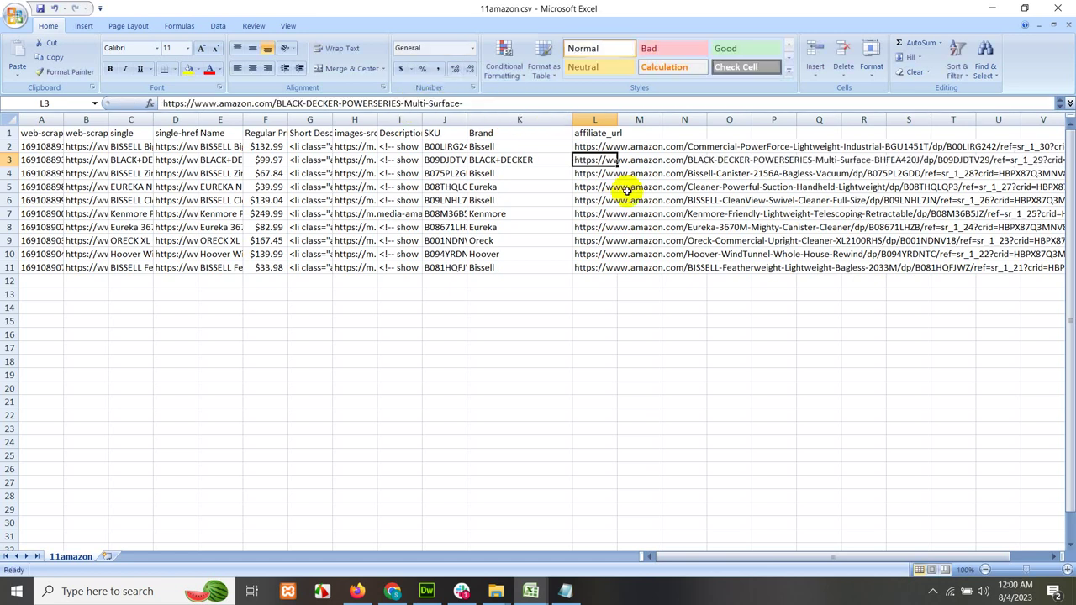
# Step: Widen the affiliate_url column and add the header type in cell M1
pyautogui.click(632, 239)
pyautogui.click(637, 133)
pyautogui.moveTo(618, 120); pyautogui.dragTo(648, 119)
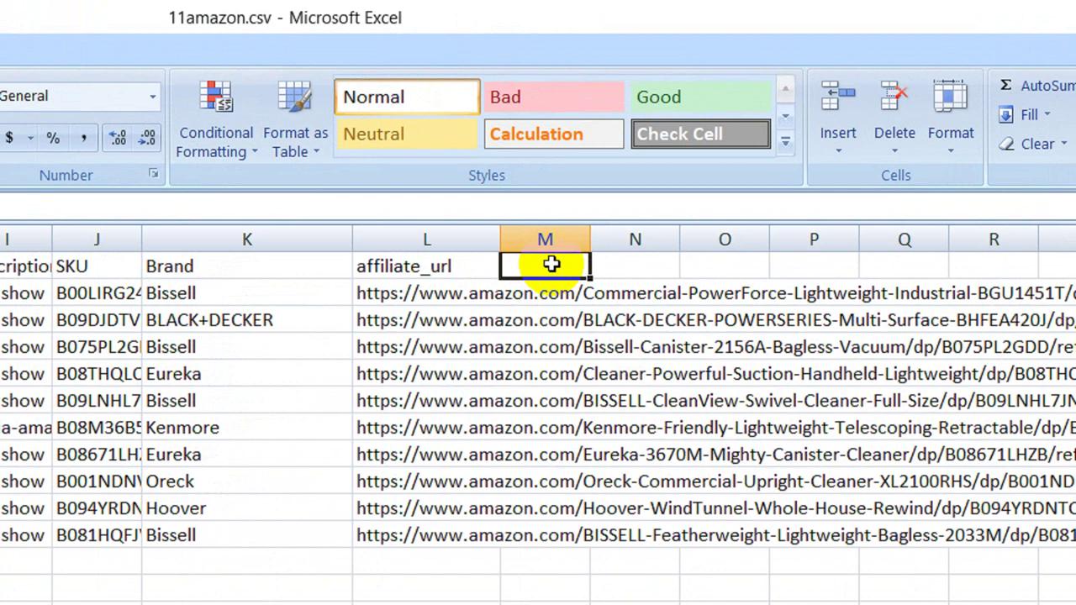
pyautogui.write('ype')
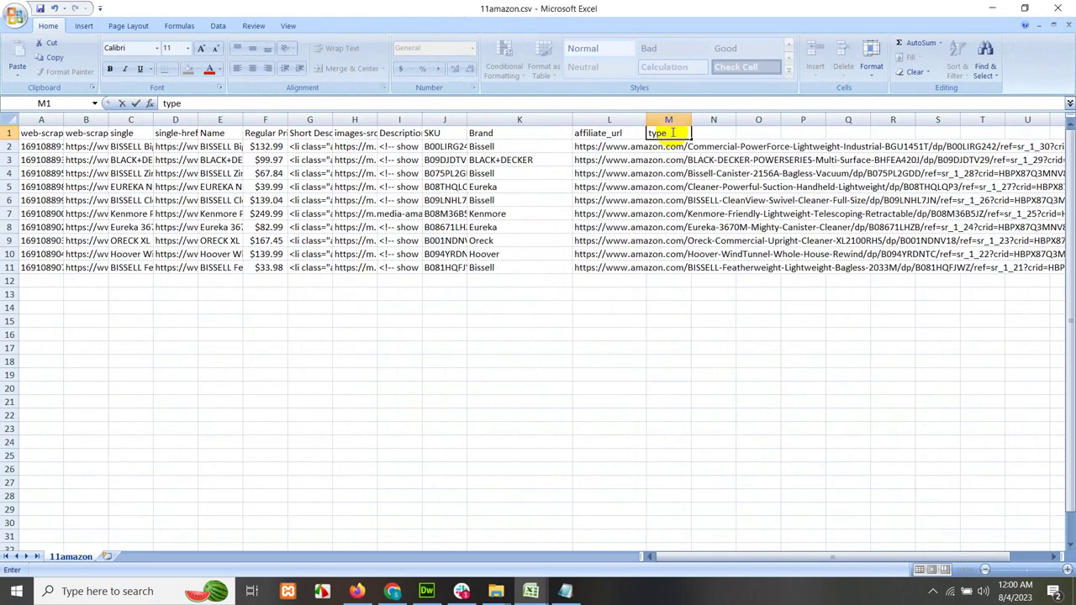
pyautogui.press('Return')
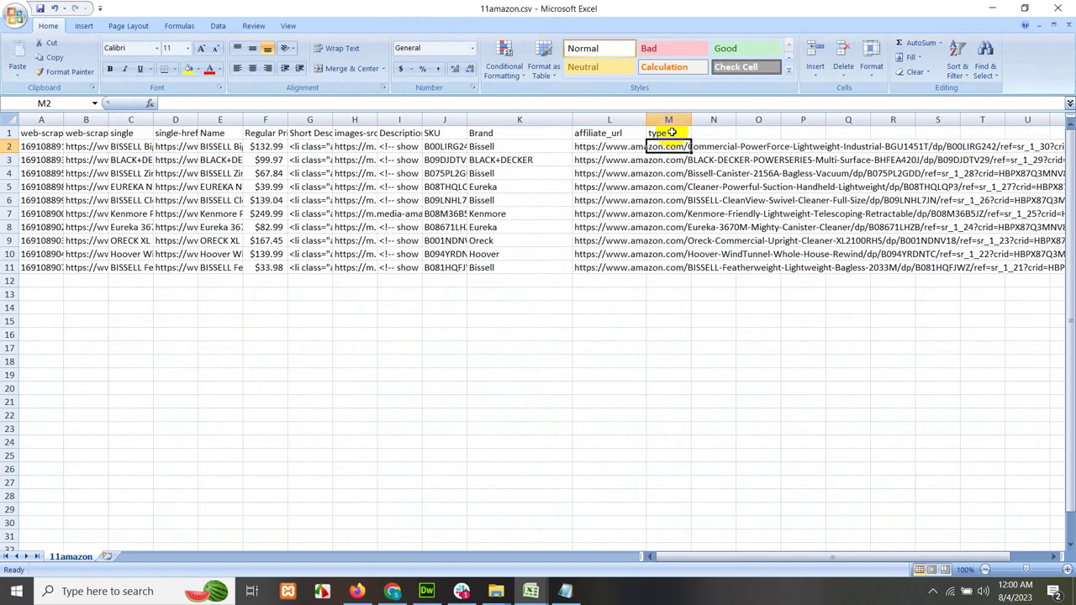
# Step: Enter external in cell M2 and fill it down the type column to M11
pyautogui.write('external')
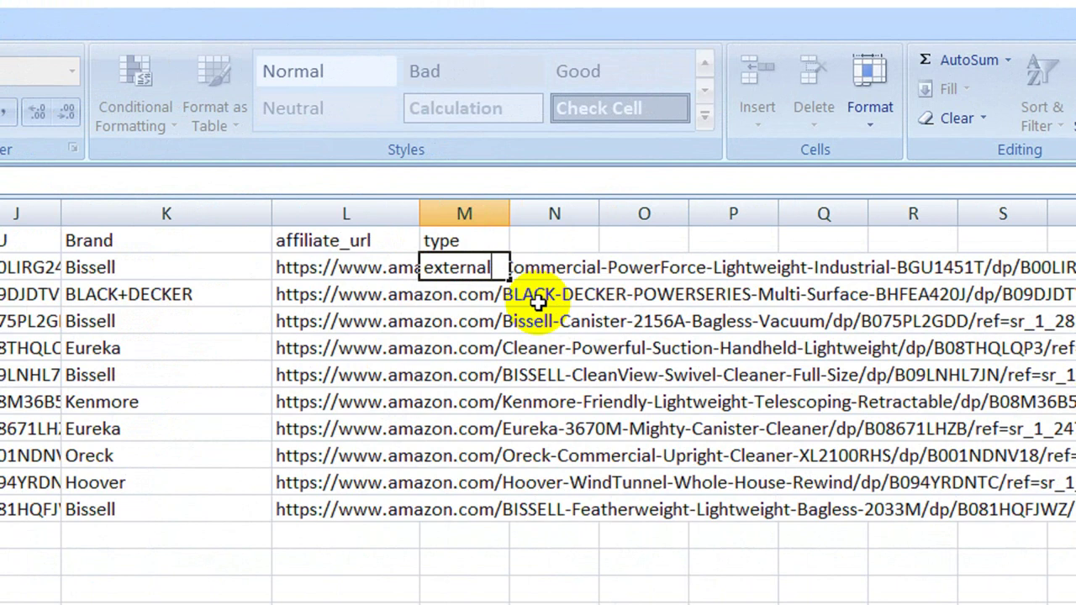
pyautogui.press('Return')
pyautogui.click(496, 267)
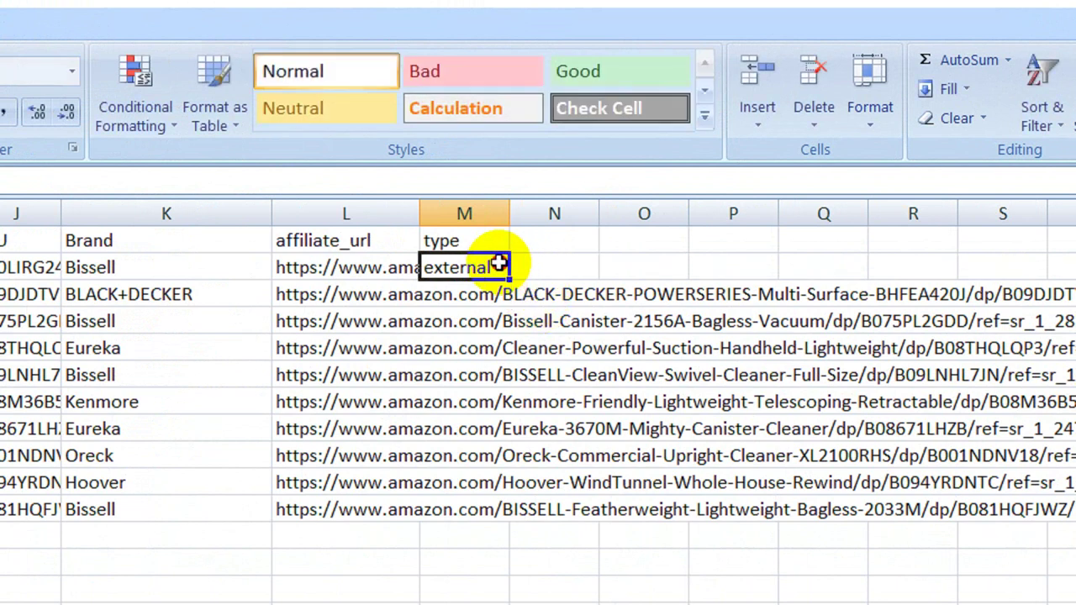
pyautogui.moveTo(510, 276); pyautogui.dragTo(483, 510)
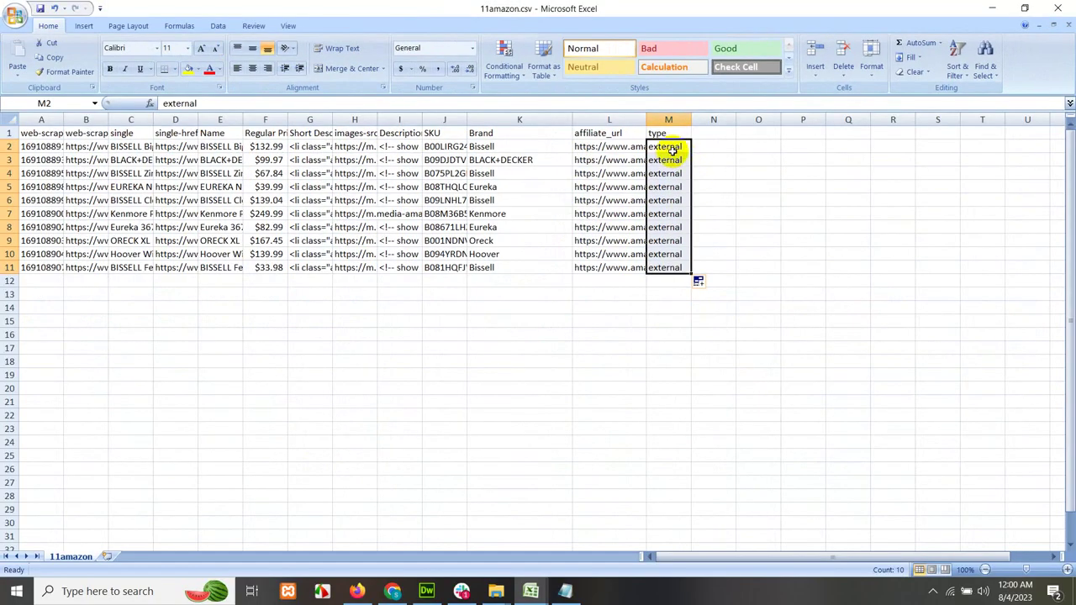
pyautogui.click(472, 217)
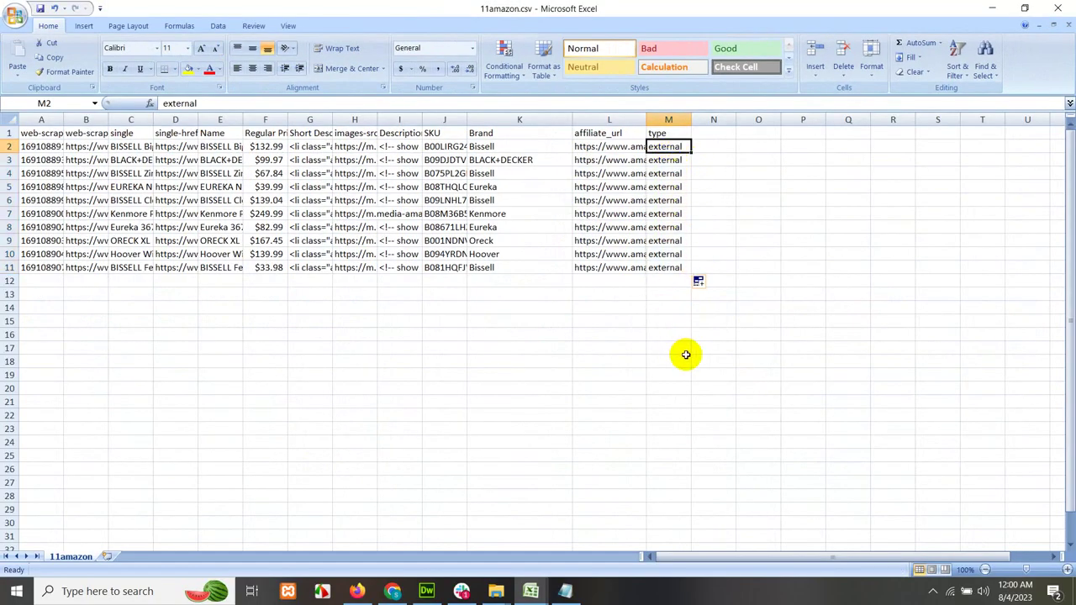
pyautogui.click(695, 321)
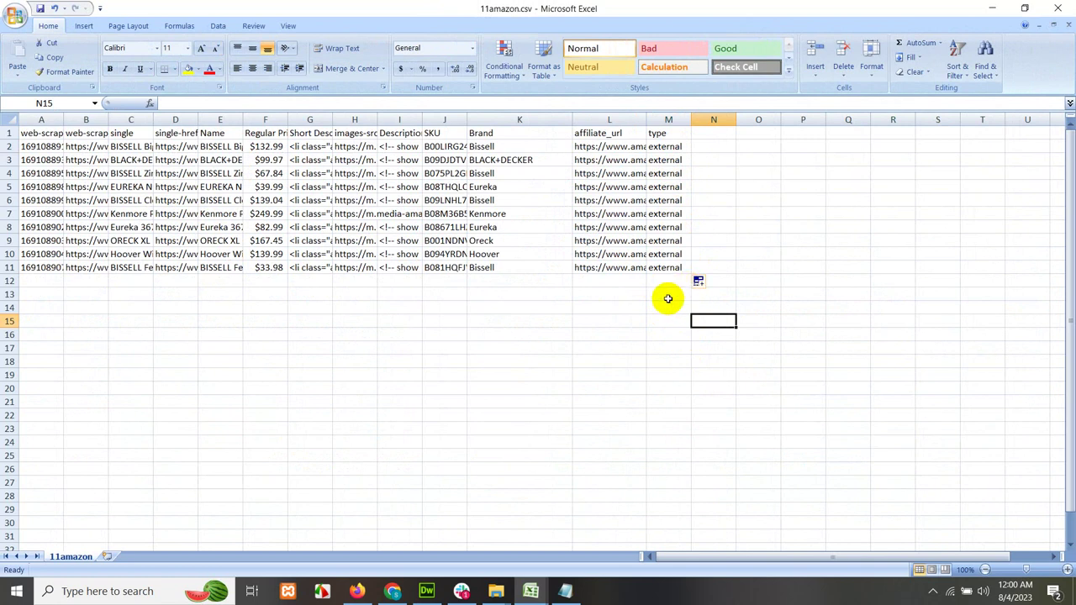
# Step: Try the product type simple in cell M2 and undo the entry
pyautogui.click(667, 144)
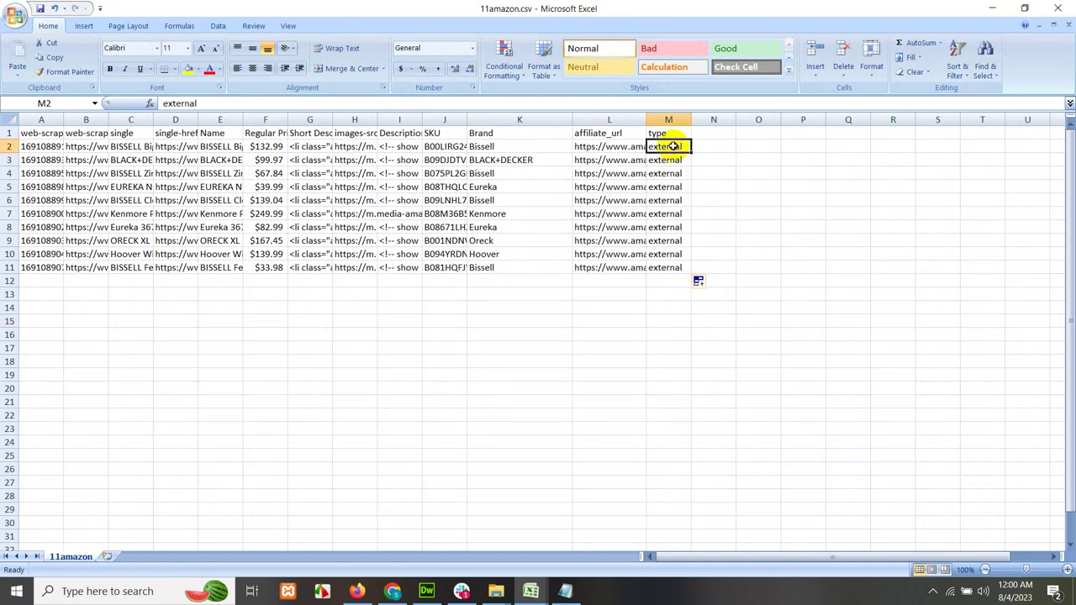
pyautogui.write('sin')
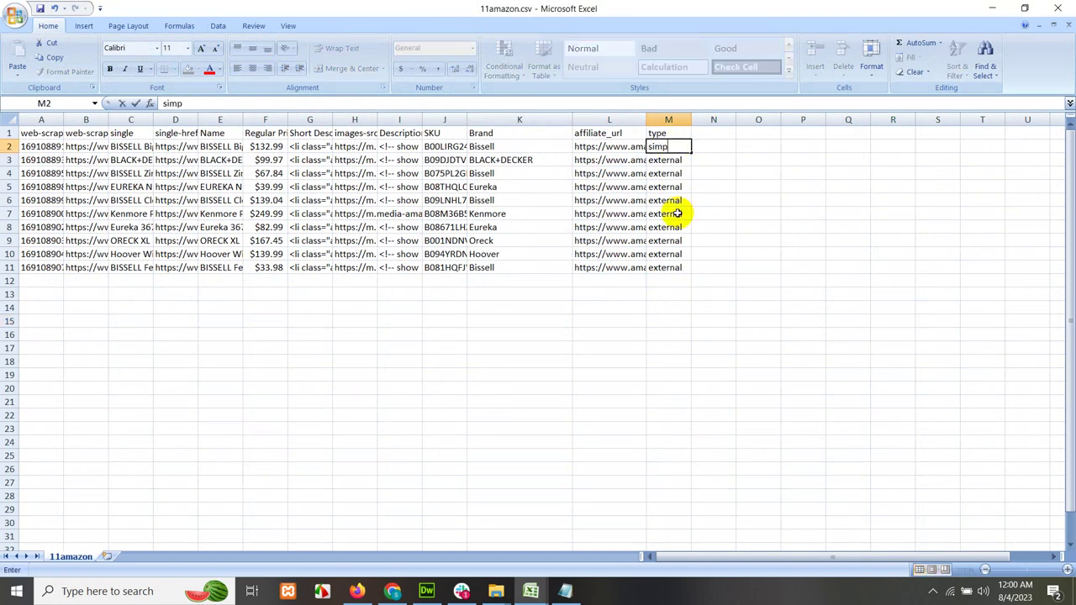
pyautogui.write('ple')
pyautogui.click(678, 173)
pyautogui.click(677, 151)
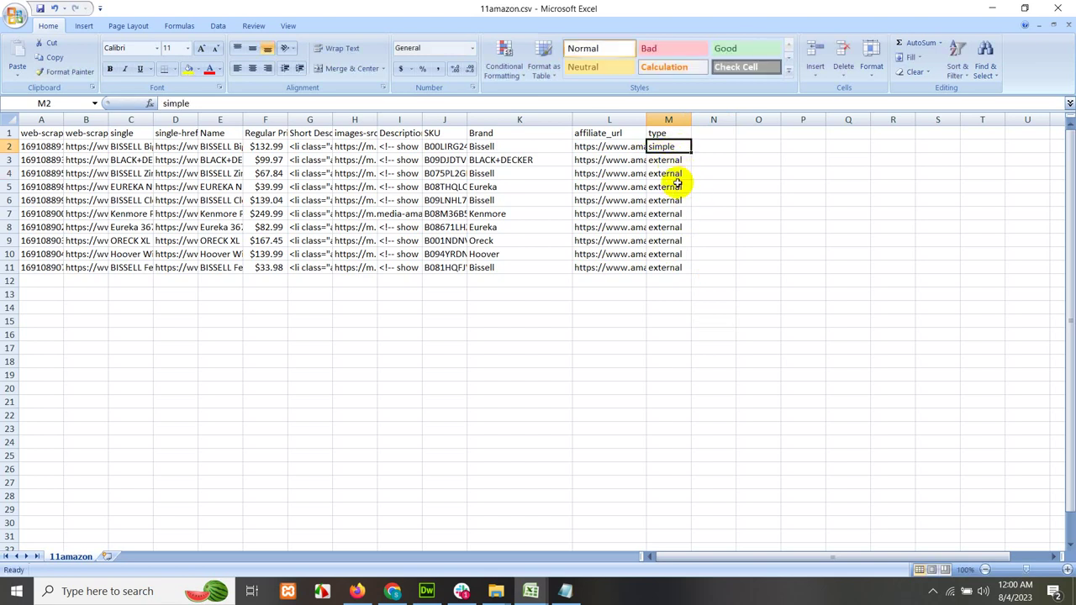
pyautogui.hotkey('ctrl', 'z')
pyautogui.press('Down')
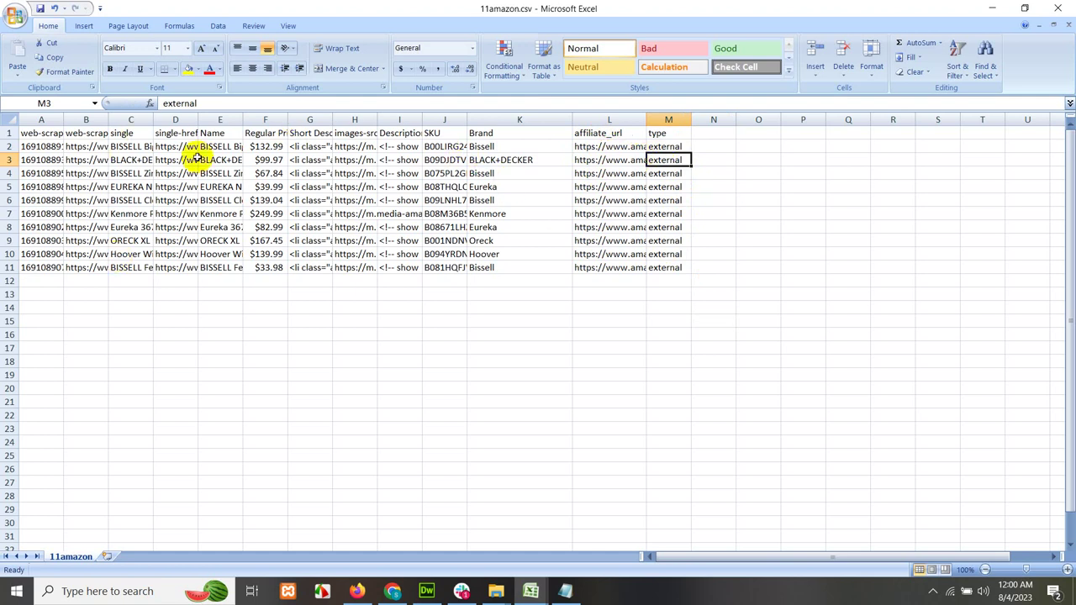
# Step: Save the workbook to the Desktop as import in CSV (Comma delimited) format, keeping that format despite incompatible features
pyautogui.click(15, 17)
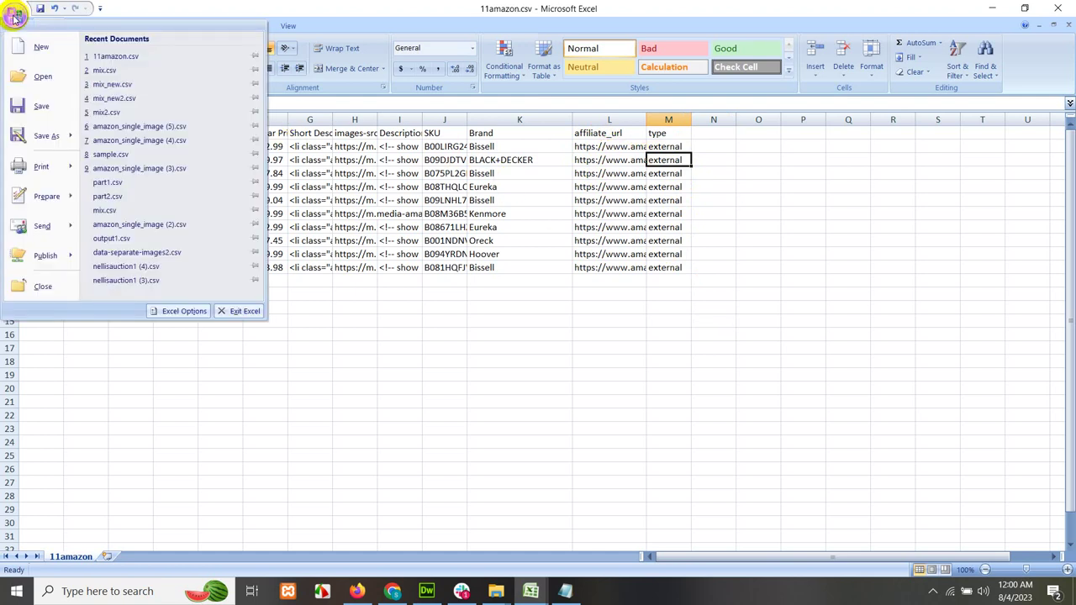
pyautogui.click(40, 136)
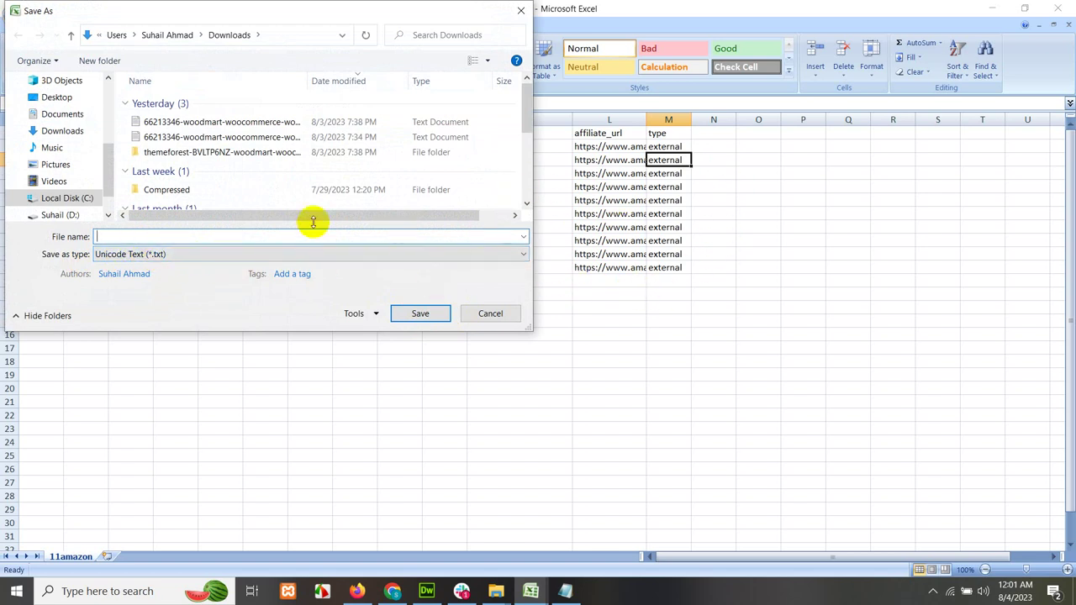
pyautogui.scroll(1, 71, 161)
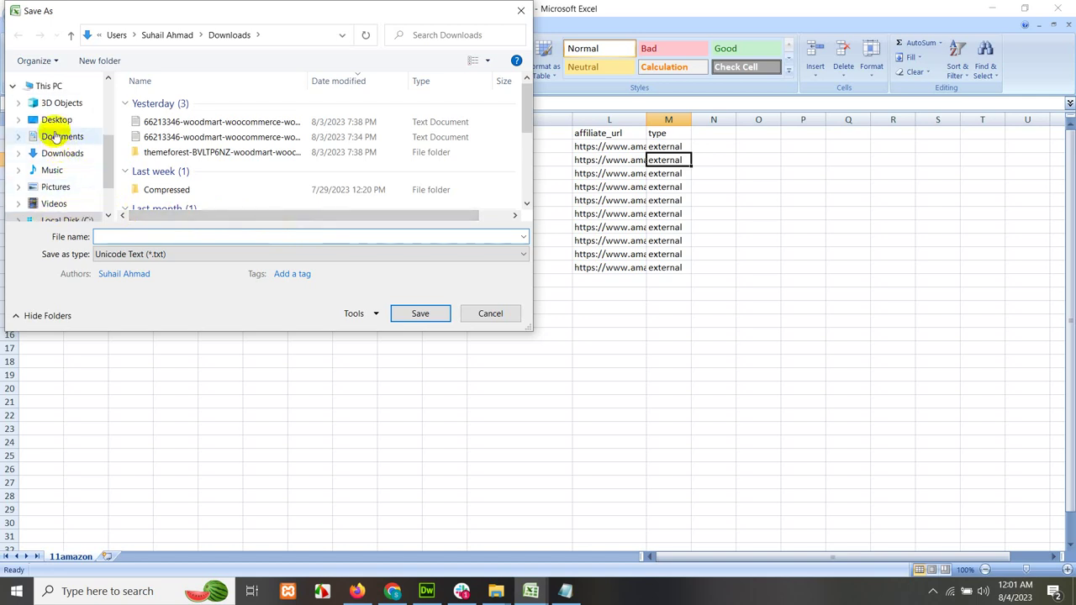
pyautogui.click(53, 123)
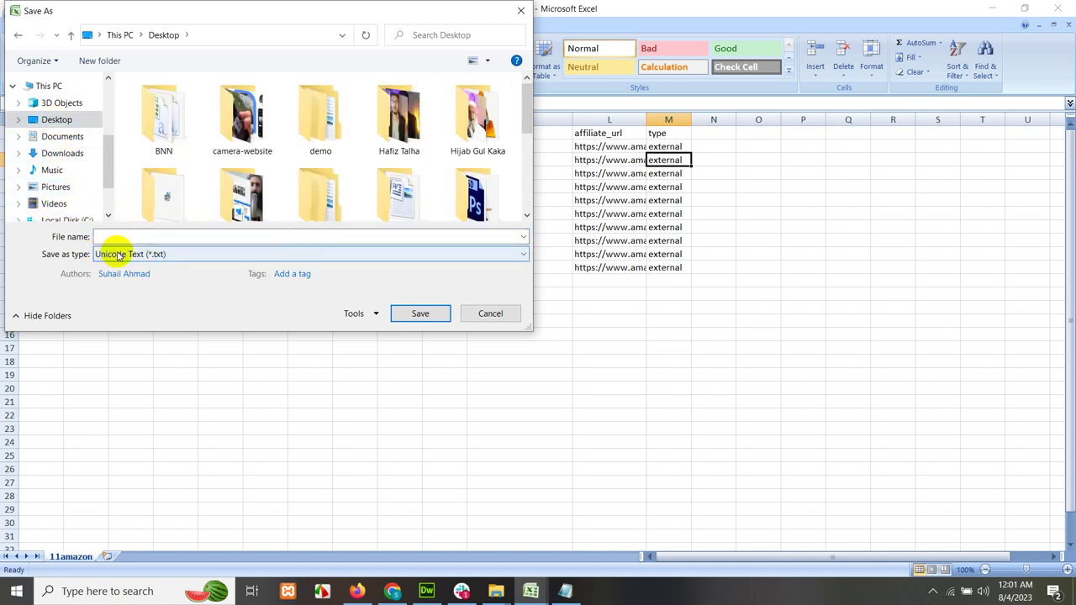
pyautogui.click(119, 255)
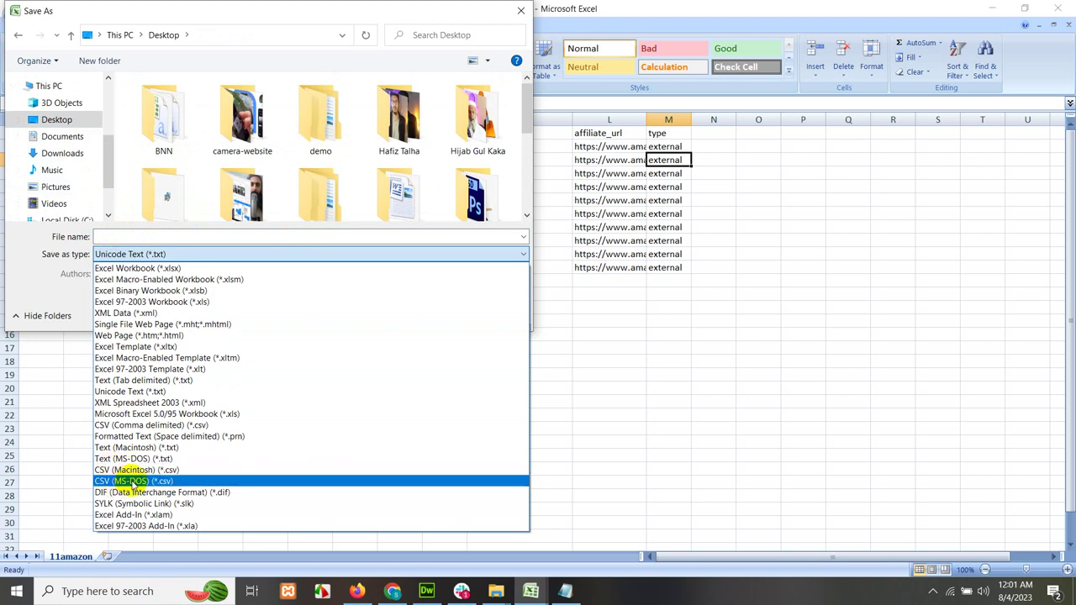
pyautogui.click(132, 426)
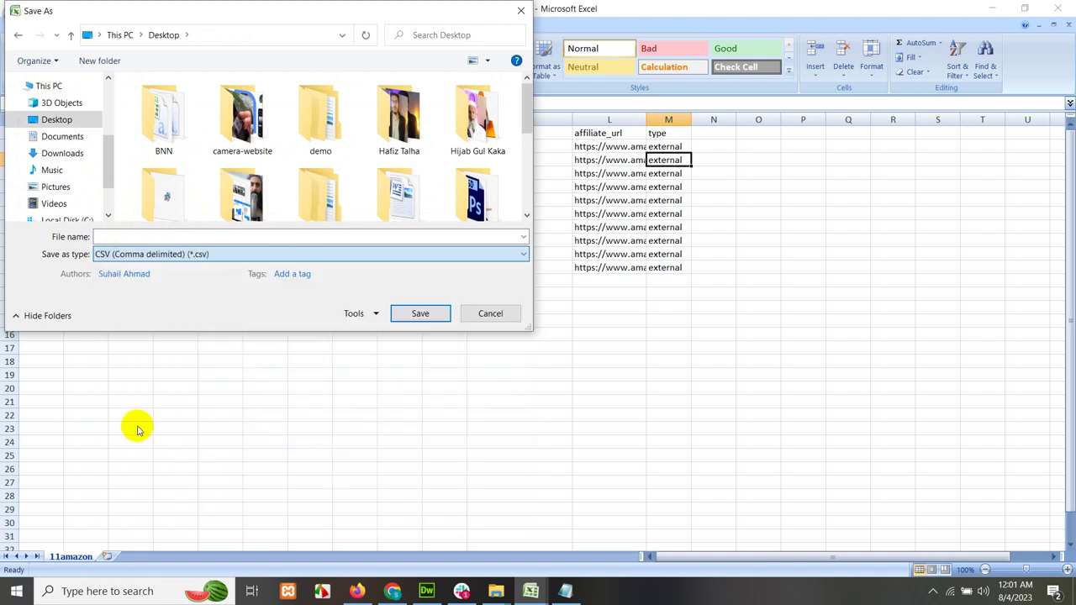
pyautogui.click(142, 237)
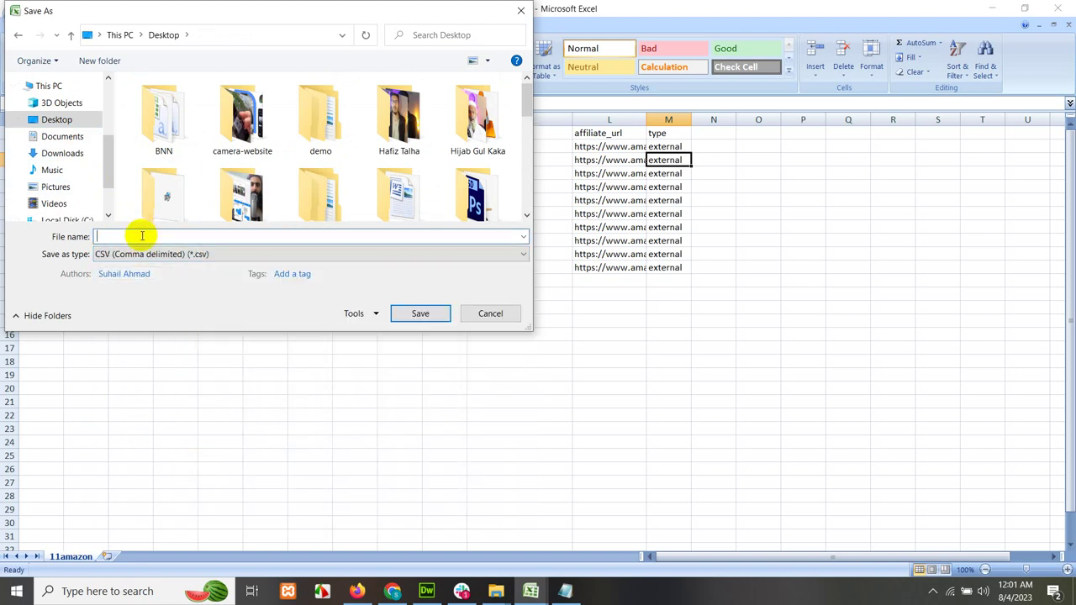
pyautogui.write('import')
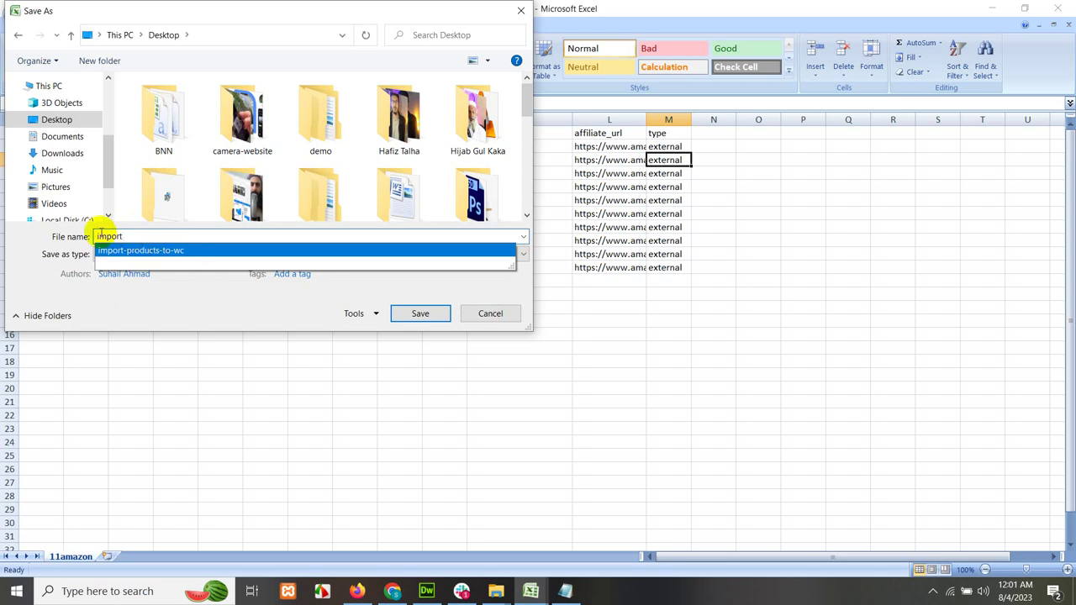
pyautogui.click(424, 316)
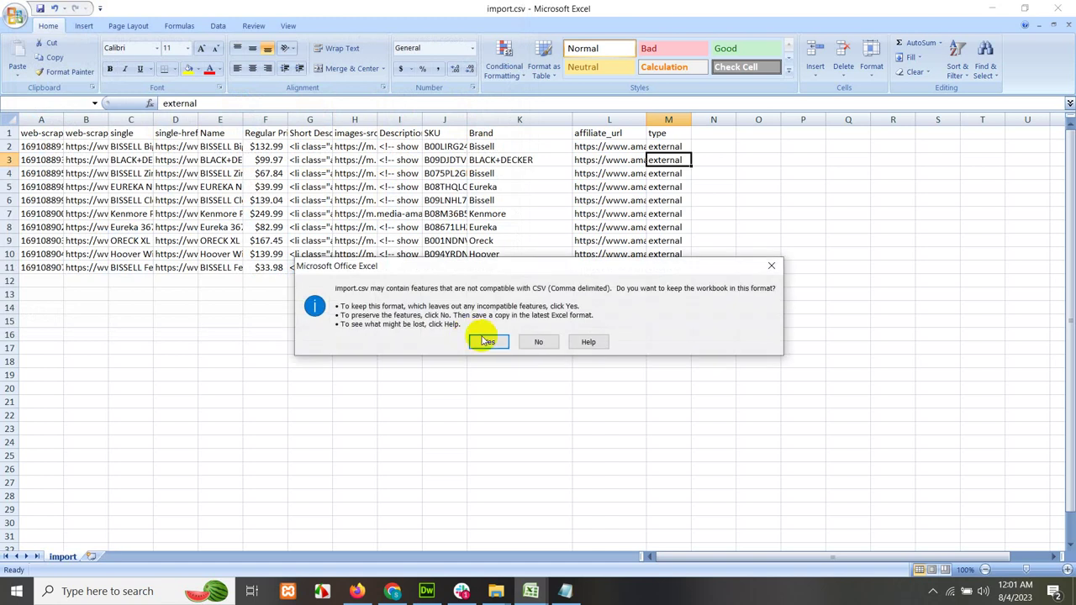
pyautogui.click(484, 339)
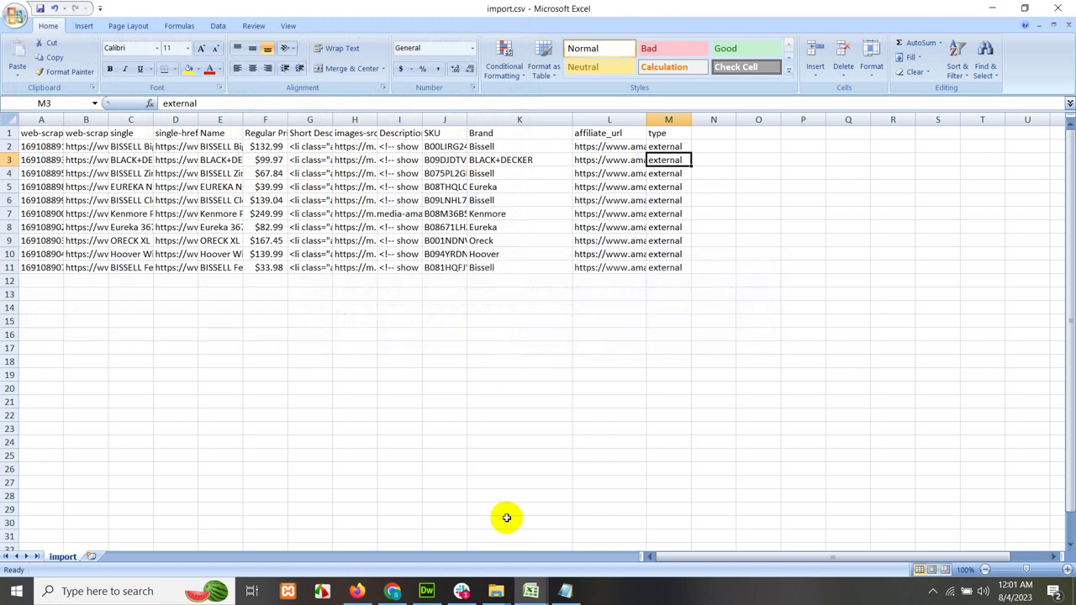
# Step: Switch to Chrome and open the shop site's WordPress products admin page
pyautogui.click(357, 591)
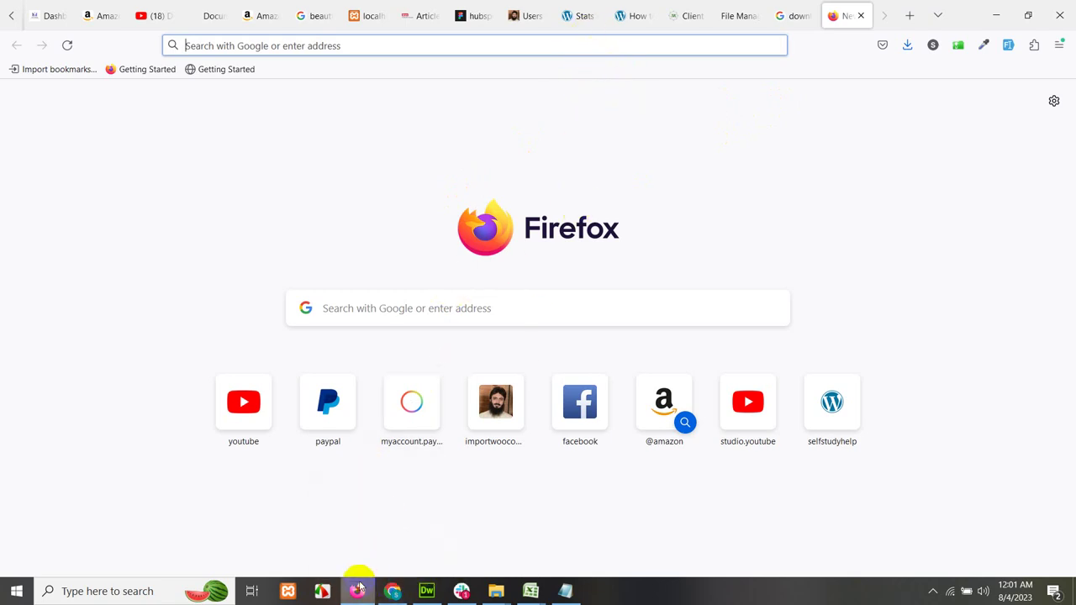
pyautogui.click(393, 592)
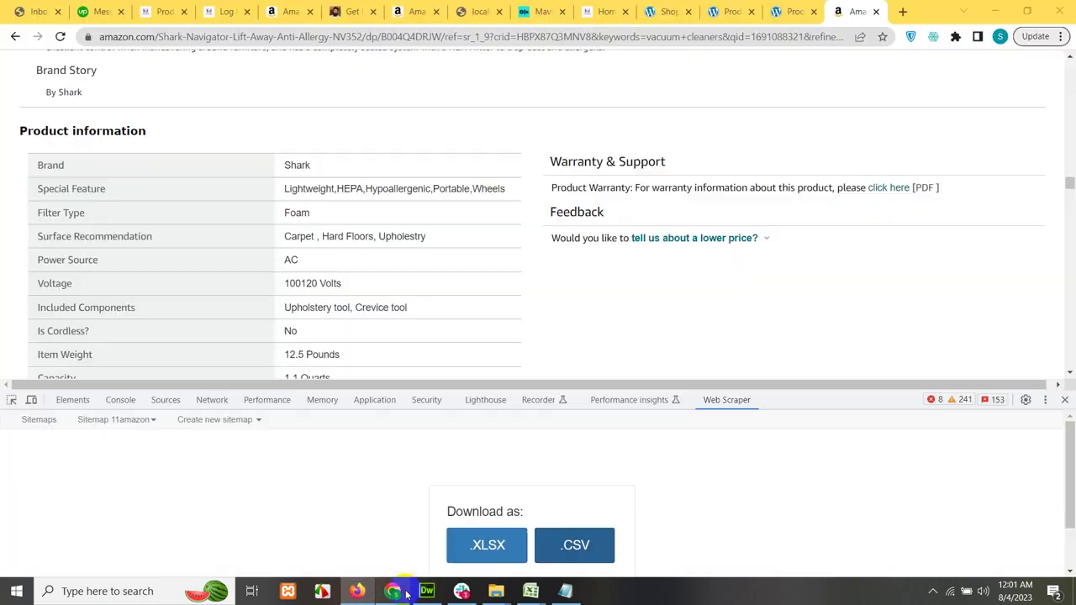
pyautogui.click(669, 12)
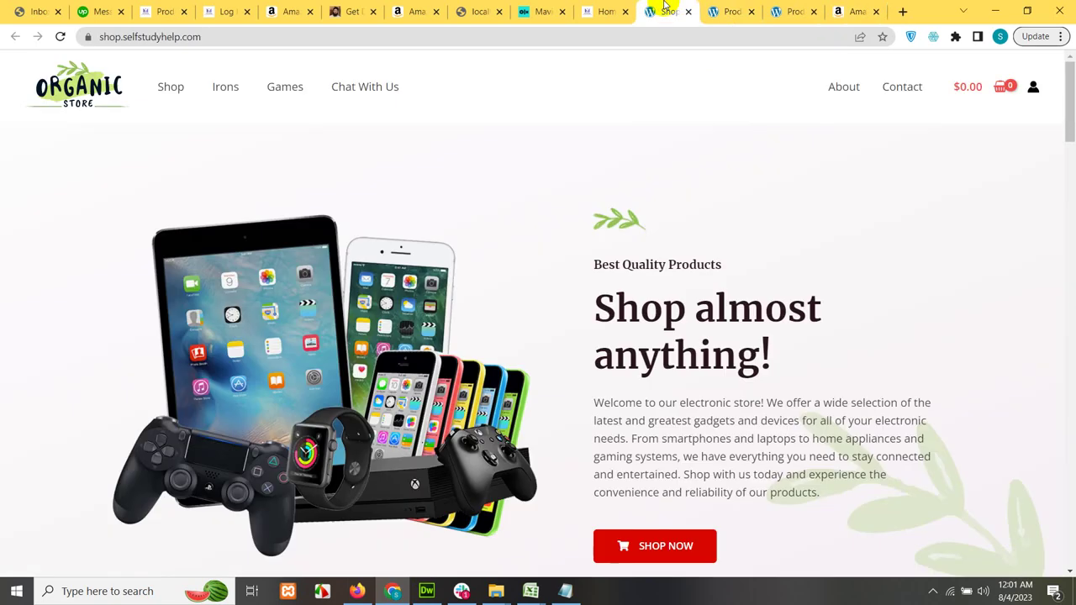
pyautogui.click(713, 10)
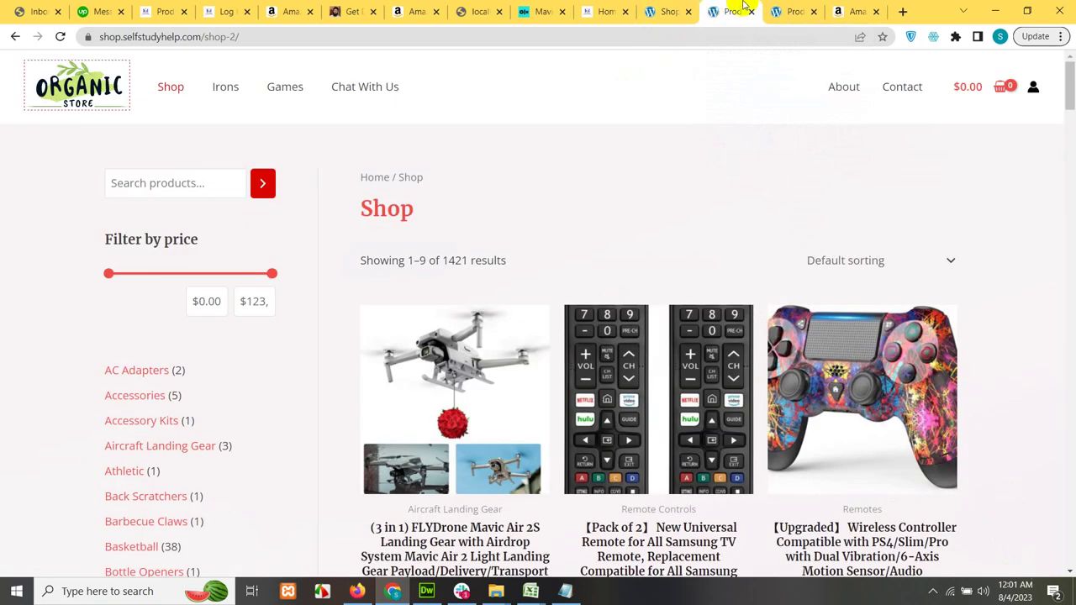
pyautogui.click(782, 10)
# Step: Open the page for adding new WordPress plugins and search for all import
pyautogui.scroll(-2, 33, 437)
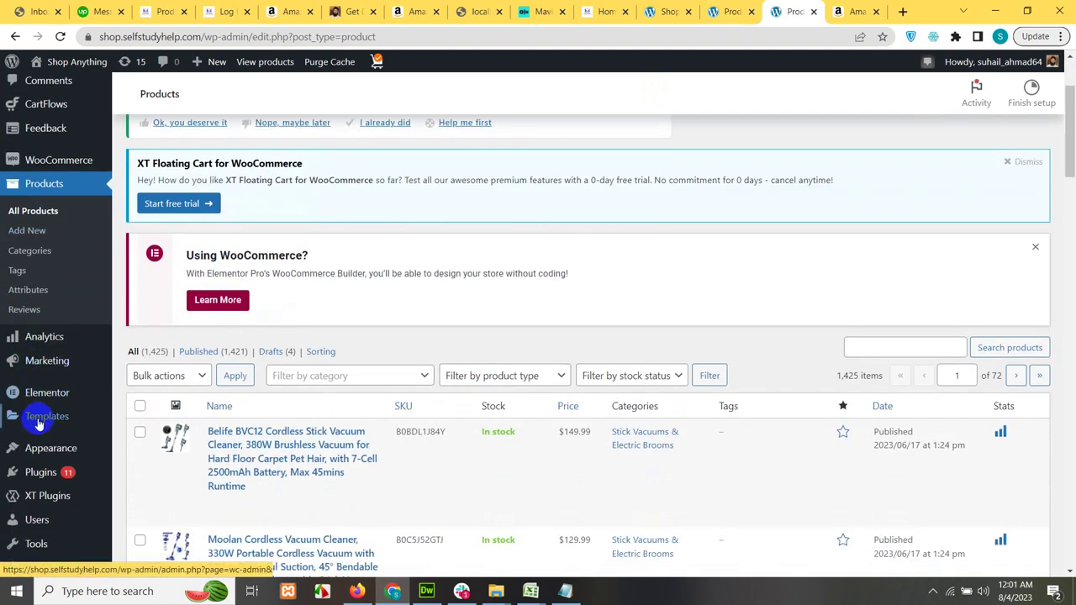
pyautogui.moveTo(42, 476)
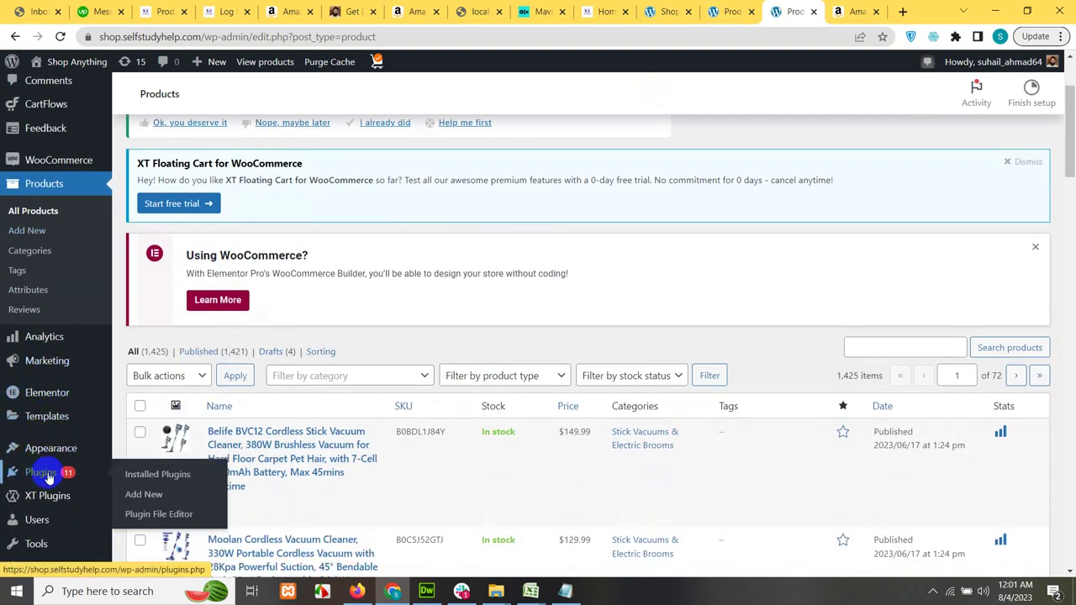
pyautogui.click(151, 503)
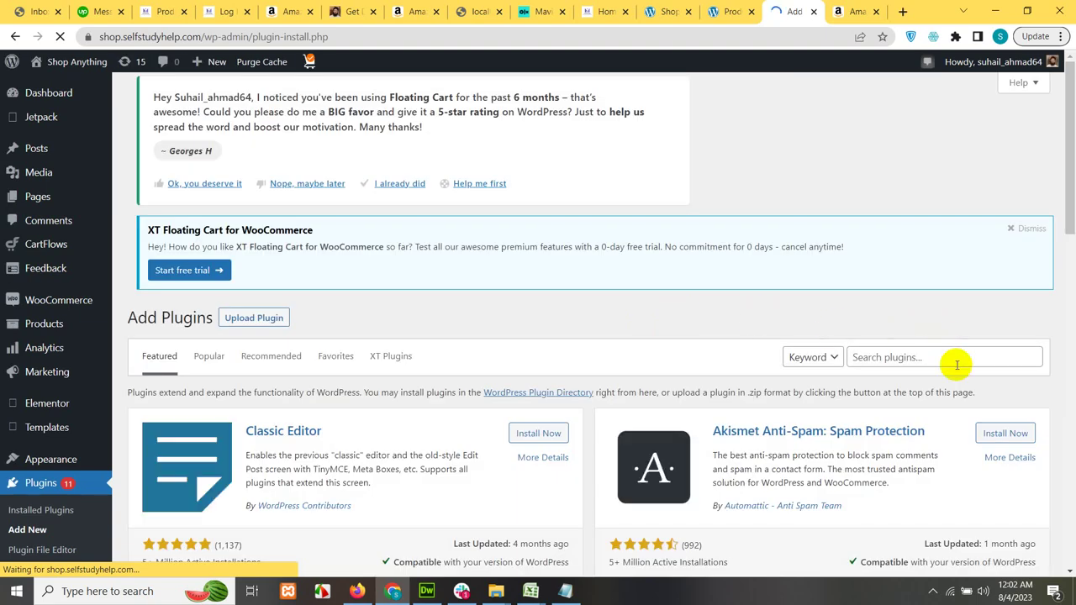
pyautogui.click(957, 361)
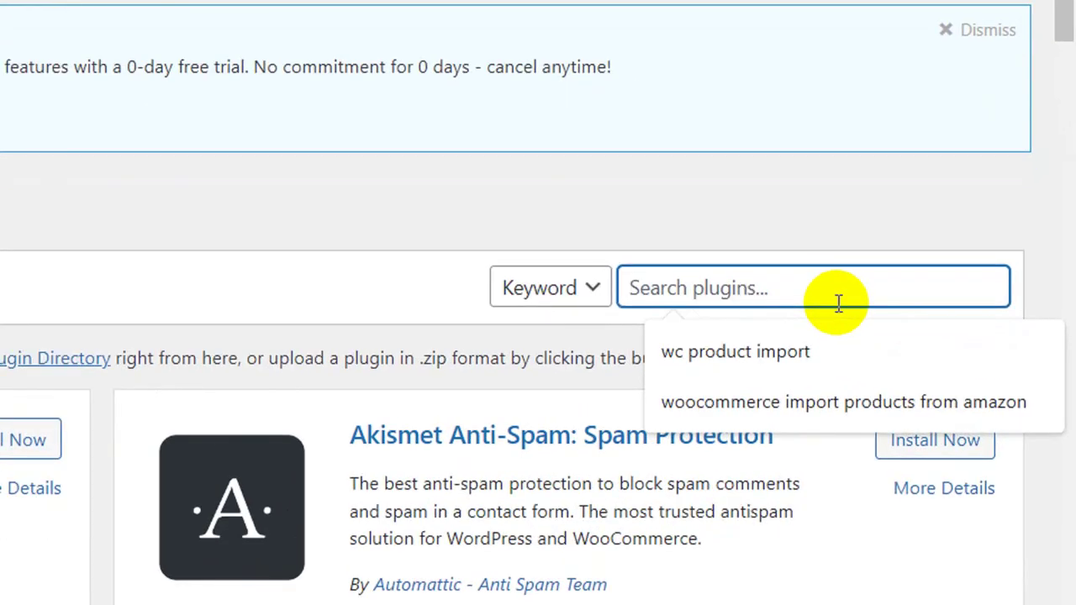
pyautogui.write('all import')
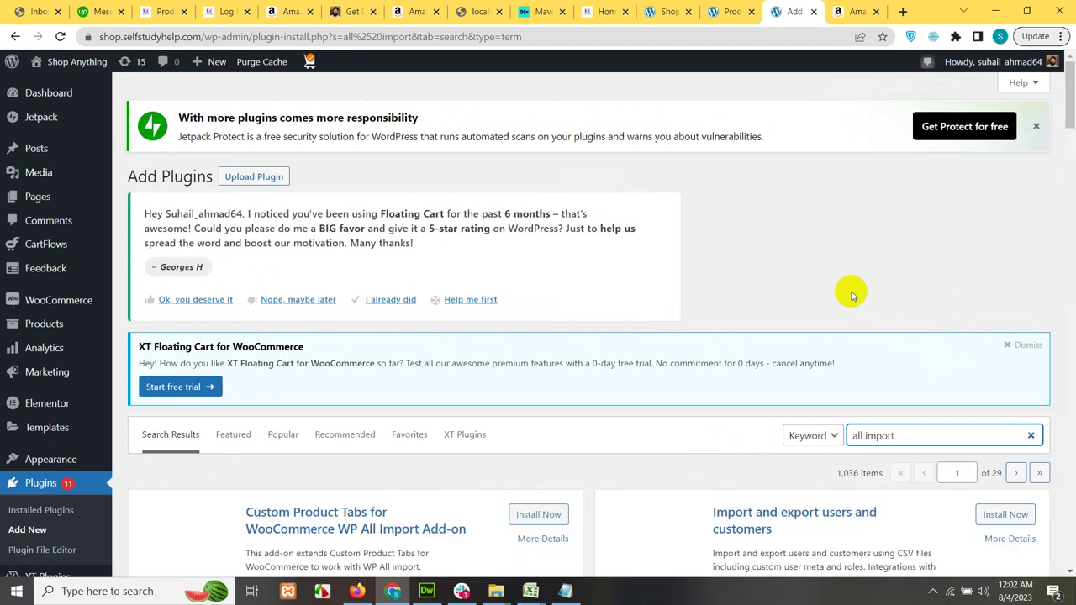
# Step: Install the WP All Import plugin, Import any XML or CSV File to WordPress
pyautogui.scroll(-3, 845, 294)
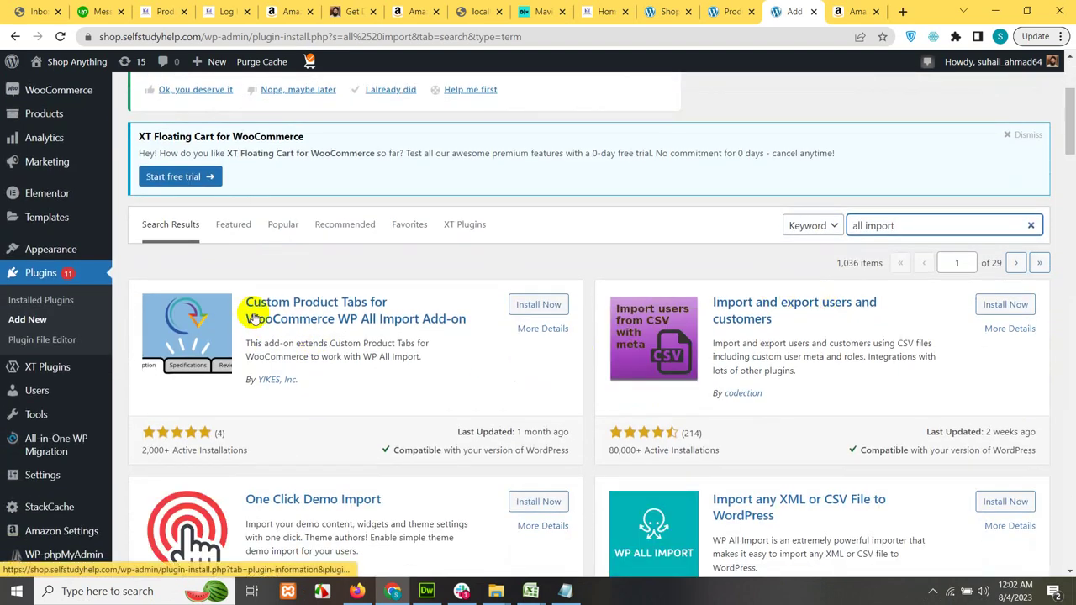
pyautogui.scroll(-3, 673, 332)
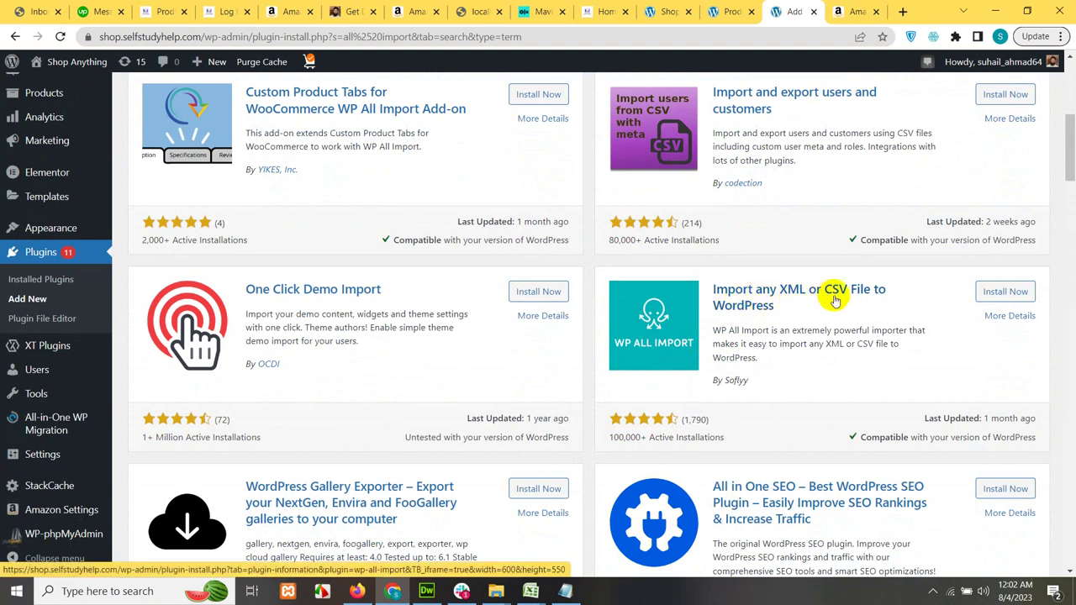
pyautogui.click(1007, 294)
# Step: Install the WooCommerce add-on plugin, Import Products from any XML or CSV to WooCommerce
pyautogui.scroll(-5, 790, 354)
pyautogui.scroll(-10, 797, 361)
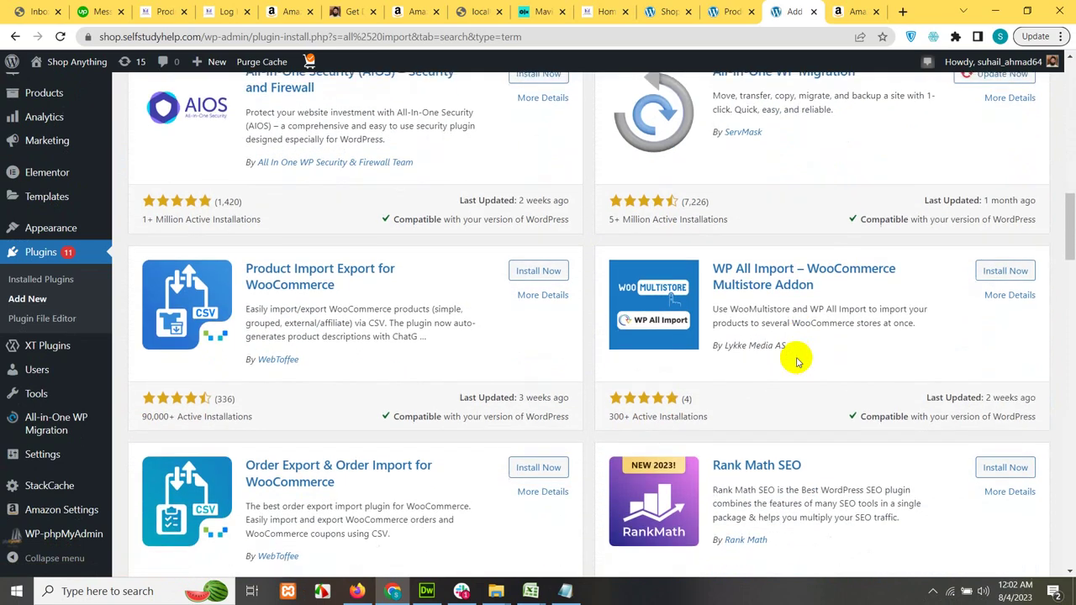
pyautogui.scroll(-5, 797, 361)
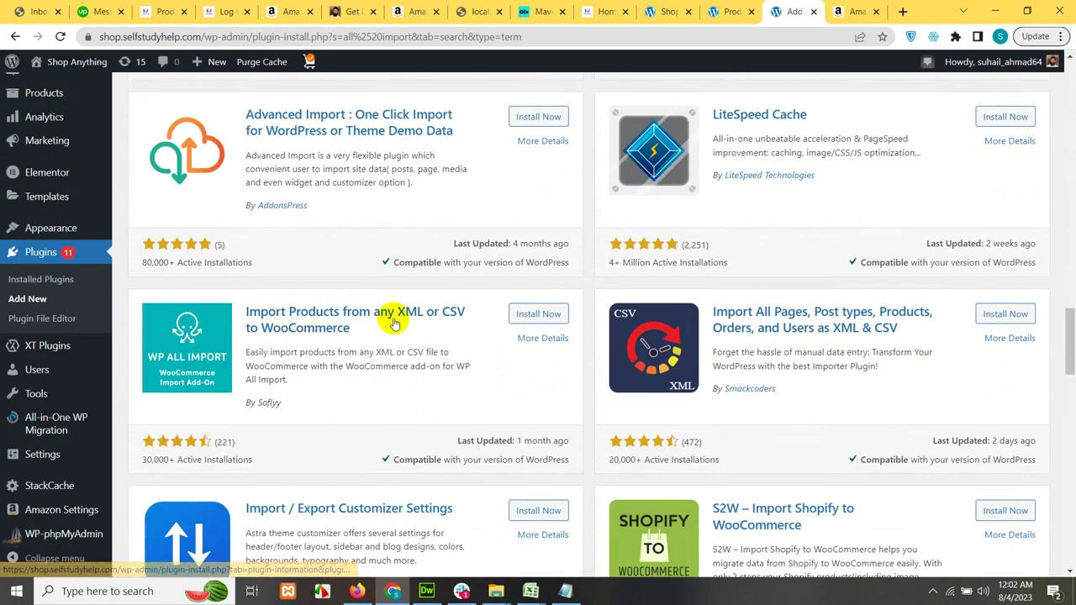
pyautogui.click(539, 316)
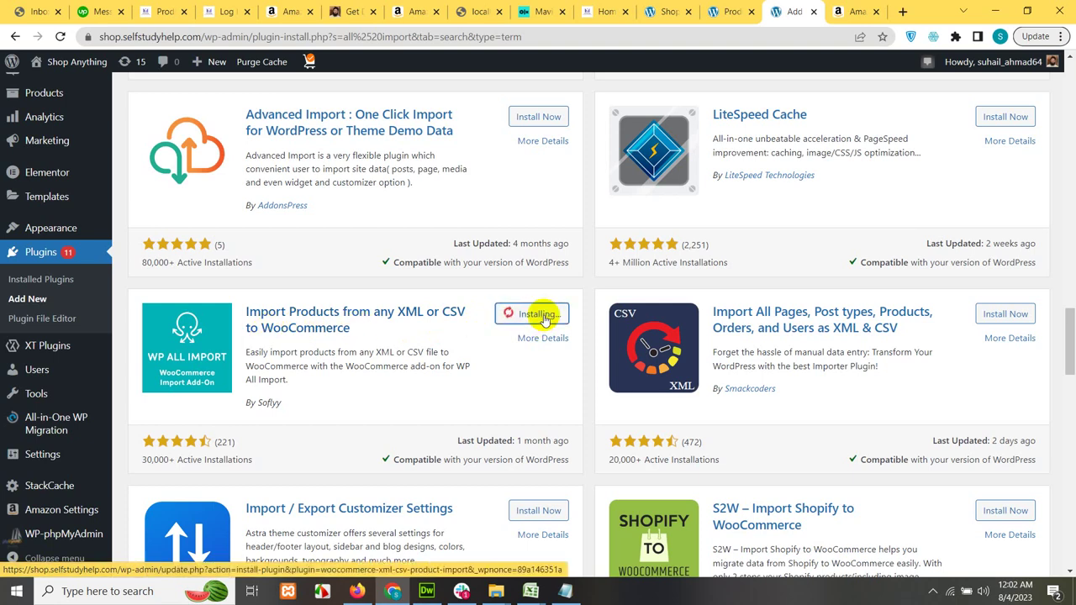
# Step: Check the installation status of both WP All Import plugins and open the list of installed plugins
pyautogui.scroll(6, 879, 293)
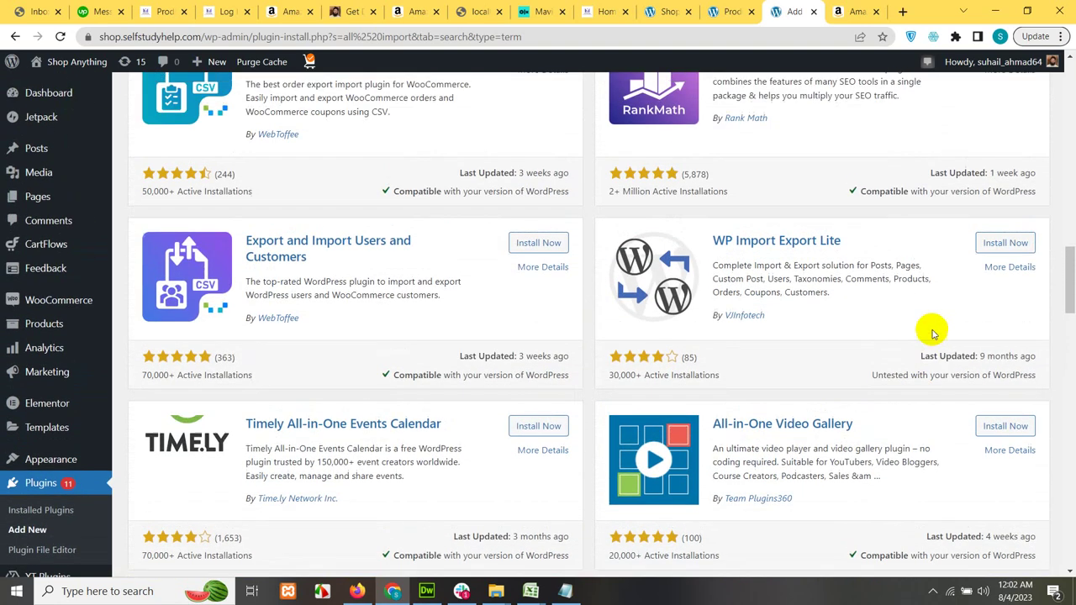
pyautogui.scroll(7, 933, 333)
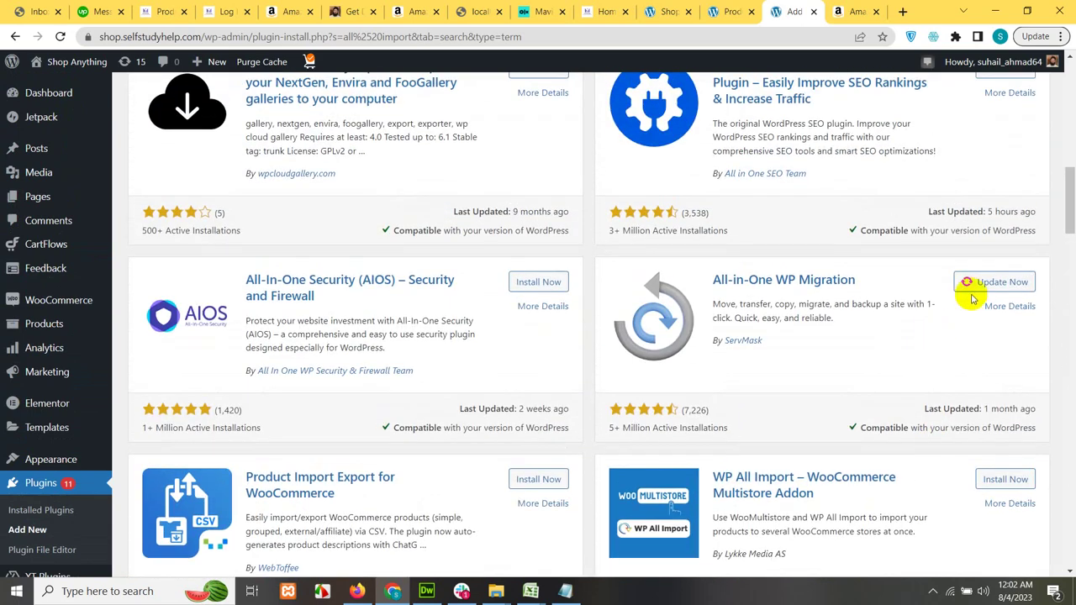
pyautogui.scroll(4, 913, 315)
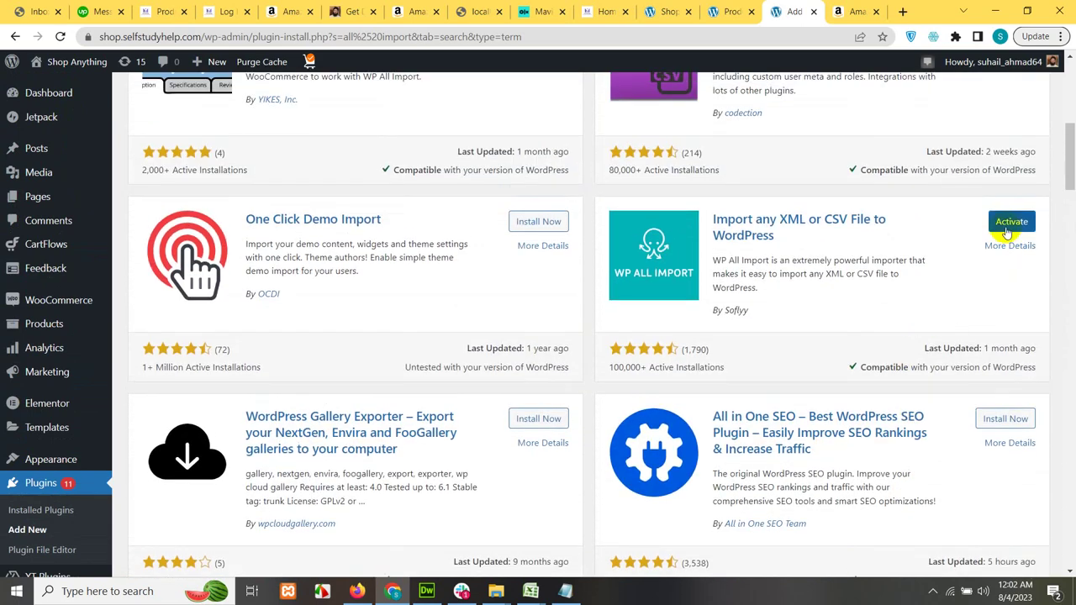
pyautogui.scroll(-13, 841, 320)
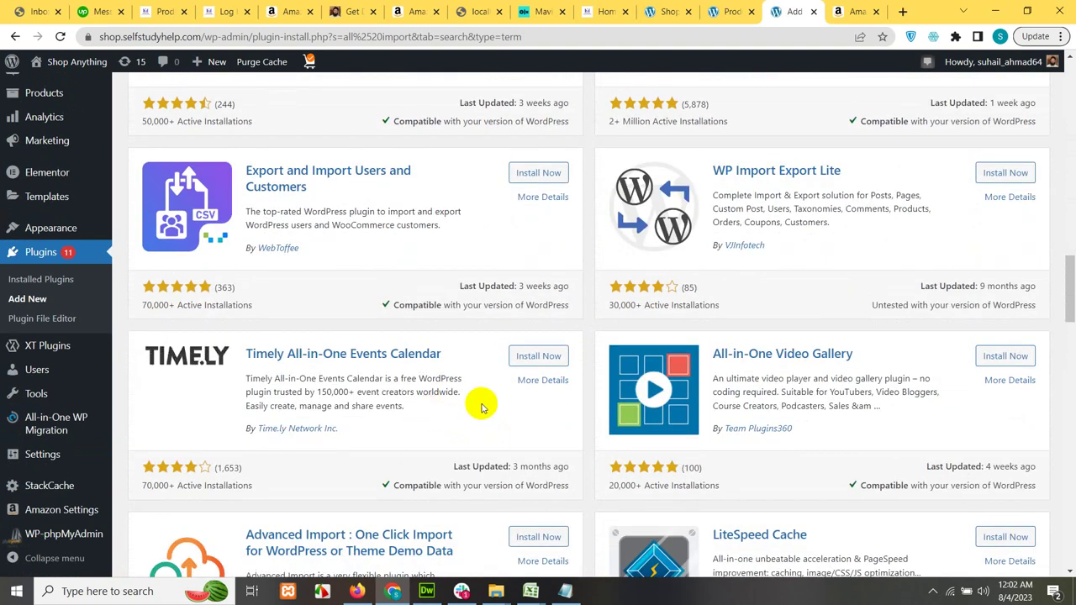
pyautogui.scroll(-4, 485, 407)
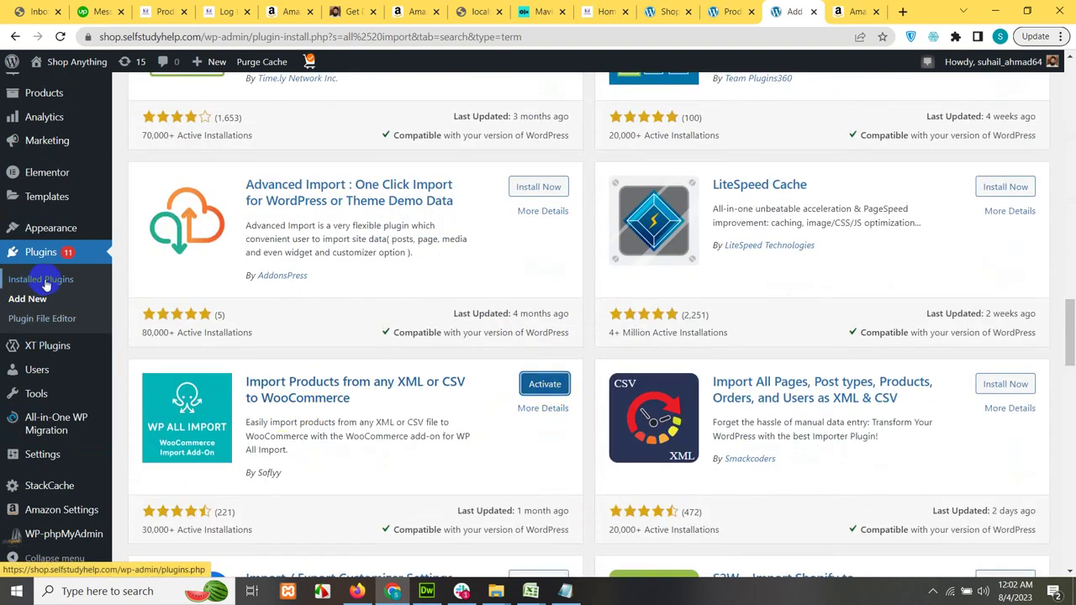
pyautogui.click(57, 282)
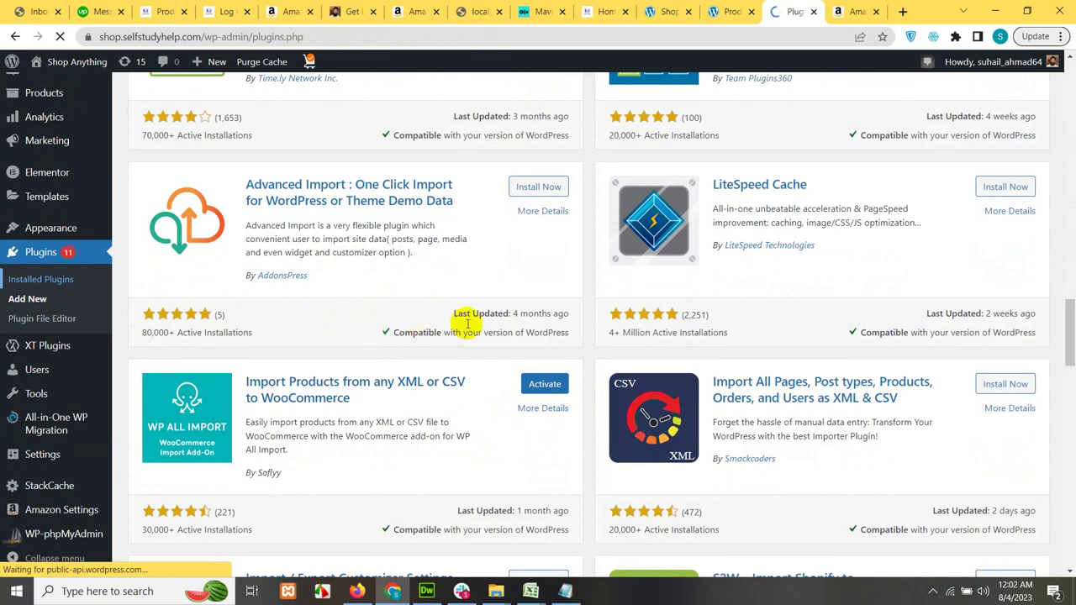
# Step: Bulk-activate the WP All Import and WP All Import - WooCommerce Add-On plugins
pyautogui.scroll(-15, 308, 413)
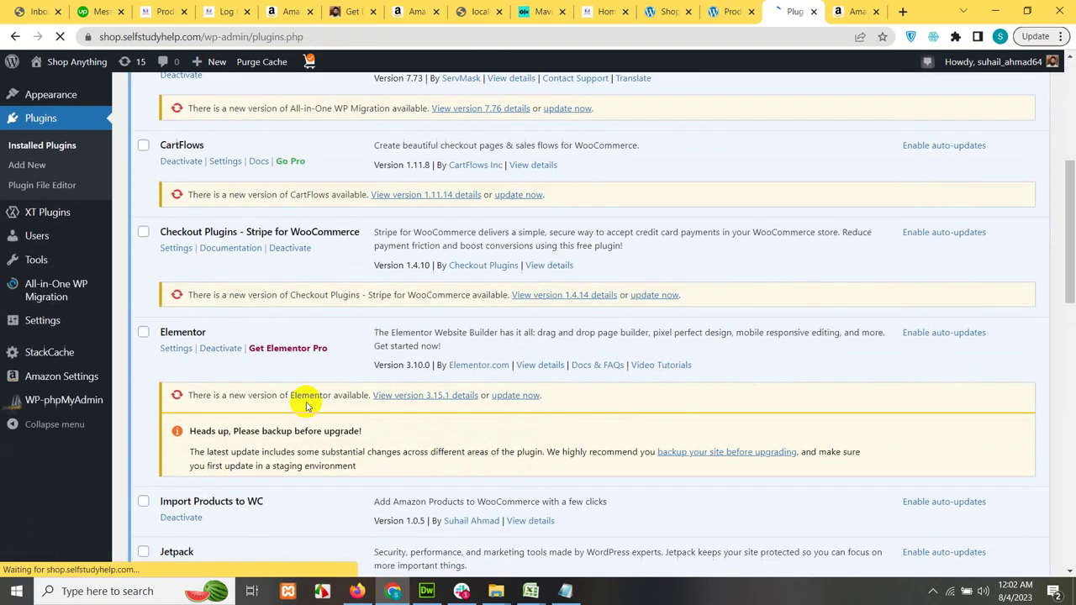
pyautogui.scroll(-3, 320, 418)
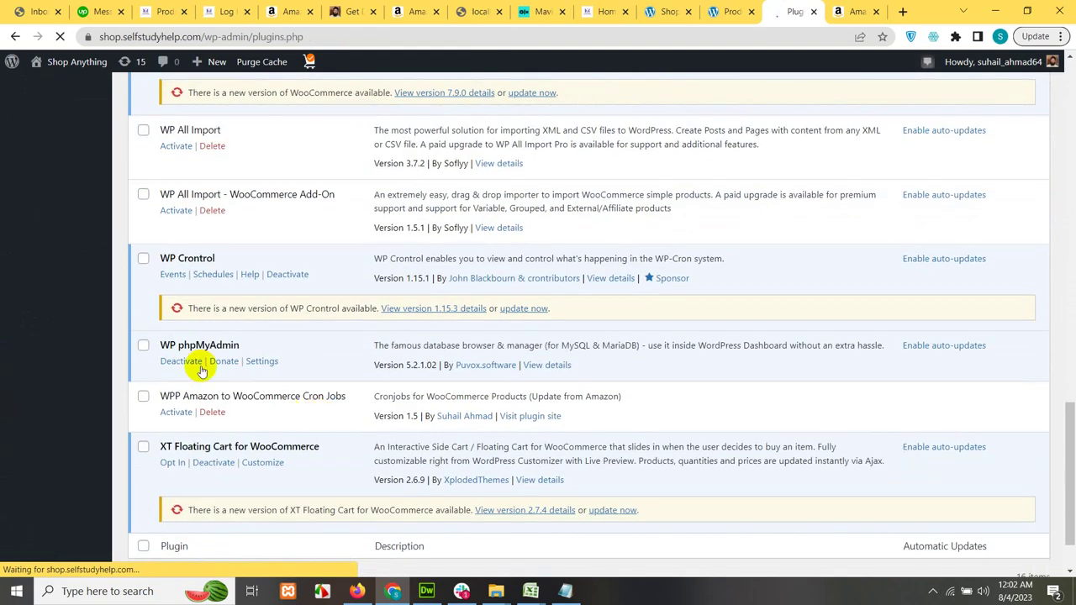
pyautogui.click(143, 130)
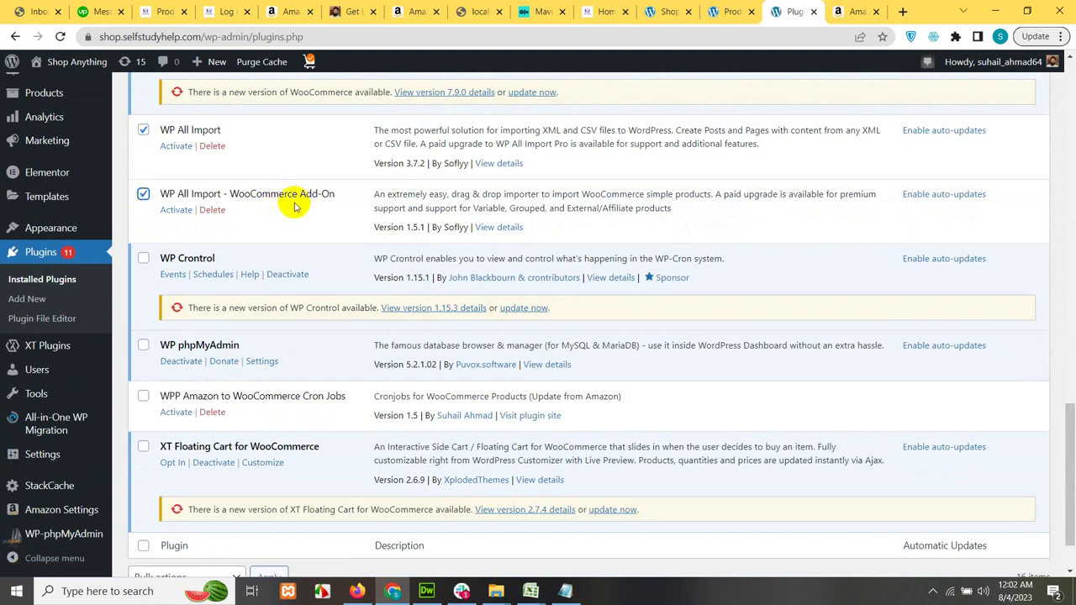
pyautogui.scroll(-2, 211, 359)
pyautogui.click(175, 503)
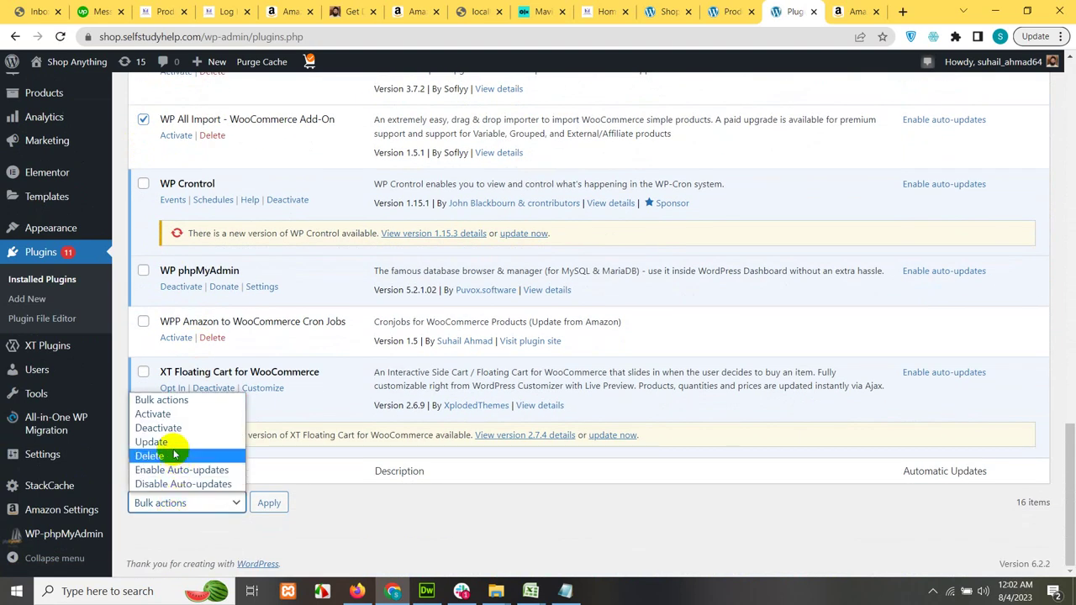
pyautogui.click(164, 412)
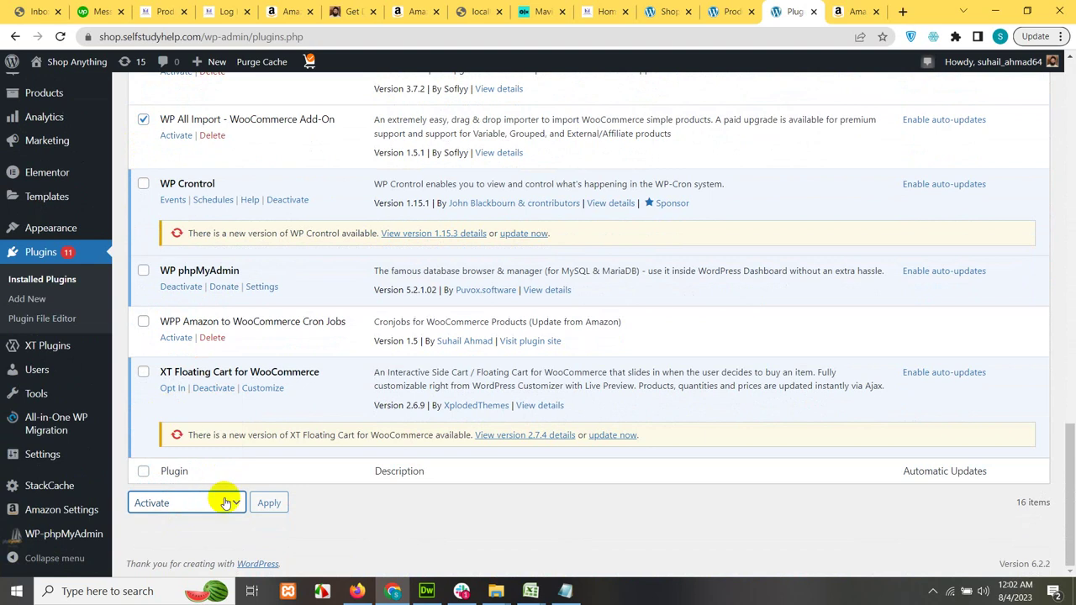
pyautogui.click(269, 503)
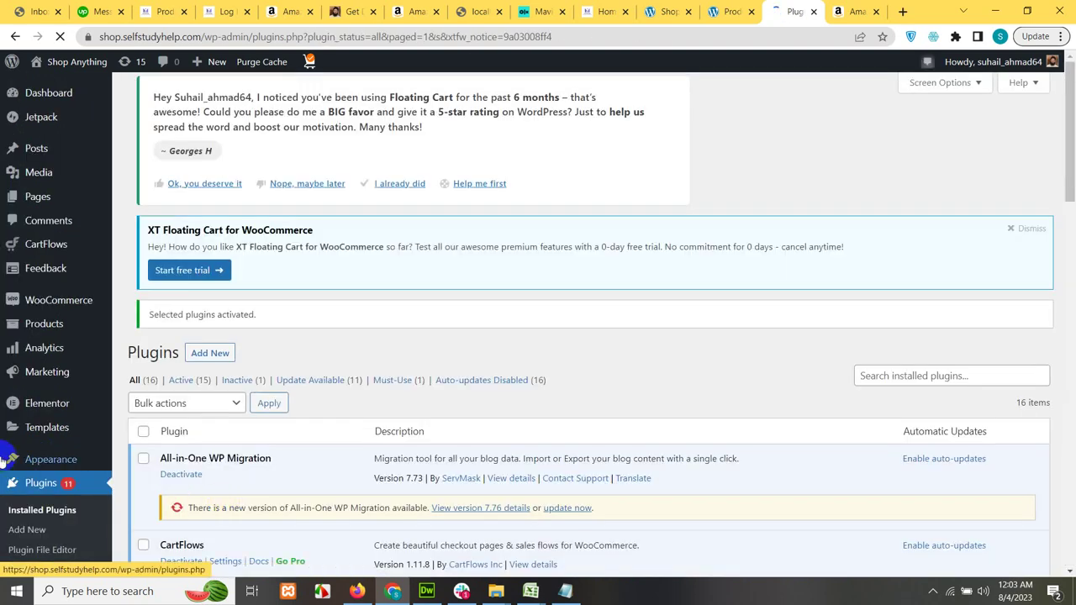
# Step: Start a new import with the WP All Import plugin
pyautogui.scroll(-5, 48, 462)
pyautogui.moveTo(31, 520)
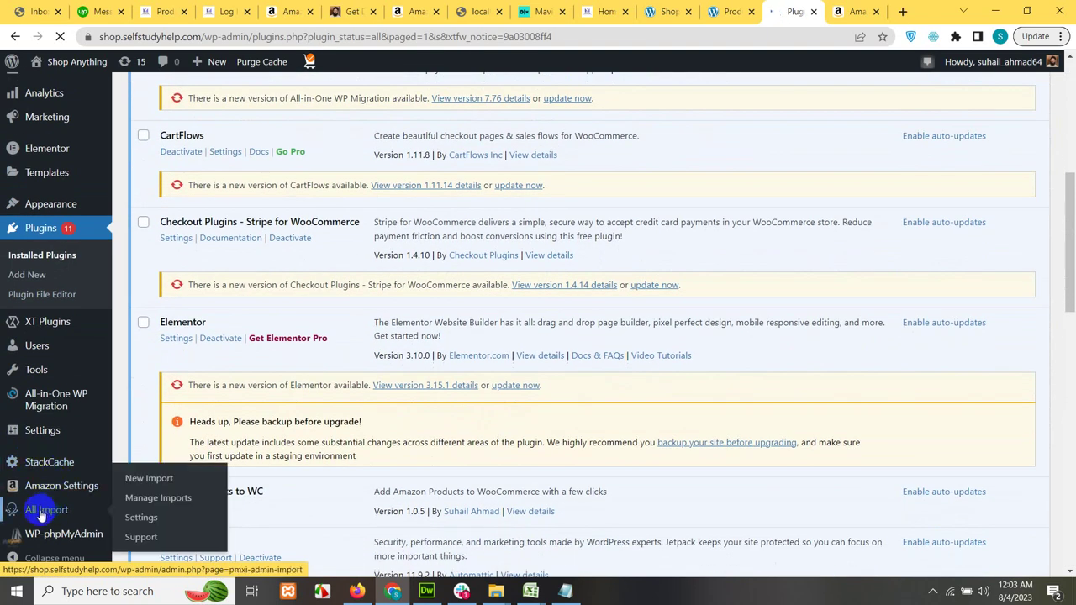
pyautogui.click(137, 482)
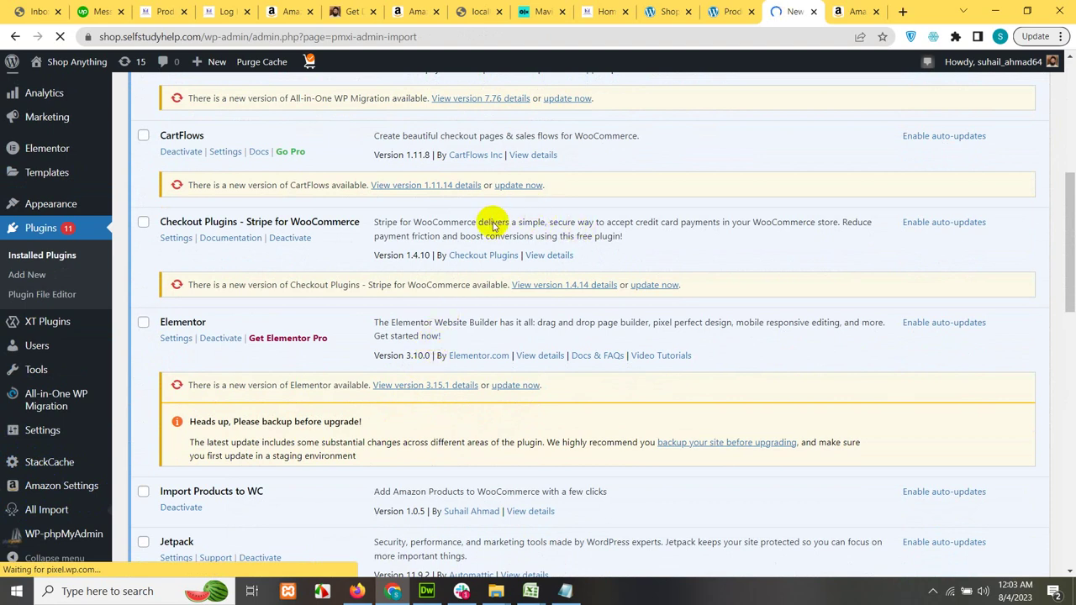
# Step: Upload import.csv from the Desktop folder as the data file for the new import
pyautogui.scroll(-1, 461, 289)
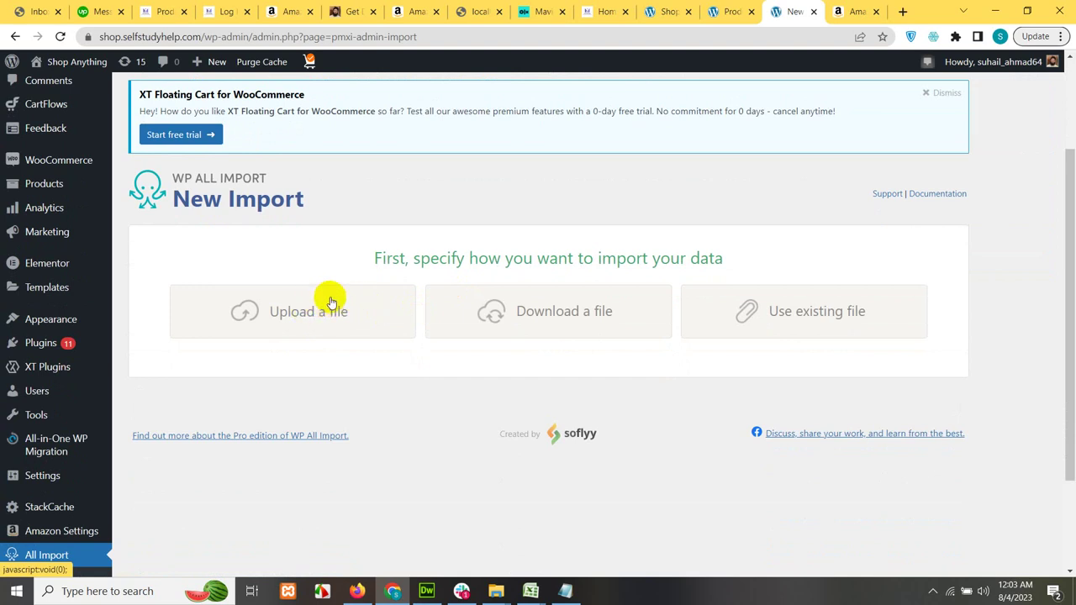
pyautogui.click(333, 306)
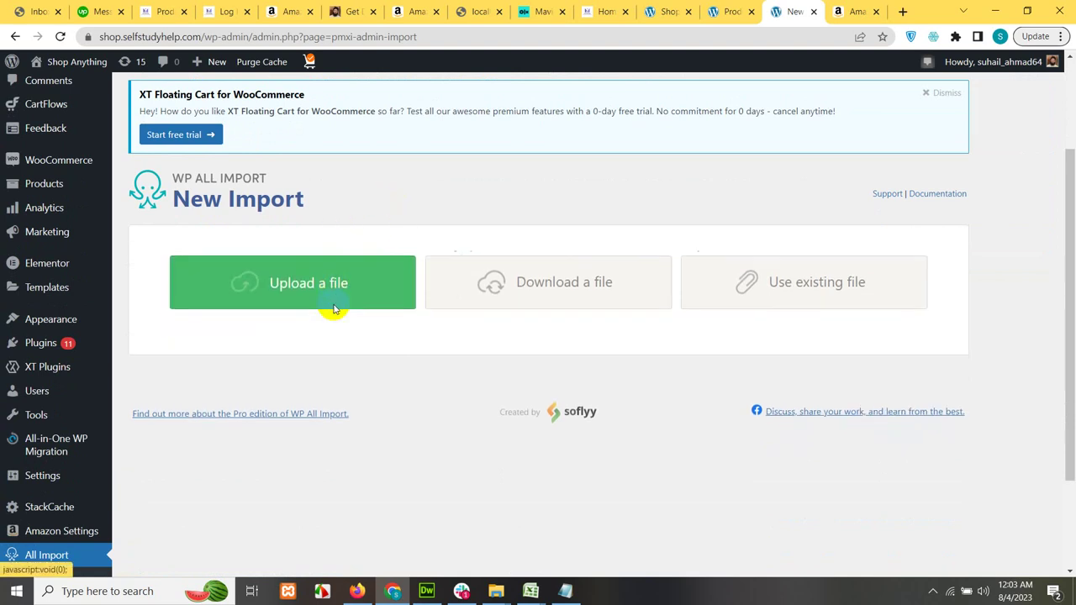
pyautogui.click(340, 297)
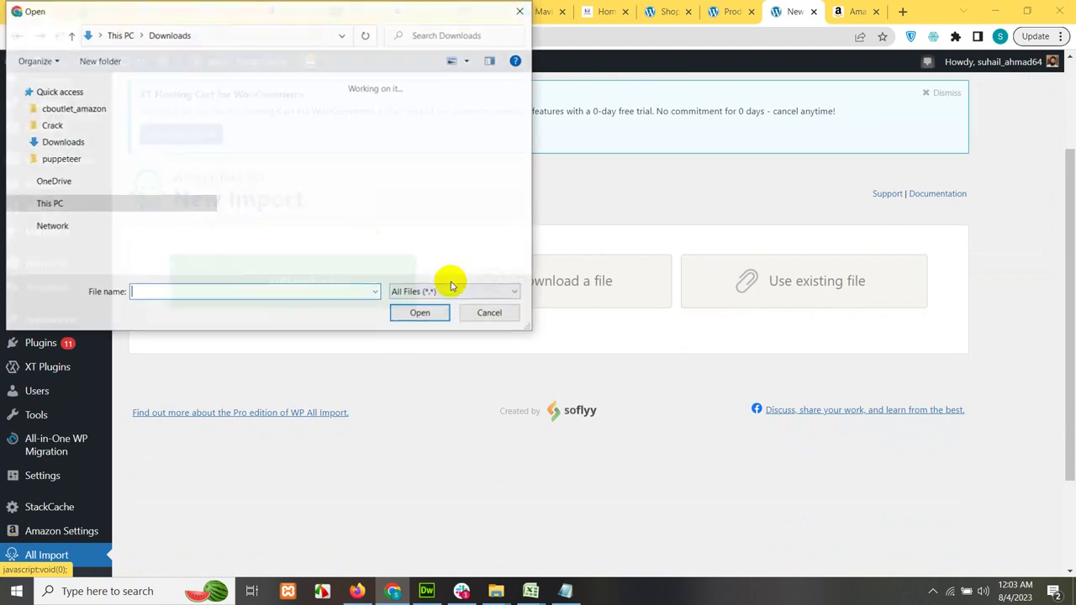
pyautogui.click(71, 144)
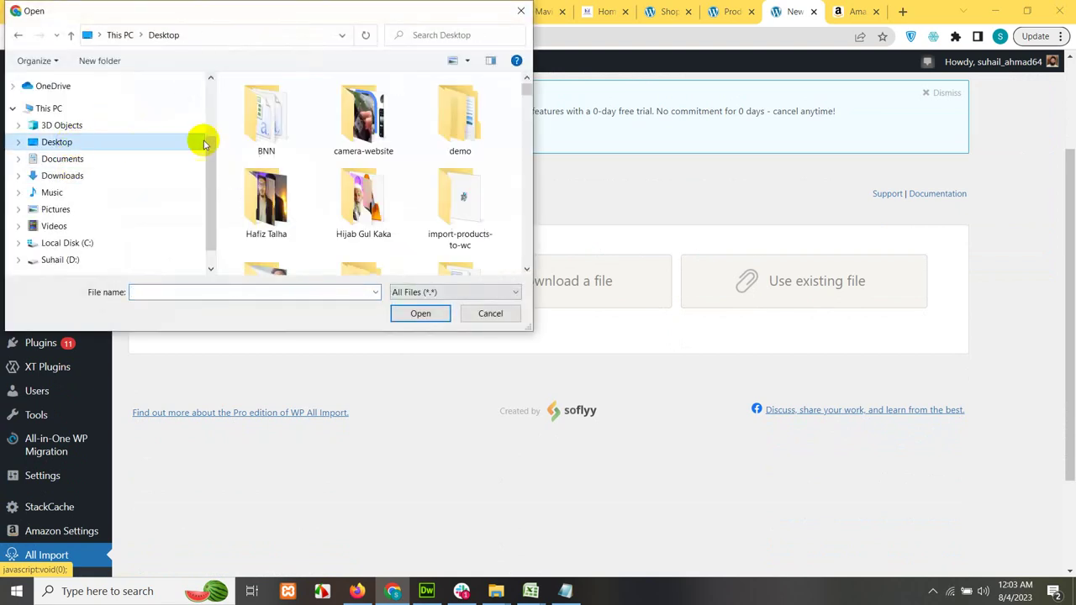
pyautogui.press('Tab')
pyautogui.press('i')
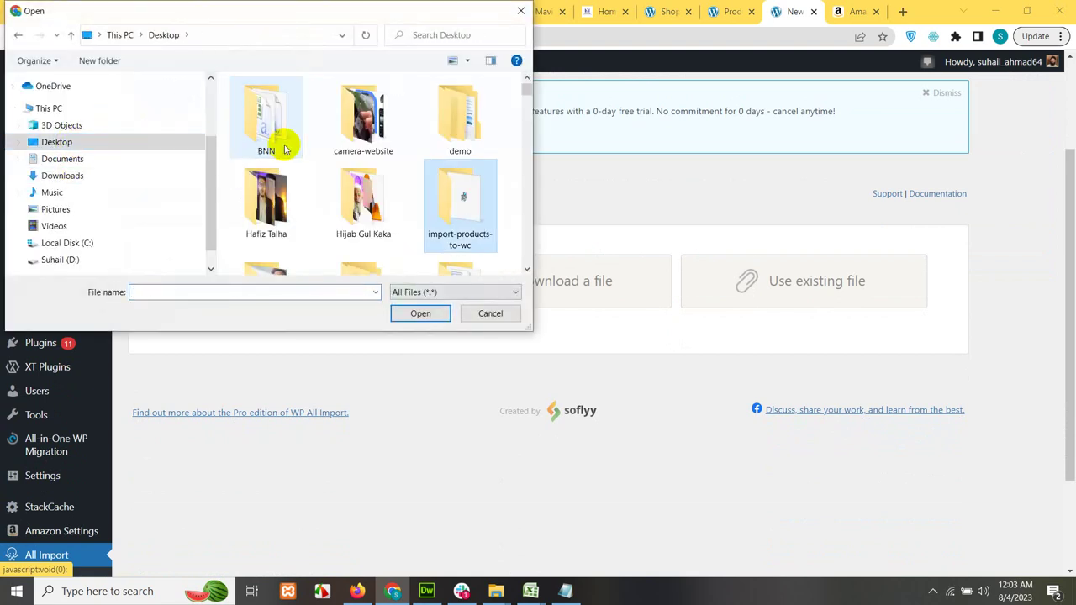
pyautogui.scroll(-10, 284, 149)
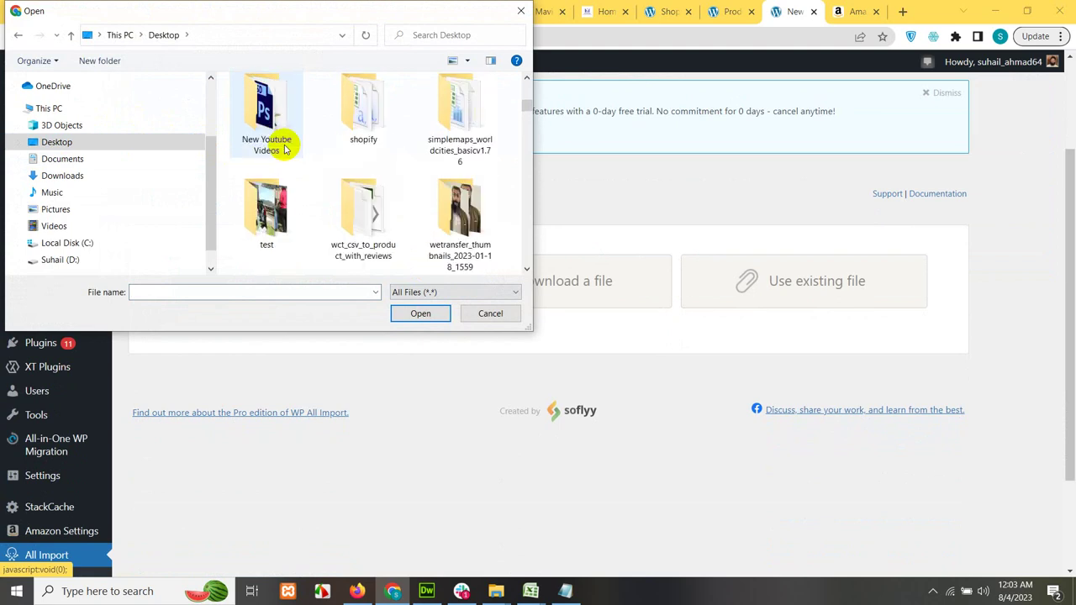
pyautogui.click(270, 102)
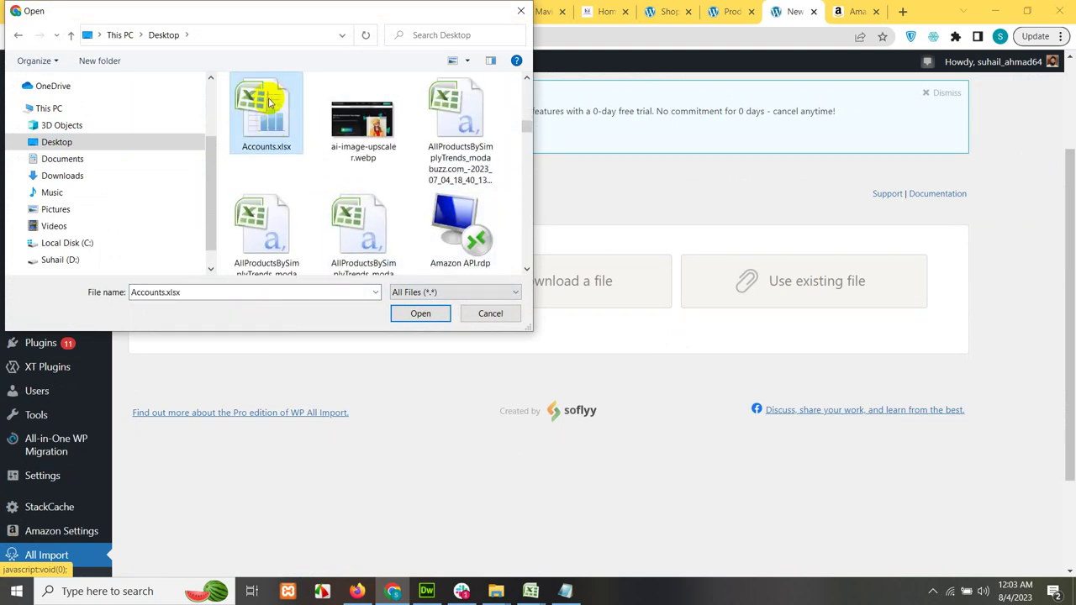
pyautogui.write('import.csv')
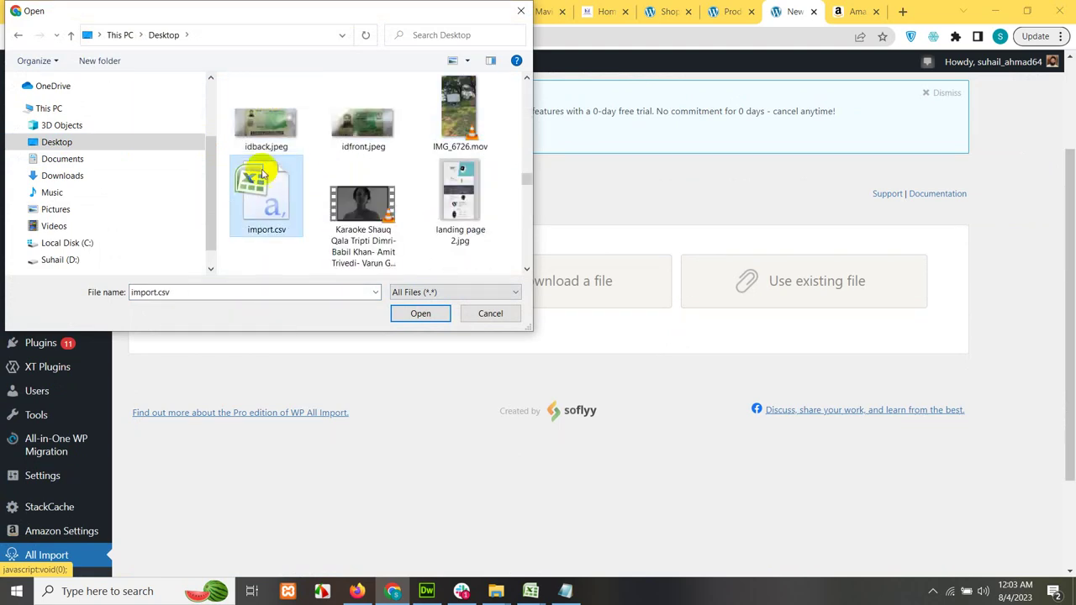
pyautogui.doubleClick(262, 208)
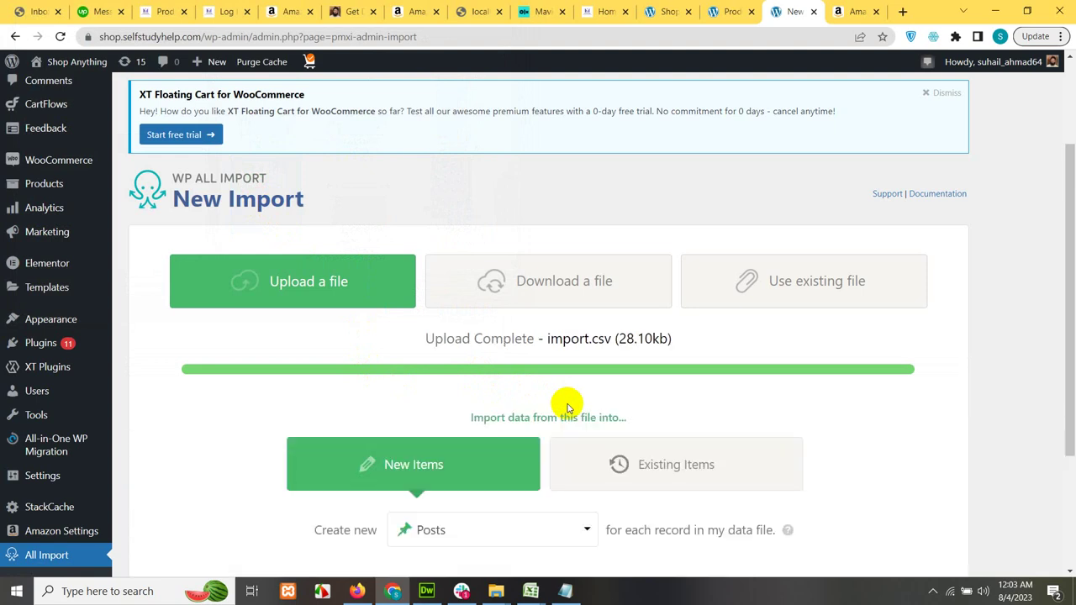
# Step: Set the import to create new WooCommerce Products for each record and continue to step 2
pyautogui.scroll(-2, 412, 412)
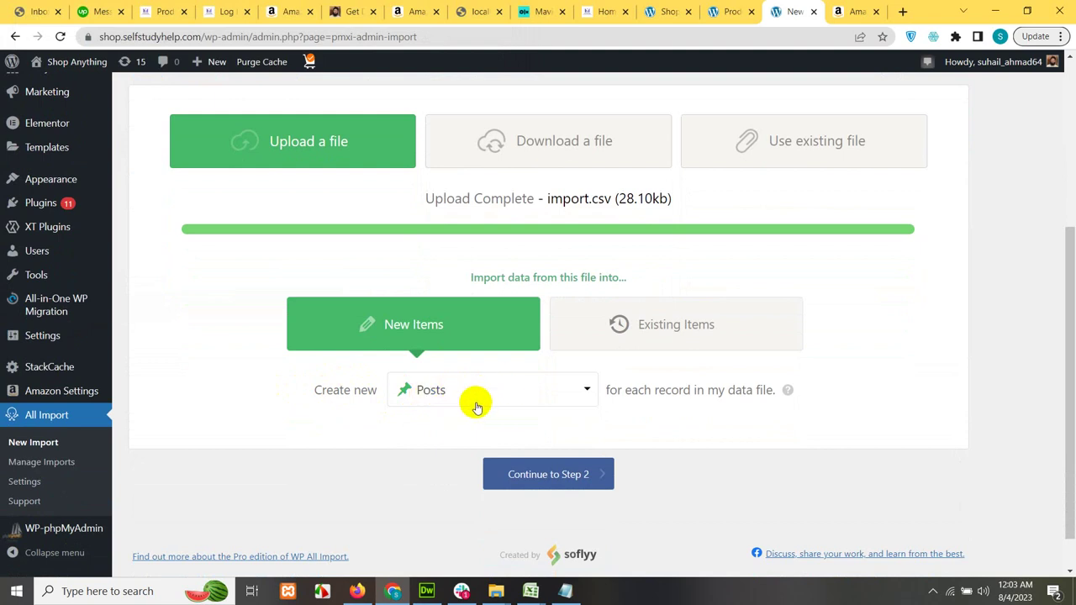
pyautogui.scroll(-1, 480, 398)
pyautogui.click(471, 346)
pyautogui.scroll(-2, 550, 468)
pyautogui.click(514, 453)
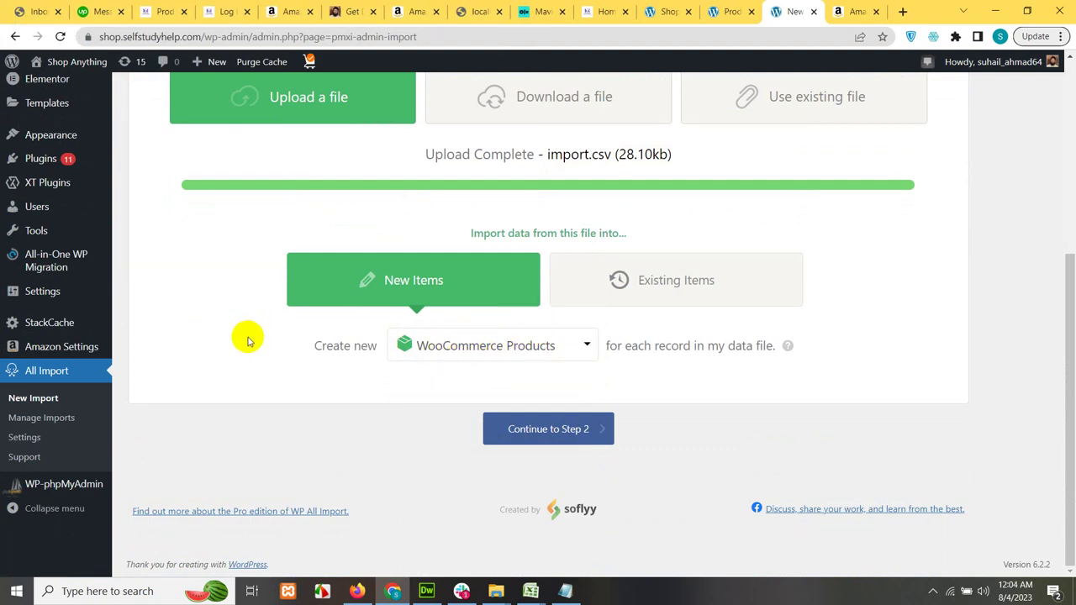
pyautogui.scroll(2, 67, 176)
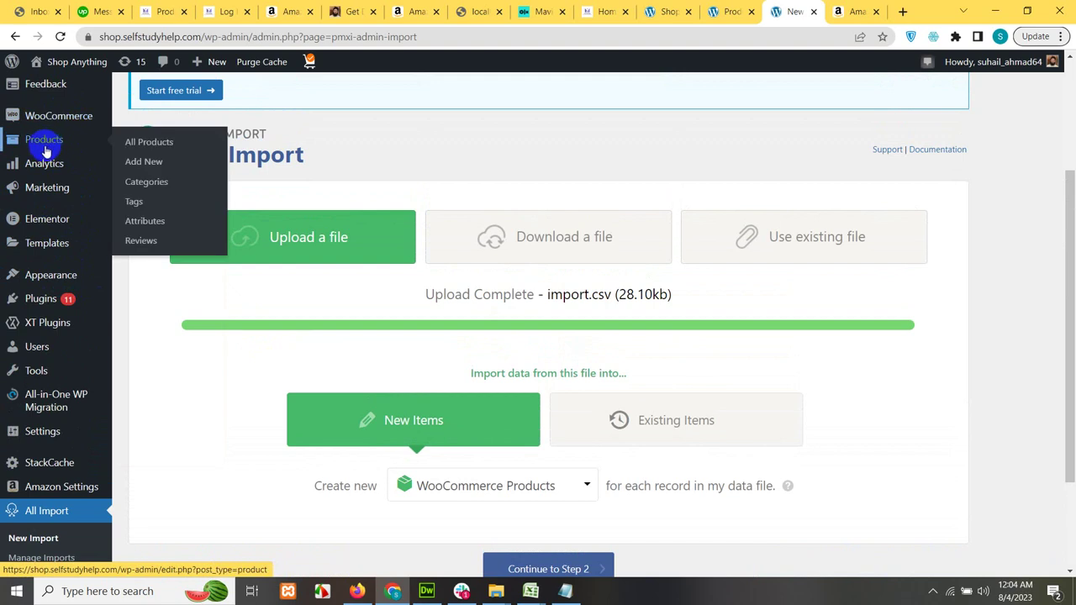
pyautogui.scroll(-2, 572, 358)
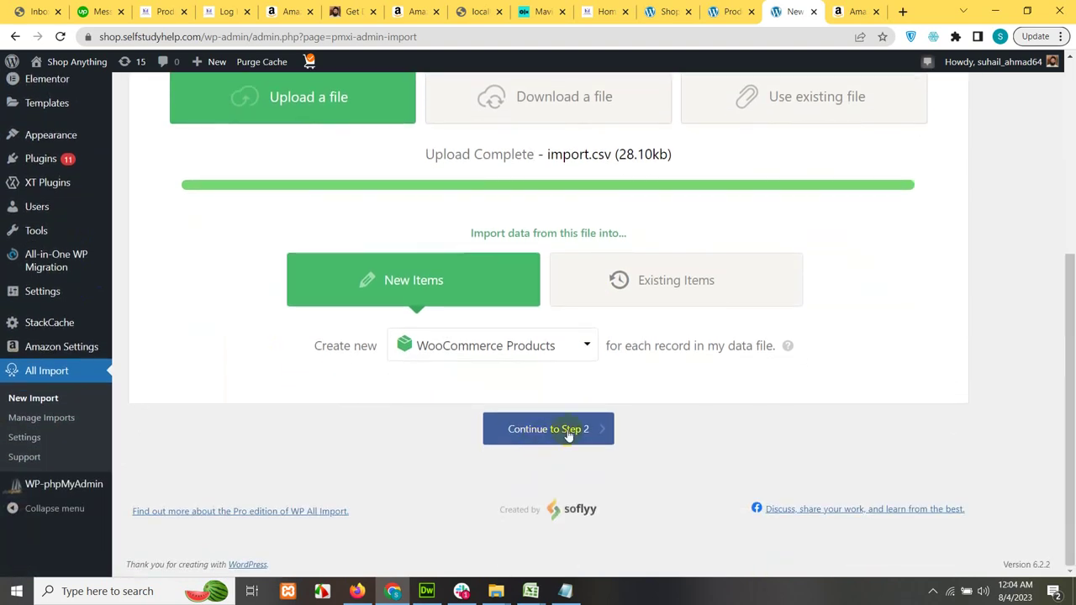
pyautogui.click(569, 437)
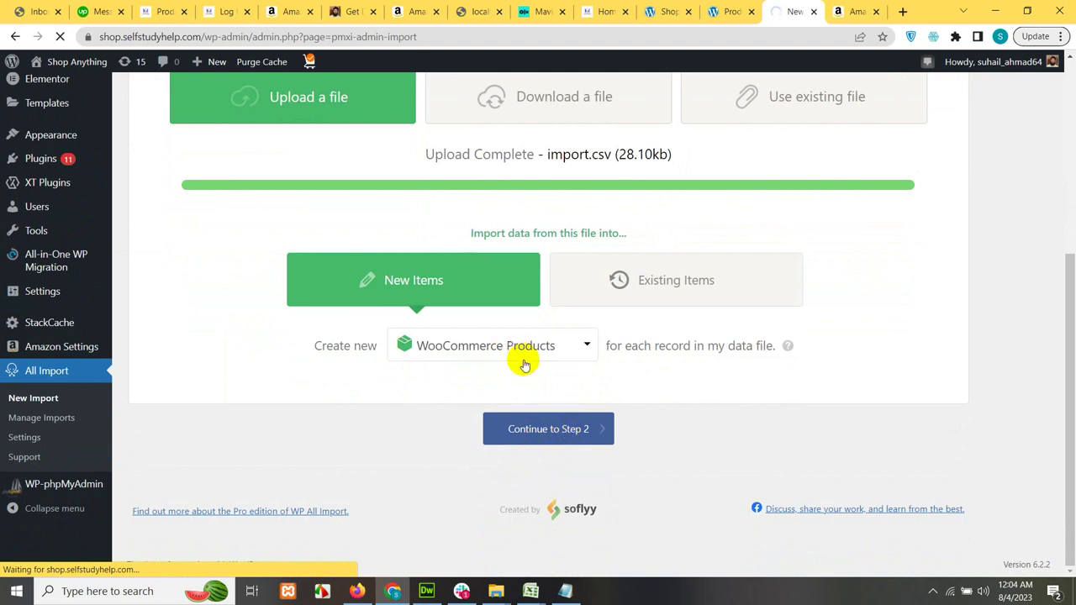
# Step: Review the fields of the import file's record through affiliate_url and type, and continue to step 3
pyautogui.scroll(-2, 513, 357)
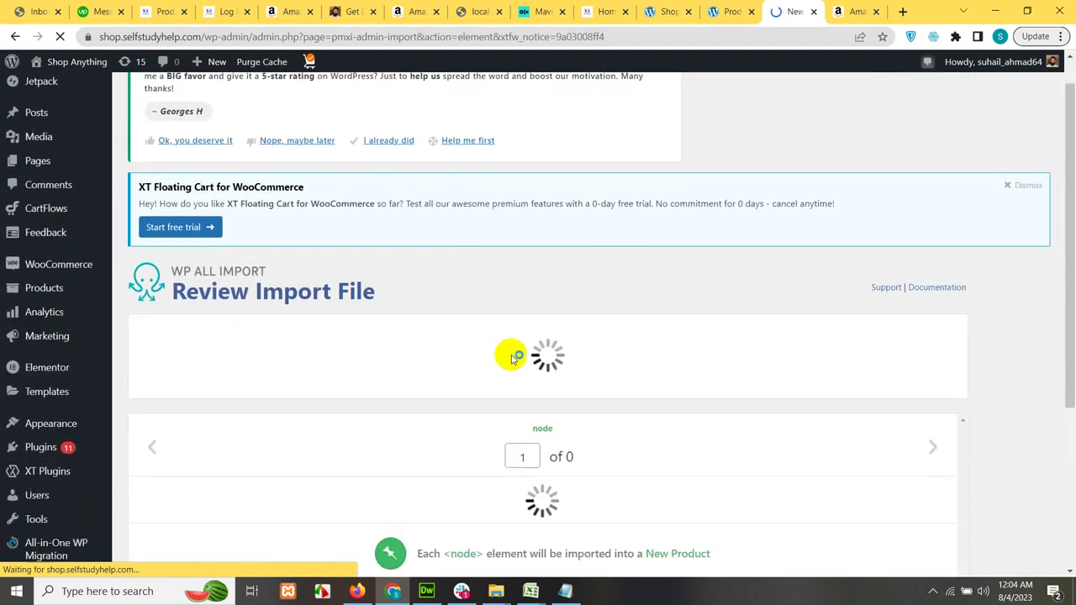
pyautogui.scroll(-3, 673, 403)
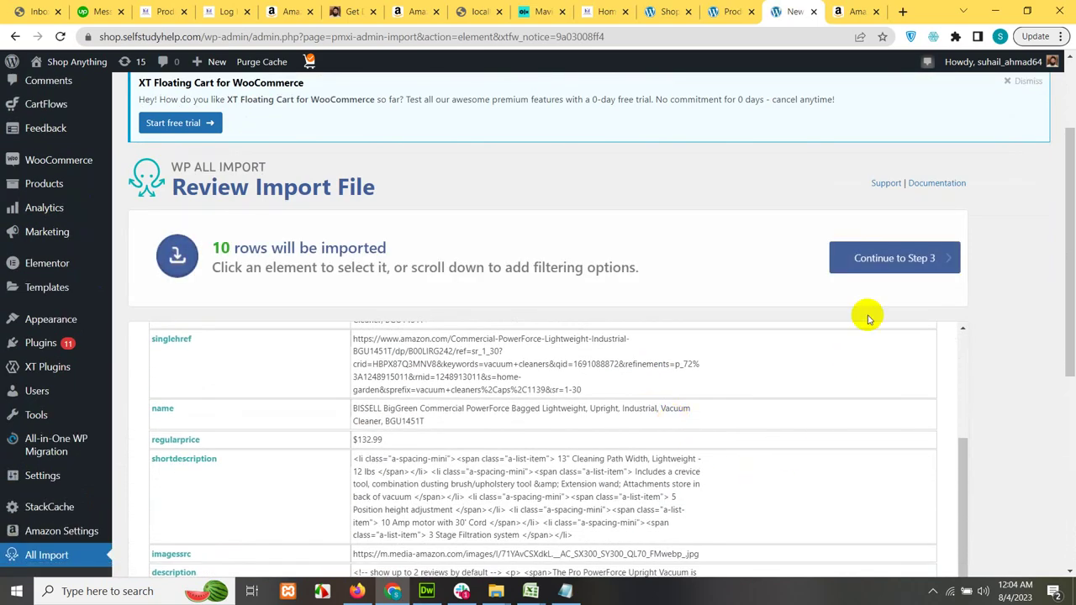
pyautogui.scroll(-1, 820, 435)
pyautogui.scroll(-5, 932, 471)
pyautogui.scroll(5, 834, 461)
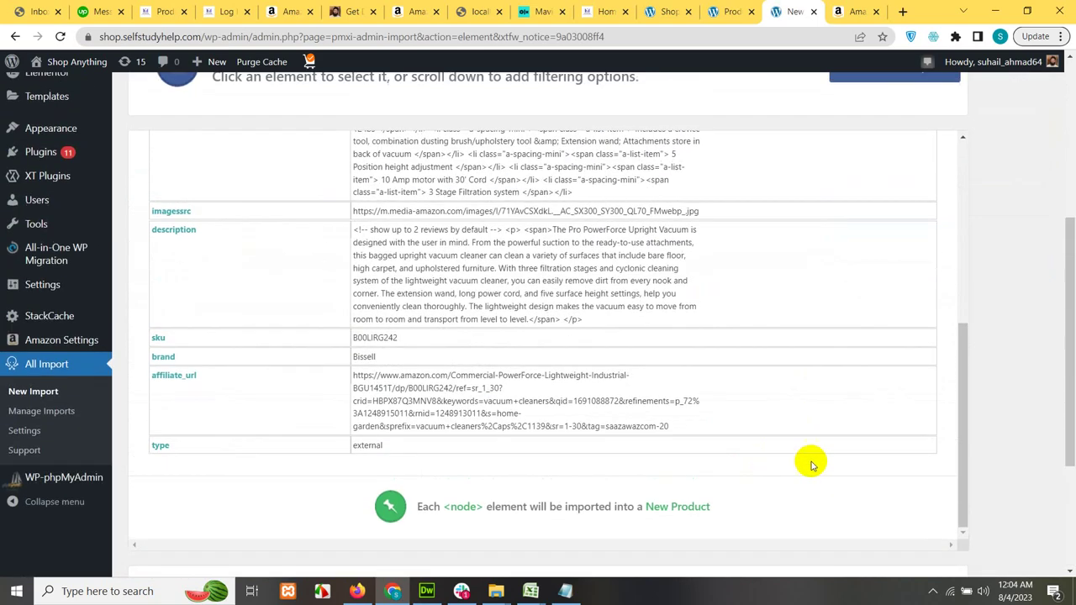
pyautogui.scroll(-3, 648, 412)
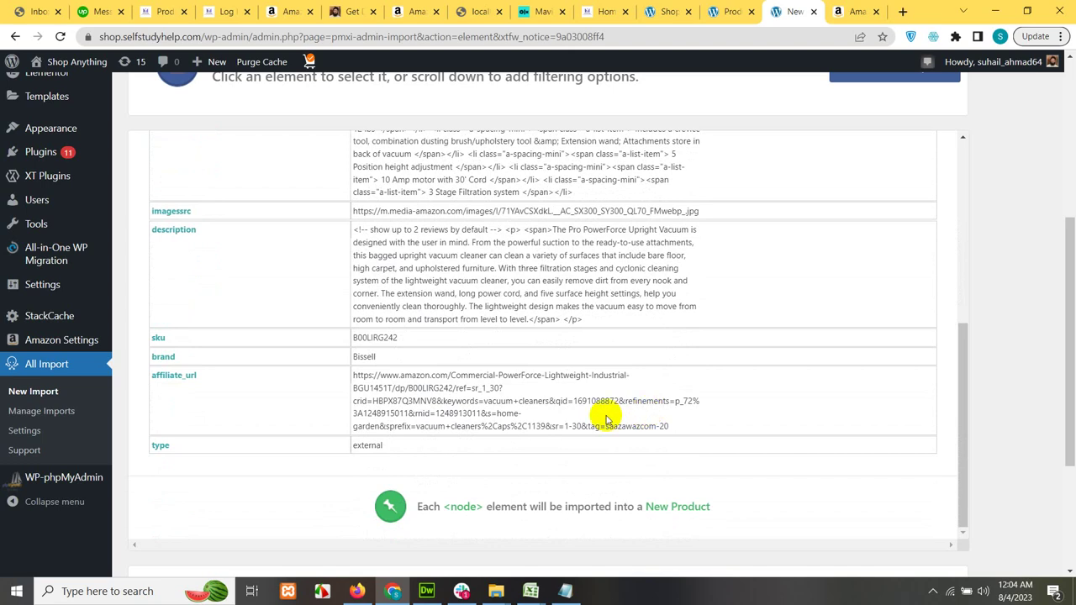
pyautogui.scroll(6, 609, 417)
pyautogui.scroll(2, 774, 250)
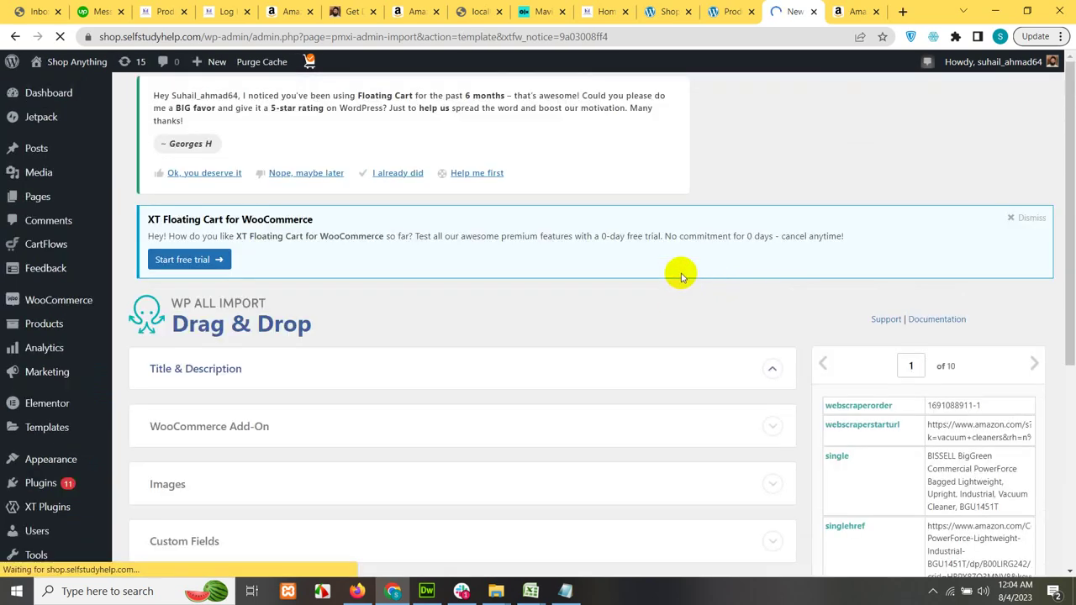
# Step: Map the name element to the product title as {name[1]}
pyautogui.scroll(-2, 623, 290)
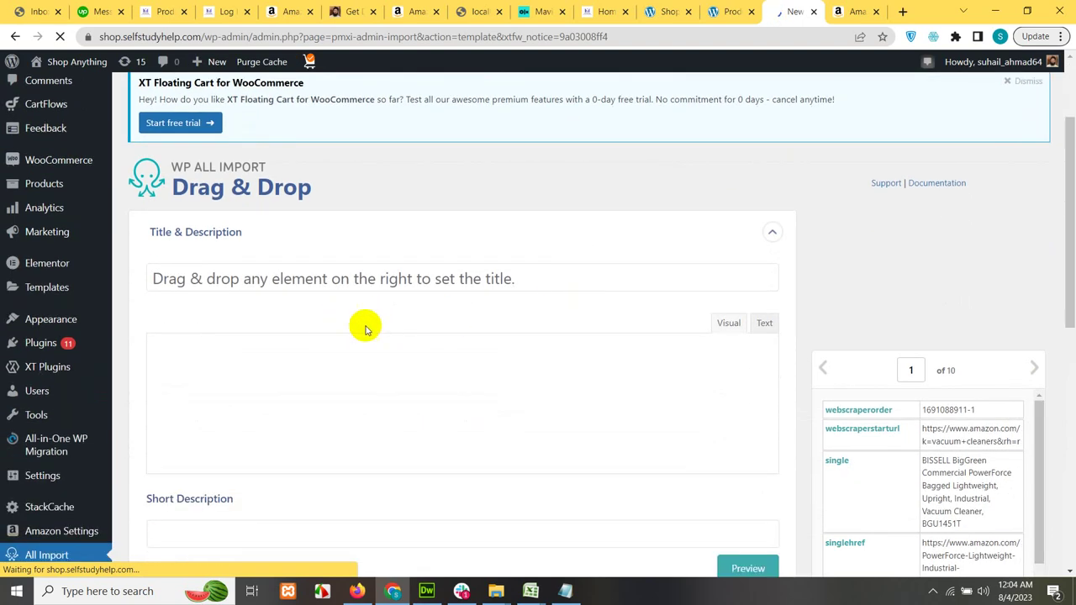
pyautogui.scroll(-2, 866, 436)
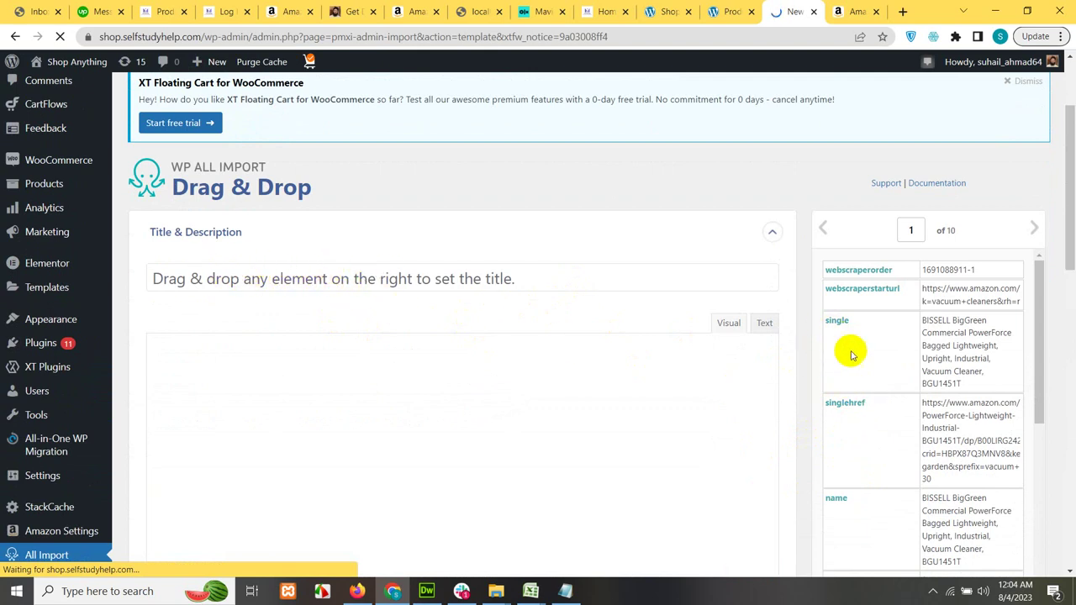
pyautogui.scroll(-1, 875, 468)
pyautogui.scroll(-1, 876, 472)
pyautogui.moveTo(843, 432); pyautogui.dragTo(432, 279)
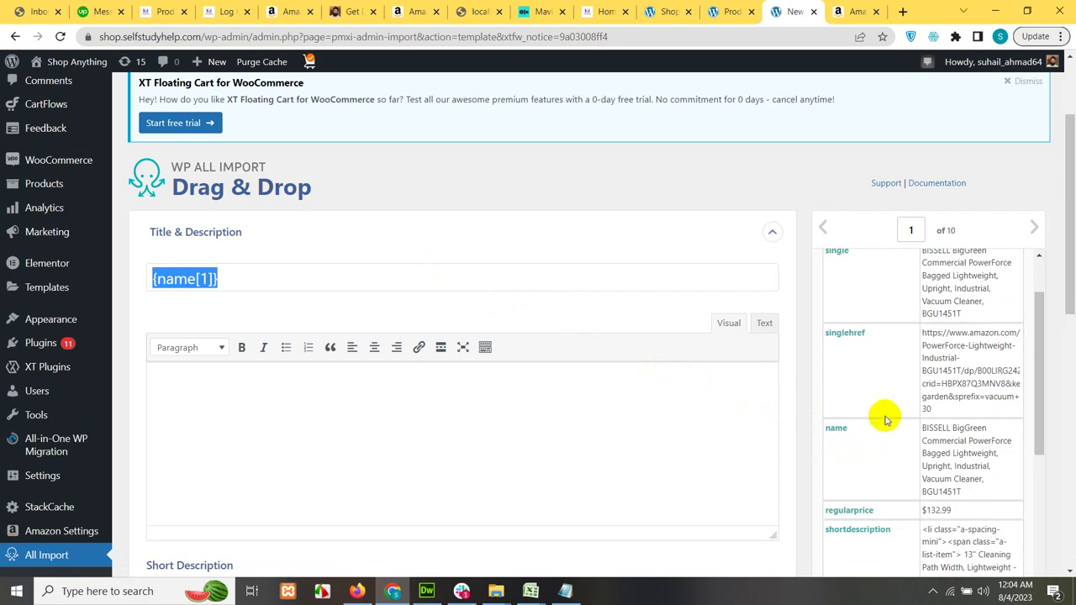
# Step: Map the description element to the product content and the shortdescription element to the Short Description
pyautogui.scroll(-4, 879, 418)
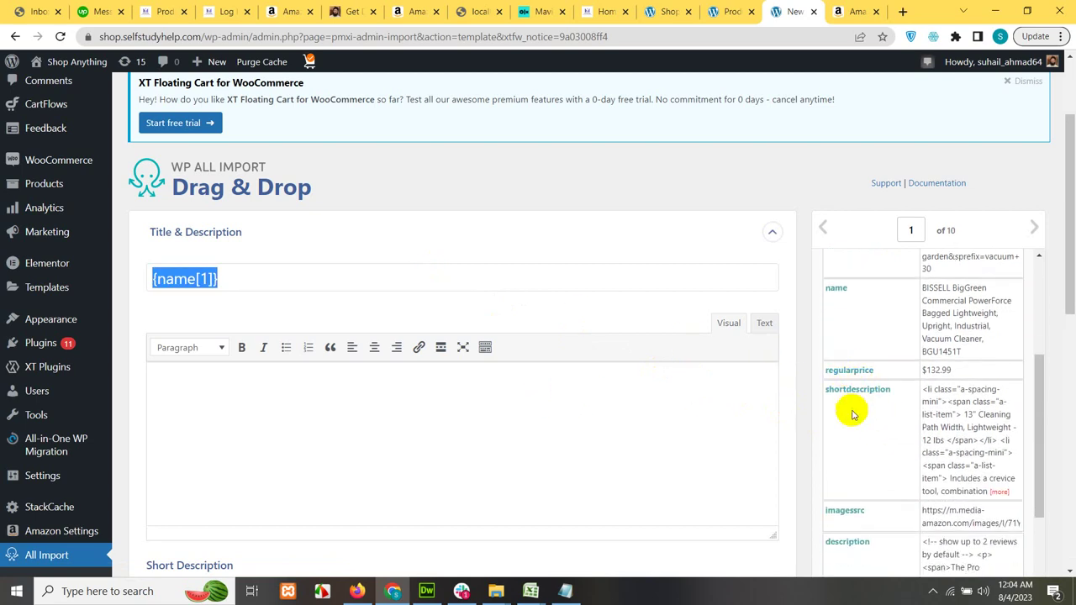
pyautogui.scroll(-4, 866, 445)
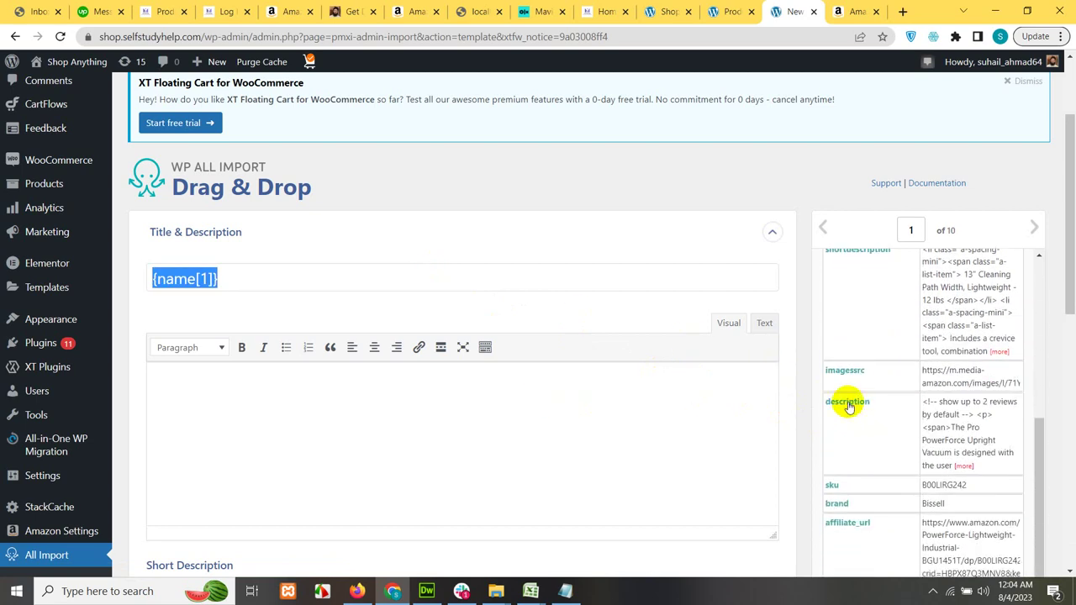
pyautogui.moveTo(845, 404); pyautogui.dragTo(572, 408)
pyautogui.scroll(-4, 465, 448)
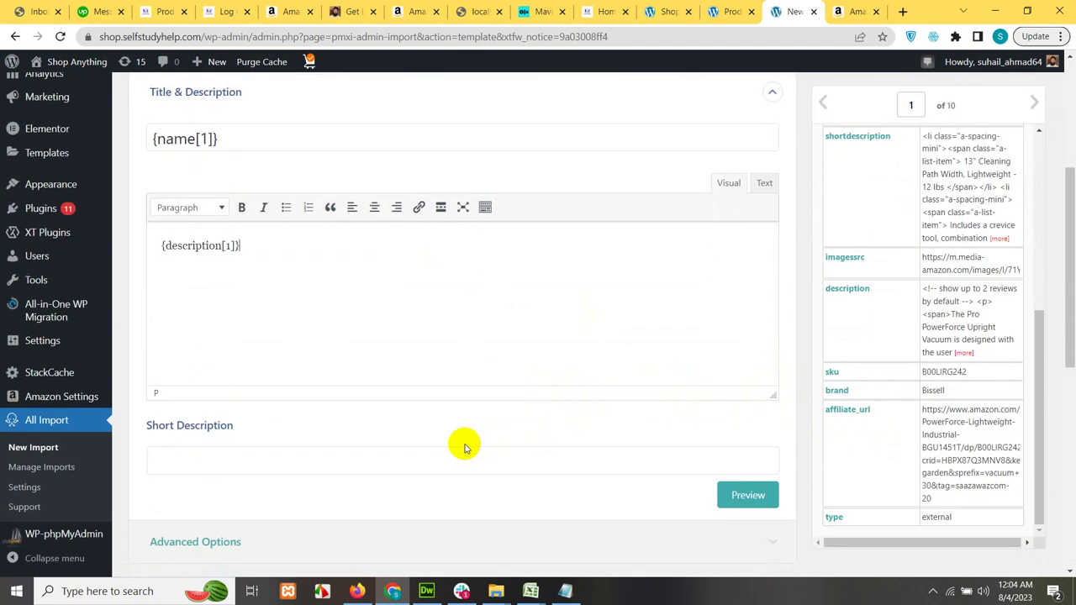
pyautogui.click(219, 454)
pyautogui.moveTo(854, 140); pyautogui.dragTo(272, 463)
# Step: In the WooCommerce Add-On section, set the product type with XPath to {type[1]}
pyautogui.scroll(-5, 538, 424)
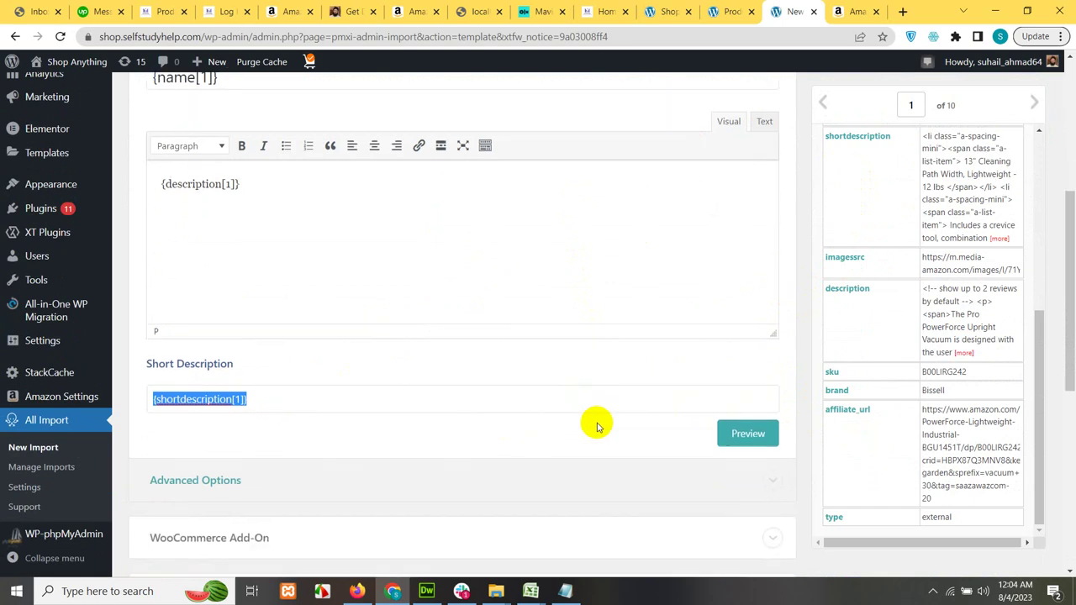
pyautogui.click(268, 390)
pyautogui.scroll(-1, 311, 391)
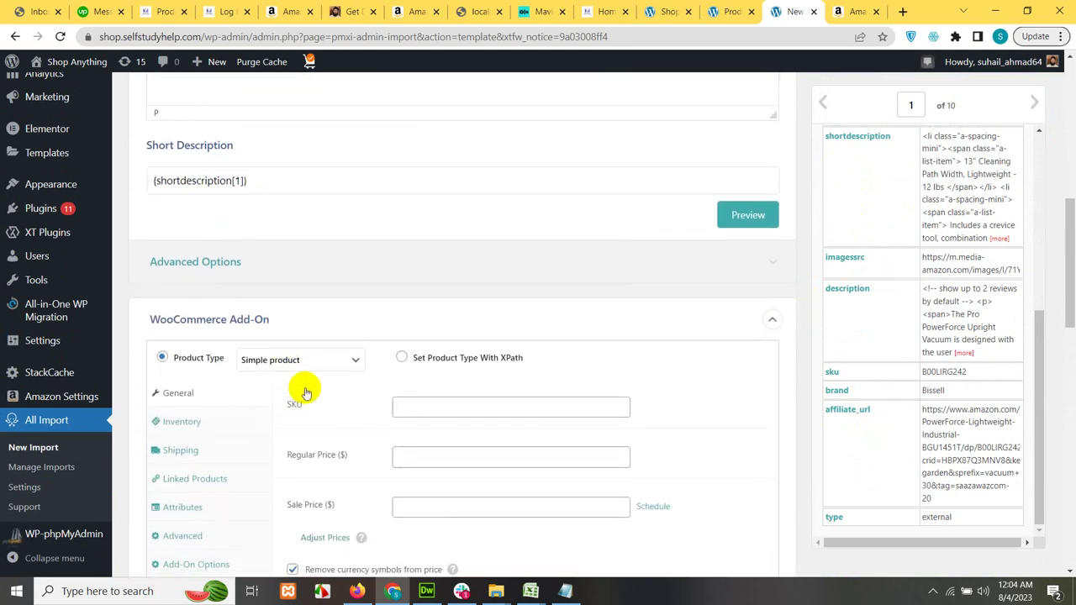
pyautogui.click(403, 360)
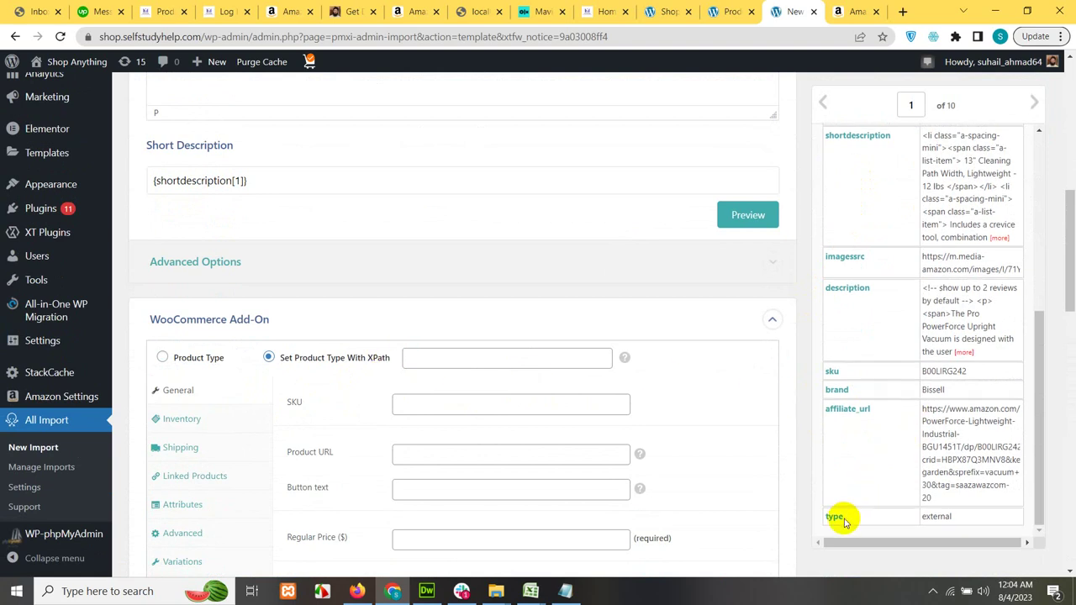
pyautogui.moveTo(845, 522); pyautogui.dragTo(459, 360)
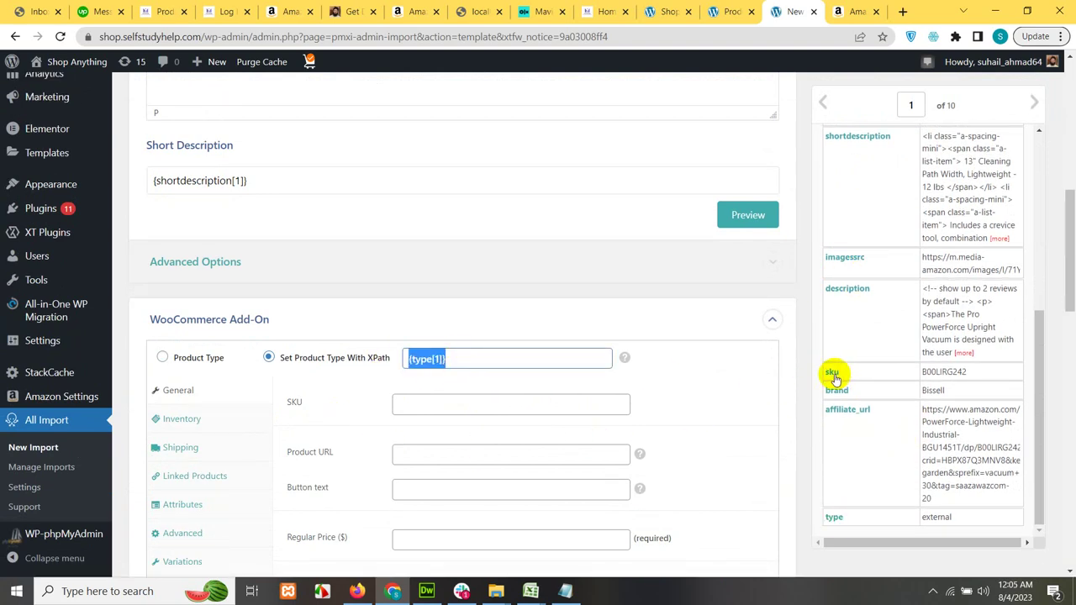
# Step: Map the sku element to the SKU and the affiliate_url element to the Product URL
pyautogui.moveTo(835, 377); pyautogui.dragTo(484, 407)
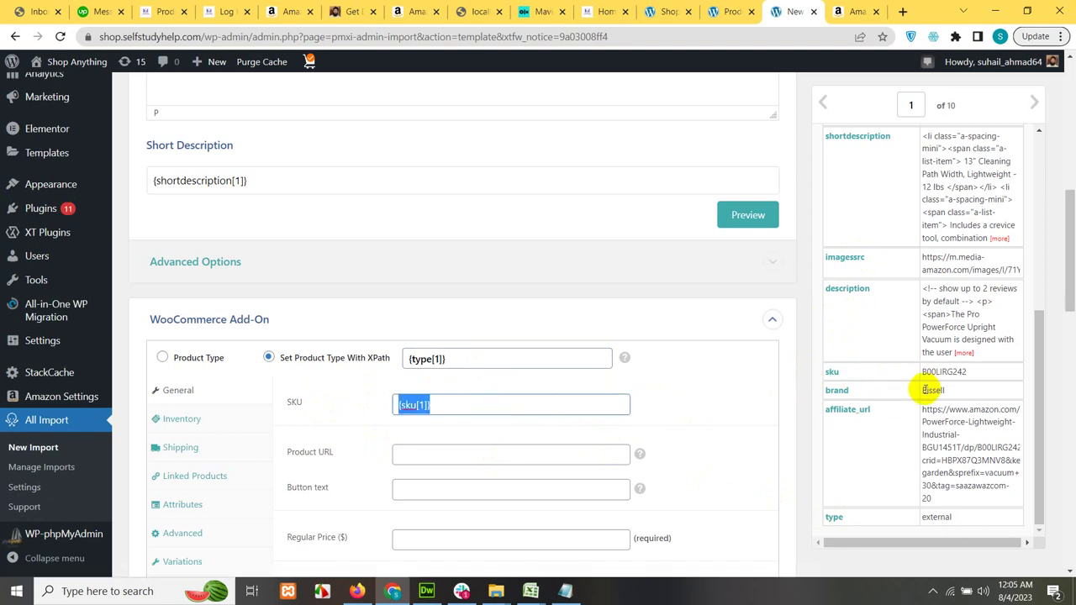
pyautogui.scroll(-1, 284, 468)
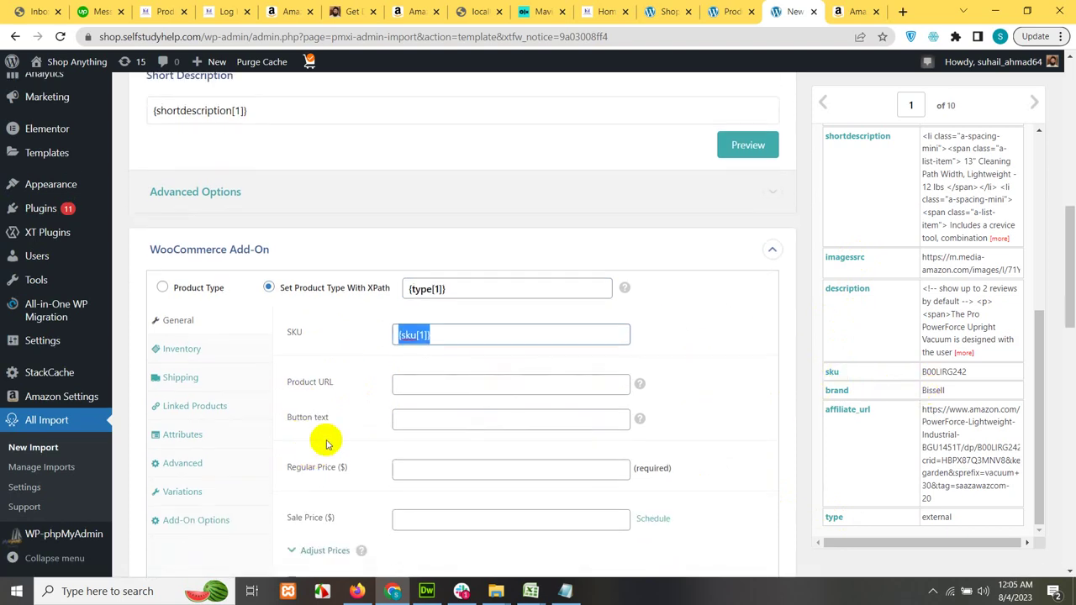
pyautogui.click(428, 384)
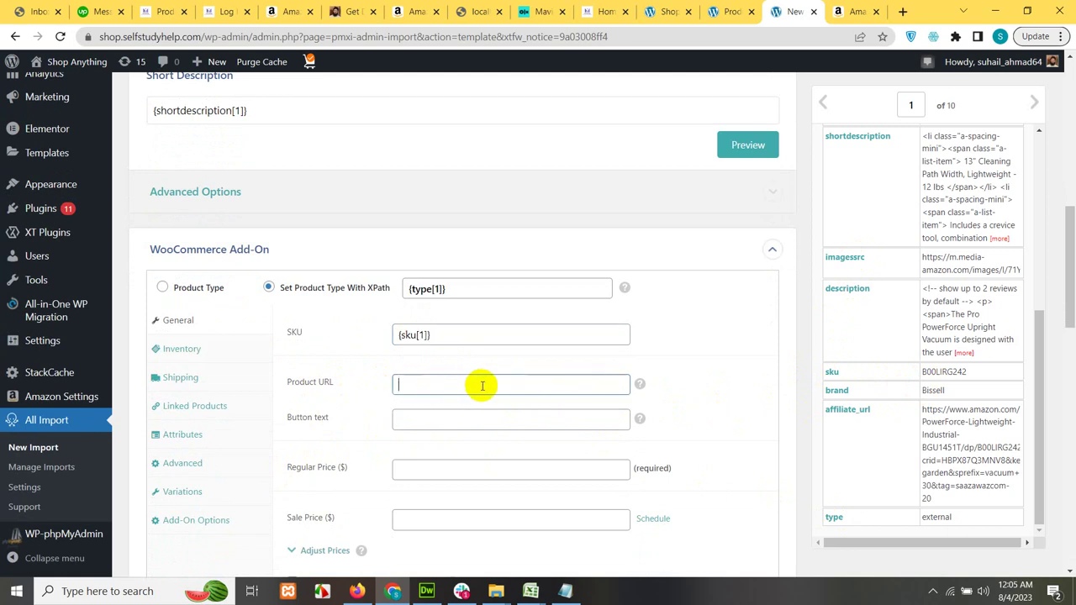
pyautogui.moveTo(853, 413); pyautogui.dragTo(438, 391)
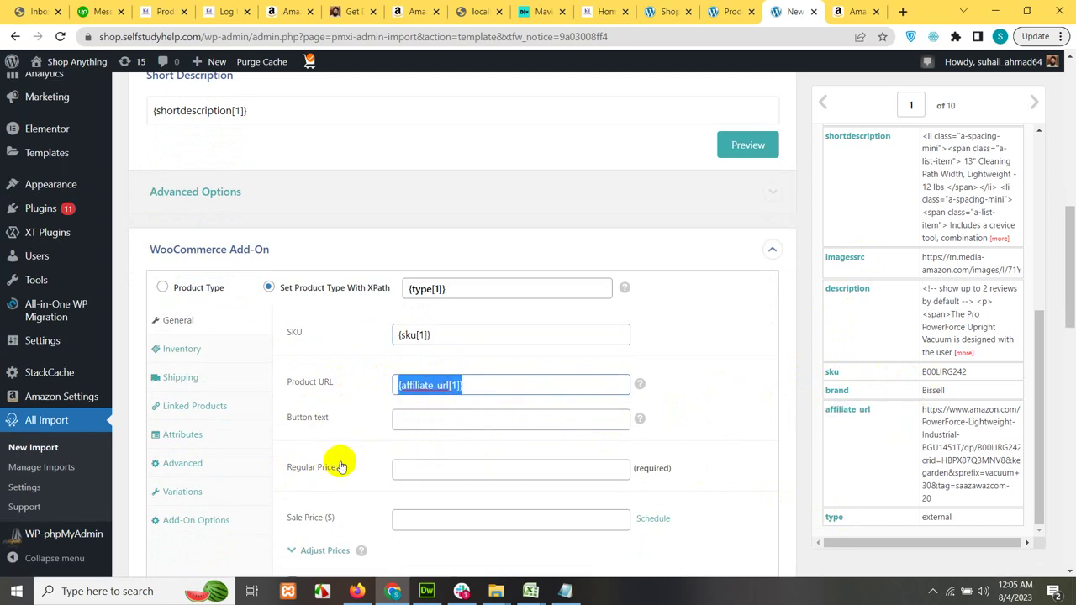
# Step: Map the regularprice element to the Regular Price as {regularprice[1]}
pyautogui.scroll(3, 849, 277)
pyautogui.moveTo(838, 264); pyautogui.dragTo(433, 470)
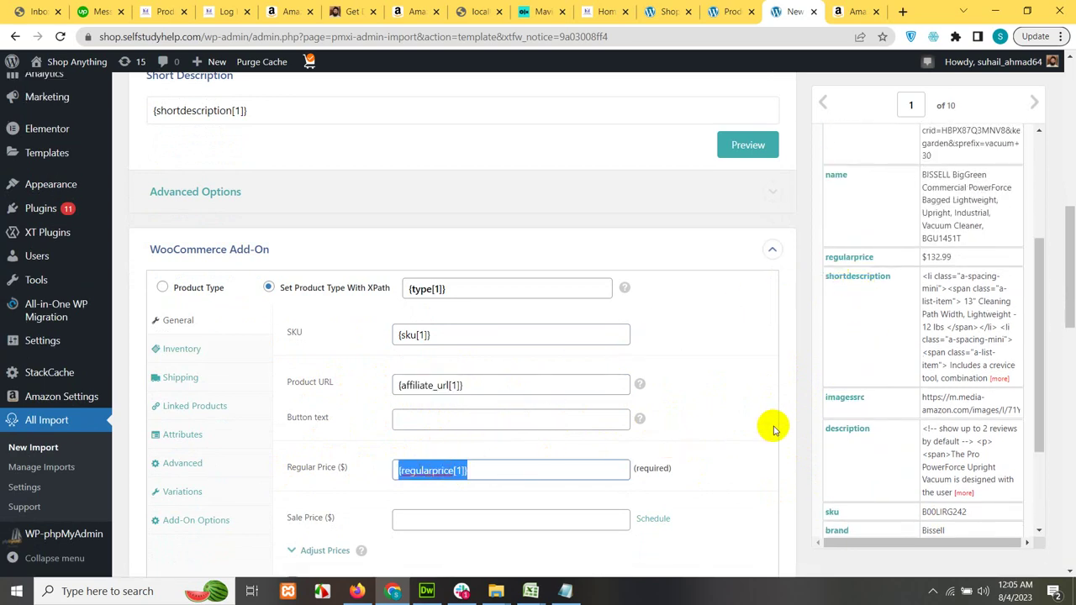
pyautogui.scroll(-6, 748, 435)
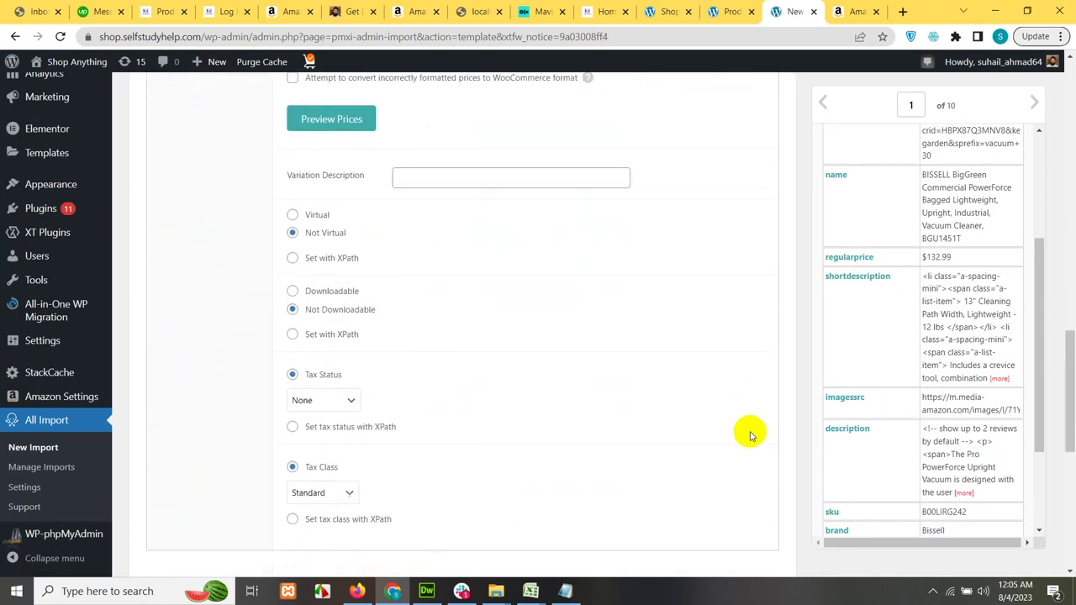
# Step: In the Images section, map the imagessrc element to the image URLs for images hosted elsewhere
pyautogui.scroll(-3, 749, 435)
pyautogui.click(190, 336)
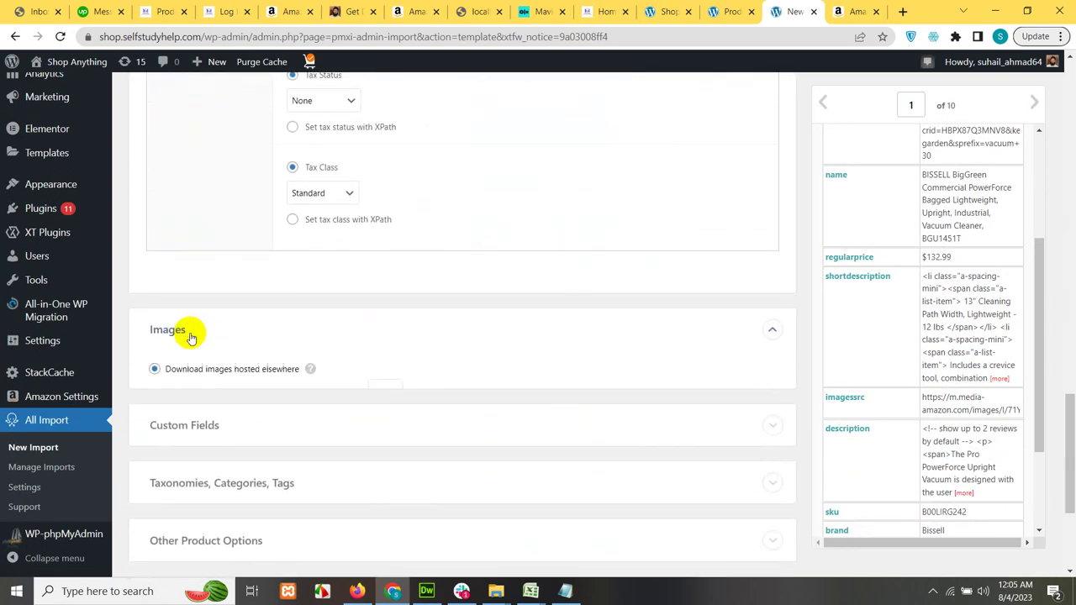
pyautogui.scroll(3, 887, 300)
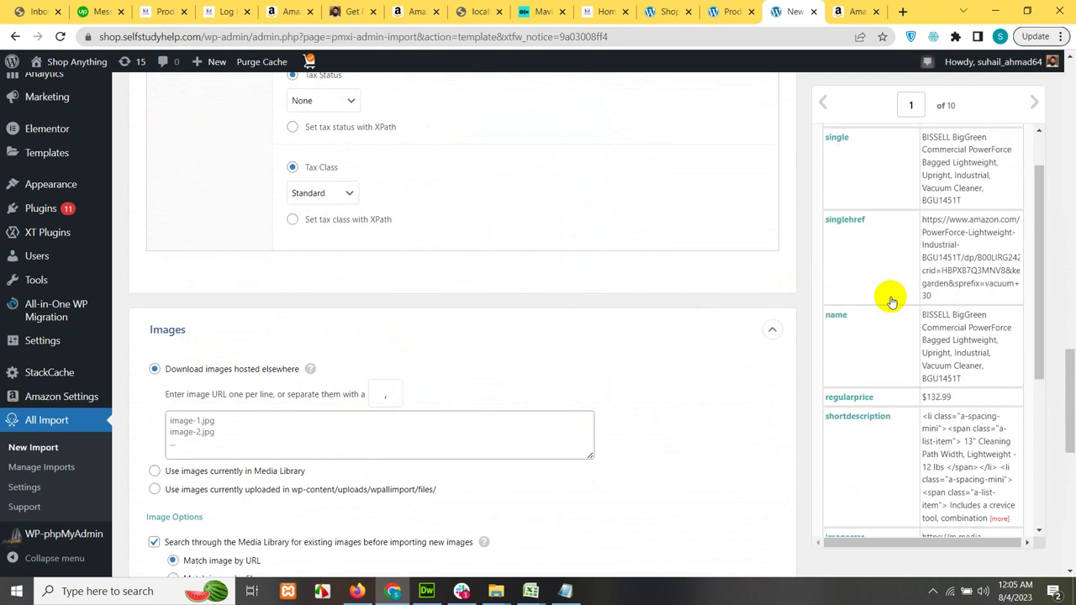
pyautogui.scroll(-3, 891, 301)
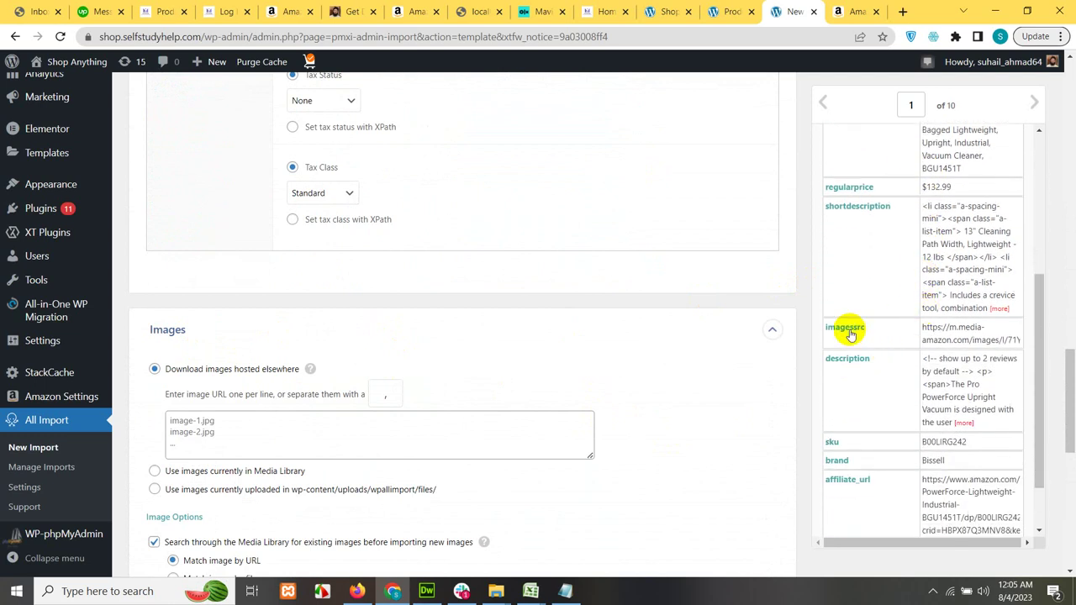
pyautogui.moveTo(851, 334); pyautogui.dragTo(267, 425)
pyautogui.scroll(-2, 658, 409)
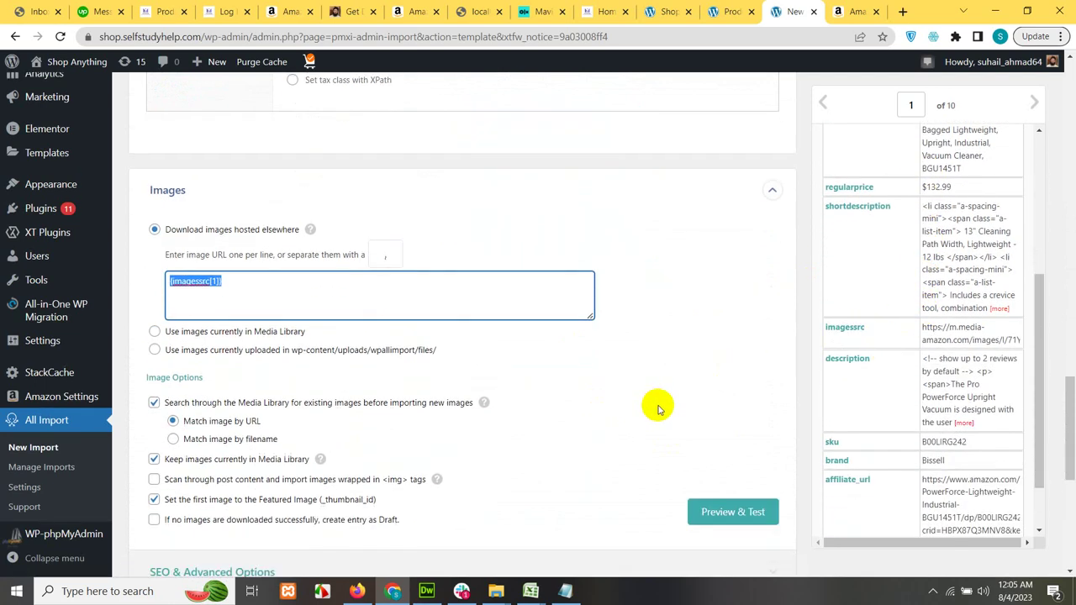
pyautogui.scroll(-1, 659, 410)
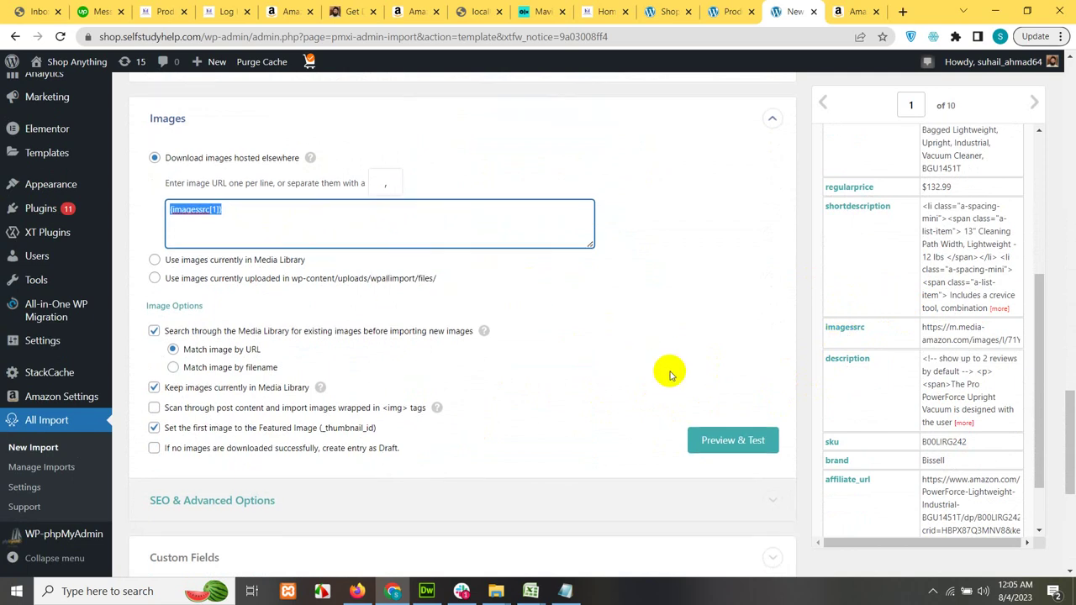
# Step: Add a Brand attribute with the value {brand[1]} in the WooCommerce Add-On, with In Variations and Is Taxonomy turned off
pyautogui.scroll(-1, 670, 375)
pyautogui.scroll(-2, 670, 375)
pyautogui.scroll(-1, 894, 427)
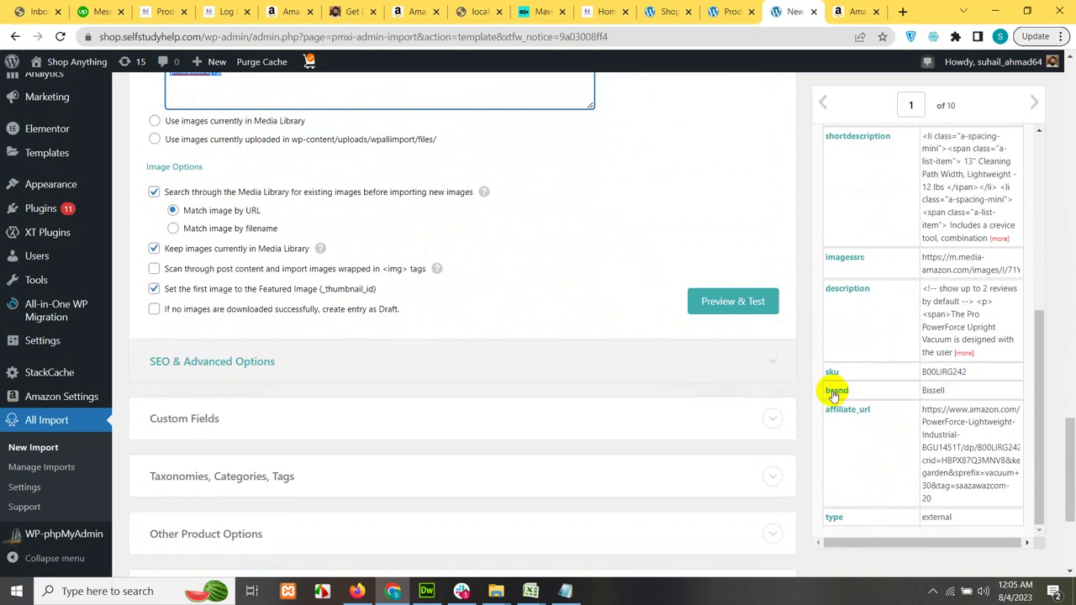
pyautogui.scroll(6, 694, 416)
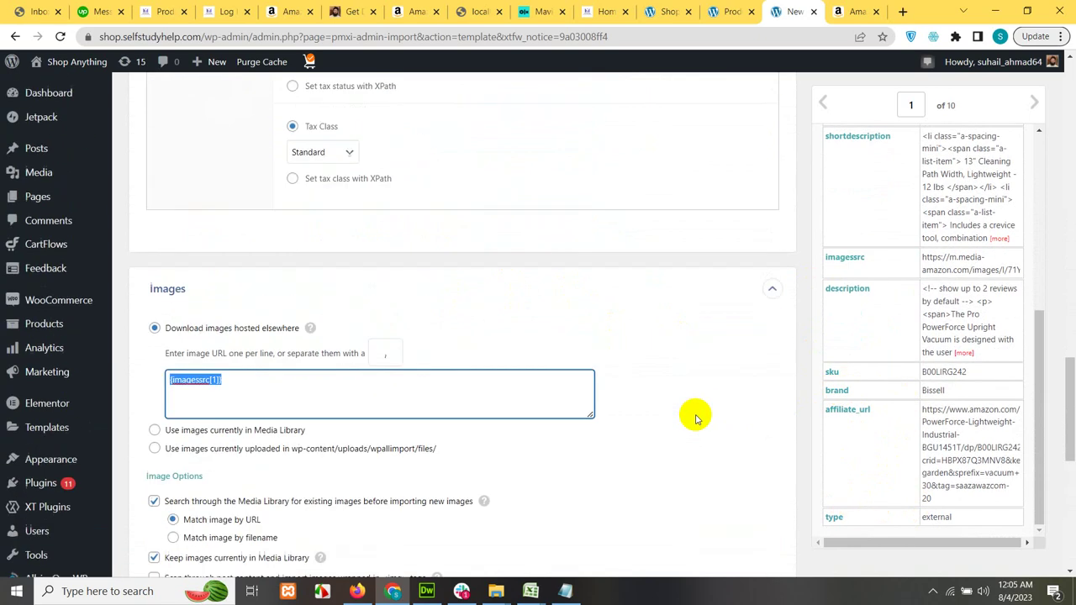
pyautogui.scroll(6, 622, 421)
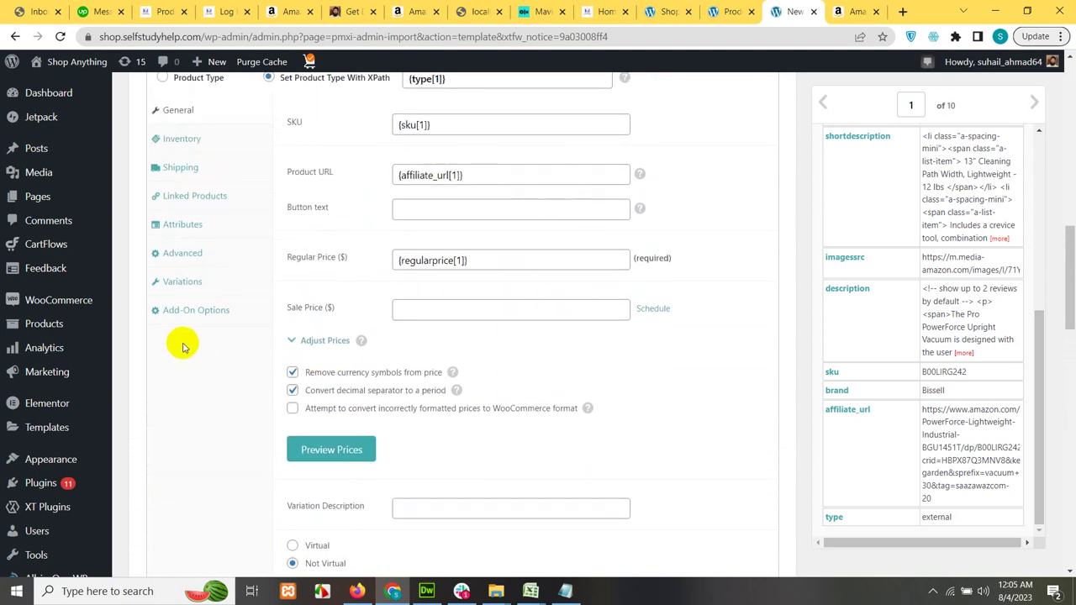
pyautogui.click(178, 235)
pyautogui.scroll(2, 380, 205)
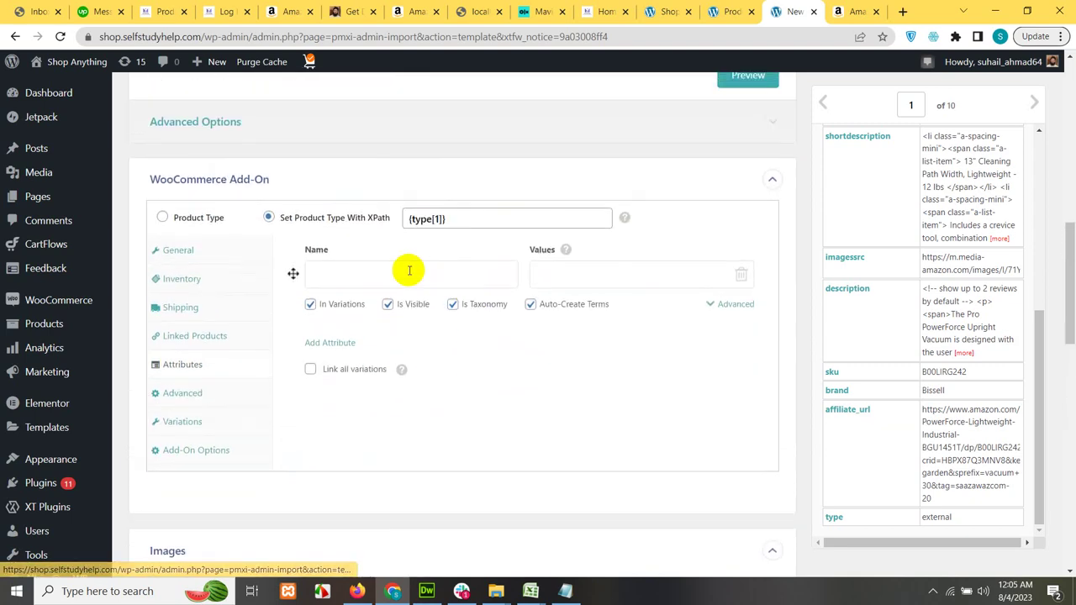
pyautogui.click(383, 272)
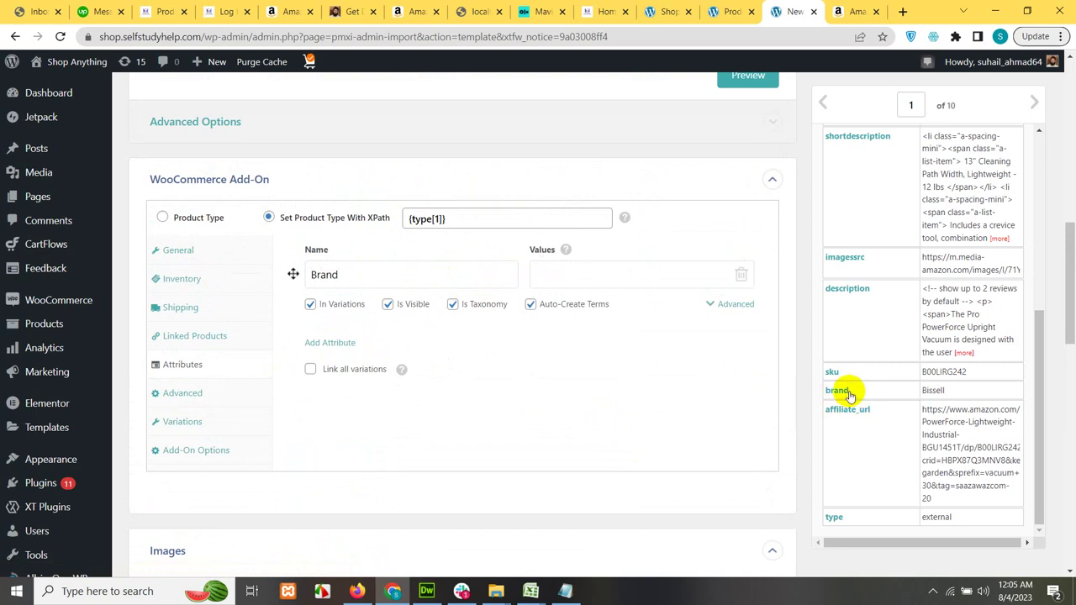
pyautogui.moveTo(845, 392); pyautogui.dragTo(630, 273)
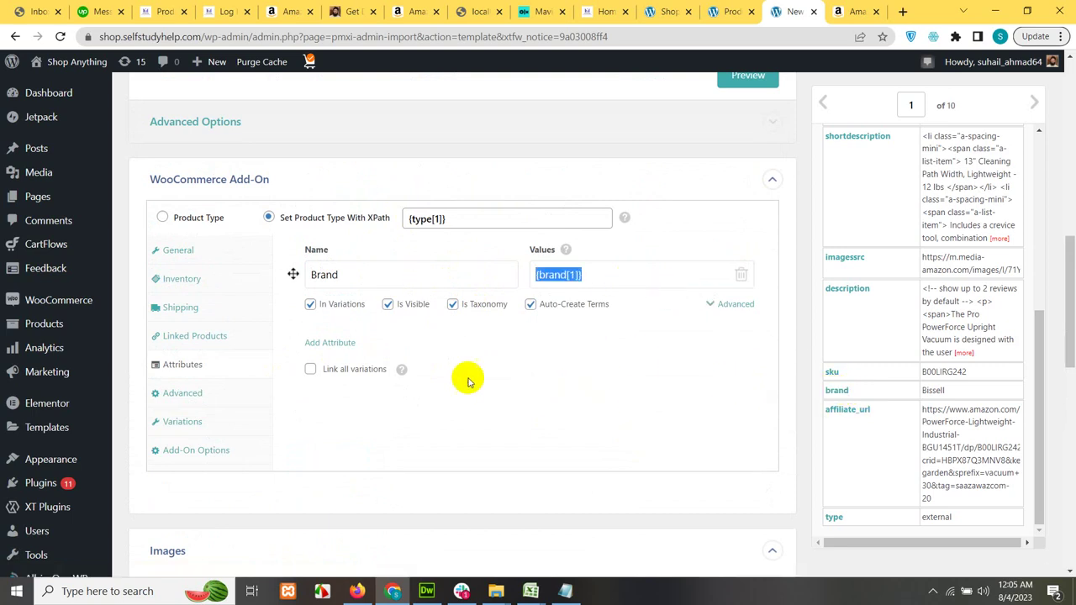
pyautogui.click(311, 306)
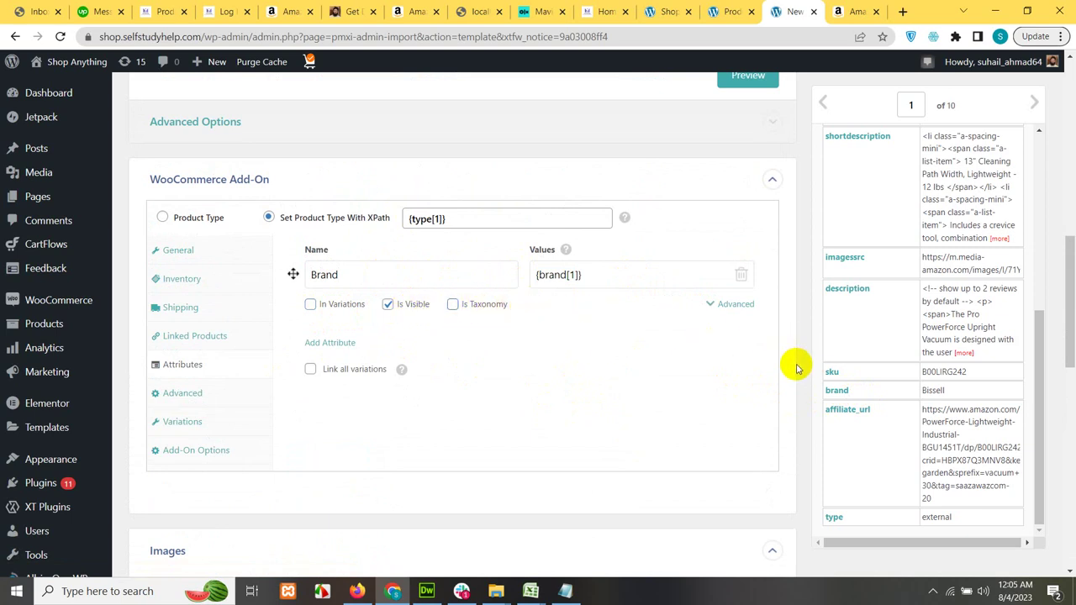
# Step: Save the import settings as a template named abc and continue to Step 4
pyautogui.scroll(1, 799, 408)
pyautogui.scroll(-8, 782, 433)
pyautogui.scroll(-3, 782, 433)
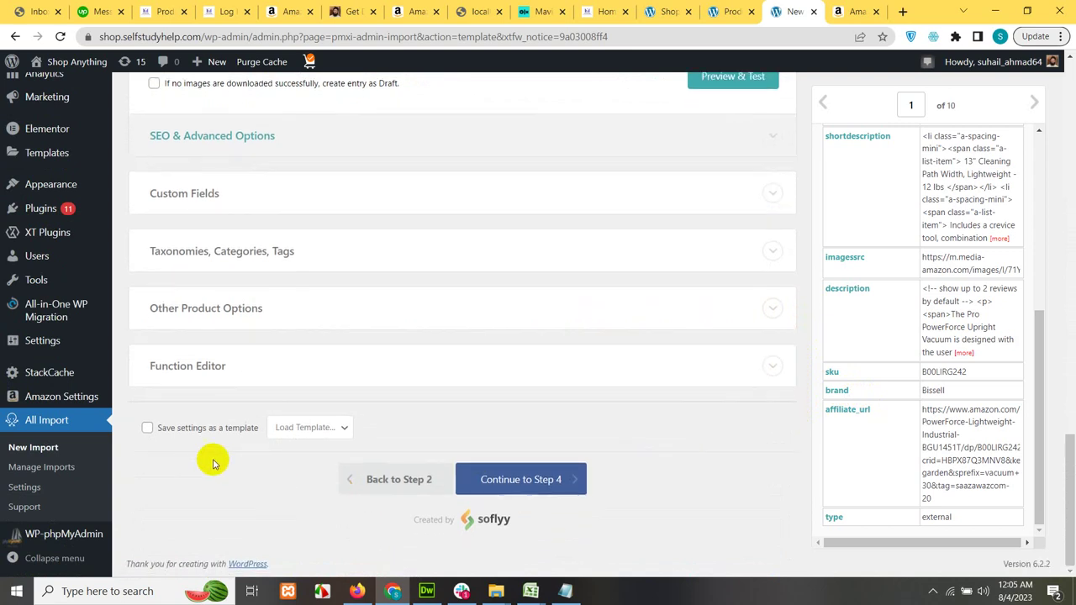
pyautogui.click(180, 428)
pyautogui.click(306, 428)
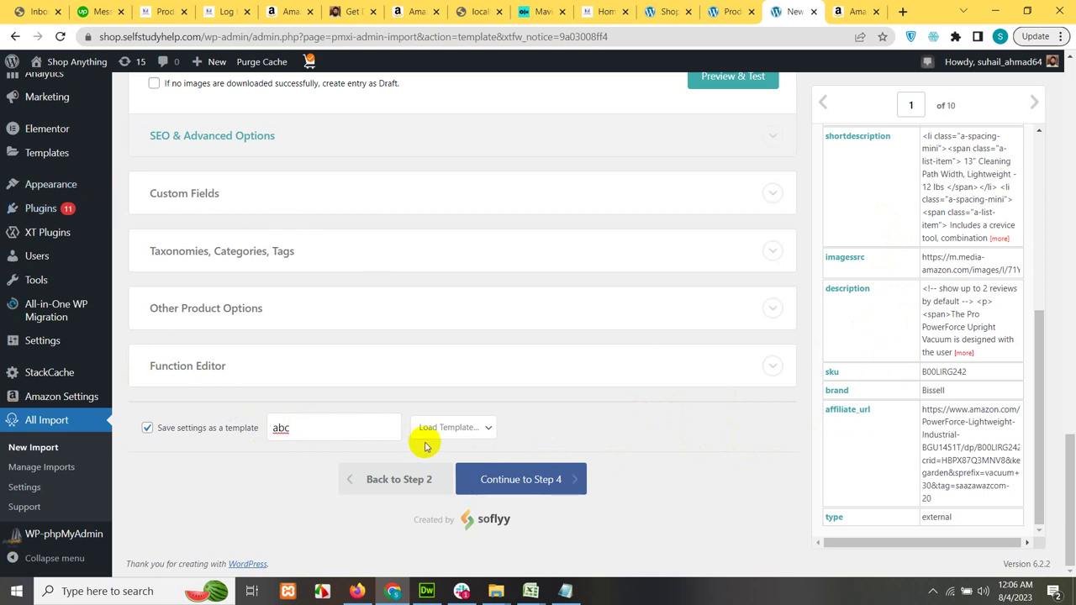
pyautogui.scroll(1, 619, 435)
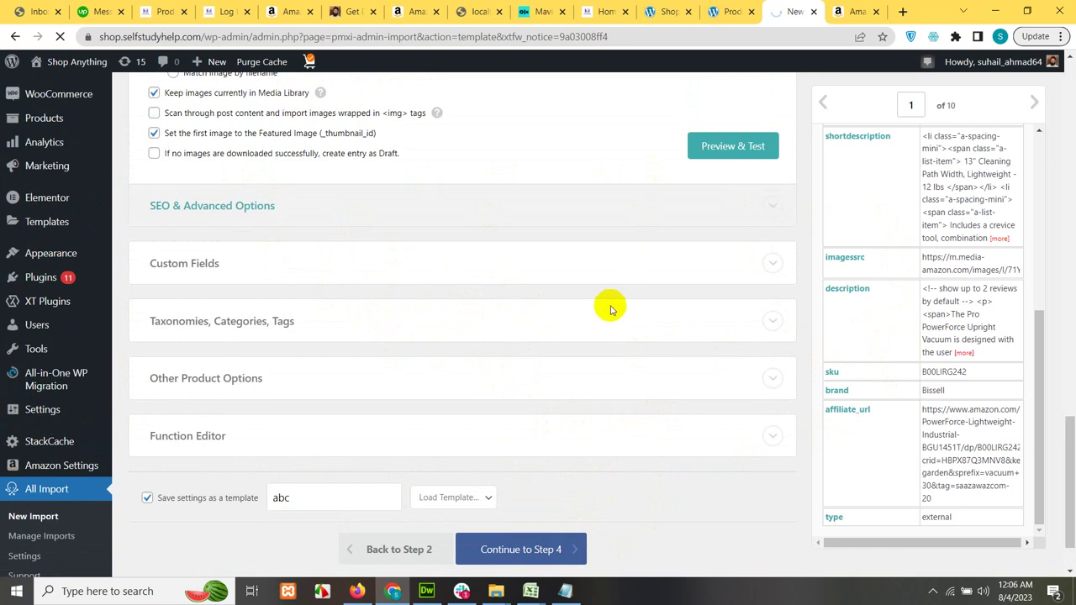
# Step: Auto-detect the unique identifier for the imported products
pyautogui.scroll(-3, 565, 361)
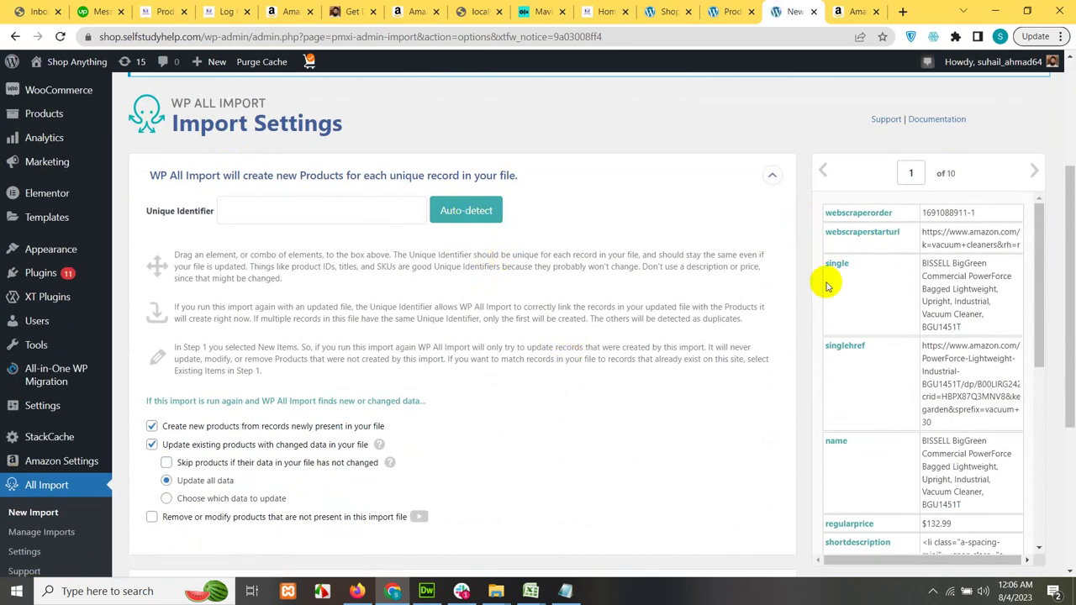
pyautogui.click(480, 211)
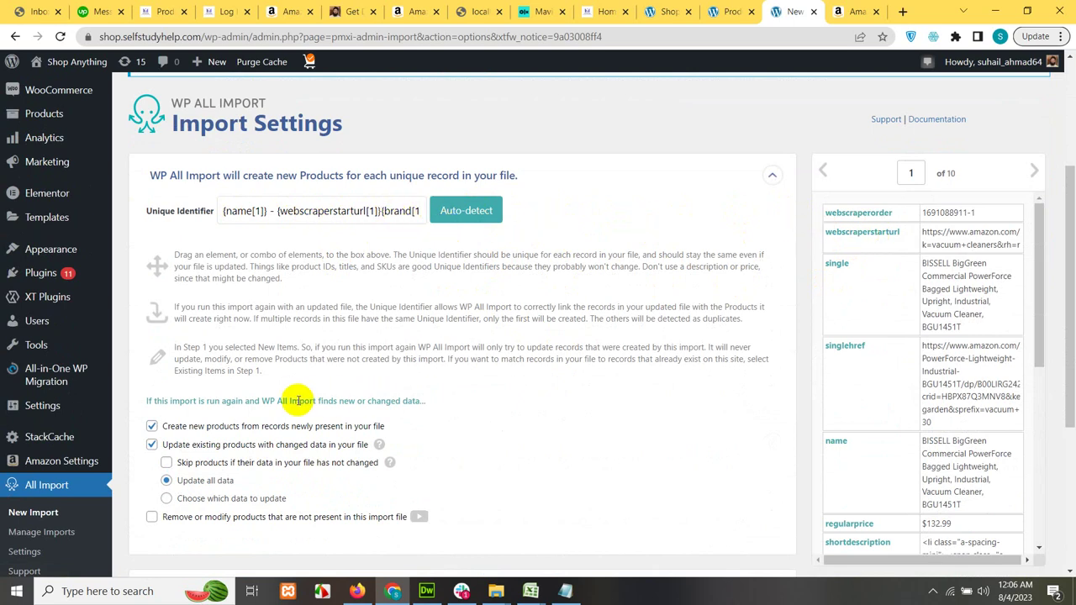
pyautogui.scroll(-3, 295, 399)
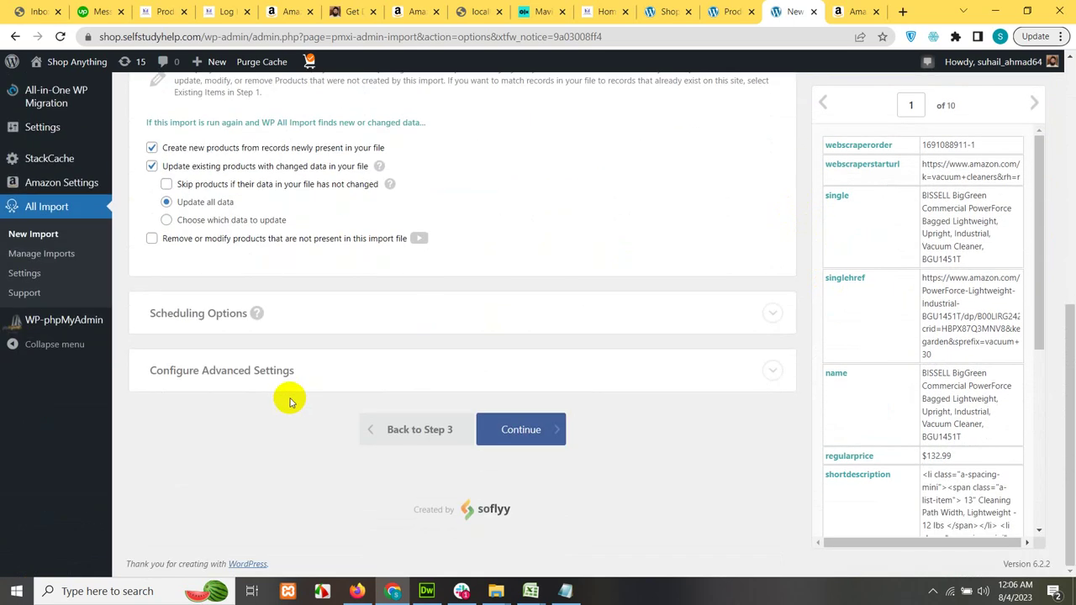
# Step: Review the advanced import settings without changing them and continue to the confirmation page
pyautogui.click(193, 374)
pyautogui.scroll(-2, 204, 353)
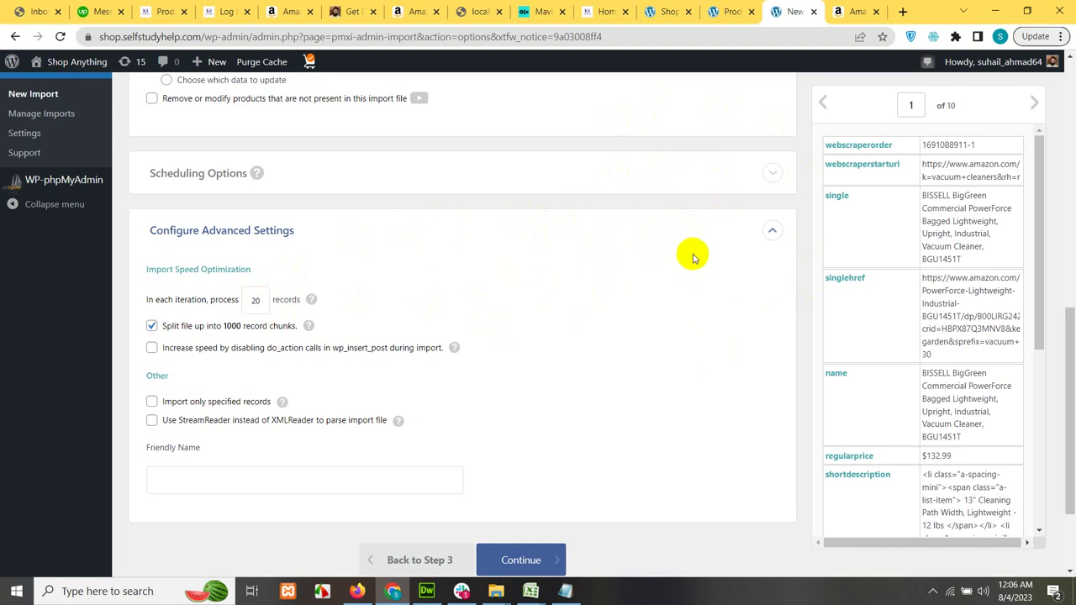
pyautogui.scroll(1, 732, 298)
pyautogui.scroll(-2, 730, 303)
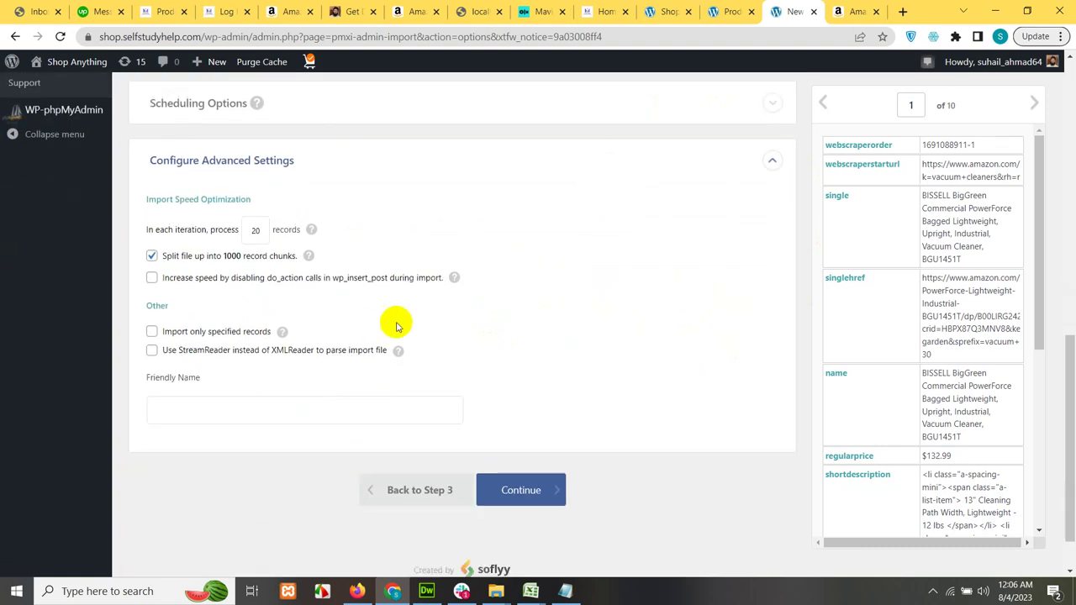
pyautogui.click(539, 494)
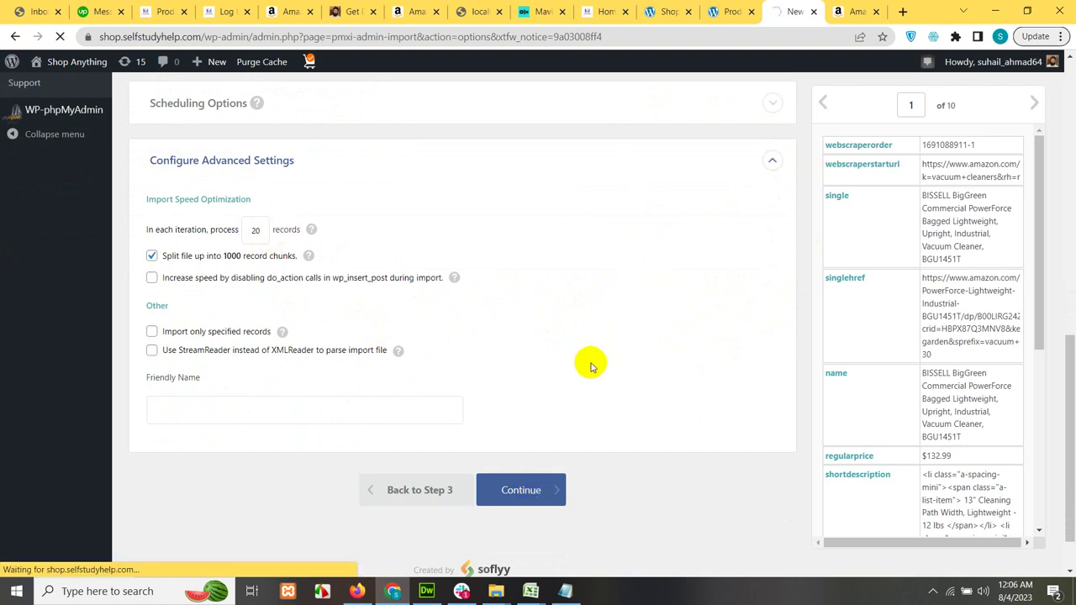
# Step: Confirm and run the import of import.csv
pyautogui.scroll(-2, 673, 358)
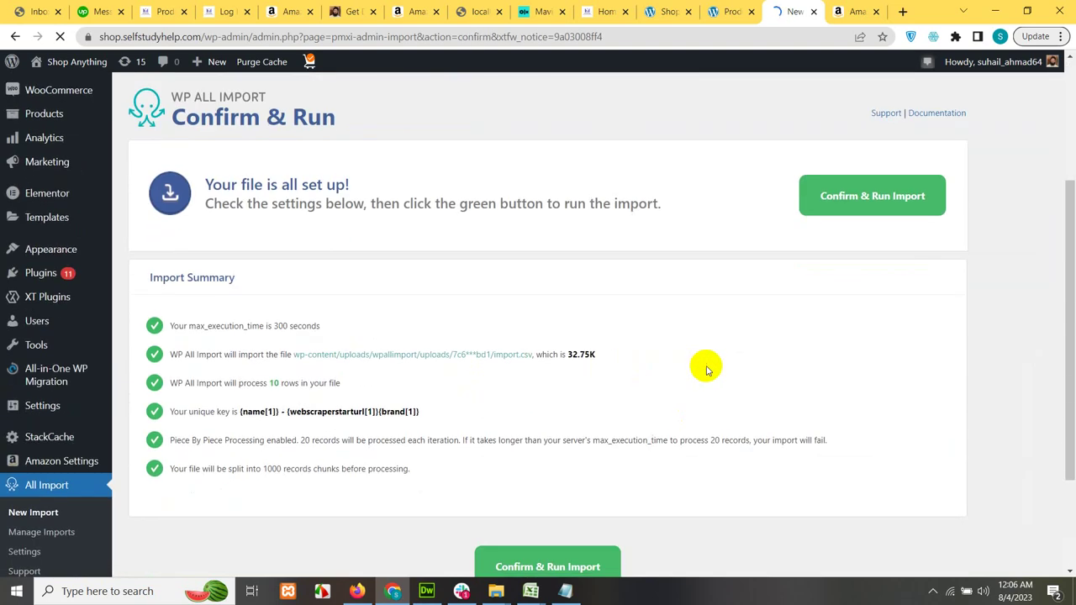
pyautogui.click(860, 200)
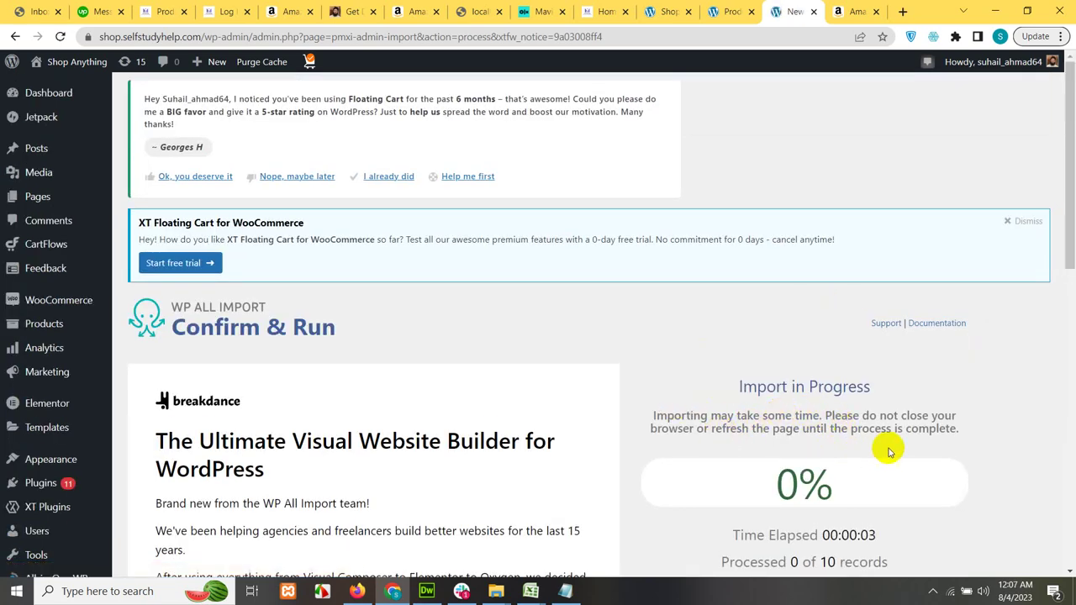
pyautogui.scroll(-2, 874, 435)
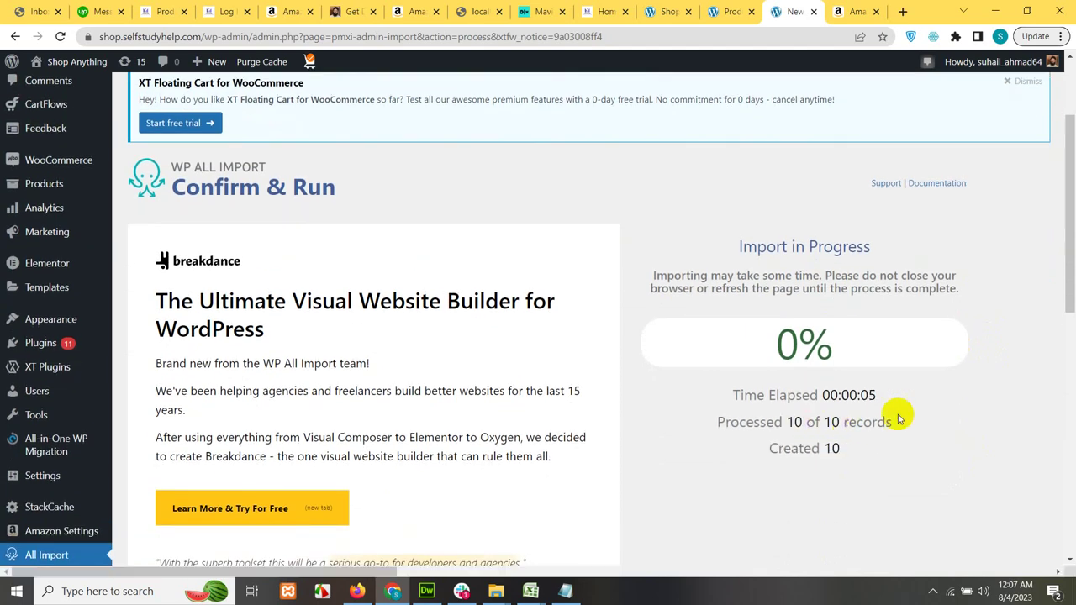
# Step: Check the import's completion and reload the storefront's Shop page to compare its number of products
pyautogui.click(721, 11)
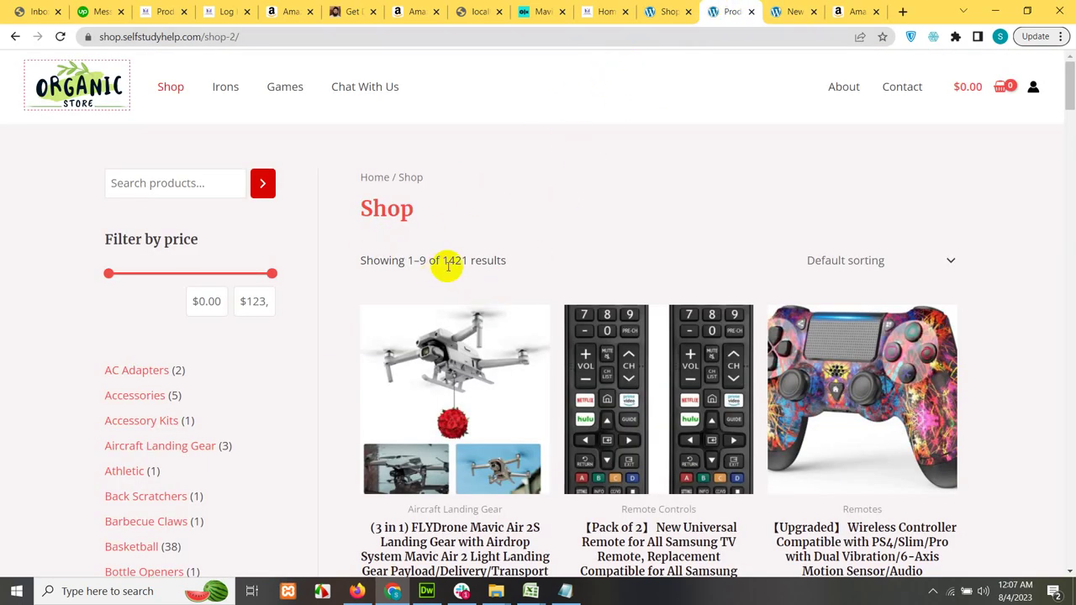
pyautogui.click(794, 11)
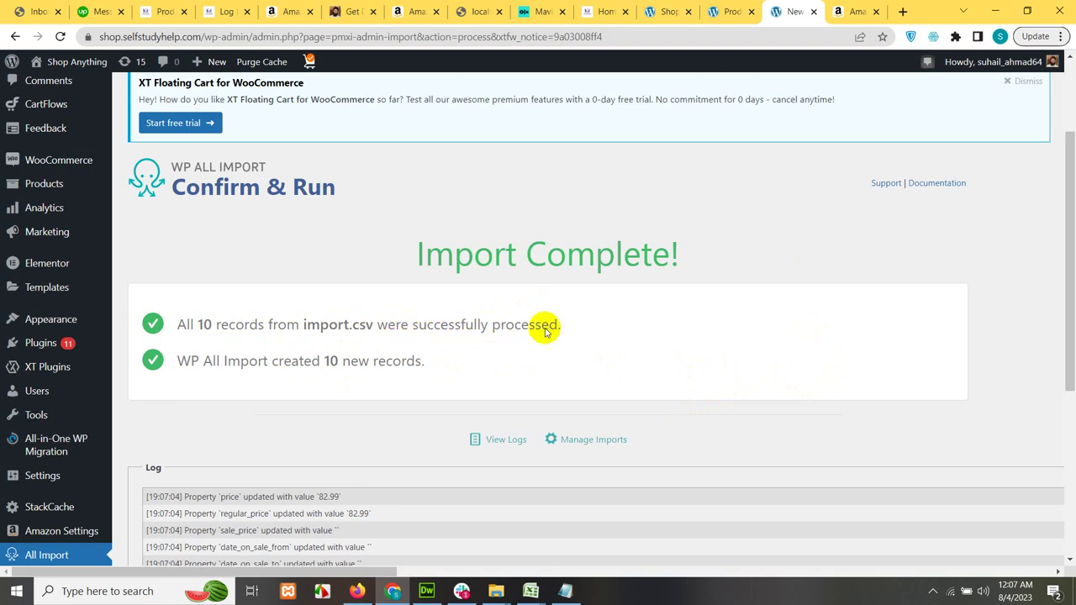
pyautogui.click(730, 11)
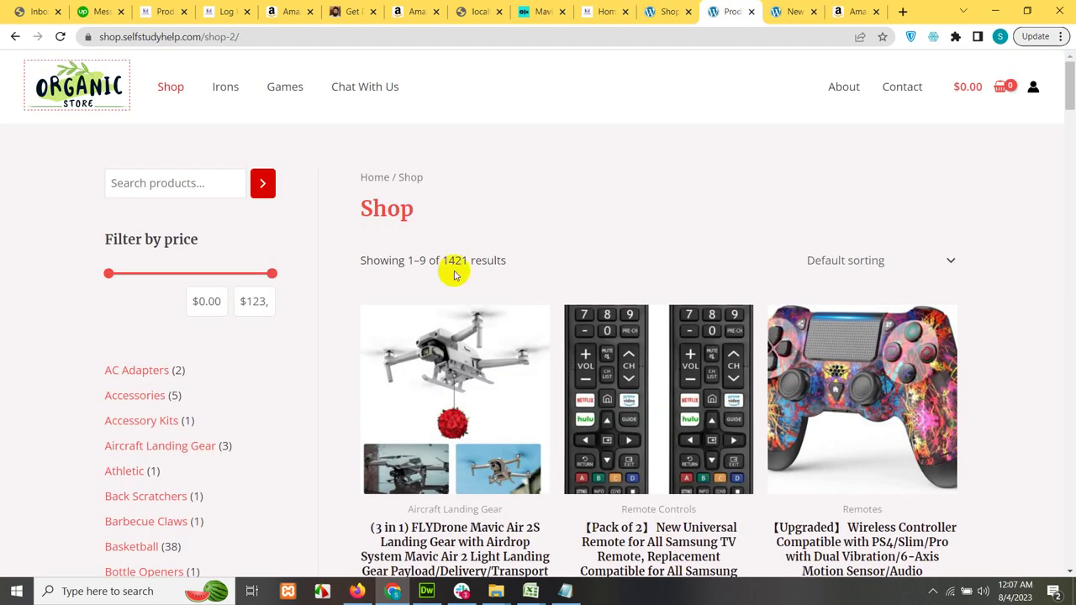
pyautogui.click(61, 37)
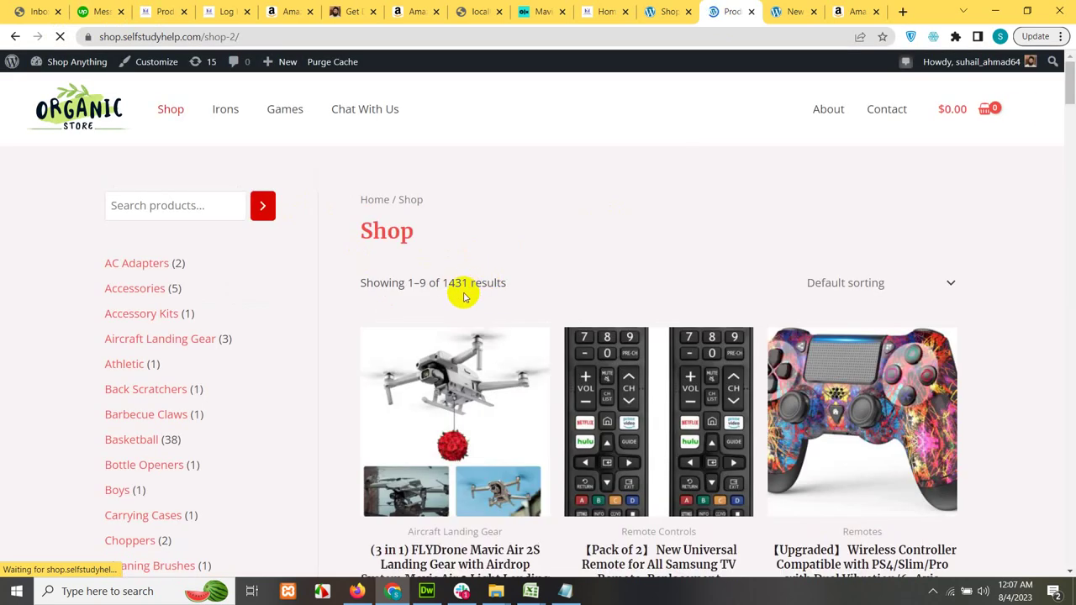
pyautogui.click(664, 10)
pyautogui.click(730, 10)
# Step: Open the admin's Products list and look through the imported vacuum cleaners' images, SKUs, prices and categories
pyautogui.click(791, 10)
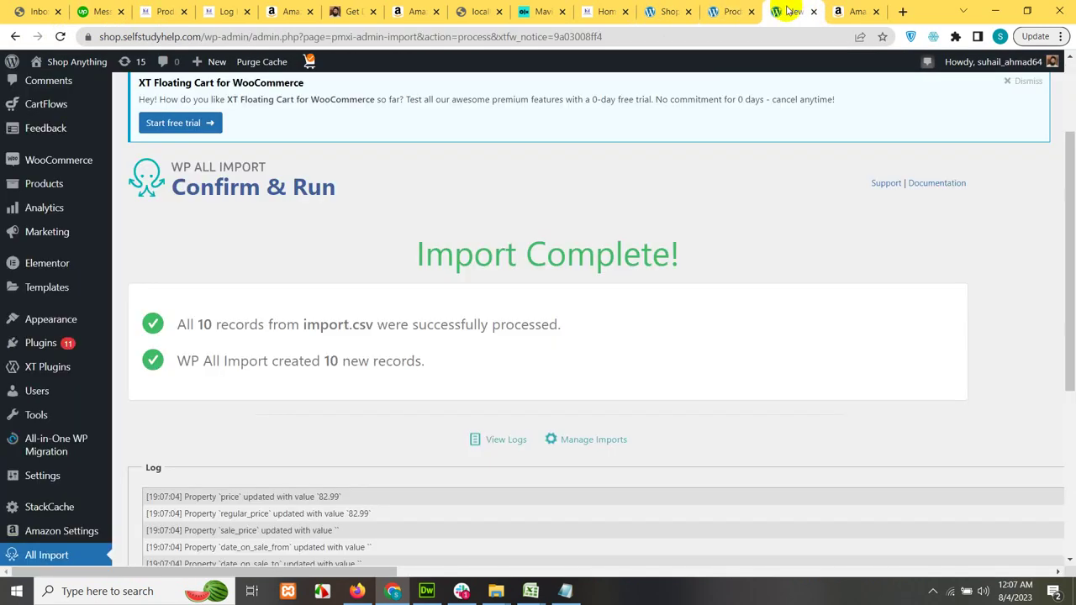
pyautogui.scroll(-2, 42, 404)
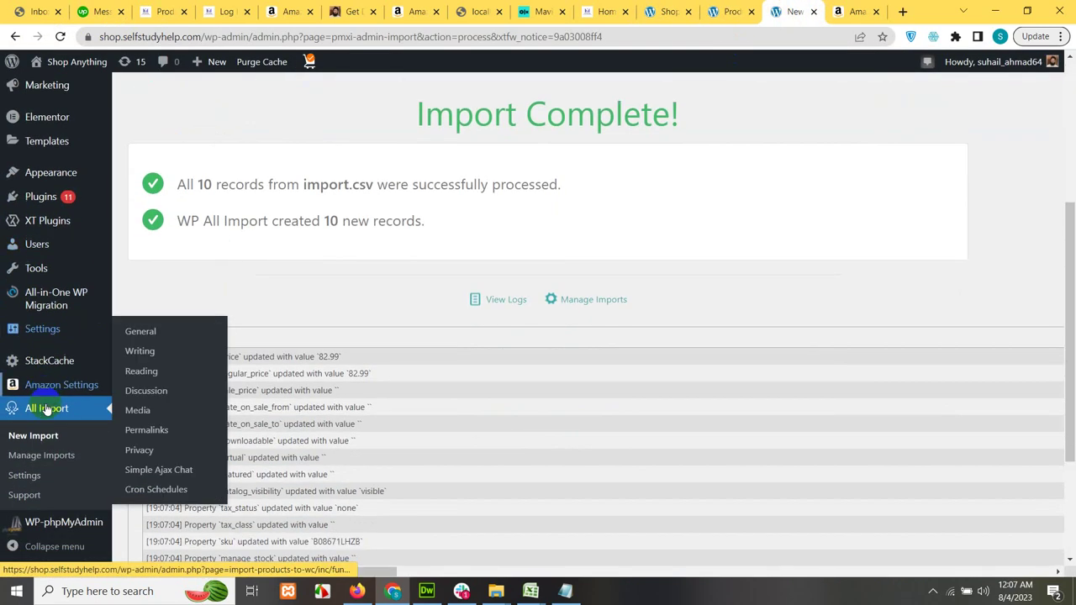
pyautogui.scroll(3, 62, 420)
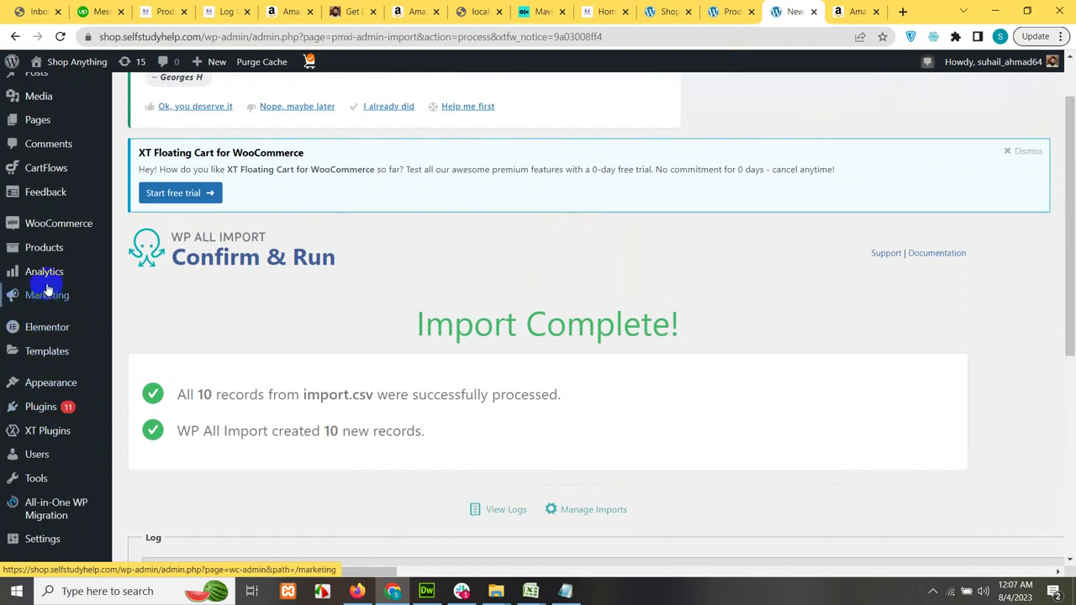
pyautogui.click(60, 250)
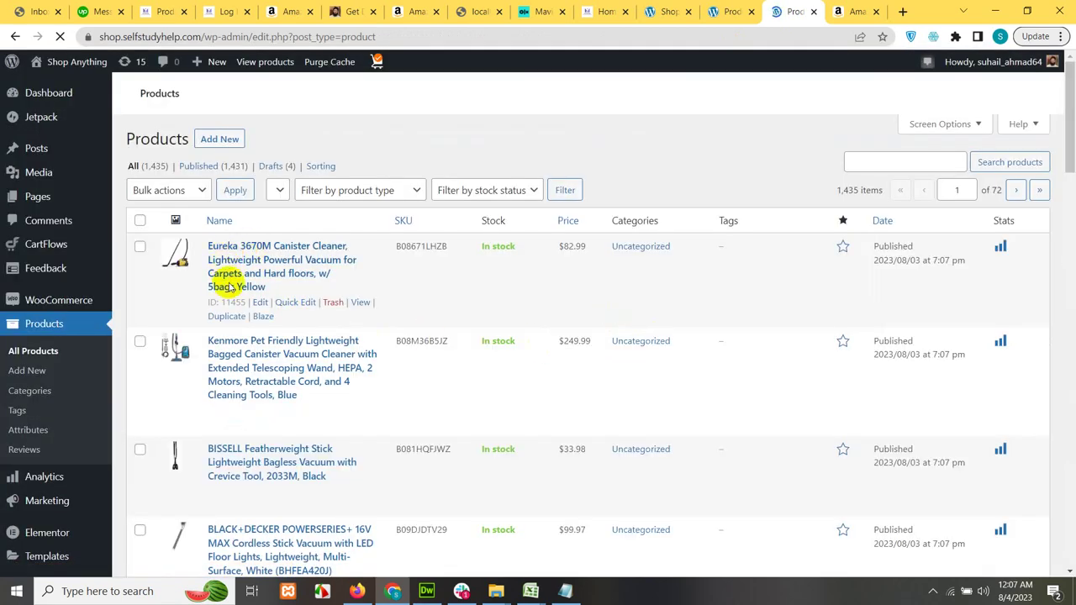
pyautogui.scroll(-2, 233, 303)
pyautogui.scroll(-3, 212, 337)
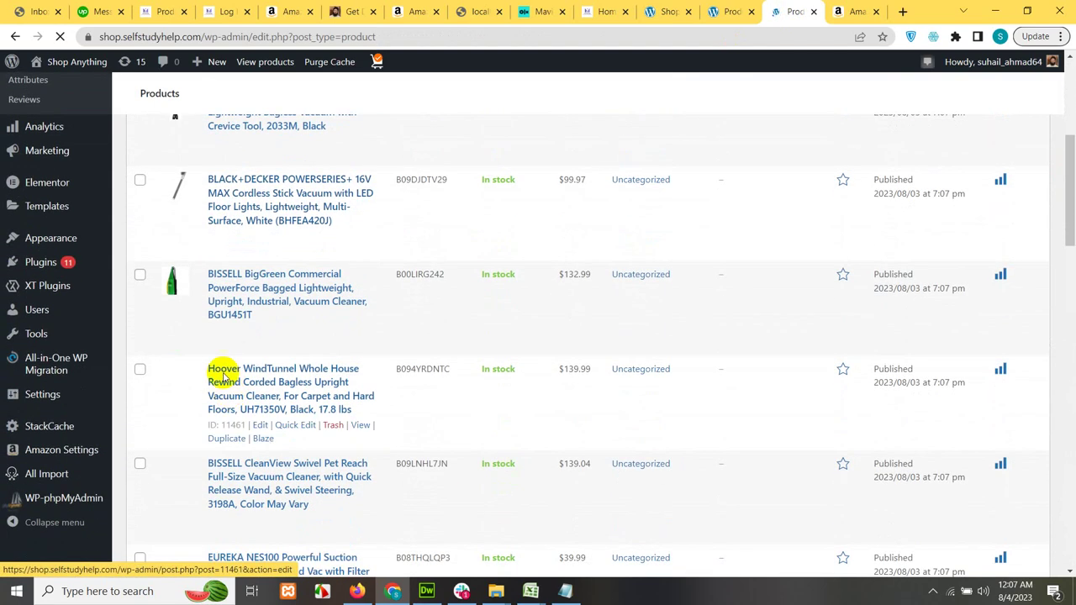
pyautogui.scroll(-1, 248, 378)
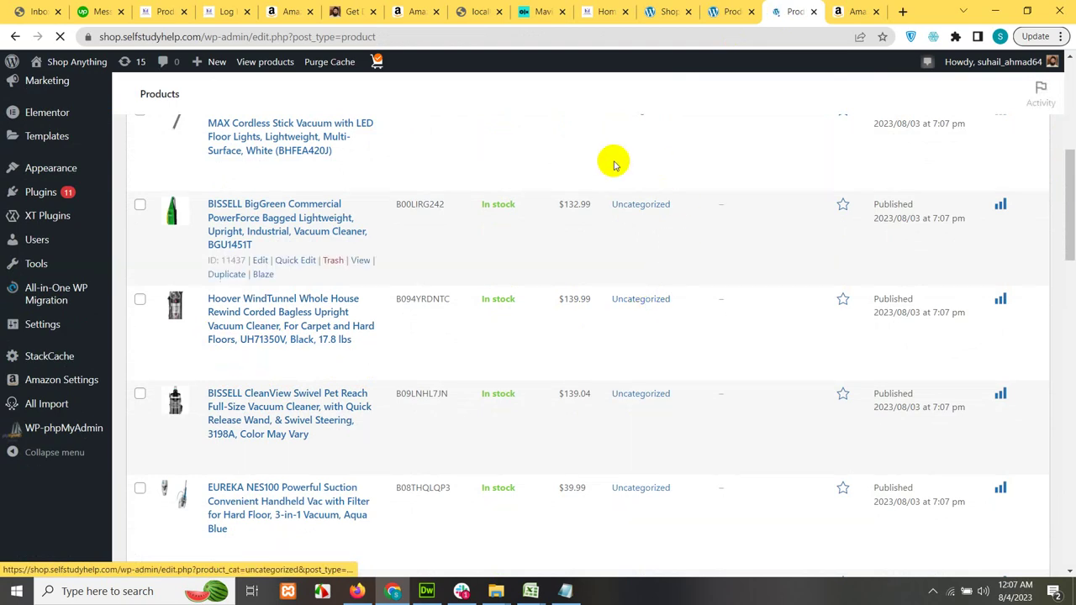
pyautogui.scroll(5, 528, 159)
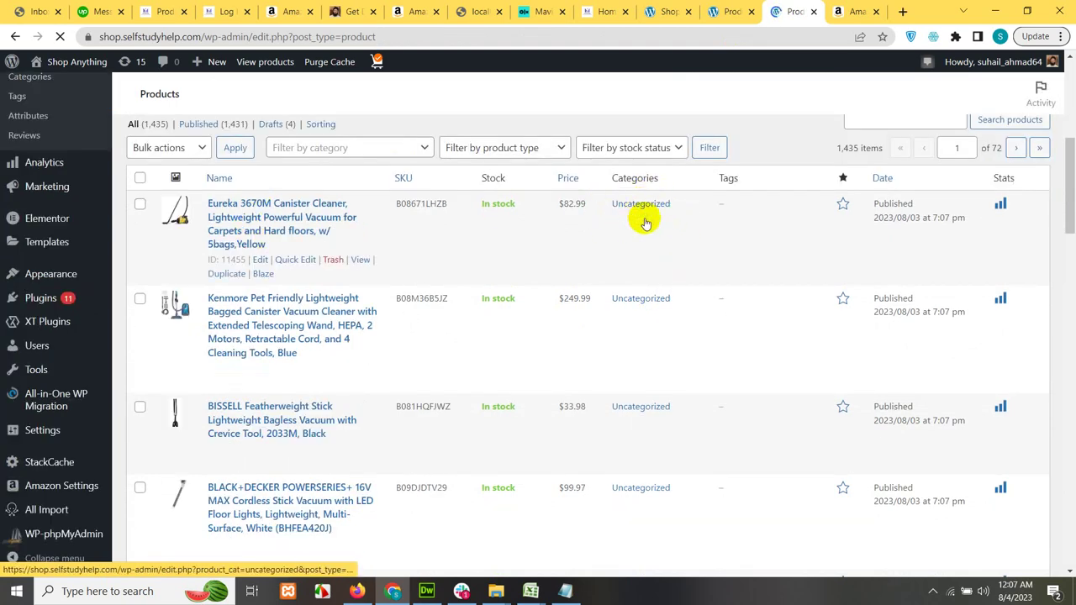
# Step: Look further down the first page of the Products list, comparing the newly imported vacuum cleaners with the older categorized ones
pyautogui.scroll(-3, 653, 426)
pyautogui.scroll(2, 667, 345)
pyautogui.scroll(2, 677, 252)
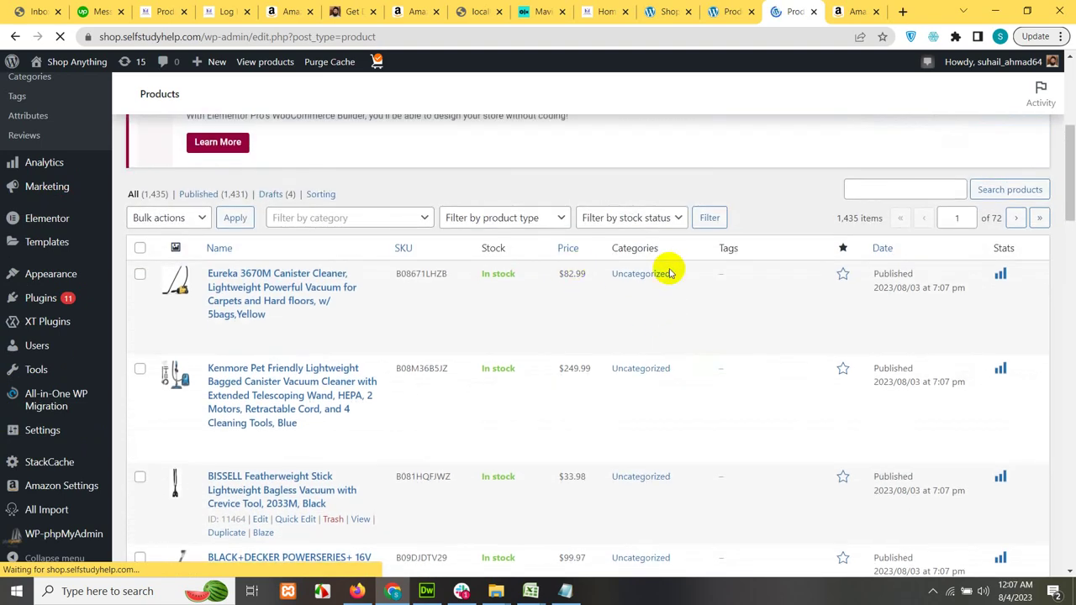
pyautogui.scroll(-1, 673, 454)
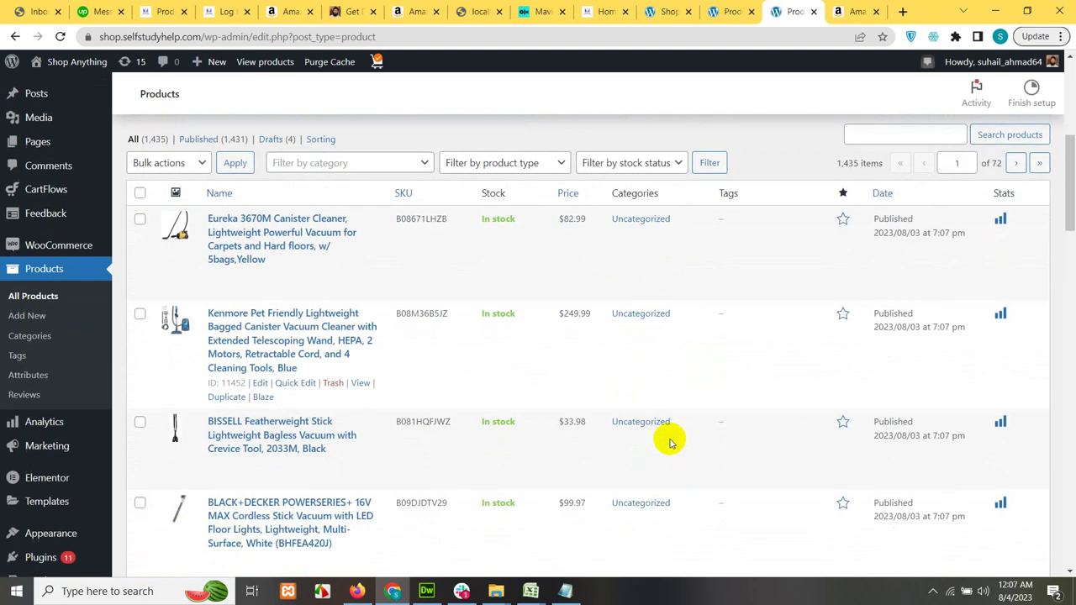
pyautogui.scroll(-2, 670, 441)
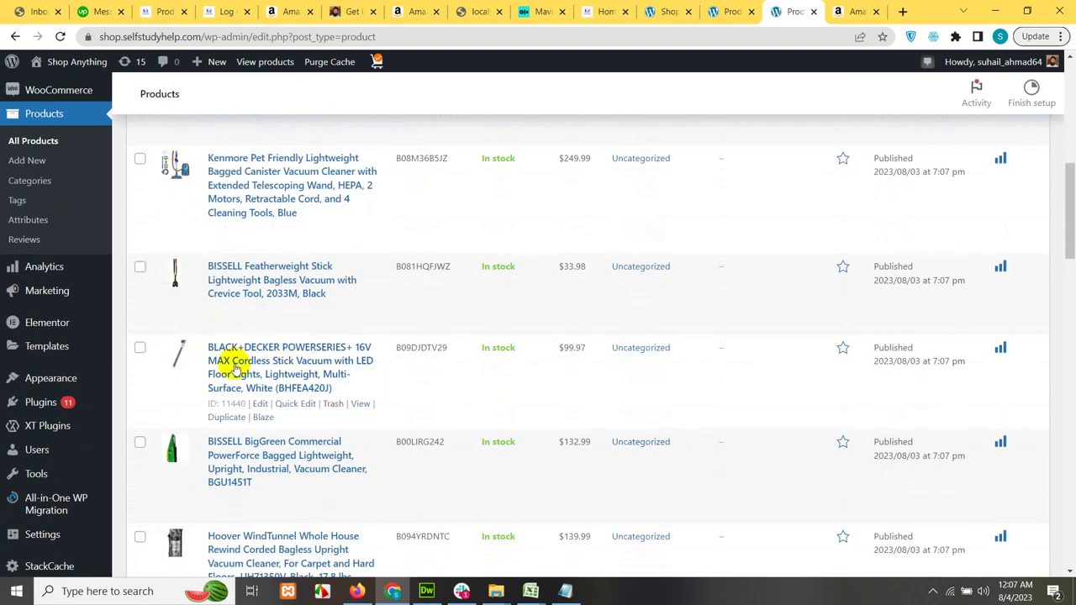
pyautogui.scroll(-10, 238, 367)
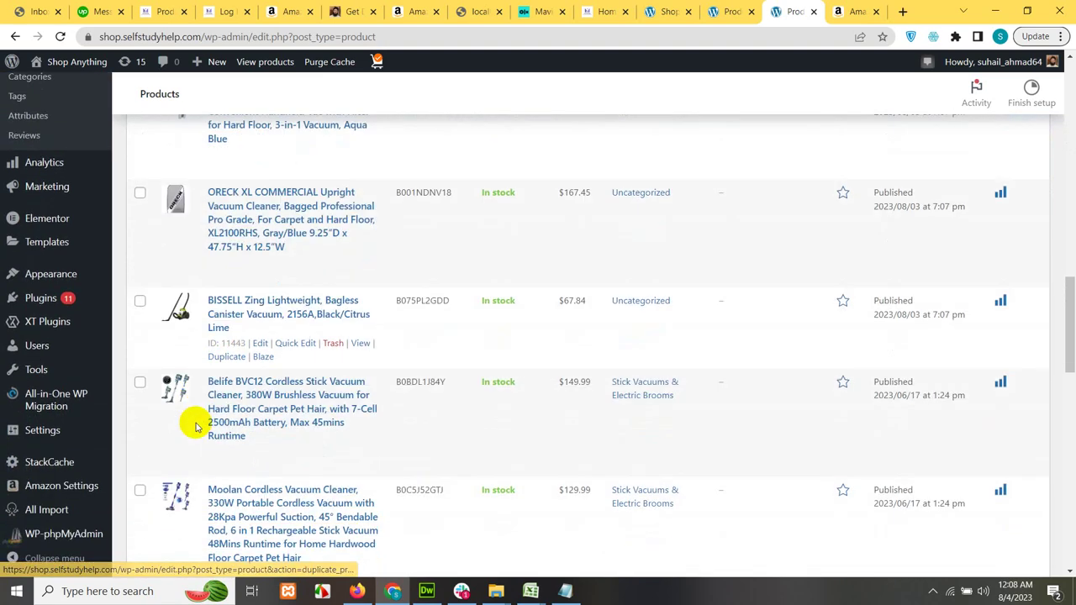
# Step: Open the upgraded PS4 wireless controller from the storefront's Shop page, test its Amazon buy link and return to the product
pyautogui.click(677, 11)
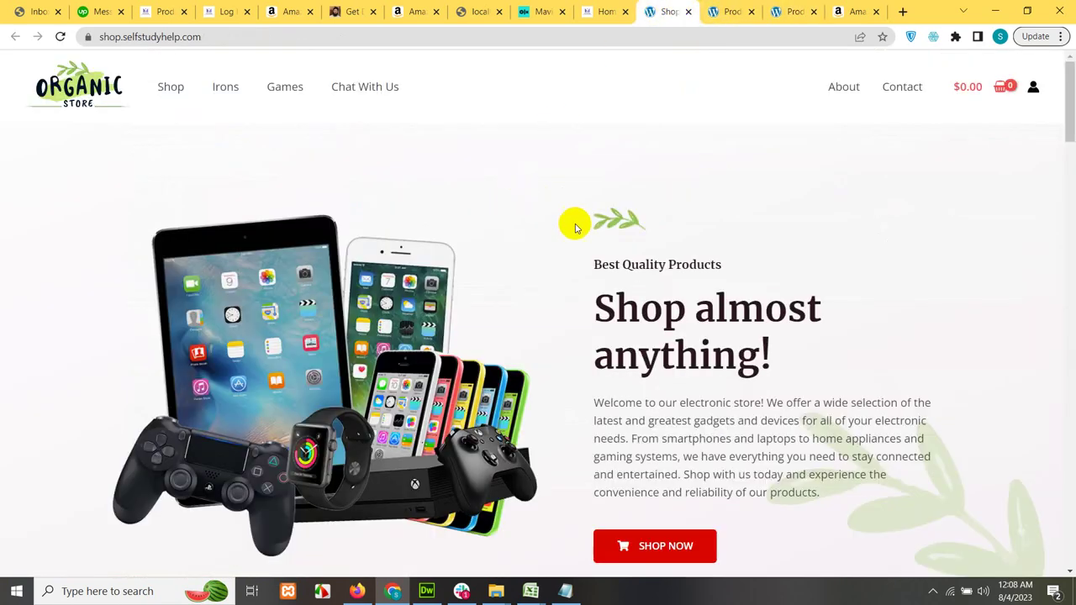
pyautogui.click(727, 11)
pyautogui.scroll(-4, 620, 312)
pyautogui.scroll(3, 856, 304)
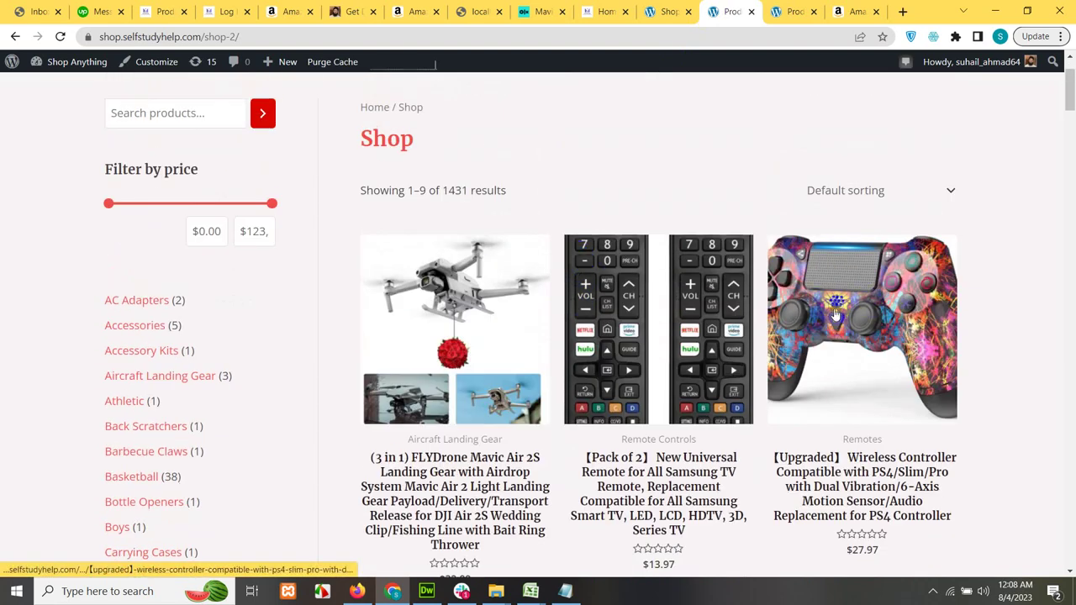
pyautogui.click(837, 314)
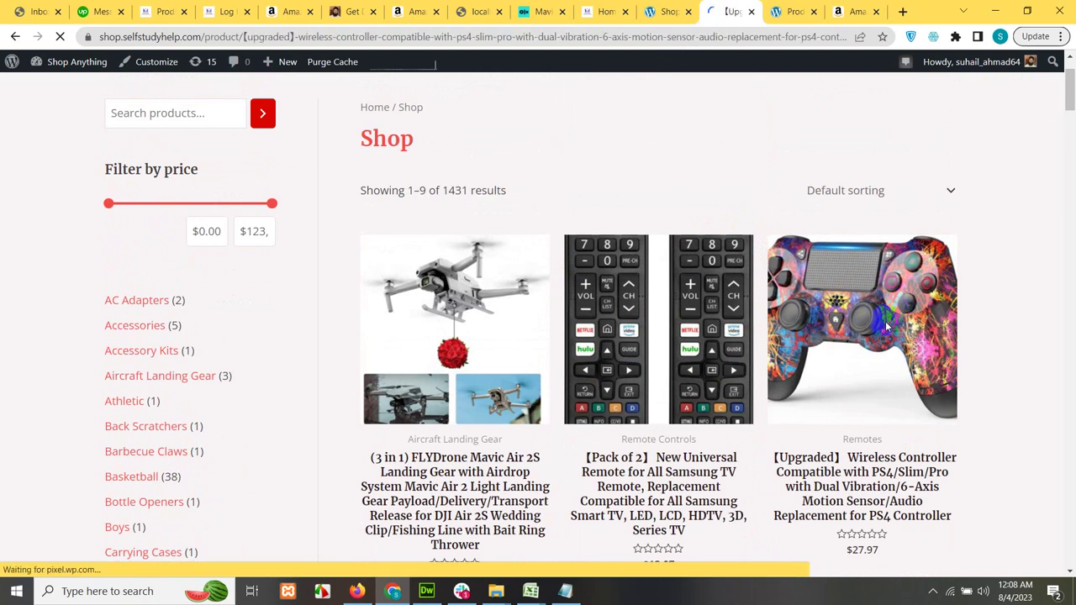
pyautogui.scroll(-6, 846, 357)
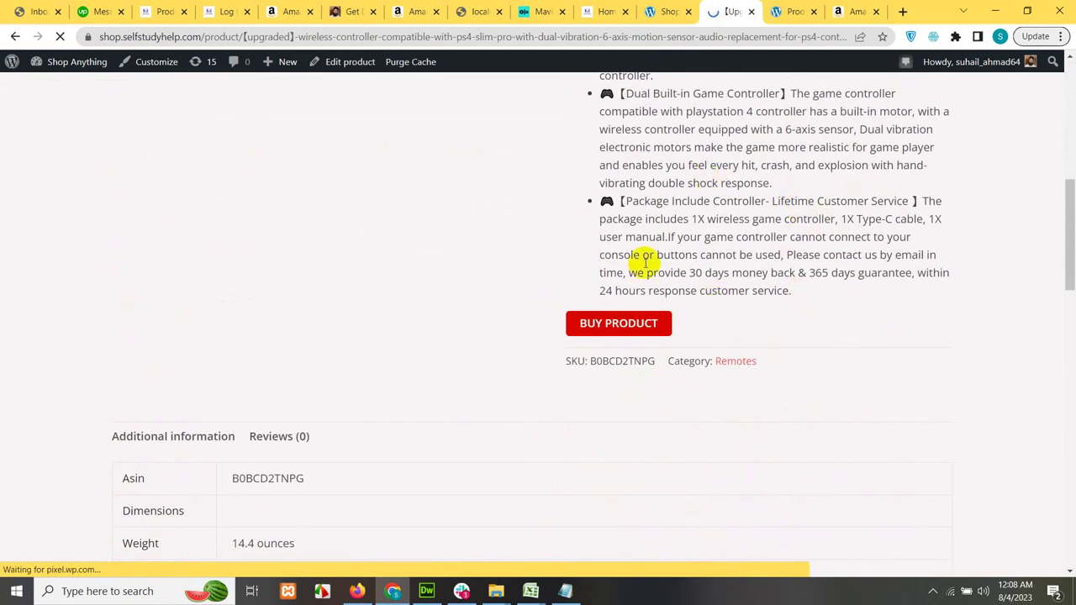
pyautogui.scroll(7, 782, 284)
pyautogui.scroll(-5, 793, 295)
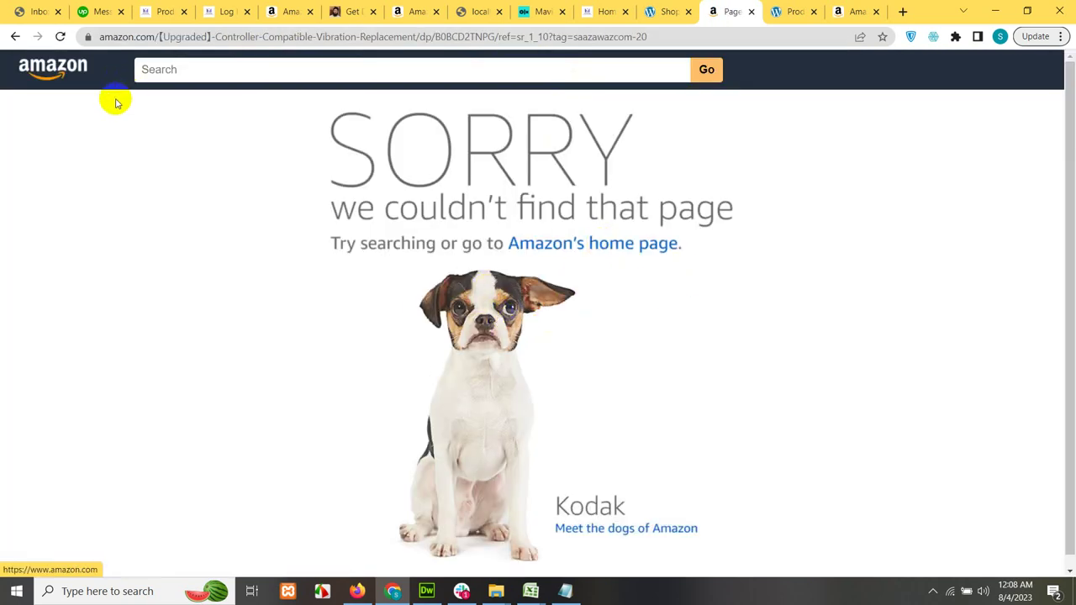
pyautogui.click(20, 36)
# Step: View the imported ORECK XL COMMERCIAL upright vacuum's storefront page from the Products list and check its details
pyautogui.click(668, 12)
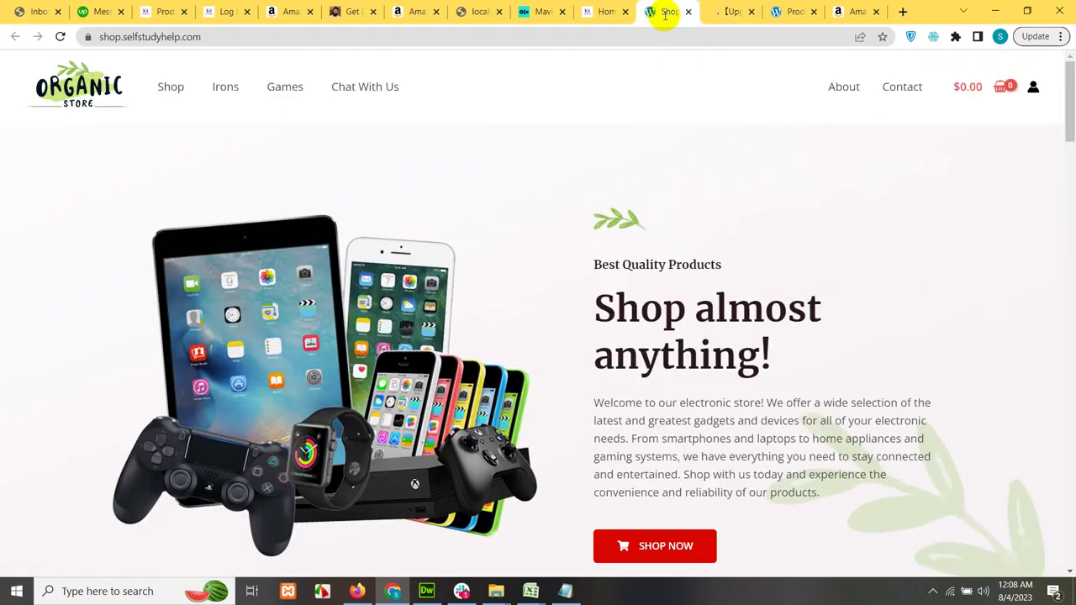
pyautogui.click(786, 7)
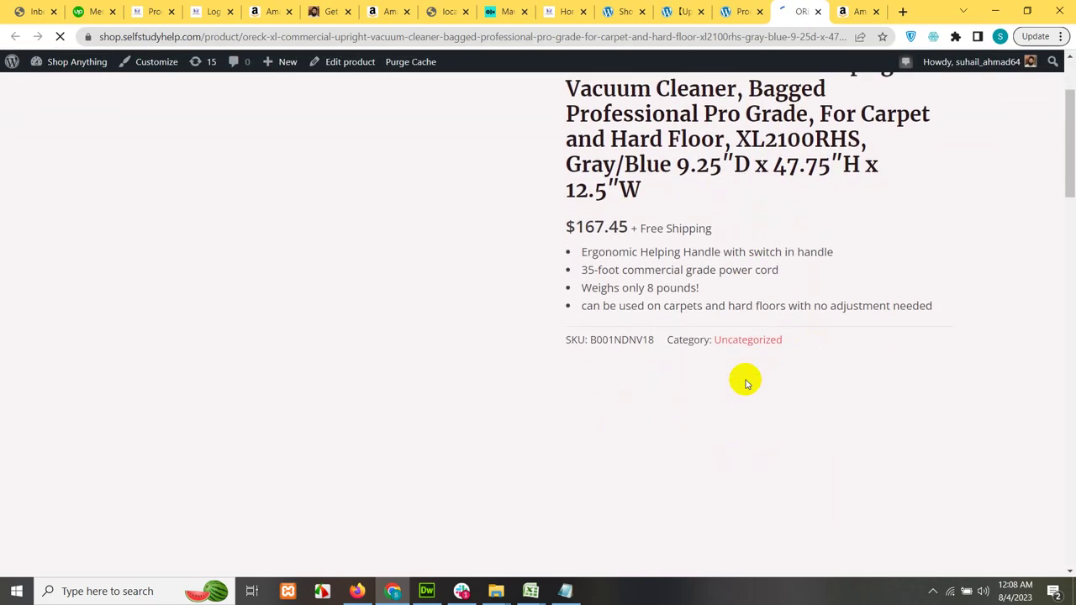
pyautogui.scroll(3, 833, 331)
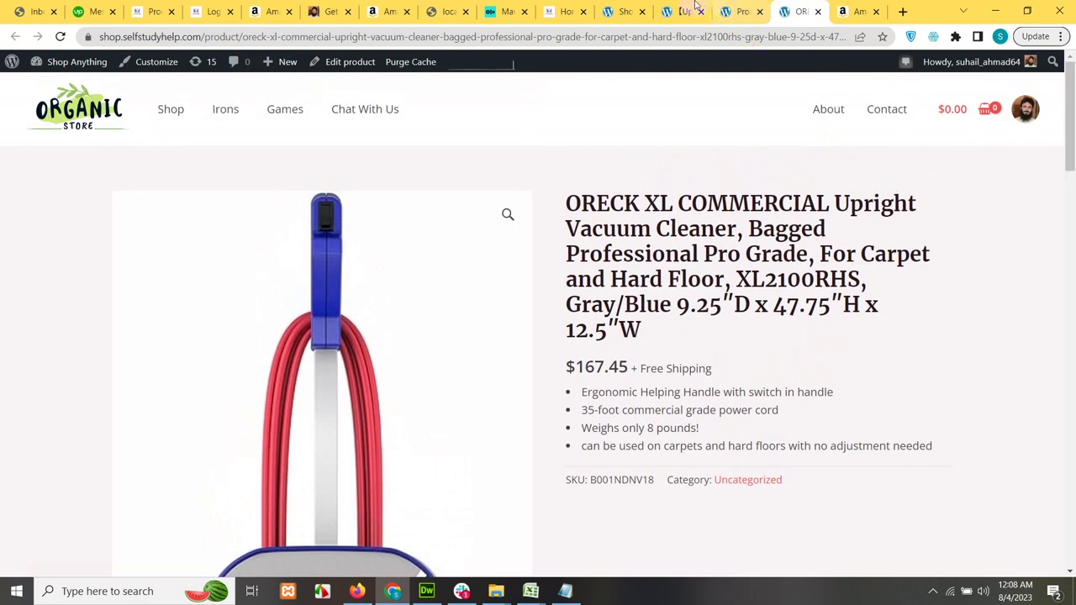
# Step: Return to the admin's Products list and look through the older vacuum cleaners on page 2
pyautogui.click(685, 10)
pyautogui.click(740, 11)
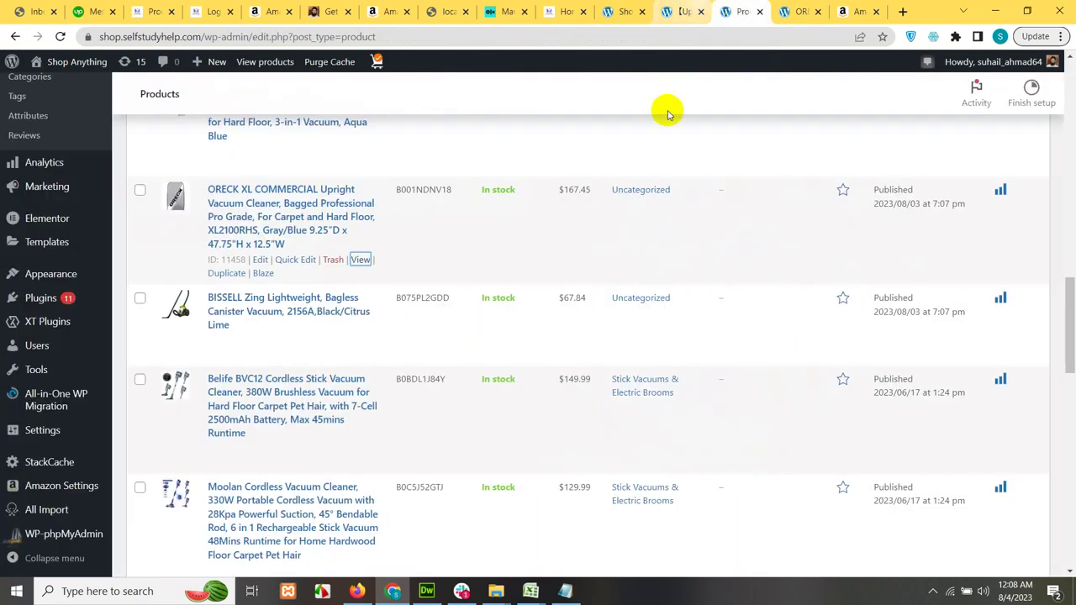
pyautogui.scroll(-15, 428, 391)
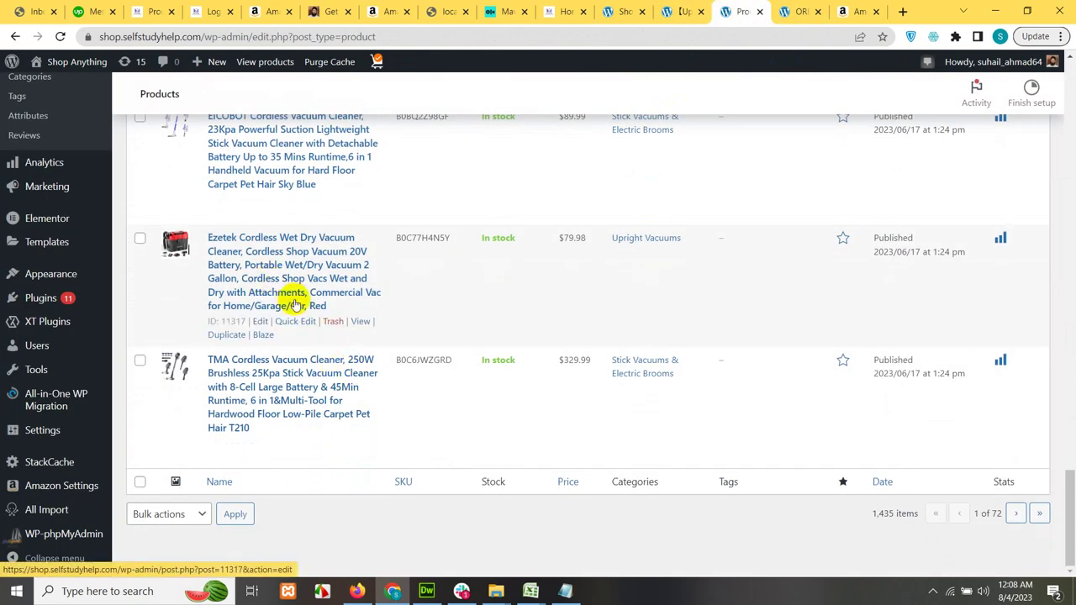
pyautogui.click(1015, 514)
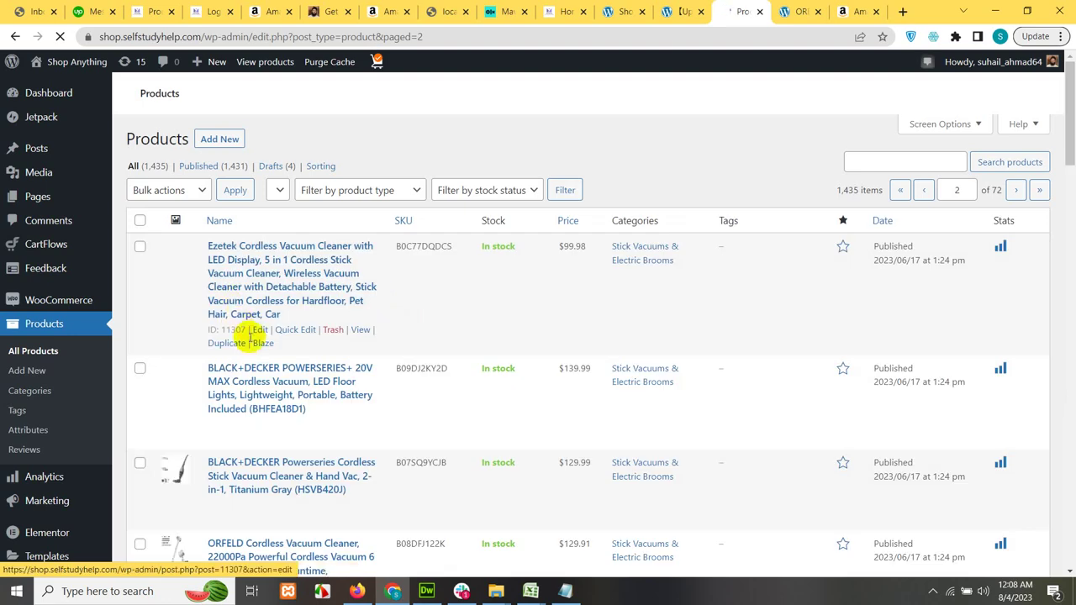
pyautogui.scroll(-6, 277, 340)
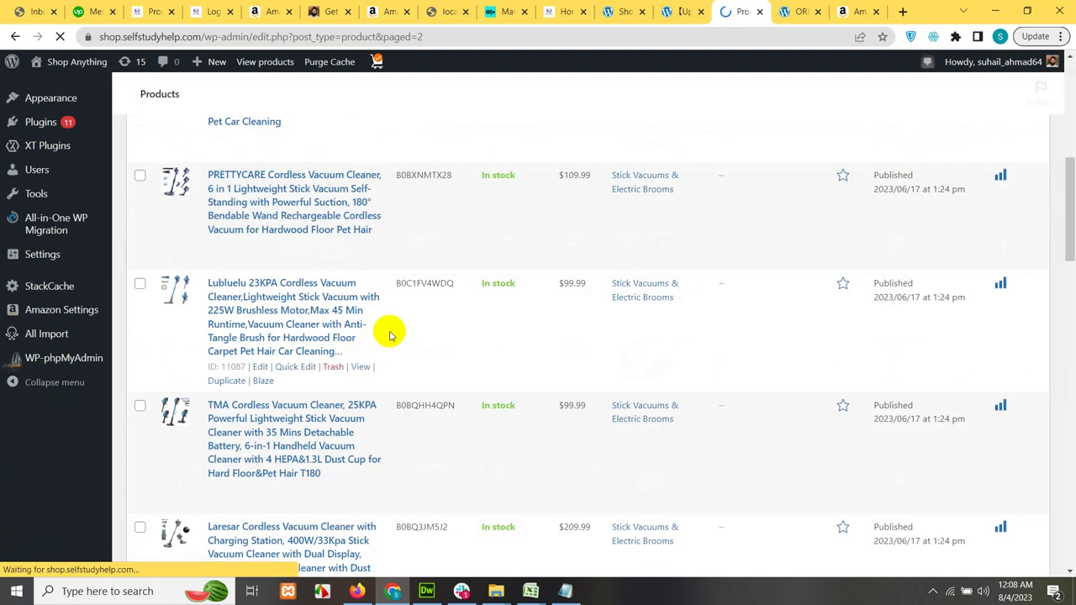
pyautogui.scroll(5, 389, 334)
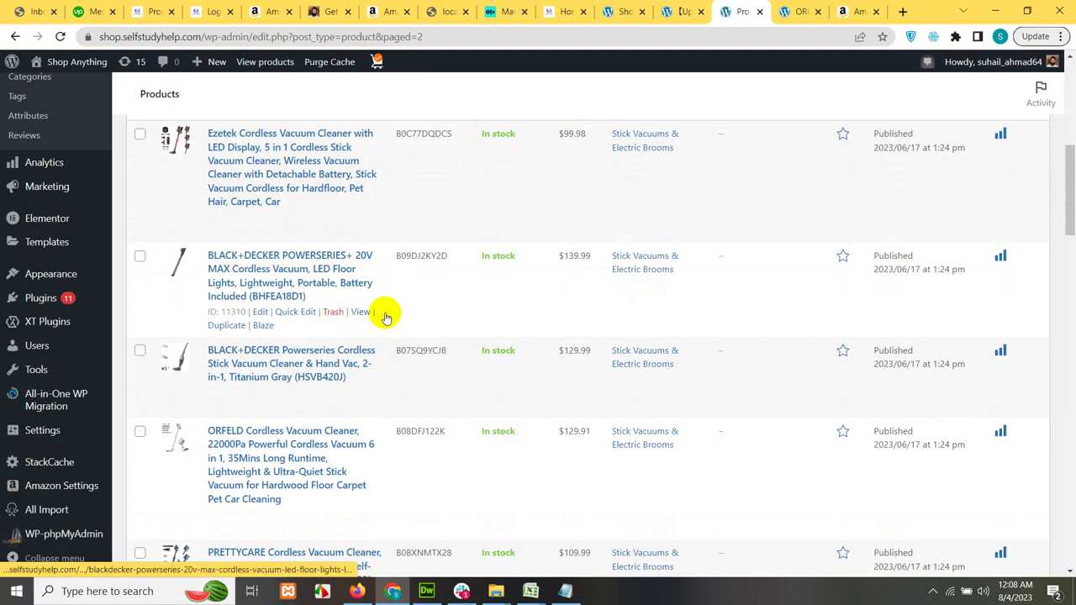
# Step: View the BLACK+DECKER POWERSERIES+ 20V MAX vacuum in a new tab and follow its buy link to inspect the affiliate tag in Amazon's URL
pyautogui.rightClick(388, 318)
pyautogui.click(412, 325)
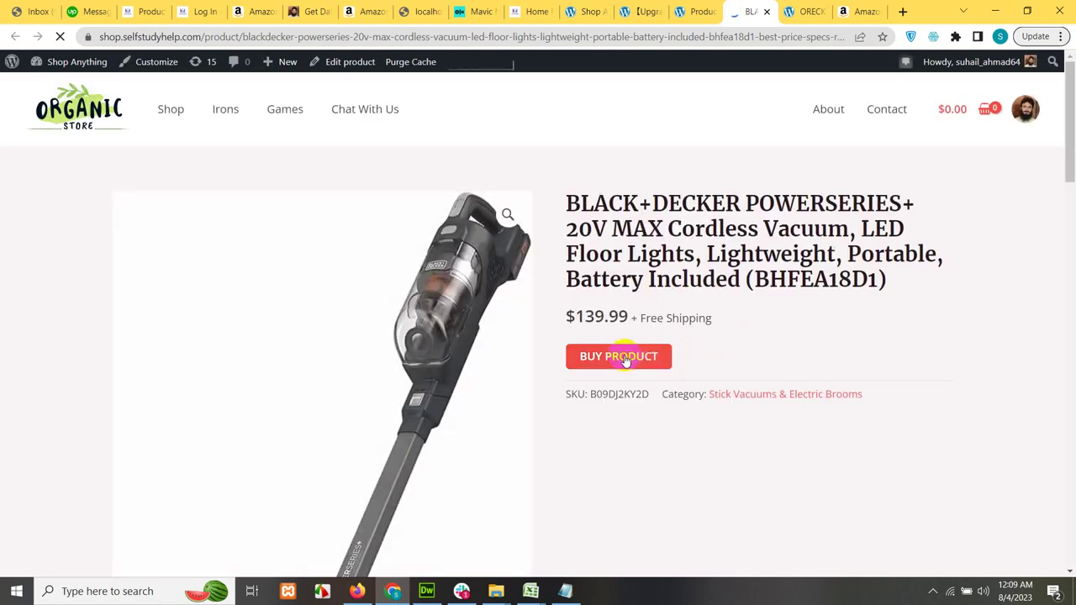
pyautogui.click(624, 359)
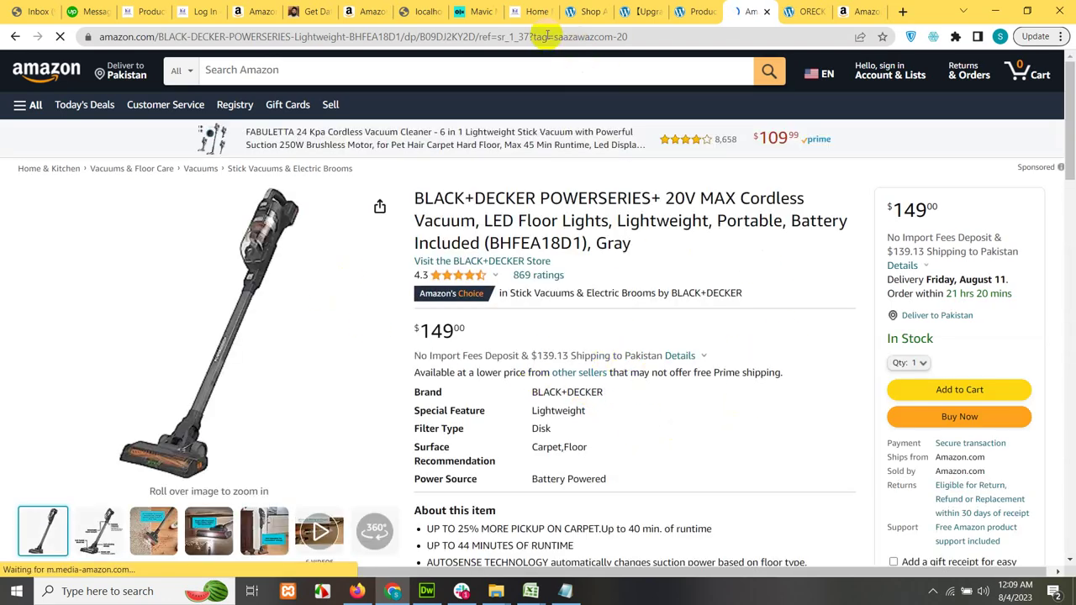
pyautogui.moveTo(530, 36); pyautogui.dragTo(606, 39)
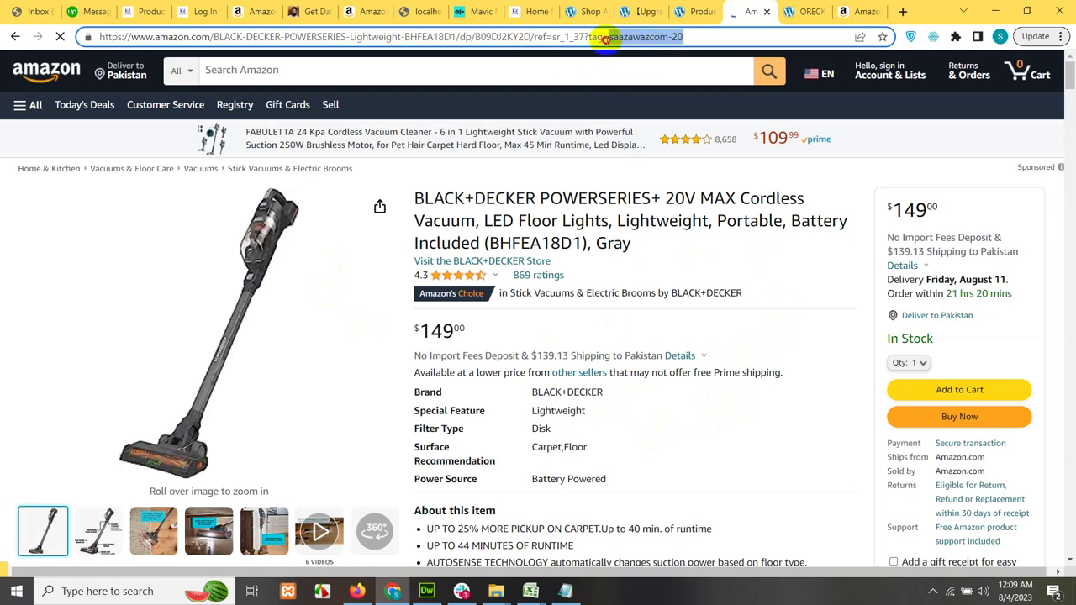
pyautogui.click(605, 250)
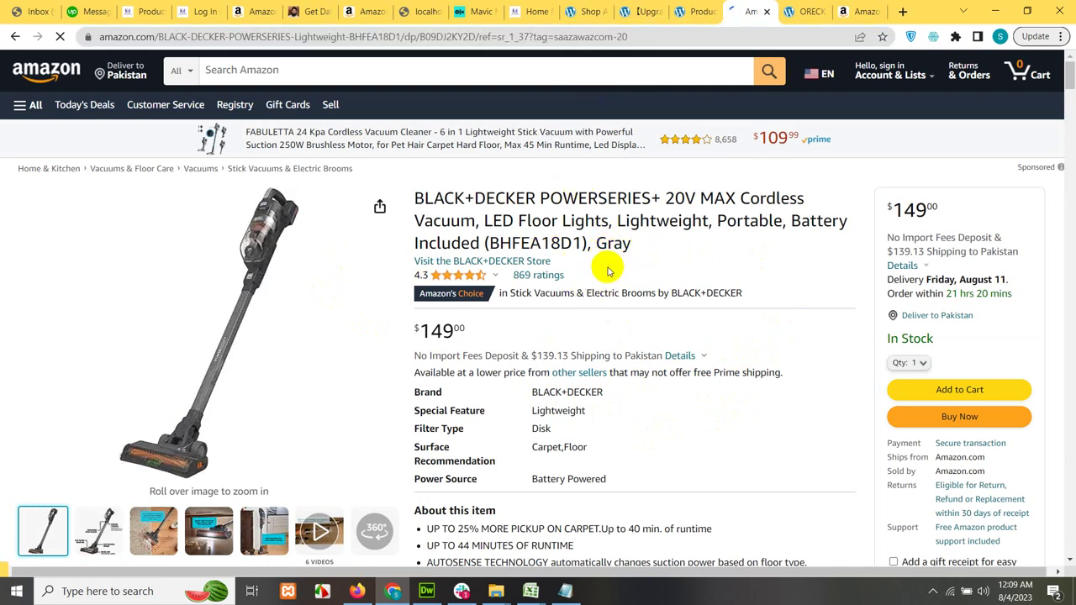